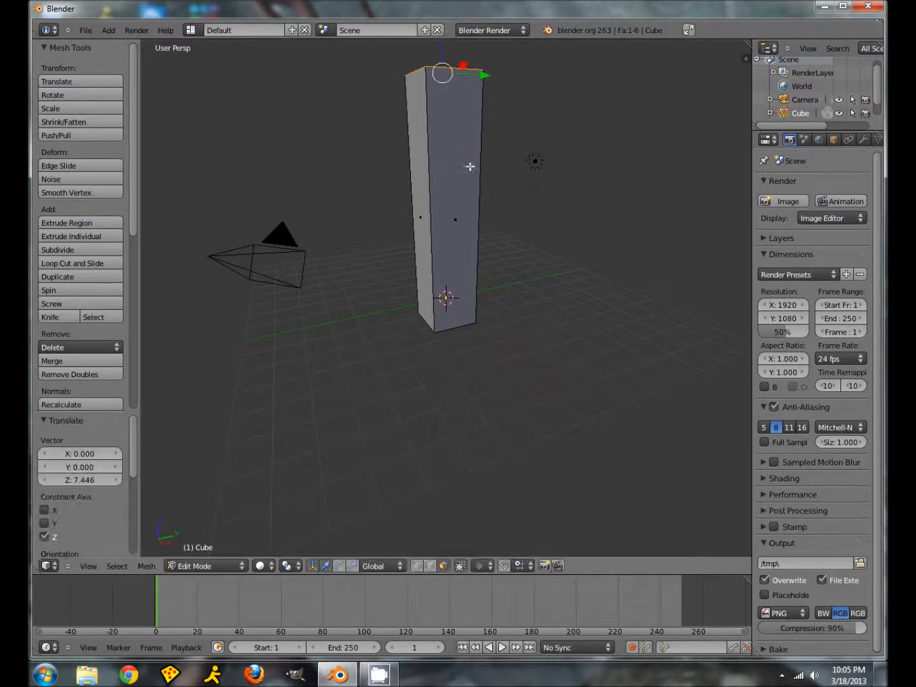
# Move the tall block's wide side face about -1.44 units along the X axis to thin the block into a plank.
pyautogui.click(456, 220)
pyautogui.rightClick(464, 192)
pyautogui.press('g')
pyautogui.press('x')
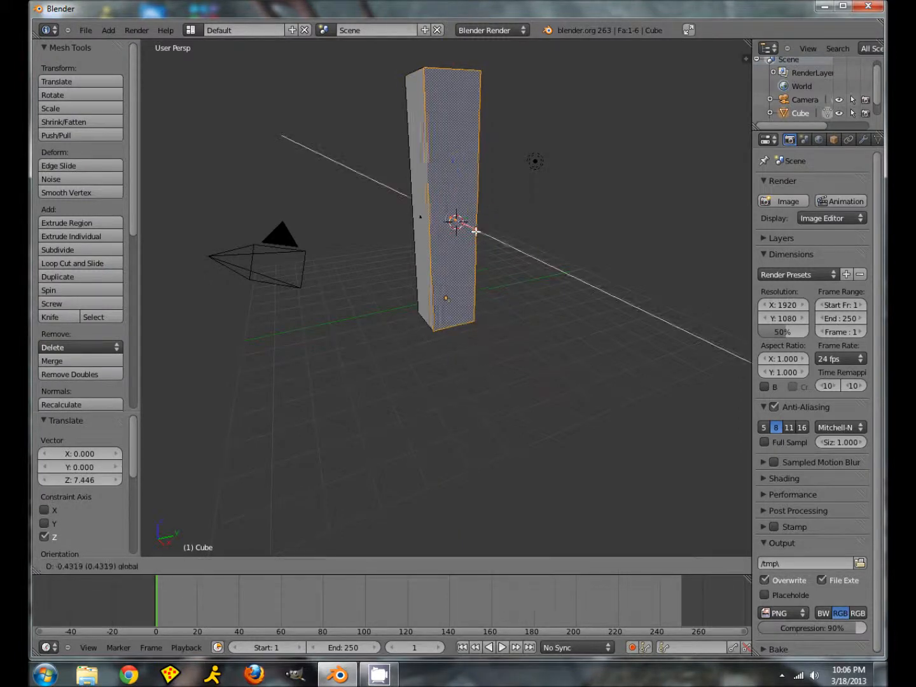
pyautogui.click(462, 226)
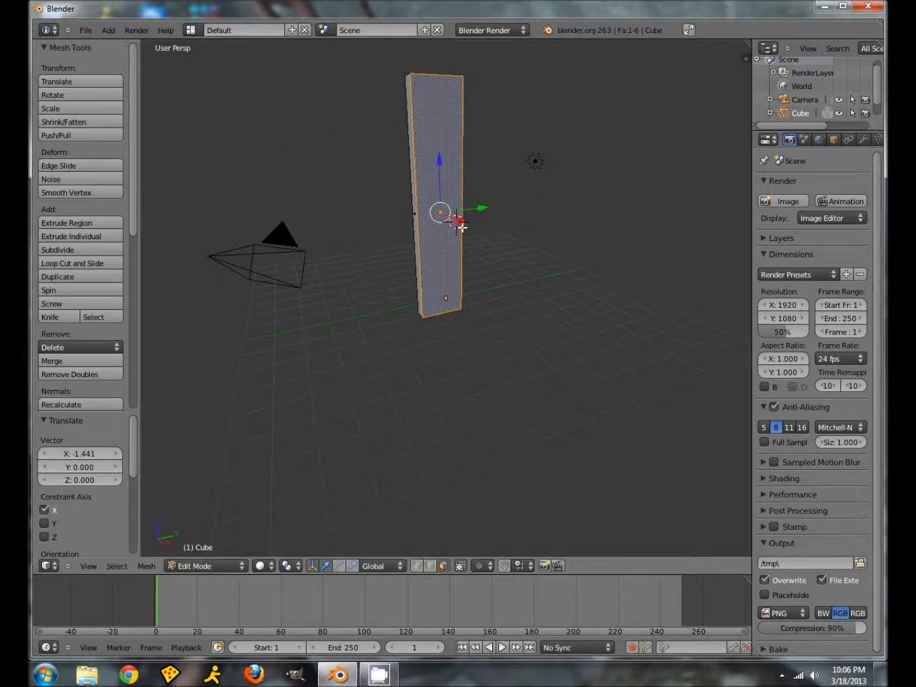
pyautogui.moveTo(492, 297); pyautogui.dragTo(516, 243, button='middle')
pyautogui.press('KP_5')
pyautogui.press('KP_1')
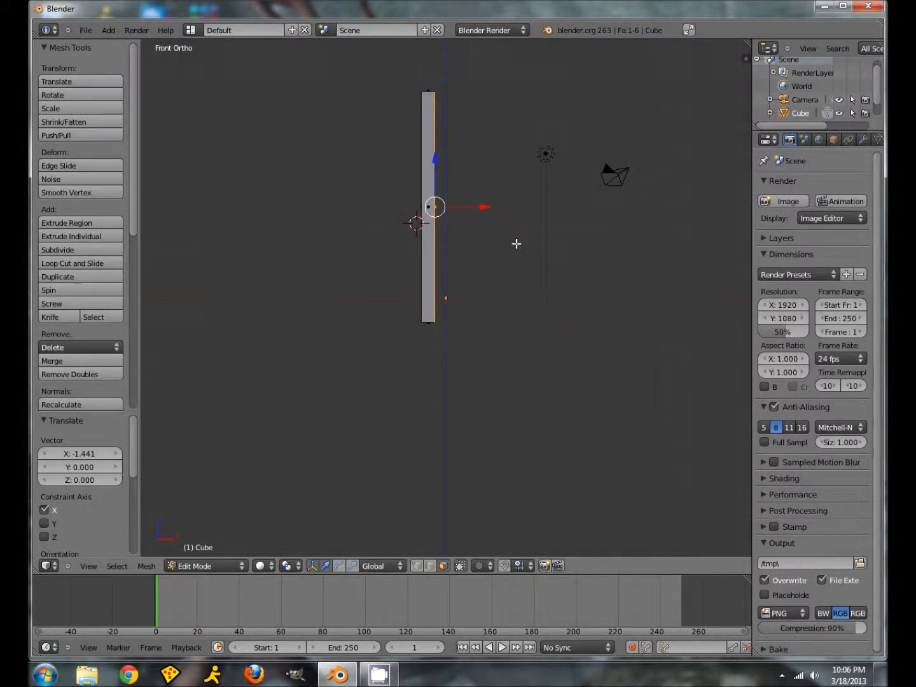
pyautogui.scroll(4, 516, 243)
pyautogui.moveTo(515, 243); pyautogui.dragTo(467, 247, button='middle')
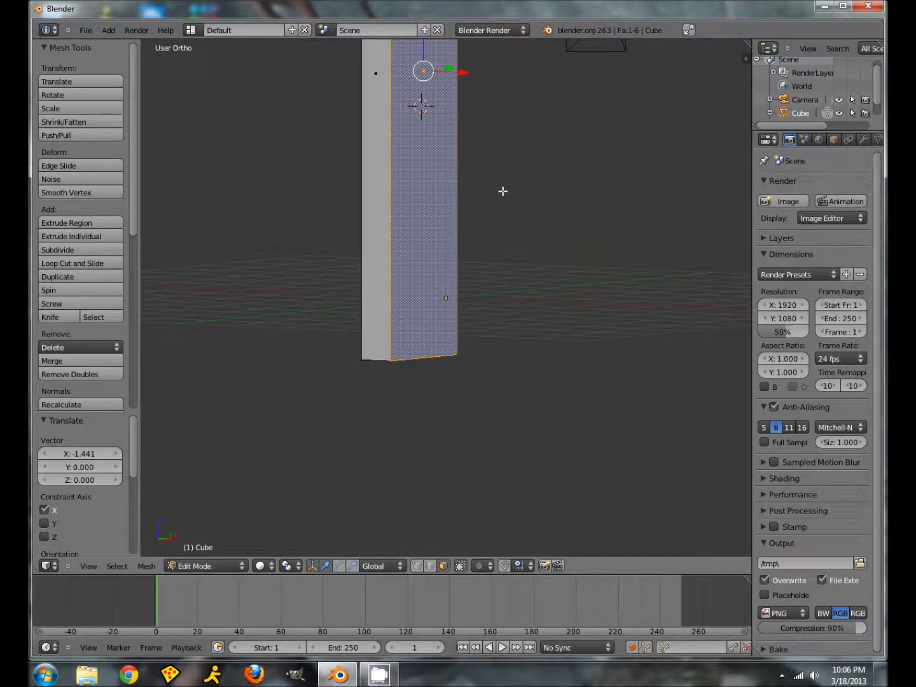
pyautogui.moveTo(525, 210); pyautogui.dragTo(561, 457, button='middle')
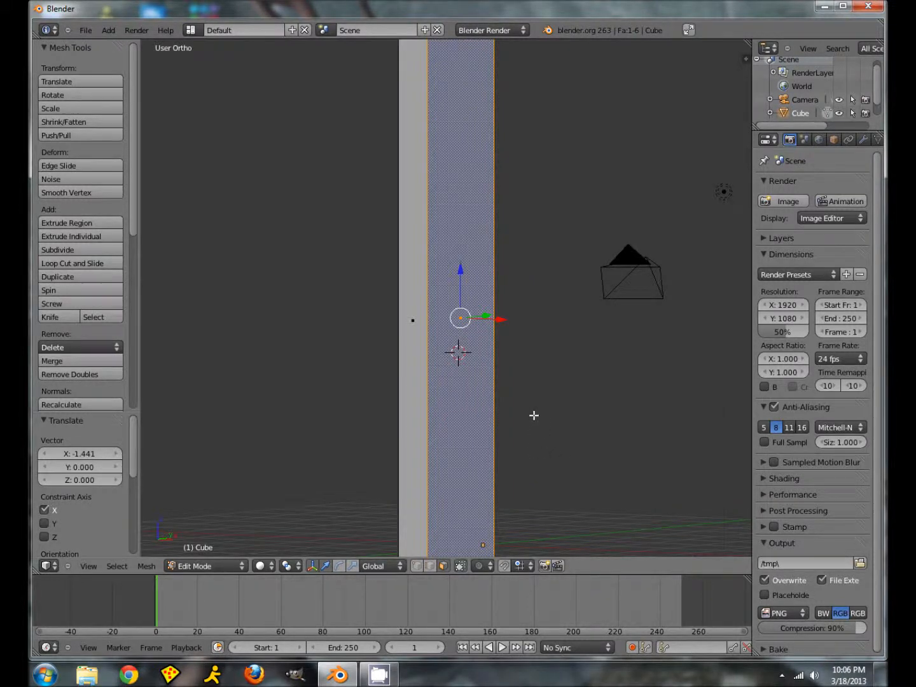
pyautogui.press('w')
pyautogui.click(496, 417)
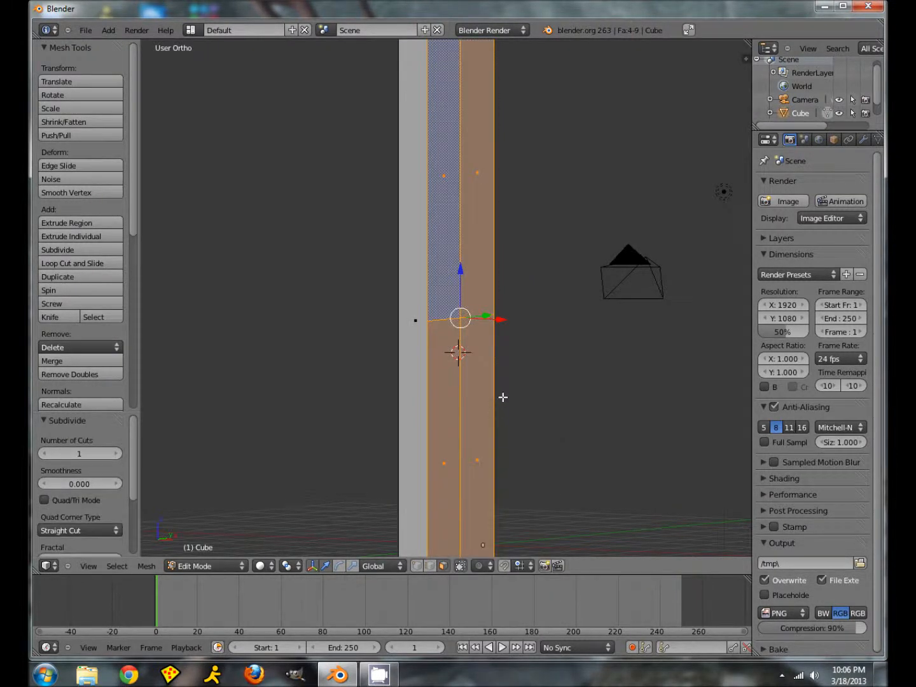
pyautogui.hotkey('ctrl', 'z')
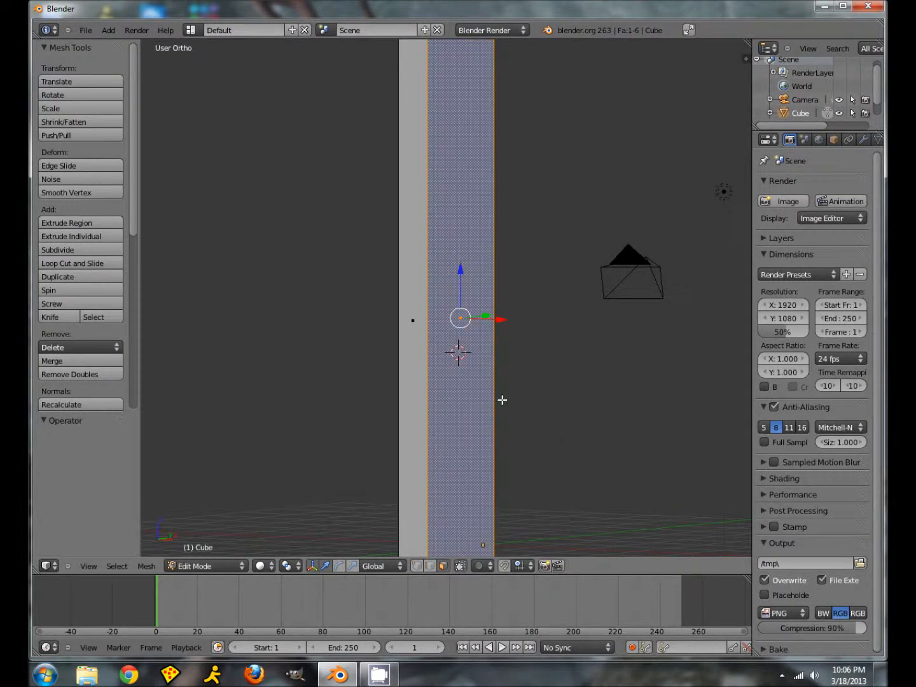
# Select the entire plank mesh and subdivide it with 10 cuts.
pyautogui.press('a')
pyautogui.press('a')
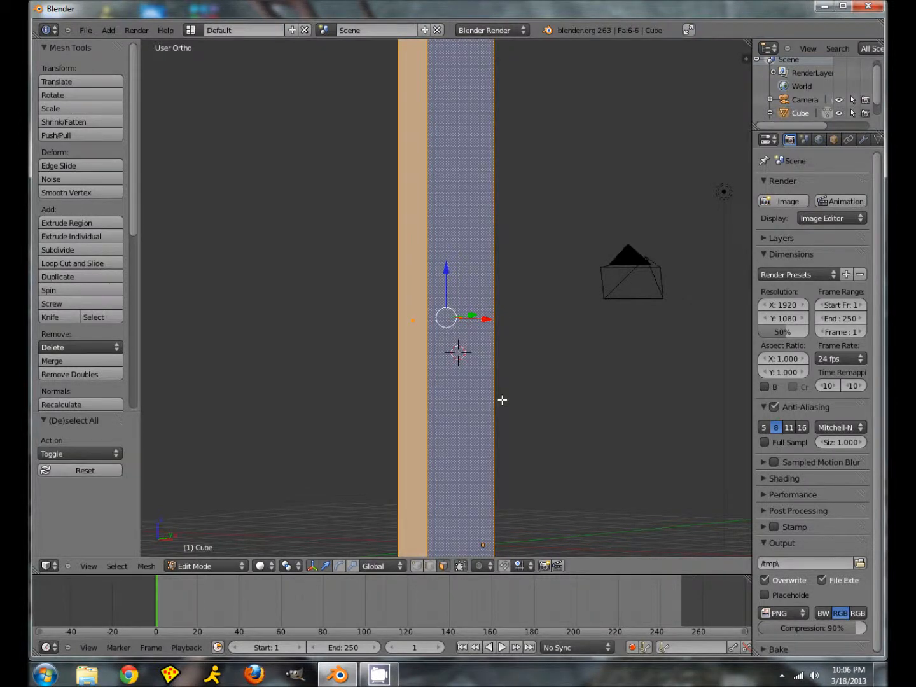
pyautogui.press('w')
pyautogui.click(501, 399)
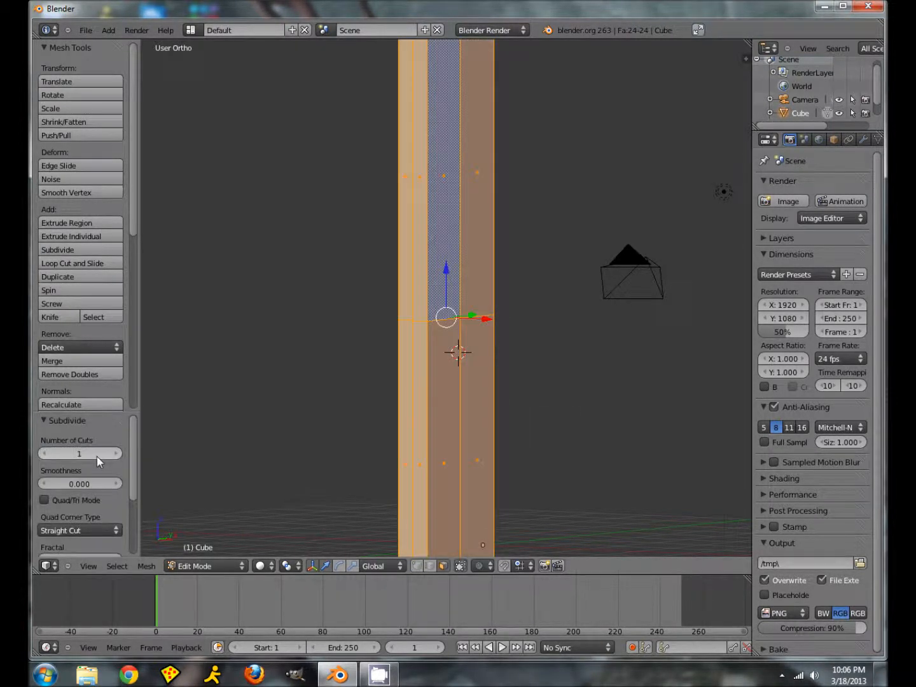
pyautogui.doubleClick(116, 454)
pyautogui.click(115, 455)
pyautogui.click(115, 454)
pyautogui.click(115, 455)
pyautogui.click(115, 454)
pyautogui.click(116, 455)
pyautogui.click(115, 455)
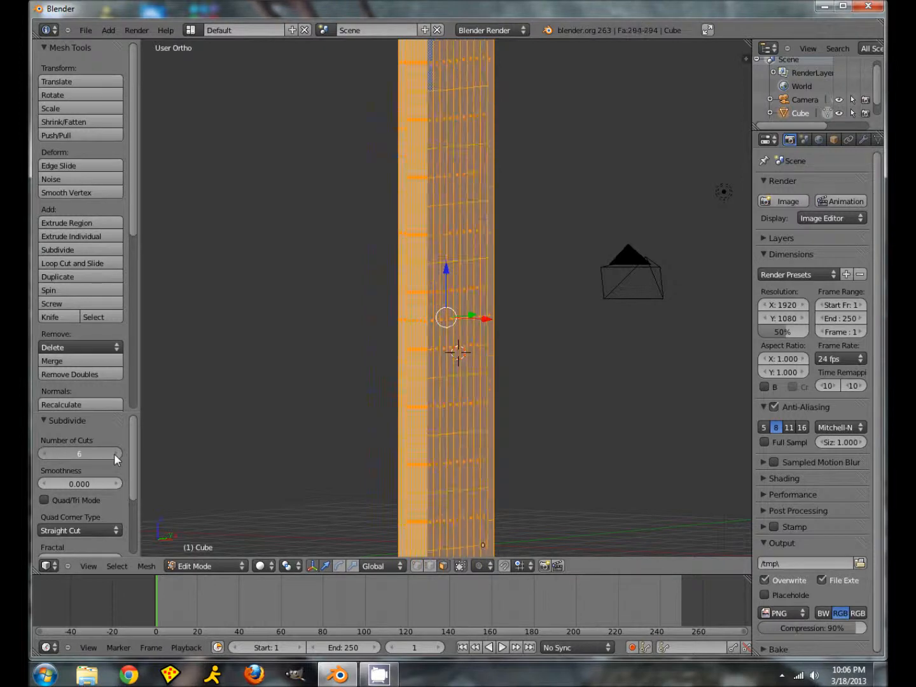
pyautogui.click(115, 454)
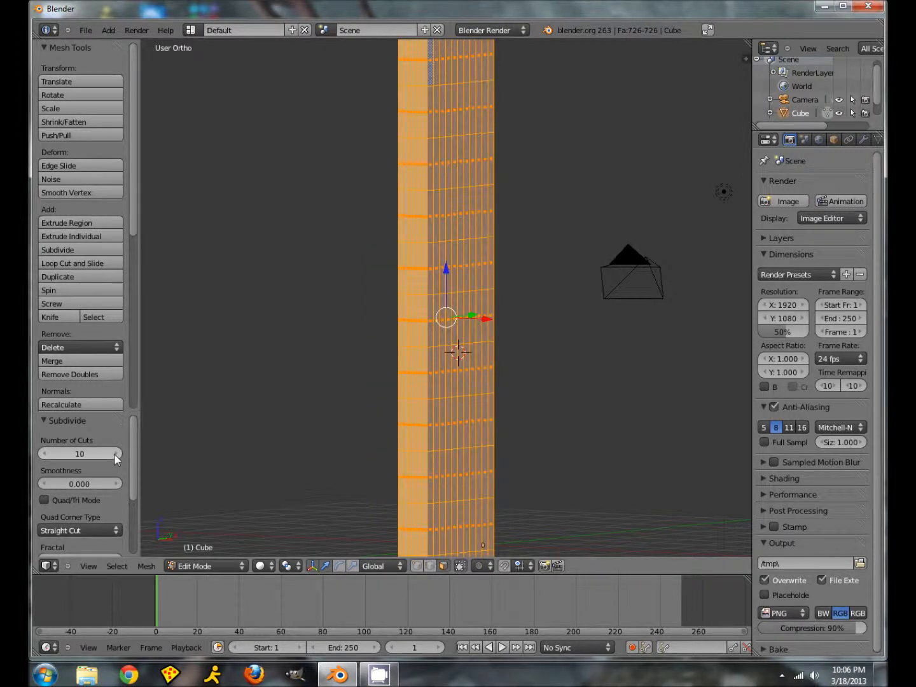
# Subdivide the whole plank mesh a second time, using 3 cuts.
pyautogui.press('w')
pyautogui.click(344, 345)
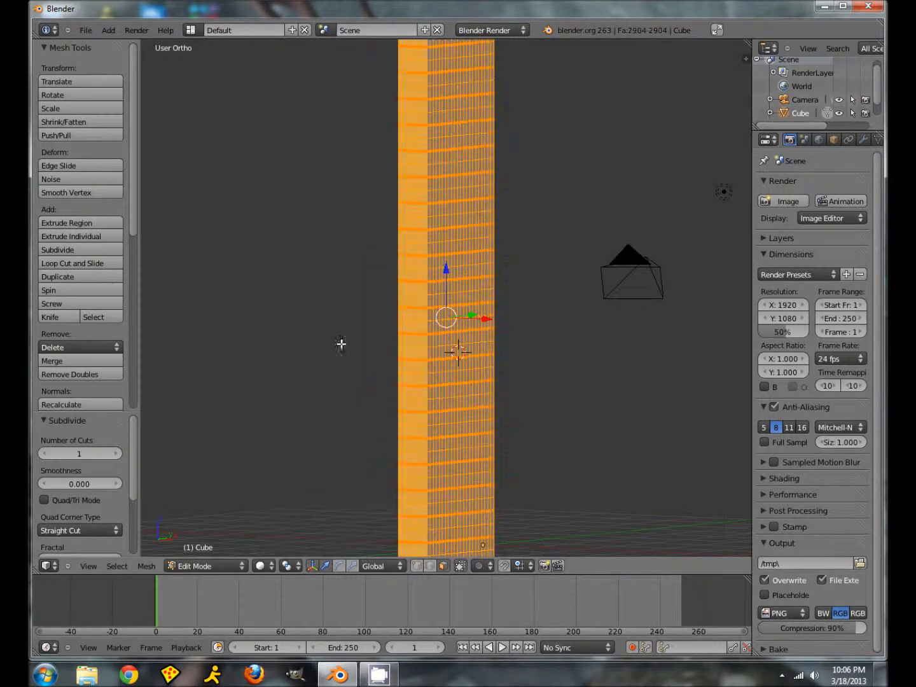
pyautogui.click(116, 454)
pyautogui.click(116, 454)
# Switch the subdivided plank's mesh selection mode to Edge.
pyautogui.moveTo(319, 360); pyautogui.dragTo(344, 312, button='middle')
pyautogui.press('Tab')
pyautogui.press('Tab')
pyautogui.hotkey('ctrl', 'Tab')
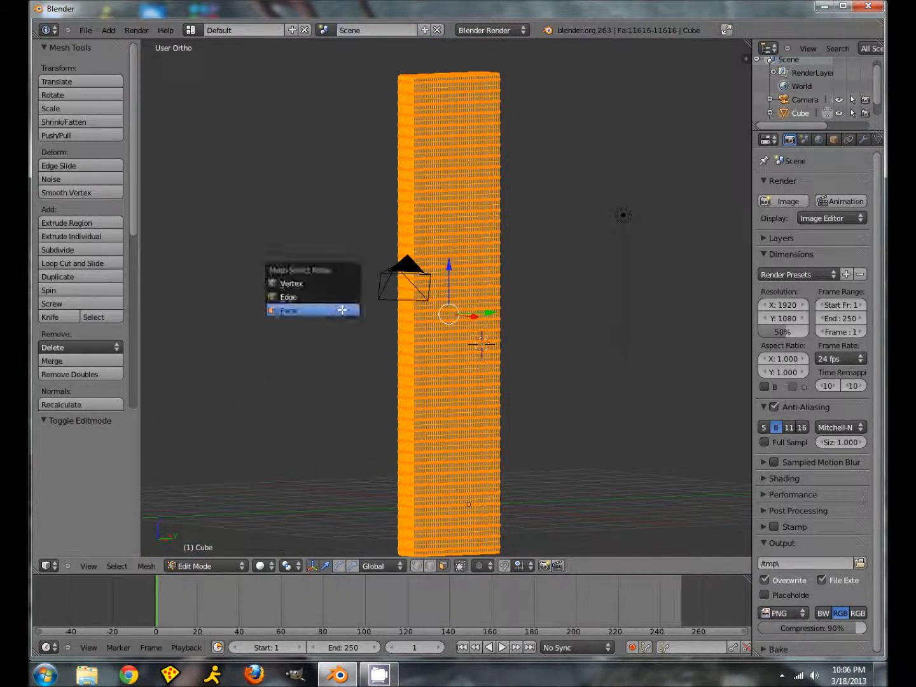
pyautogui.click(289, 297)
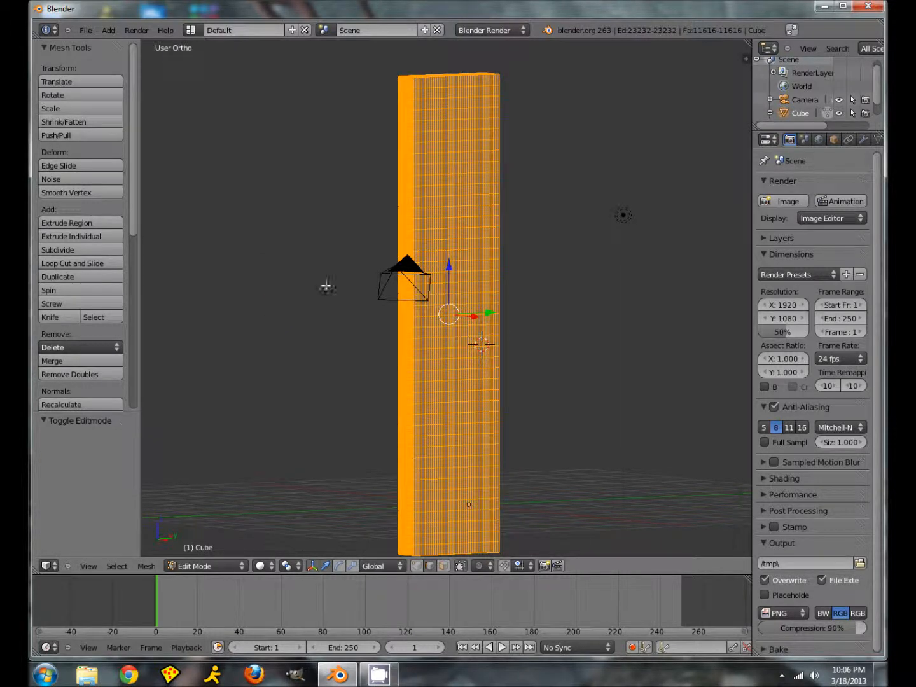
pyautogui.moveTo(317, 290); pyautogui.dragTo(353, 276, button='middle')
pyautogui.scroll(4, 352, 276)
pyautogui.moveTo(635, 265); pyautogui.dragTo(564, 252, button='middle')
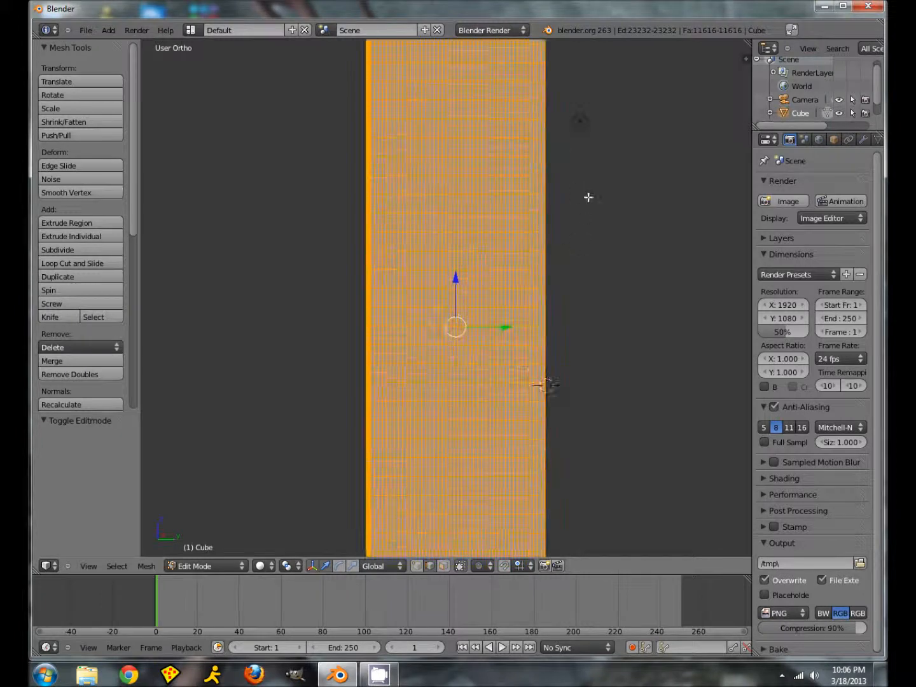
pyautogui.scroll(-4, 587, 198)
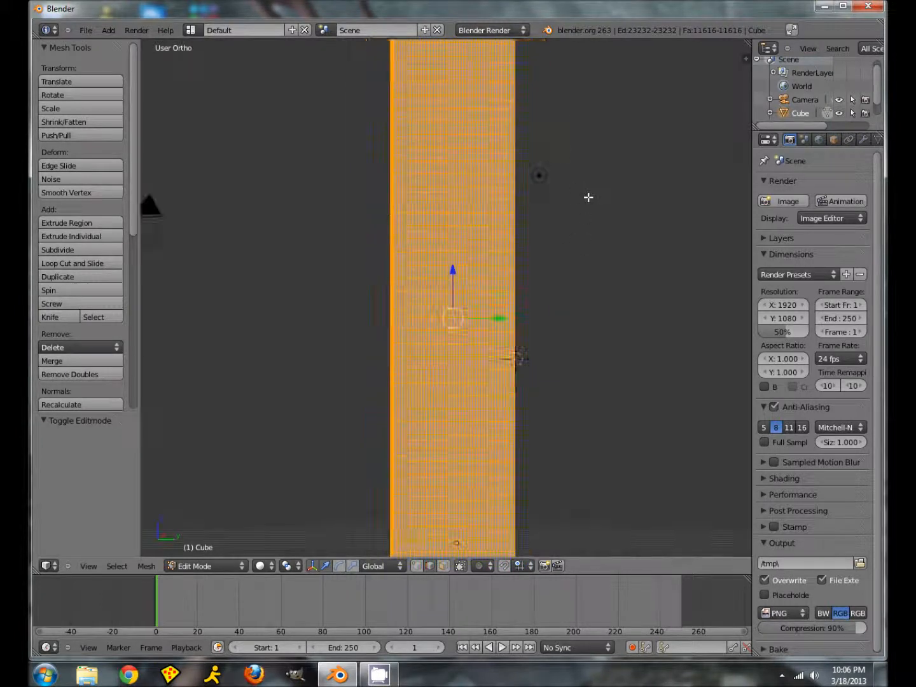
# Change the plank from Edit Mode to Sculpt Mode.
pyautogui.click(146, 565)
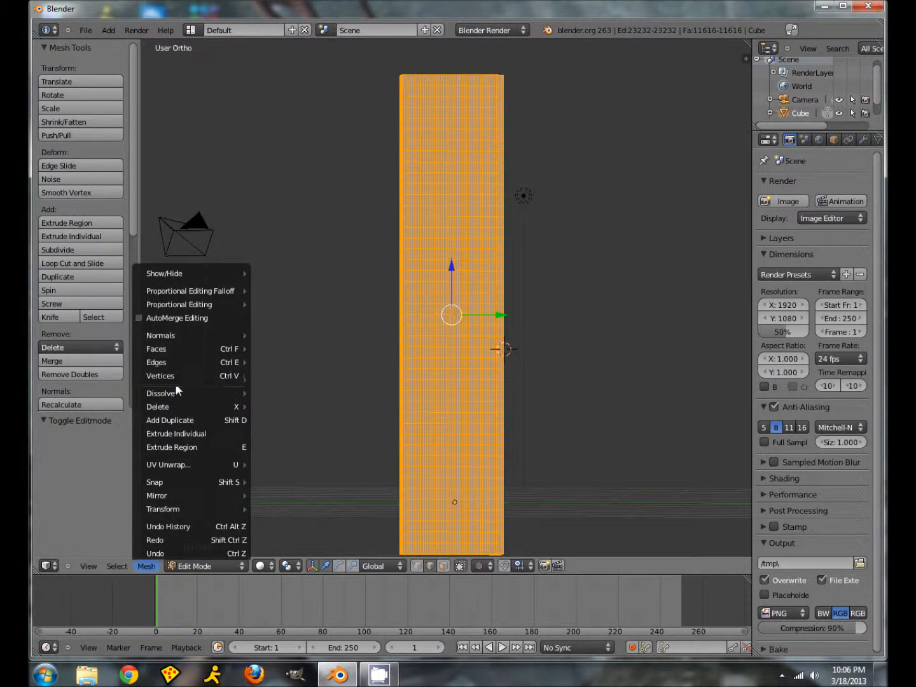
pyautogui.moveTo(158, 491)
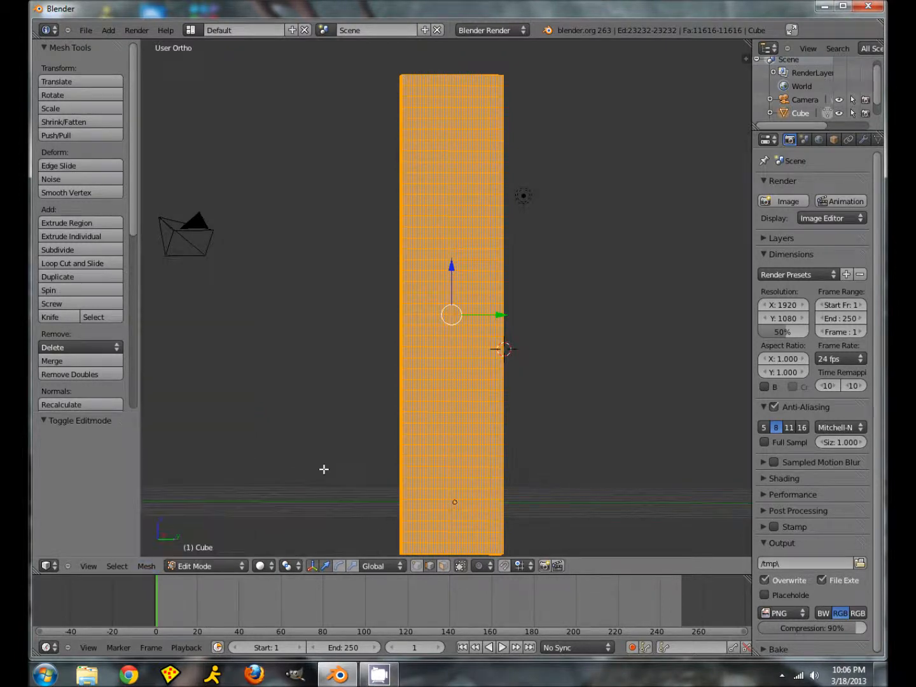
pyautogui.click(218, 566)
pyautogui.click(205, 523)
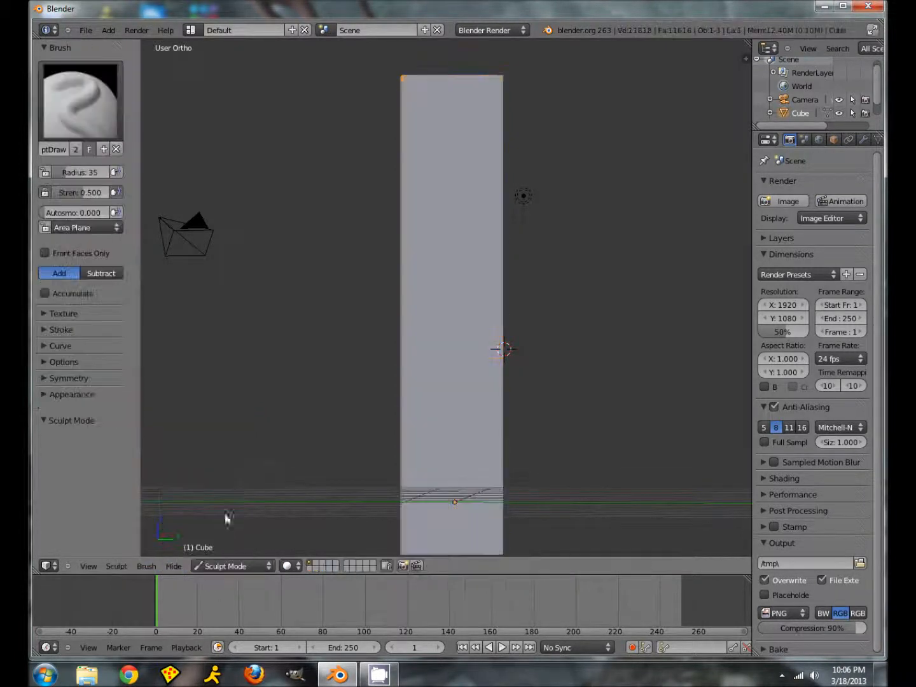
# Sculpt down the long vertical edge between the plank's narrow side and wide face with the Draw brush at radius 35.
pyautogui.moveTo(388, 224); pyautogui.dragTo(422, 180, button='middle')
pyautogui.moveTo(411, 113); pyautogui.dragTo(403, 148)
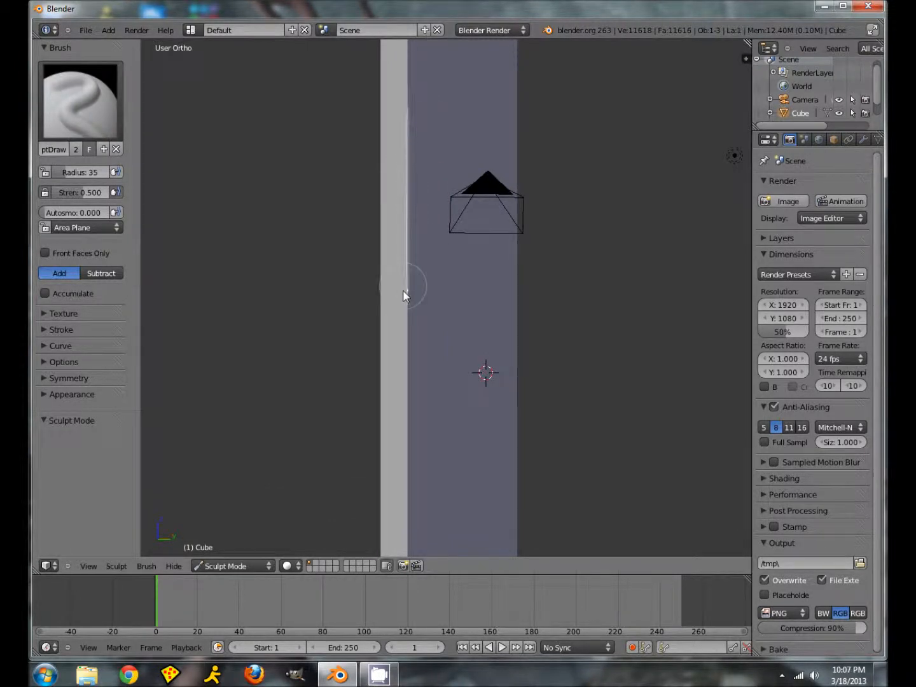
pyautogui.moveTo(405, 428); pyautogui.dragTo(407, 552)
# Extend the sculpted vertical edge up to the plank's top corner and soften the adjoining top edge.
pyautogui.moveTo(367, 330); pyautogui.dragTo(493, 239, button='middle')
pyautogui.keyDown('shift'); pyautogui.moveTo(555, 140); pyautogui.dragTo(561, 293, button='middle'); pyautogui.keyUp('shift')
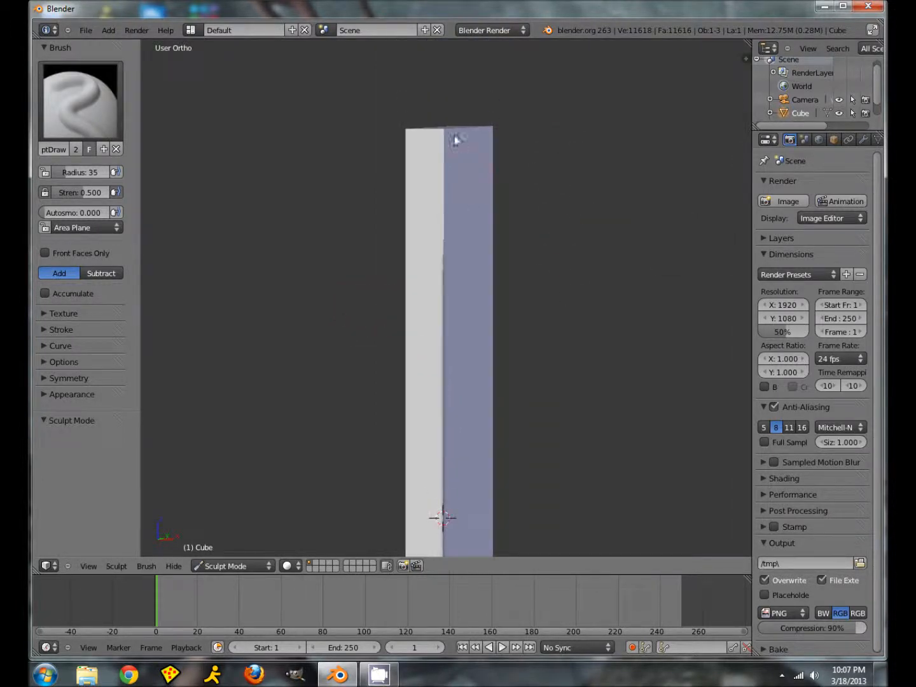
pyautogui.moveTo(441, 137); pyautogui.dragTo(440, 215)
pyautogui.moveTo(455, 135); pyautogui.dragTo(490, 134)
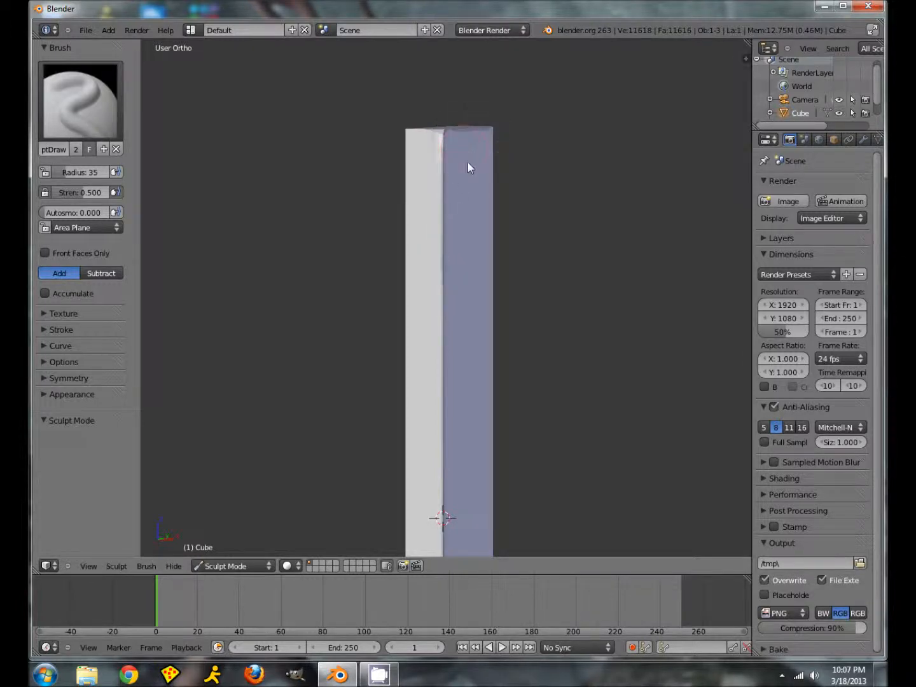
# Soften the plank's next vertical edge down to its base and round the adjoining bottom edges.
pyautogui.moveTo(412, 203); pyautogui.dragTo(460, 161, button='middle')
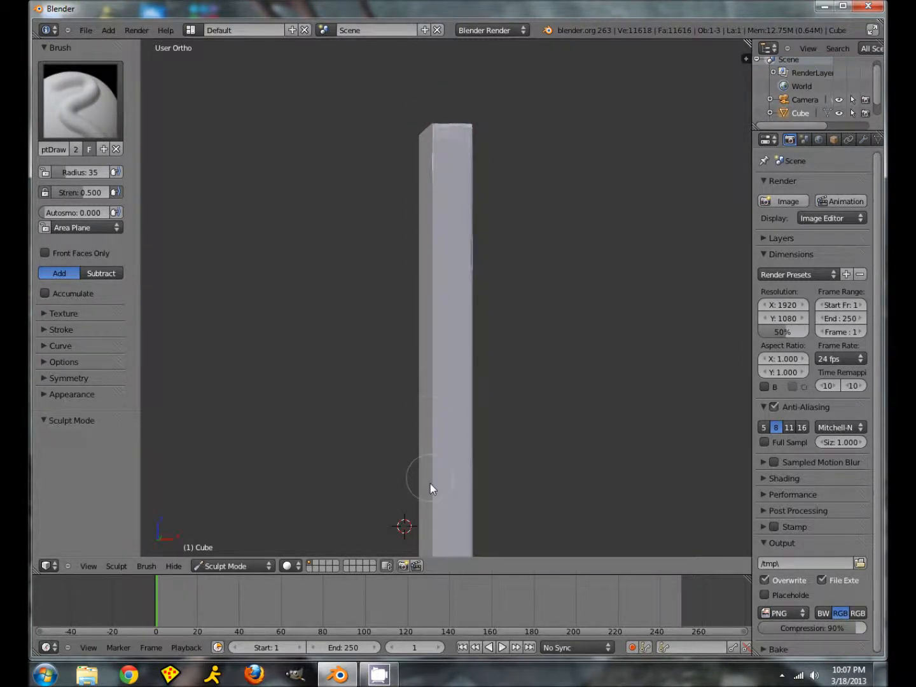
pyautogui.keyDown('shift'); pyautogui.moveTo(525, 441); pyautogui.dragTo(554, 232, button='middle'); pyautogui.keyUp('shift')
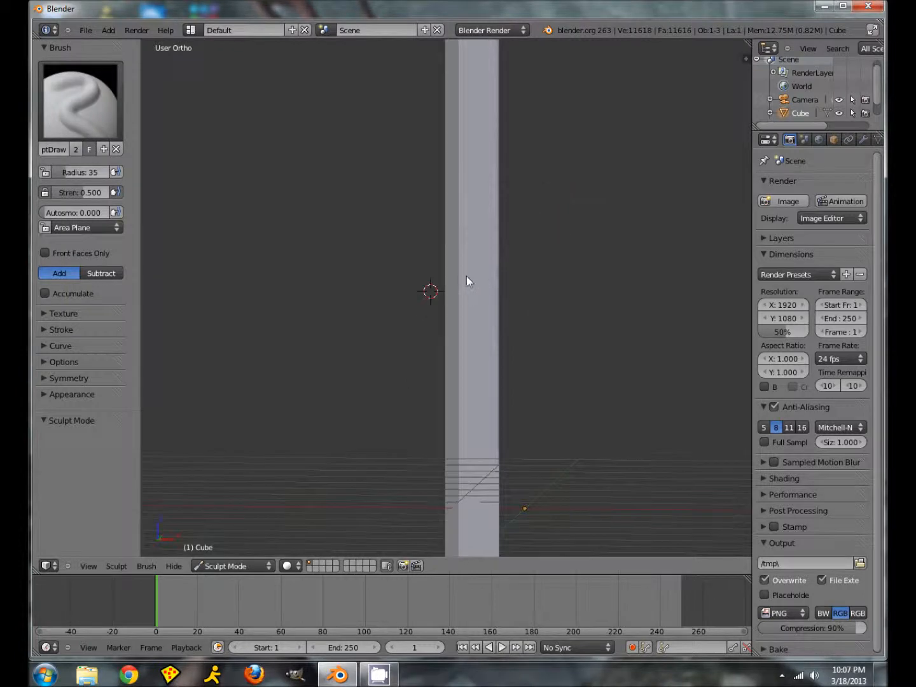
pyautogui.moveTo(461, 303); pyautogui.dragTo(461, 496)
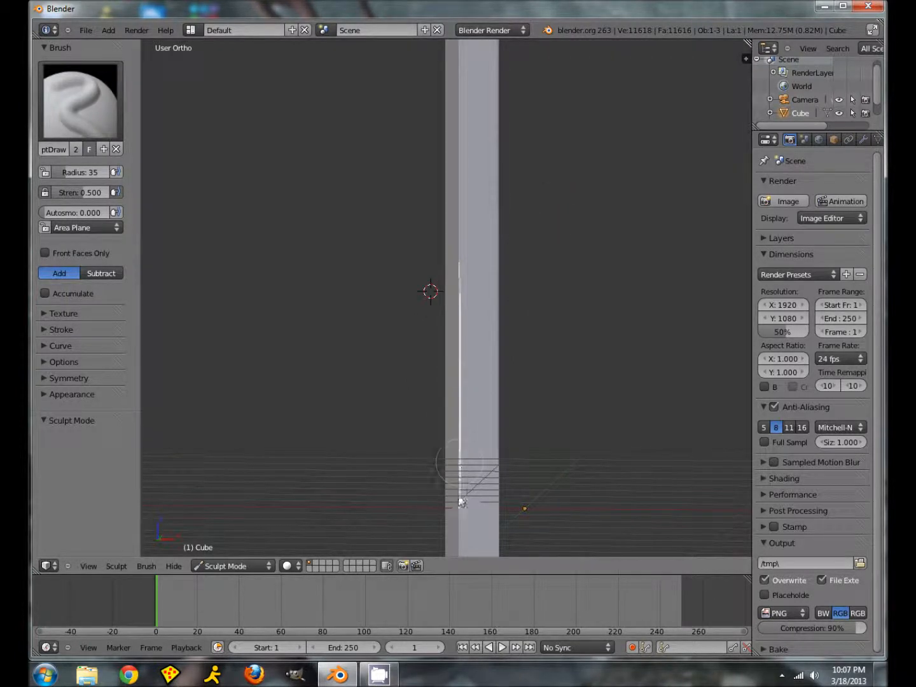
pyautogui.keyDown('shift'); pyautogui.moveTo(528, 470); pyautogui.dragTo(502, 241, button='middle'); pyautogui.keyUp('shift')
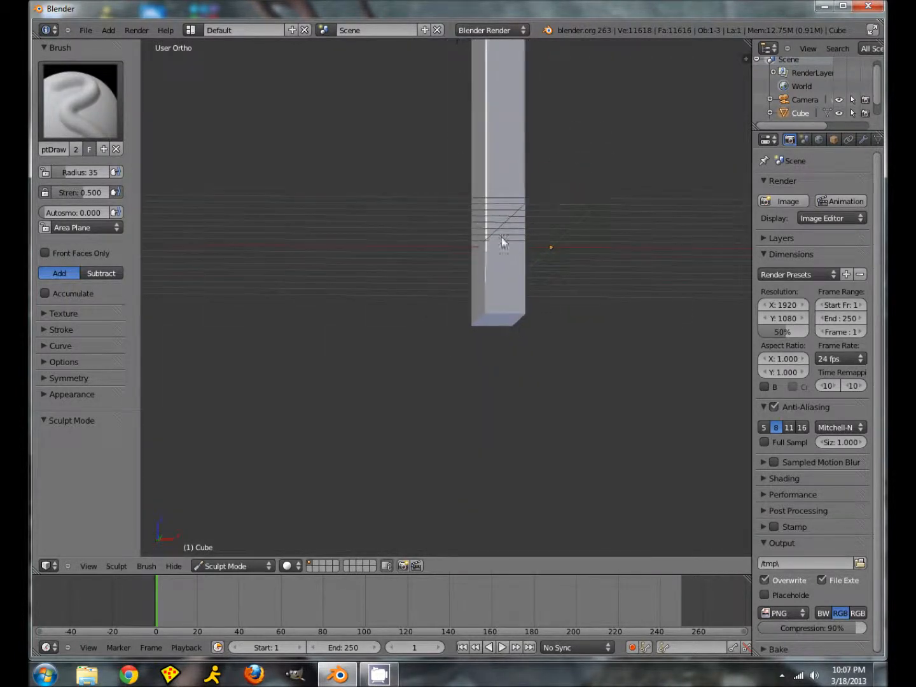
pyautogui.moveTo(486, 260)
pyautogui.mouseDown()
pyautogui.moveTo(487, 312)
pyautogui.moveTo(518, 318)
pyautogui.mouseUp()
pyautogui.moveTo(459, 312); pyautogui.dragTo(534, 318, button='middle')
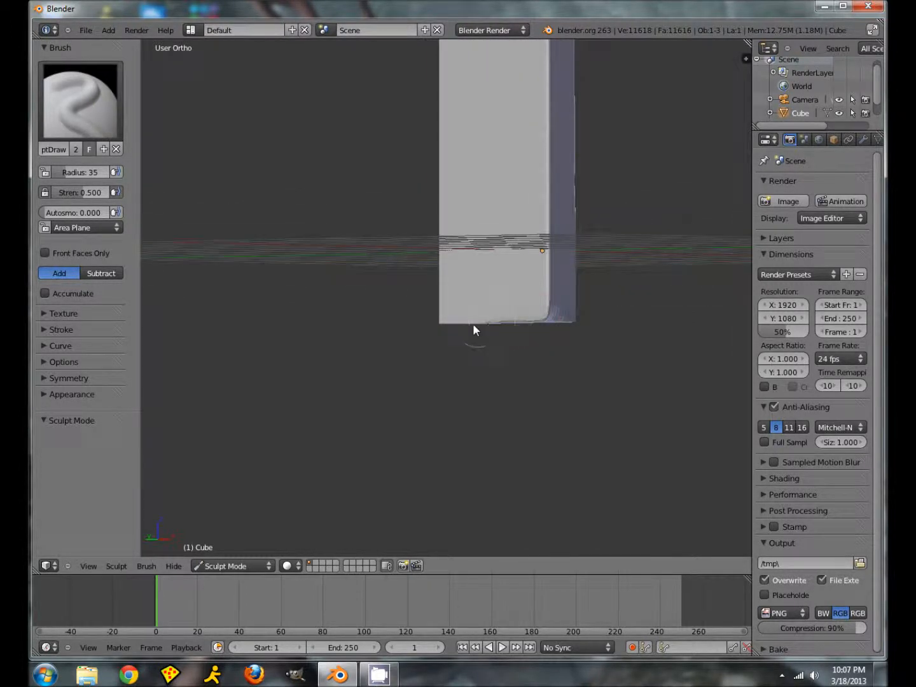
pyautogui.moveTo(439, 315); pyautogui.dragTo(327, 298, button='middle')
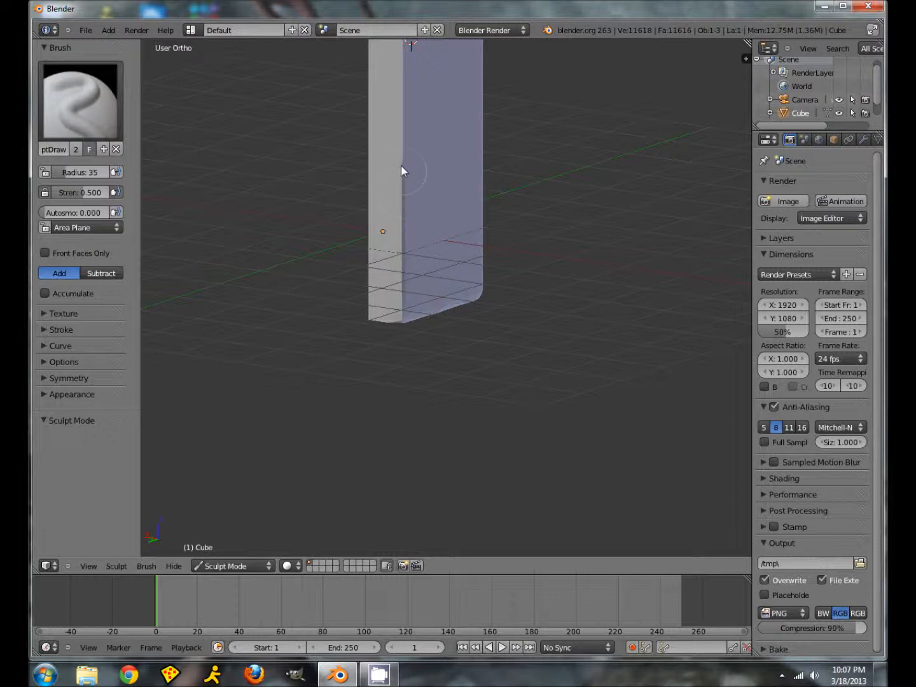
# Sculpt up the plank's third vertical edge and round the top corner and top edges beside it.
pyautogui.moveTo(385, 79); pyautogui.dragTo(419, 385, button='middle')
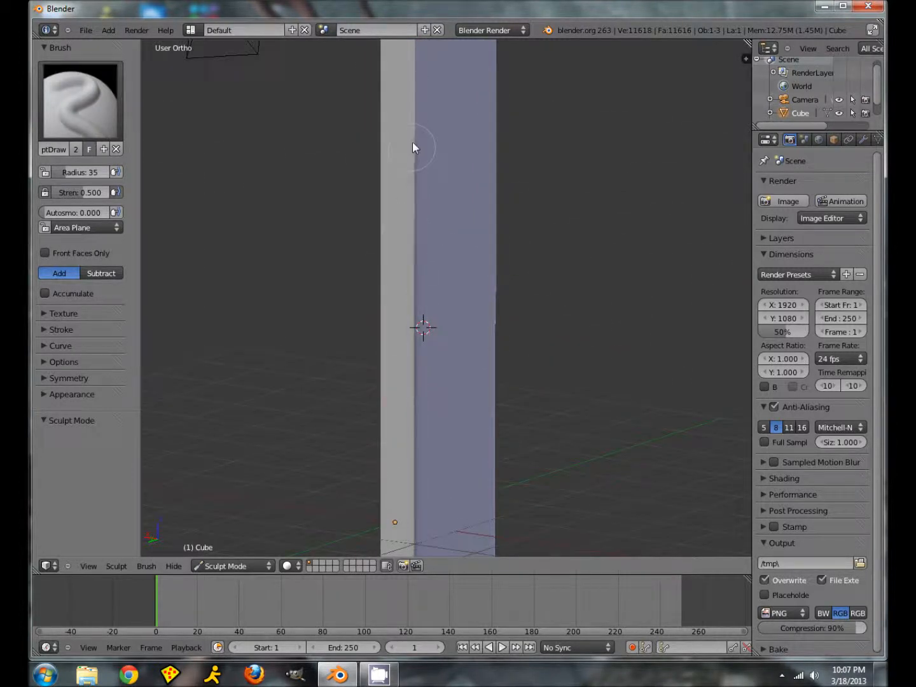
pyautogui.moveTo(417, 92); pyautogui.dragTo(412, 366, button='middle')
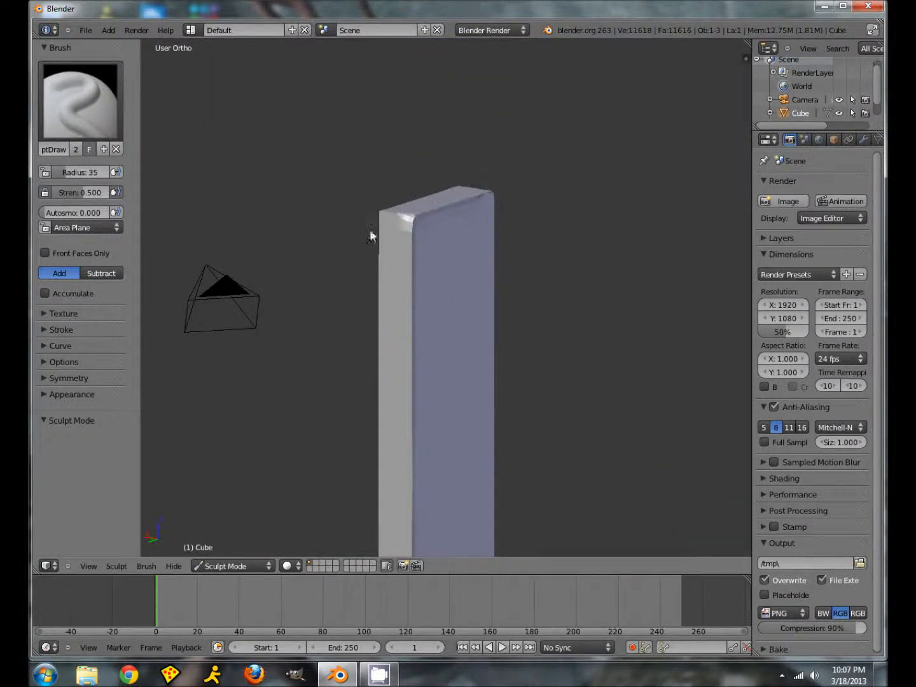
pyautogui.moveTo(402, 221); pyautogui.dragTo(381, 215)
pyautogui.moveTo(321, 227)
pyautogui.mouseDown(button='middle')
pyautogui.moveTo(376, 277)
pyautogui.moveTo(442, 383)
pyautogui.mouseUp(button='middle')
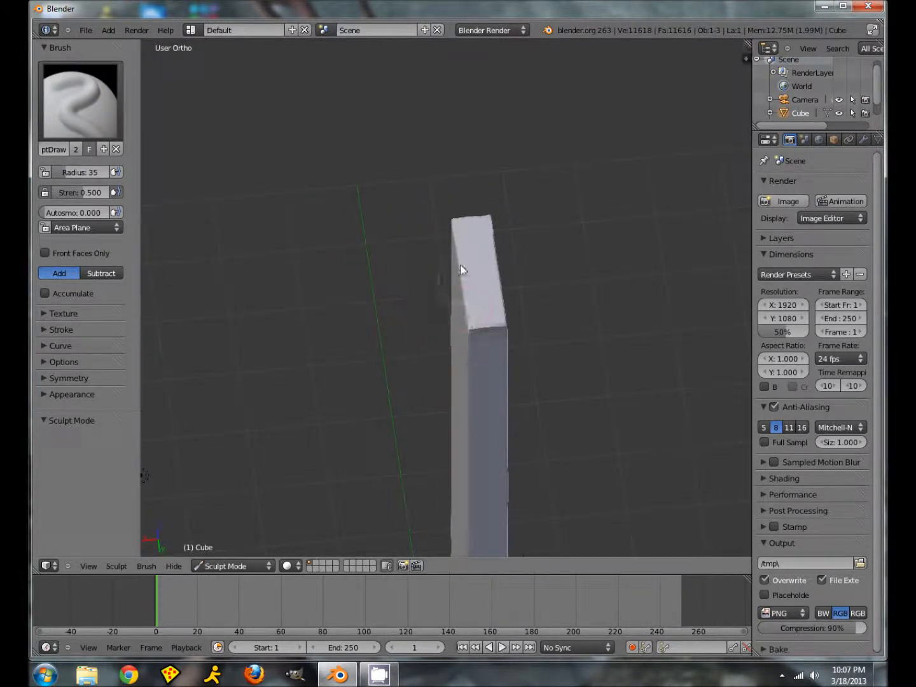
# Soften the plank's remaining vertical edge from top to base and round the bottom corner and edges there.
pyautogui.moveTo(472, 420); pyautogui.dragTo(504, 306, button='middle')
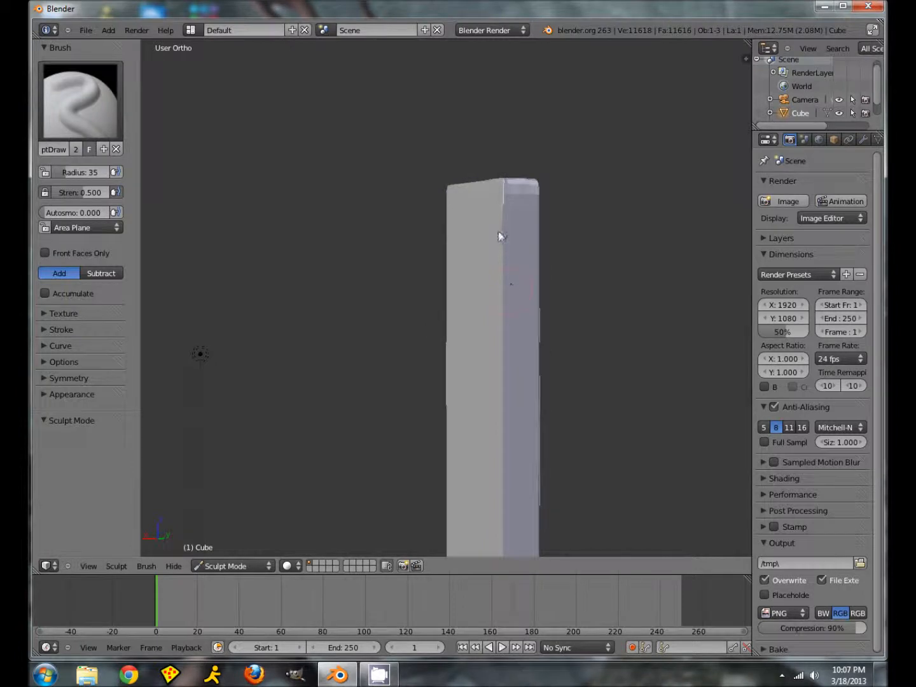
pyautogui.keyDown('shift'); pyautogui.moveTo(505, 523); pyautogui.dragTo(525, 249, button='middle'); pyautogui.keyUp('shift')
pyautogui.moveTo(513, 312)
pyautogui.mouseDown()
pyautogui.moveTo(519, 483)
pyautogui.moveTo(531, 391)
pyautogui.mouseUp()
pyautogui.keyDown('shift'); pyautogui.moveTo(521, 404); pyautogui.dragTo(530, 150, button='middle'); pyautogui.keyUp('shift')
pyautogui.moveTo(527, 429); pyautogui.dragTo(537, 416)
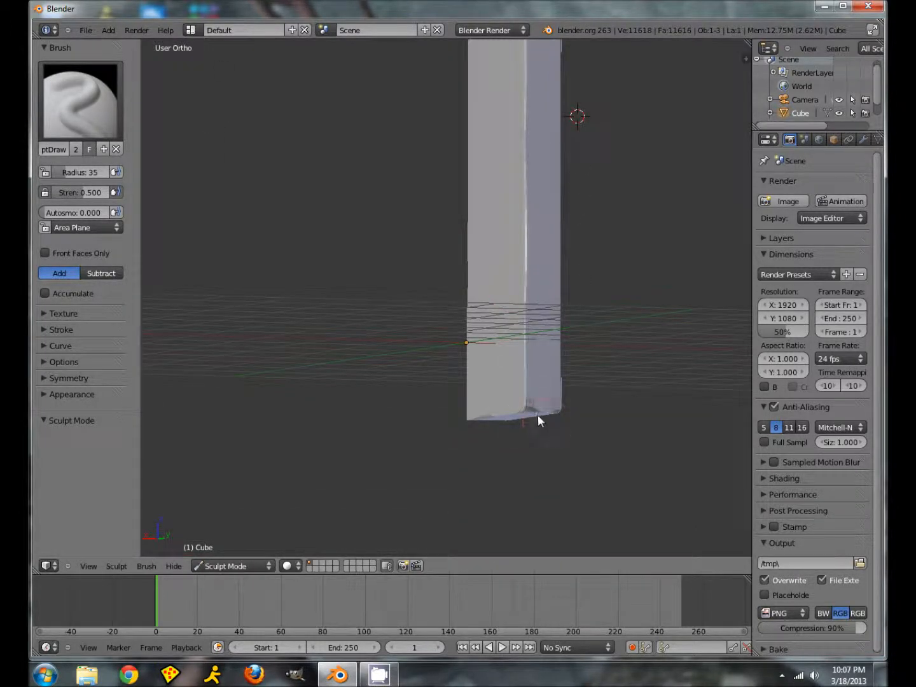
pyautogui.moveTo(522, 416); pyautogui.dragTo(643, 474, button='middle')
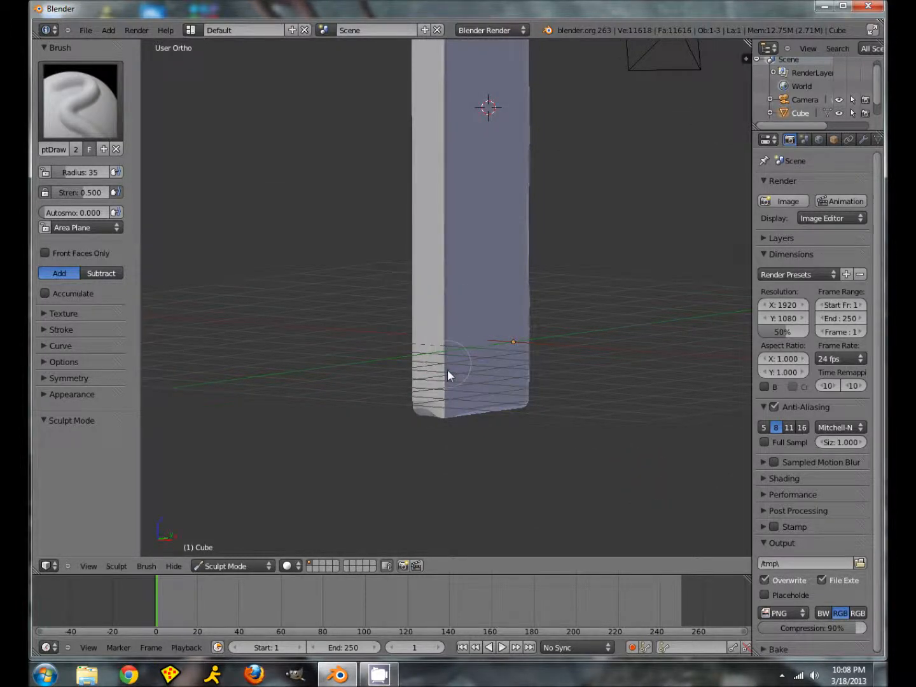
pyautogui.moveTo(355, 436); pyautogui.dragTo(407, 389, button='middle')
pyautogui.moveTo(436, 239); pyautogui.dragTo(343, 535, button='middle')
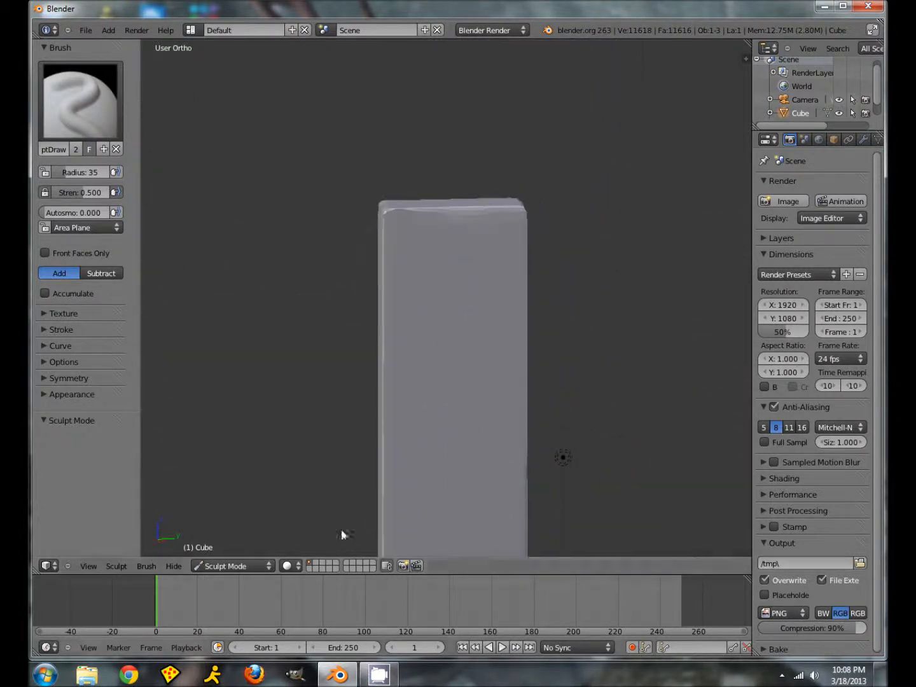
# Switch to the Grab sculpt brush and pull the plank's top edge on one broad side into an uneven, jagged outline.
pyautogui.moveTo(393, 248); pyautogui.dragTo(382, 239, button='middle')
pyautogui.click(100, 119)
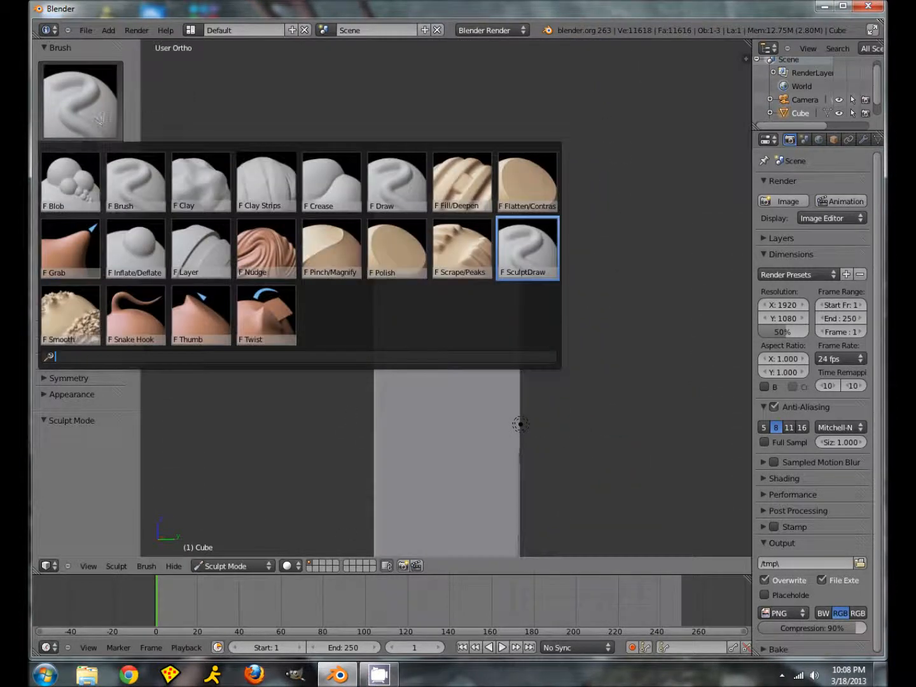
pyautogui.press('Left')
pyautogui.press('Left')
pyautogui.press('Left')
pyautogui.press('Left')
pyautogui.press('Left')
pyautogui.press('Left')
pyautogui.press('Left')
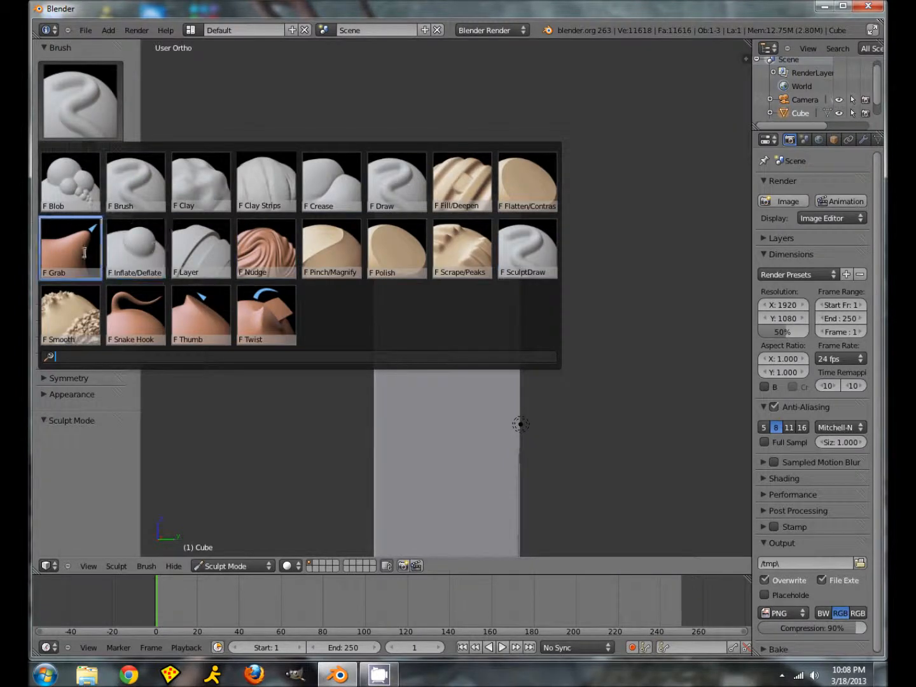
pyautogui.press('Return')
pyautogui.moveTo(415, 194); pyautogui.dragTo(384, 195)
pyautogui.moveTo(442, 196); pyautogui.dragTo(495, 195)
# Roughen the top edge on the plank's opposite broad side and its corners with the Grab brush.
pyautogui.moveTo(536, 203)
pyautogui.mouseDown(button='middle')
pyautogui.moveTo(466, 255)
pyautogui.moveTo(386, 257)
pyautogui.moveTo(394, 228)
pyautogui.moveTo(397, 247)
pyautogui.moveTo(306, 218)
pyautogui.mouseUp(button='middle')
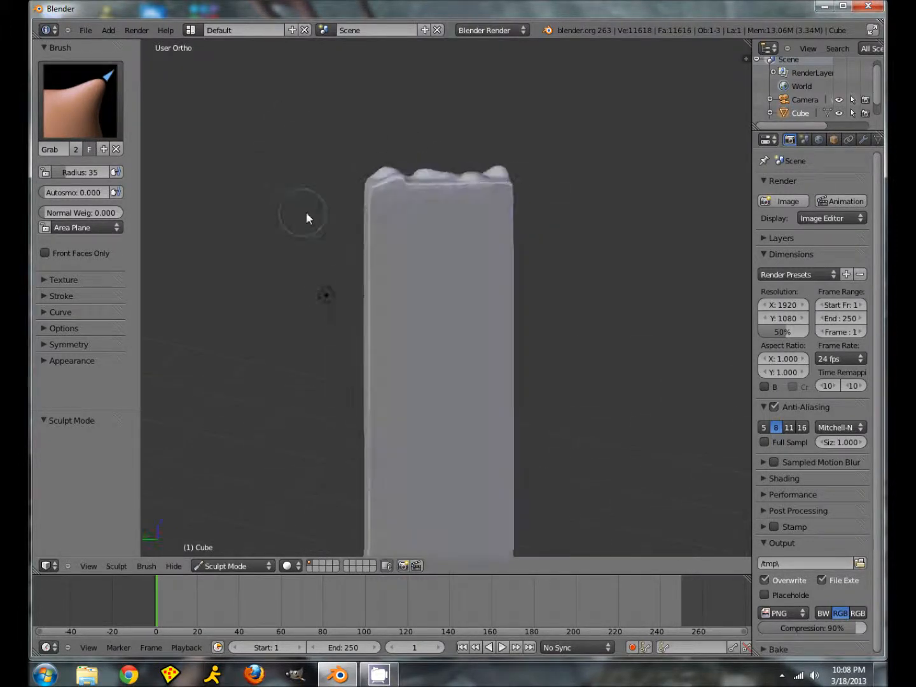
pyautogui.moveTo(461, 191); pyautogui.dragTo(490, 195)
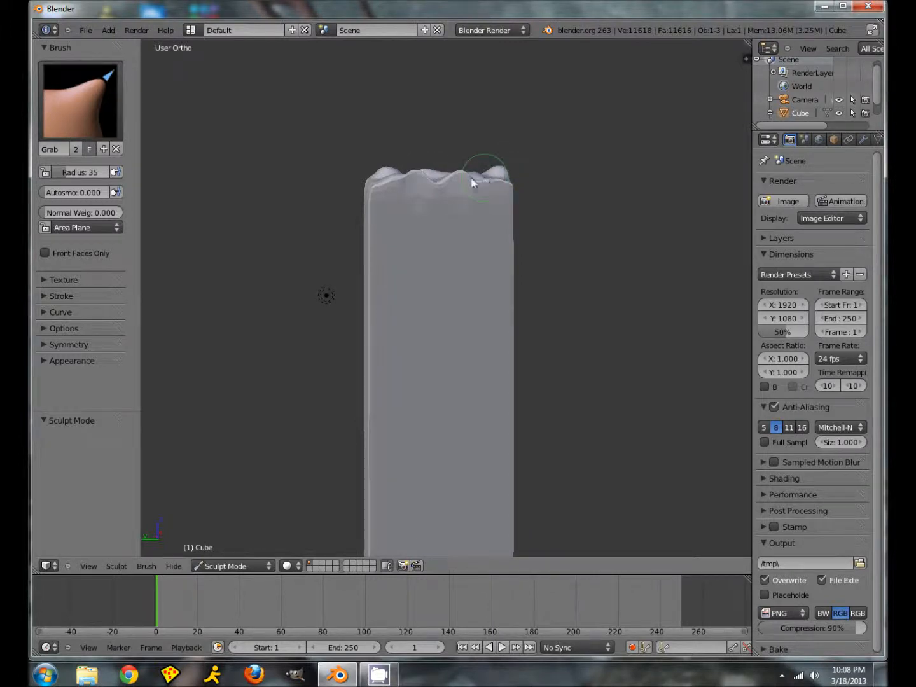
pyautogui.moveTo(474, 175); pyautogui.dragTo(467, 182)
pyautogui.moveTo(367, 184); pyautogui.dragTo(377, 184)
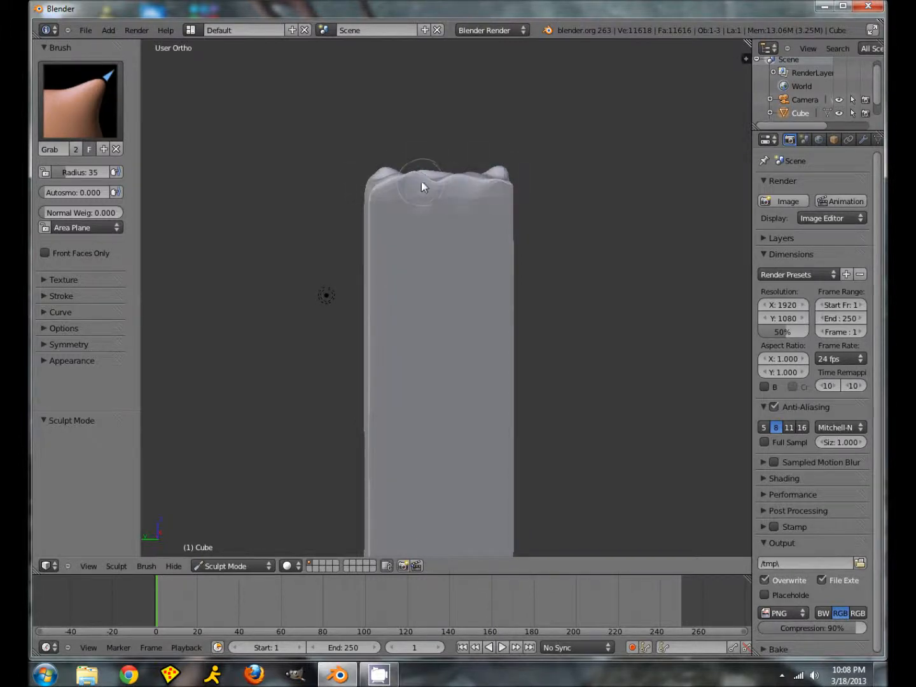
pyautogui.moveTo(508, 168); pyautogui.dragTo(503, 173)
# Pull the plank's bottom edge on one broad side into an irregular, worn outline.
pyautogui.moveTo(372, 182)
pyautogui.mouseDown(button='middle')
pyautogui.moveTo(453, 258)
pyautogui.moveTo(570, 256)
pyautogui.moveTo(398, 352)
pyautogui.moveTo(530, 306)
pyautogui.mouseUp(button='middle')
pyautogui.moveTo(575, 384); pyautogui.dragTo(518, 363, button='middle')
pyautogui.moveTo(312, 433)
pyautogui.mouseDown(button='middle')
pyautogui.moveTo(389, 421)
pyautogui.moveTo(383, 415)
pyautogui.mouseUp(button='middle')
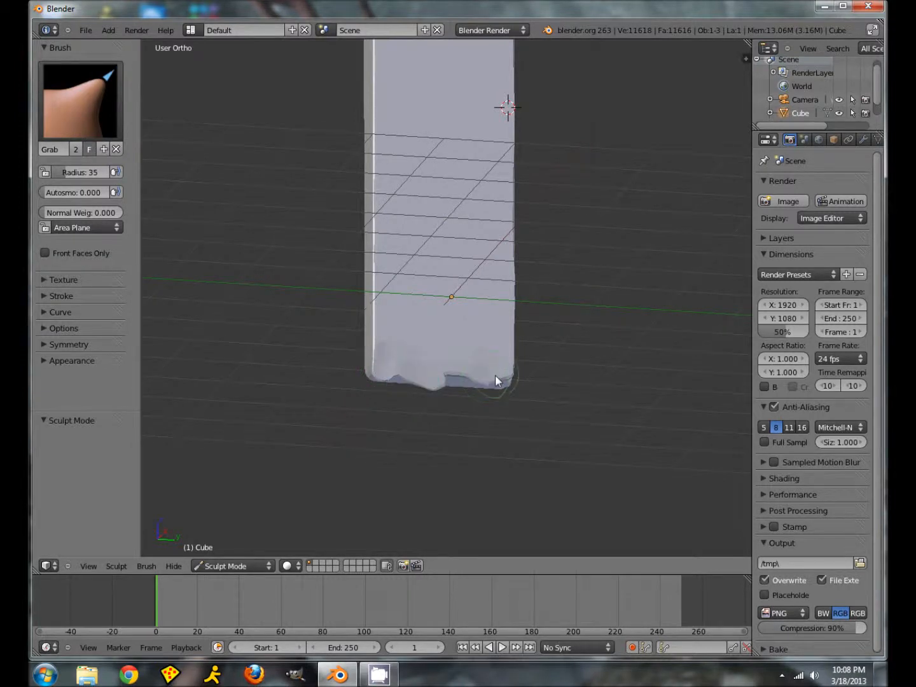
pyautogui.moveTo(446, 377); pyautogui.dragTo(435, 377)
# Distort the bottom edge on the plank's opposite side, and touch up the bumps on the first side.
pyautogui.moveTo(416, 390); pyautogui.dragTo(441, 427, button='middle')
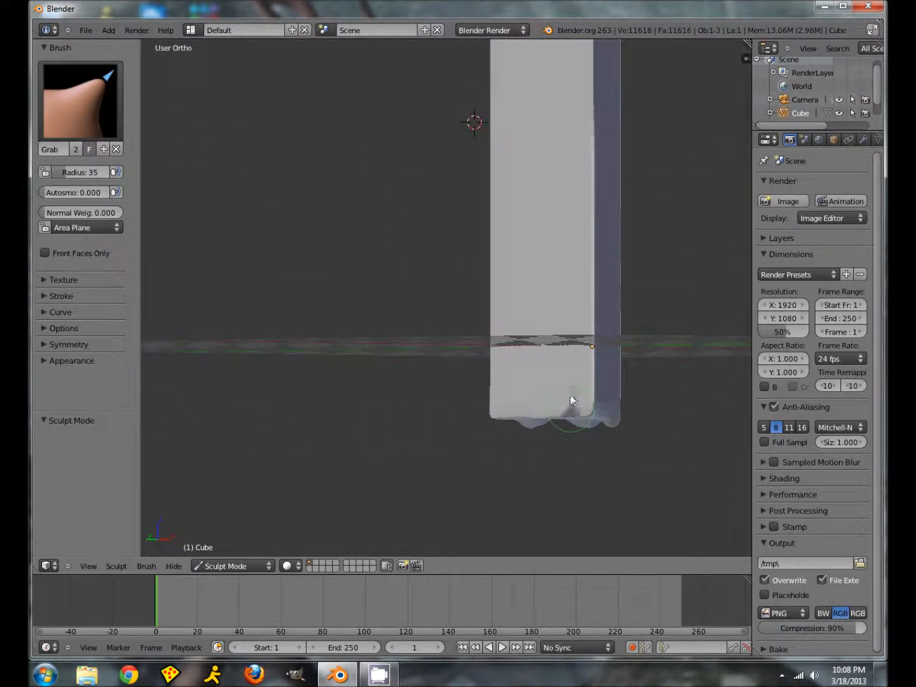
pyautogui.moveTo(582, 410)
pyautogui.mouseDown()
pyautogui.moveTo(524, 423)
pyautogui.moveTo(491, 416)
pyautogui.mouseUp()
pyautogui.moveTo(564, 412); pyautogui.dragTo(587, 415)
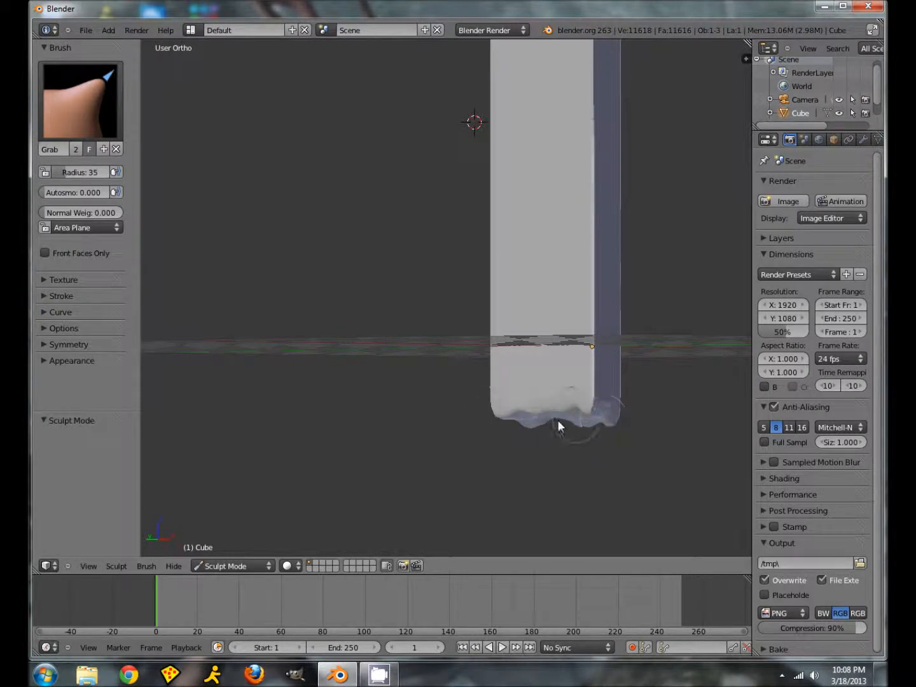
pyautogui.moveTo(551, 473)
pyautogui.mouseDown(button='middle')
pyautogui.moveTo(352, 472)
pyautogui.moveTo(444, 431)
pyautogui.mouseUp(button='middle')
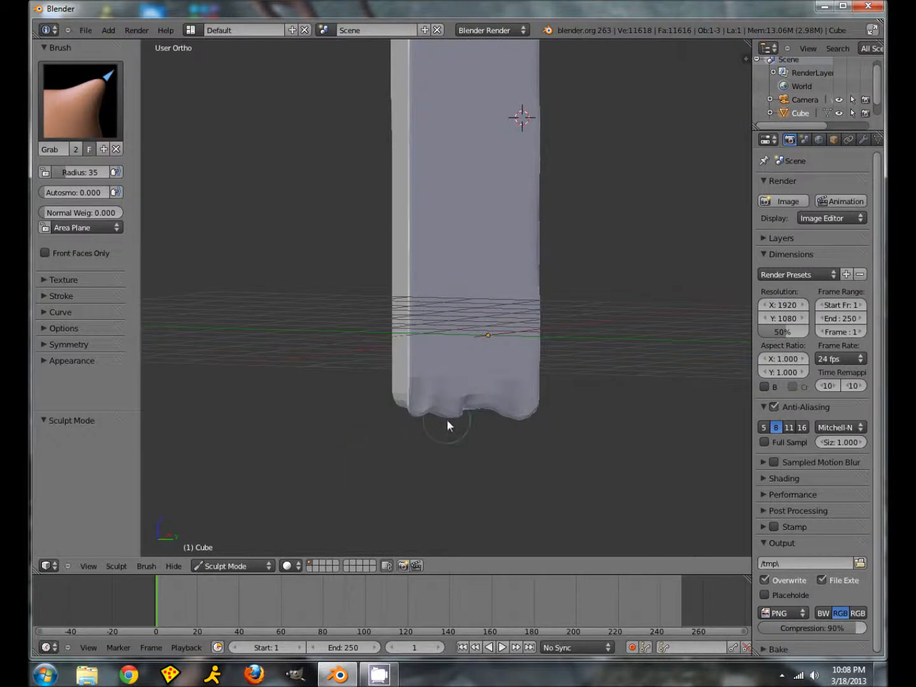
pyautogui.moveTo(443, 403); pyautogui.dragTo(473, 412)
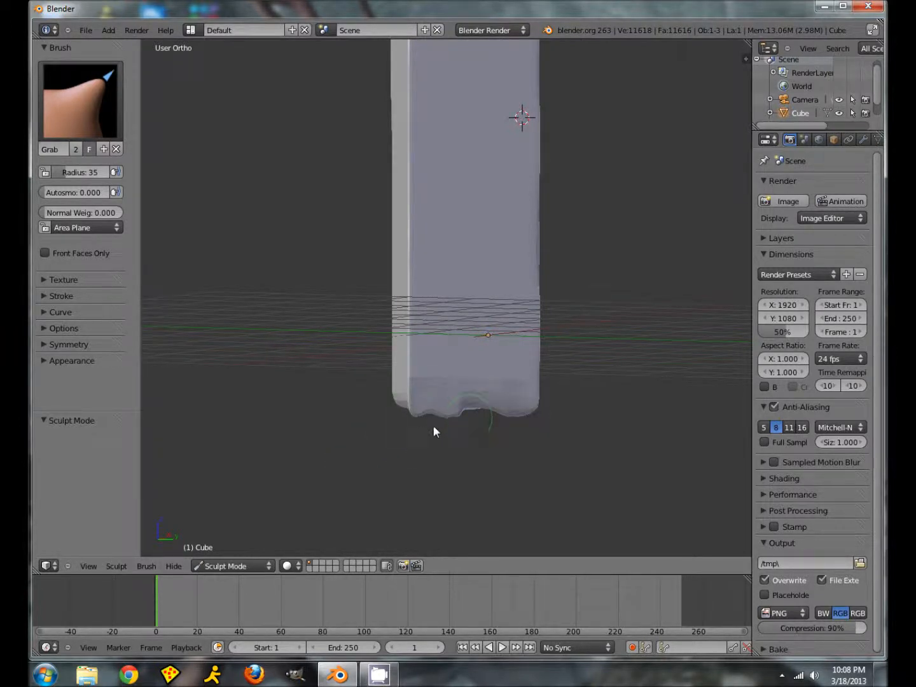
# Set the Grab brush radius to 151 and nudge the plank's middle slightly from opposite sides.
pyautogui.moveTo(404, 416)
pyautogui.mouseDown(button='middle')
pyautogui.moveTo(435, 363)
pyautogui.moveTo(342, 321)
pyautogui.moveTo(436, 341)
pyautogui.moveTo(456, 331)
pyautogui.mouseUp(button='middle')
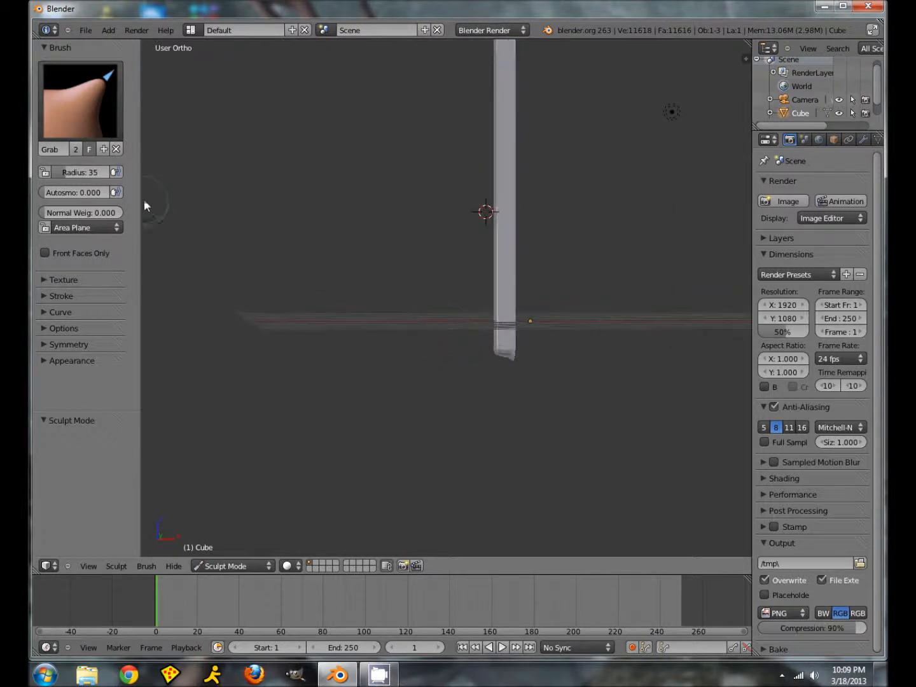
pyautogui.click(71, 173)
pyautogui.moveTo(91, 171); pyautogui.dragTo(99, 175)
pyautogui.keyDown('shift'); pyautogui.moveTo(394, 233); pyautogui.dragTo(316, 313, button='middle'); pyautogui.keyUp('shift')
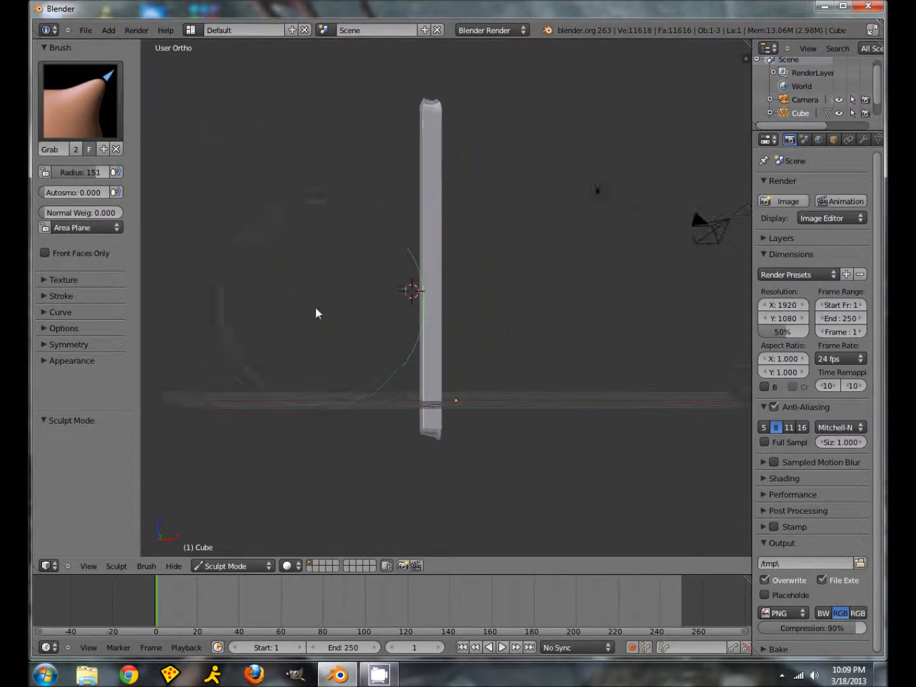
pyautogui.moveTo(411, 272); pyautogui.dragTo(415, 274)
pyautogui.moveTo(262, 286)
pyautogui.mouseDown(button='middle')
pyautogui.moveTo(290, 291)
pyautogui.moveTo(299, 312)
pyautogui.moveTo(417, 298)
pyautogui.moveTo(405, 287)
pyautogui.mouseUp(button='middle')
pyautogui.moveTo(488, 278); pyautogui.dragTo(484, 275)
pyautogui.moveTo(518, 277)
pyautogui.mouseDown(button='middle')
pyautogui.moveTo(220, 260)
pyautogui.moveTo(317, 301)
pyautogui.mouseUp(button='middle')
pyautogui.moveTo(372, 313); pyautogui.dragTo(374, 317, button='middle')
# Enlarge the Grab brush radius to 192 and bend the plank's middle section sideways into a gentle warp.
pyautogui.moveTo(93, 180); pyautogui.dragTo(105, 175)
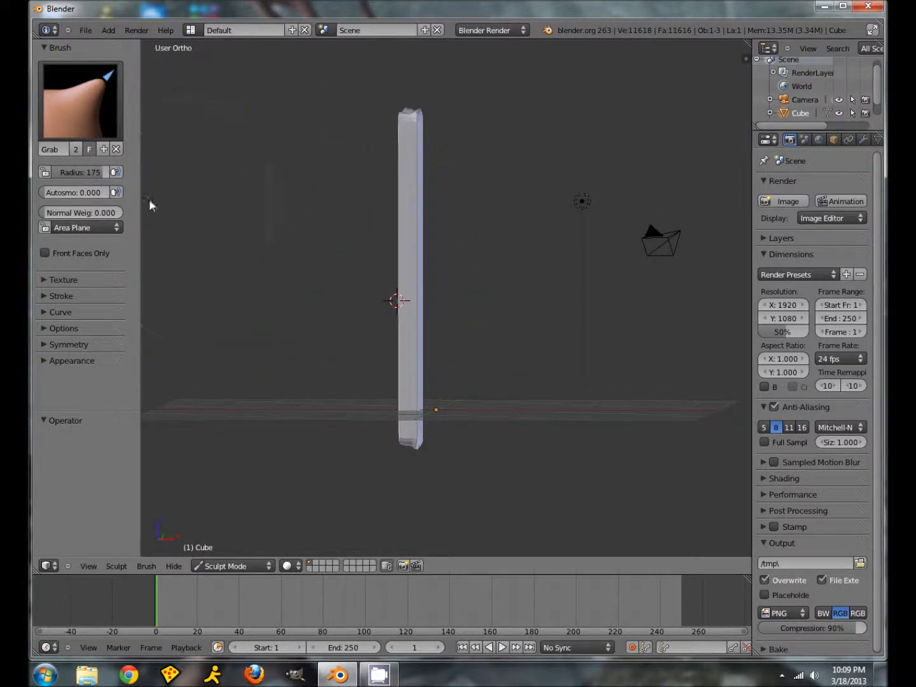
pyautogui.moveTo(103, 174); pyautogui.dragTo(108, 175)
pyautogui.moveTo(405, 269); pyautogui.dragTo(414, 331)
pyautogui.moveTo(374, 322)
pyautogui.mouseDown(button='middle')
pyautogui.moveTo(241, 323)
pyautogui.moveTo(307, 306)
pyautogui.moveTo(363, 315)
pyautogui.moveTo(360, 261)
pyautogui.mouseUp(button='middle')
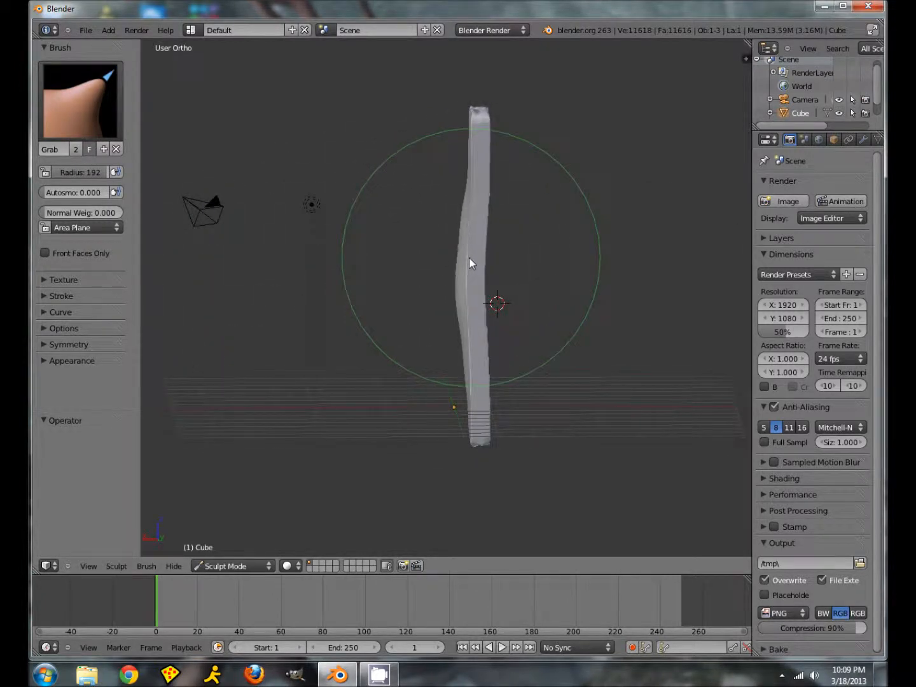
pyautogui.moveTo(344, 286); pyautogui.dragTo(364, 287, button='middle')
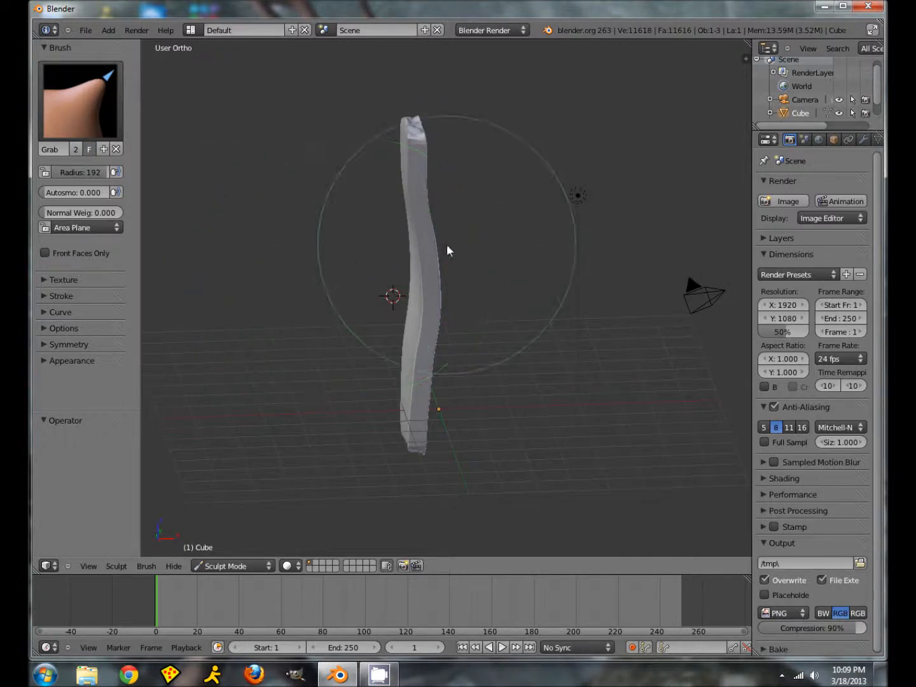
pyautogui.moveTo(416, 311)
pyautogui.mouseDown(button='middle')
pyautogui.moveTo(363, 341)
pyautogui.moveTo(409, 296)
pyautogui.mouseUp(button='middle')
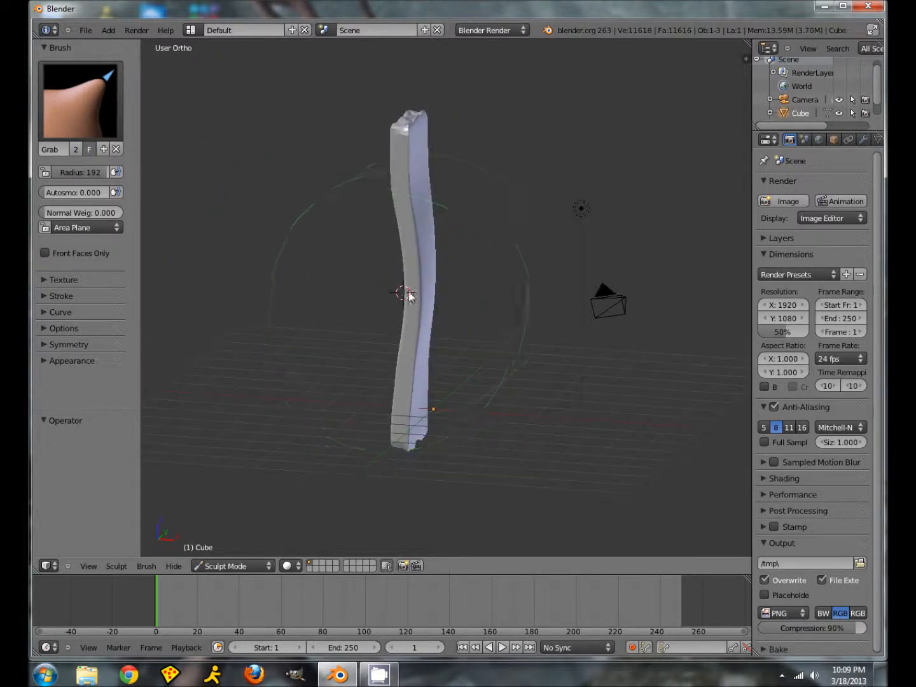
pyautogui.moveTo(248, 303); pyautogui.dragTo(298, 271, button='middle')
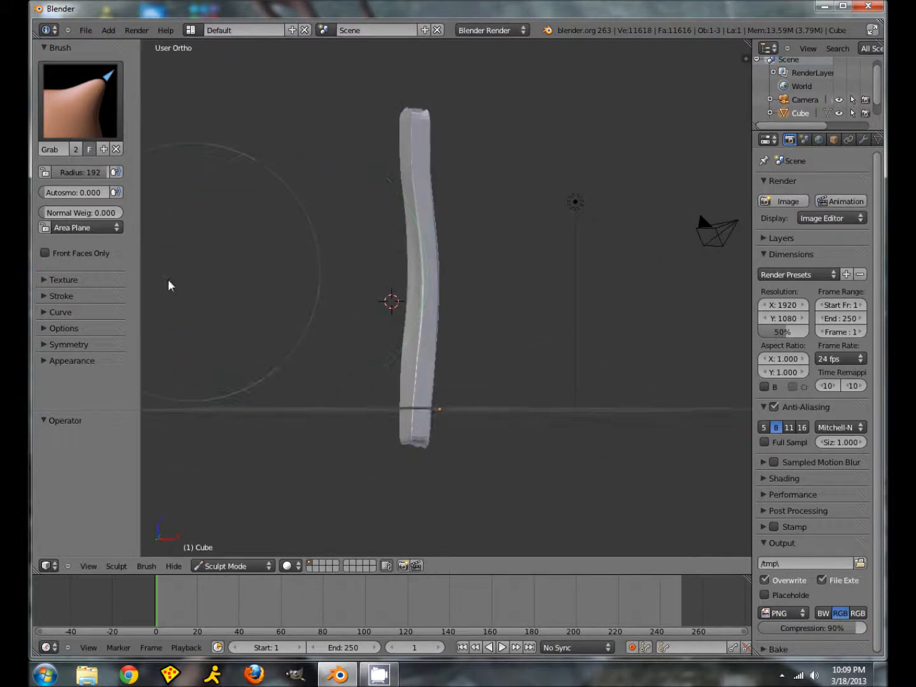
# Start a Wavefront OBJ import and browse to the C:\!!Projects\outhosue folder.
pyautogui.click(84, 30)
pyautogui.moveTo(123, 236)
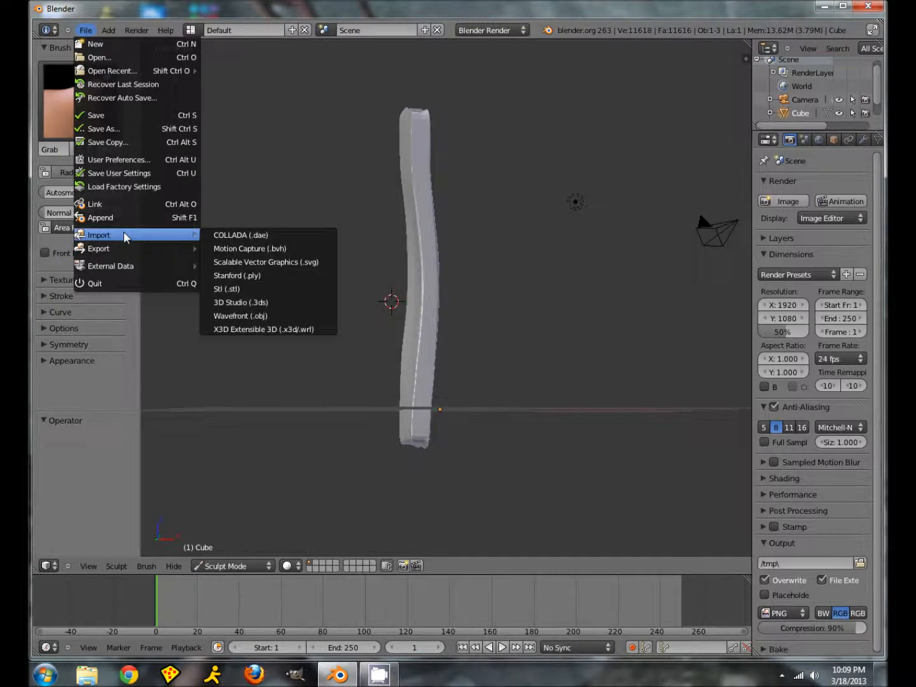
pyautogui.click(245, 316)
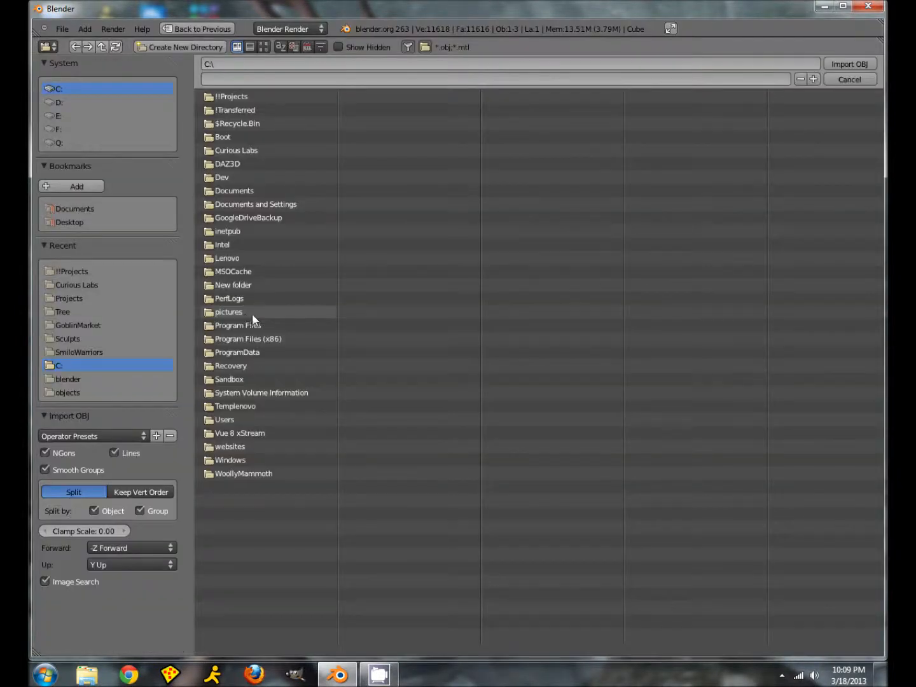
pyautogui.click(228, 97)
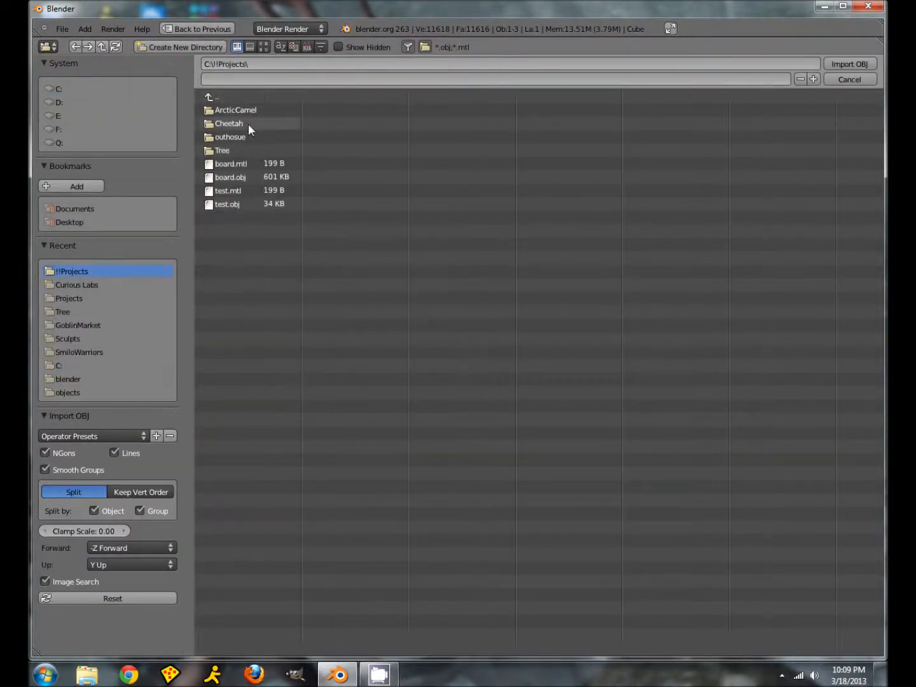
pyautogui.click(230, 138)
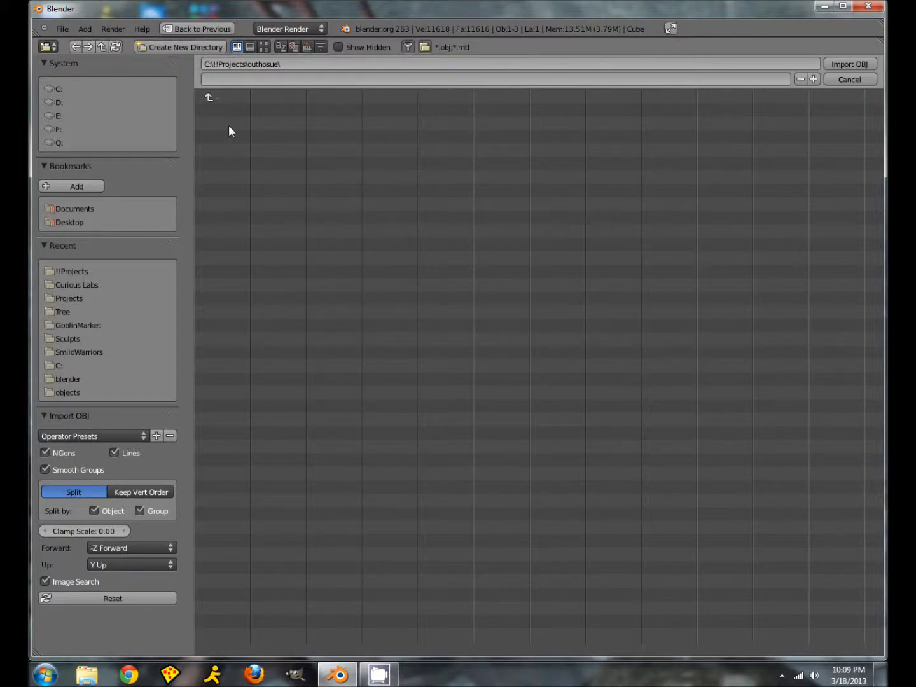
pyautogui.click(249, 79)
pyautogui.press('Return')
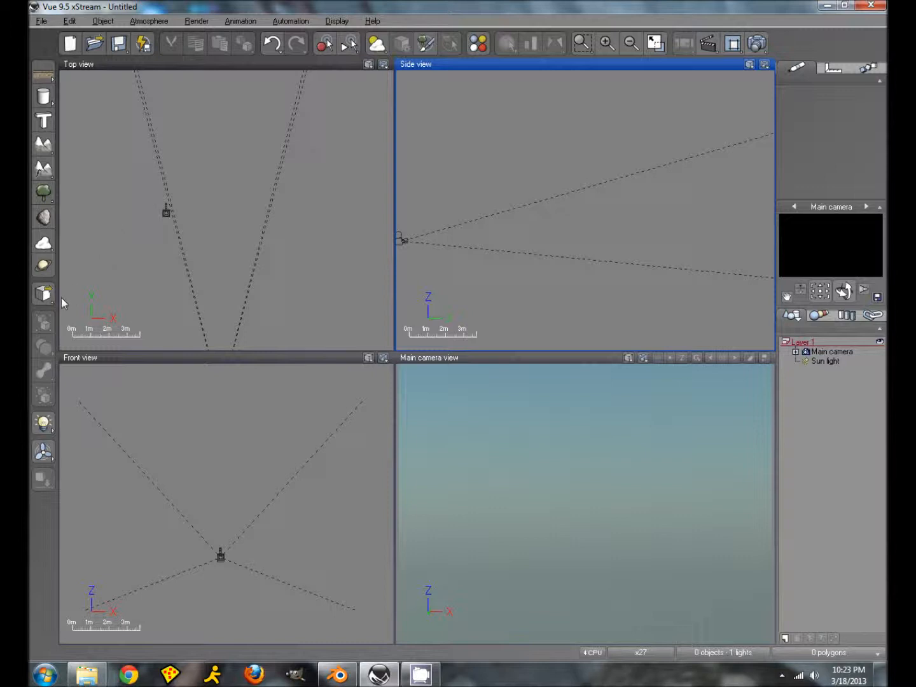
# In Vue, load board.obj from the outhosue folder with all import options left off.
pyautogui.click(42, 294)
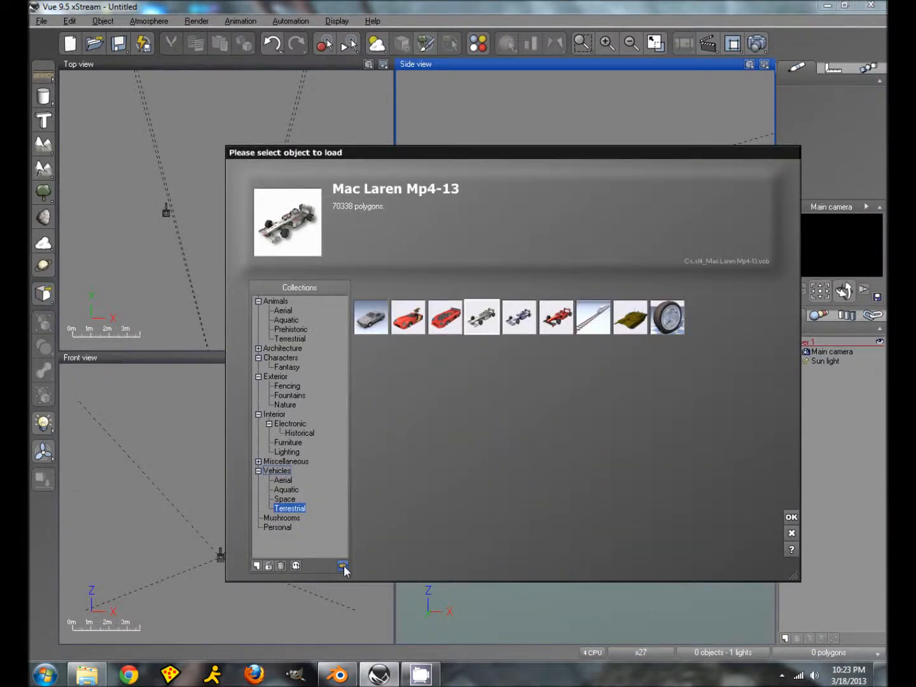
pyautogui.click(343, 566)
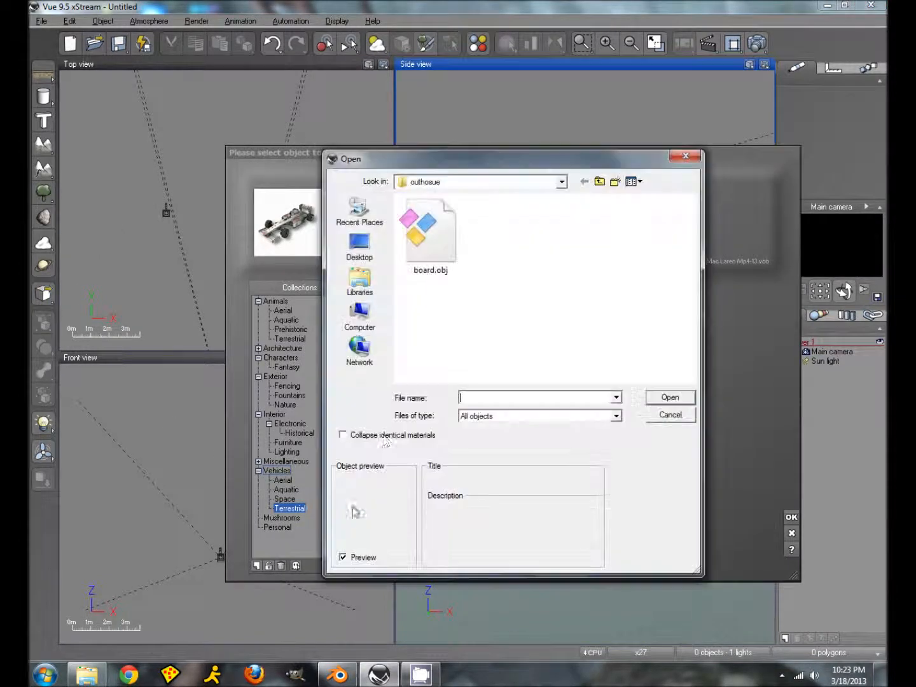
pyautogui.click(448, 243)
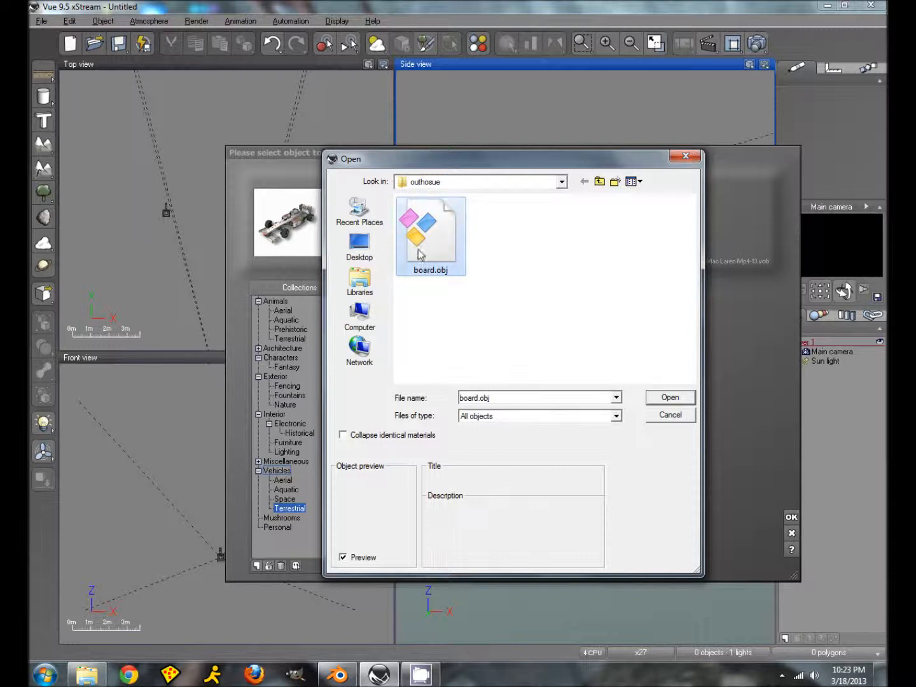
pyautogui.doubleClick(420, 253)
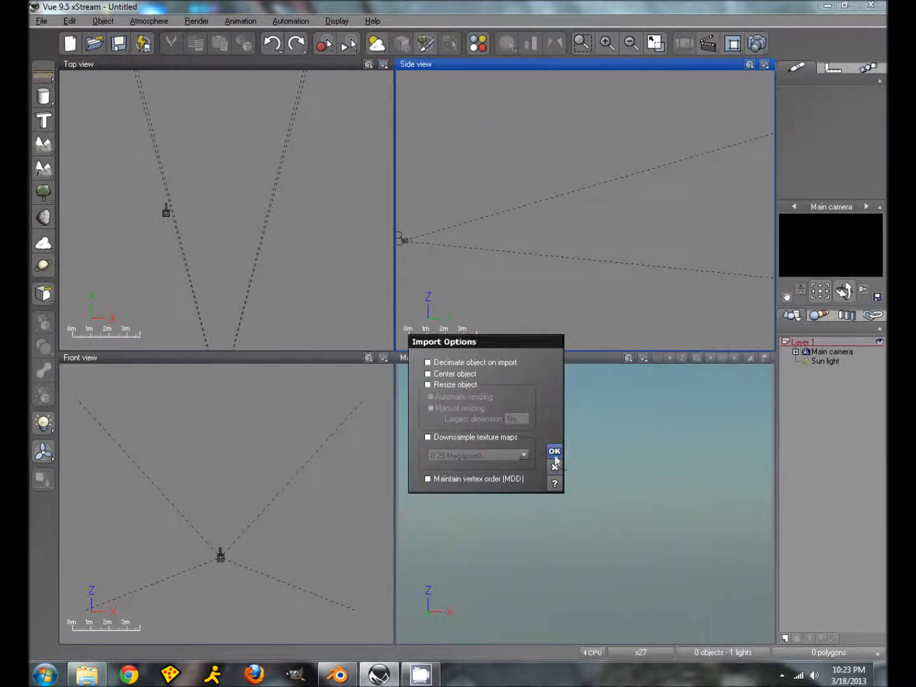
pyautogui.click(555, 453)
# Turn the board's broad face toward the camera and place it centrally in the camera's field of view.
pyautogui.moveTo(600, 196); pyautogui.dragTo(763, 214)
pyautogui.moveTo(282, 204); pyautogui.dragTo(281, 231, button='right')
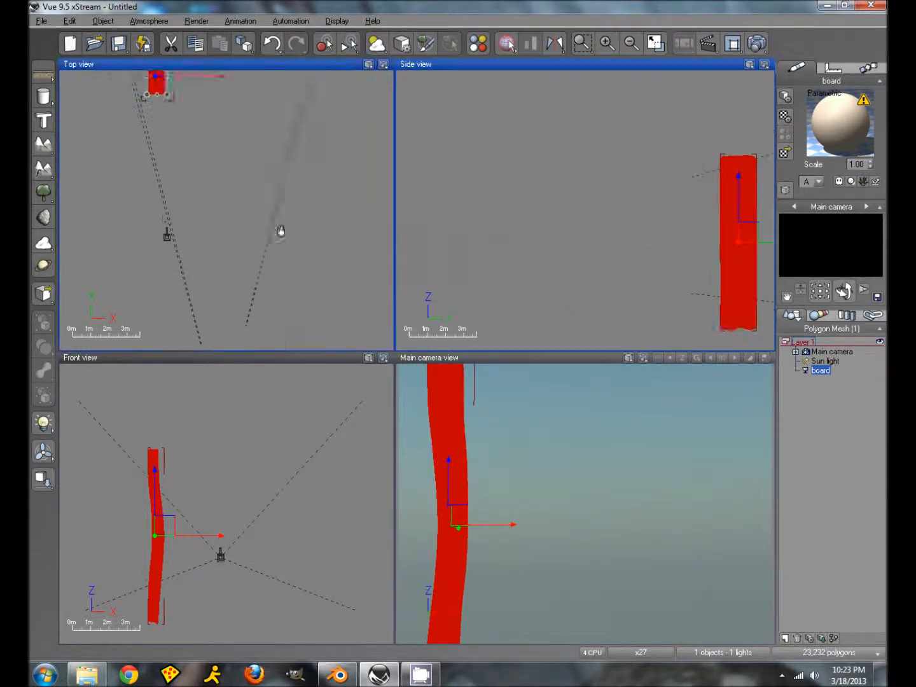
pyautogui.hotkey('ctrl', 'z')
pyautogui.moveTo(204, 195); pyautogui.dragTo(249, 209)
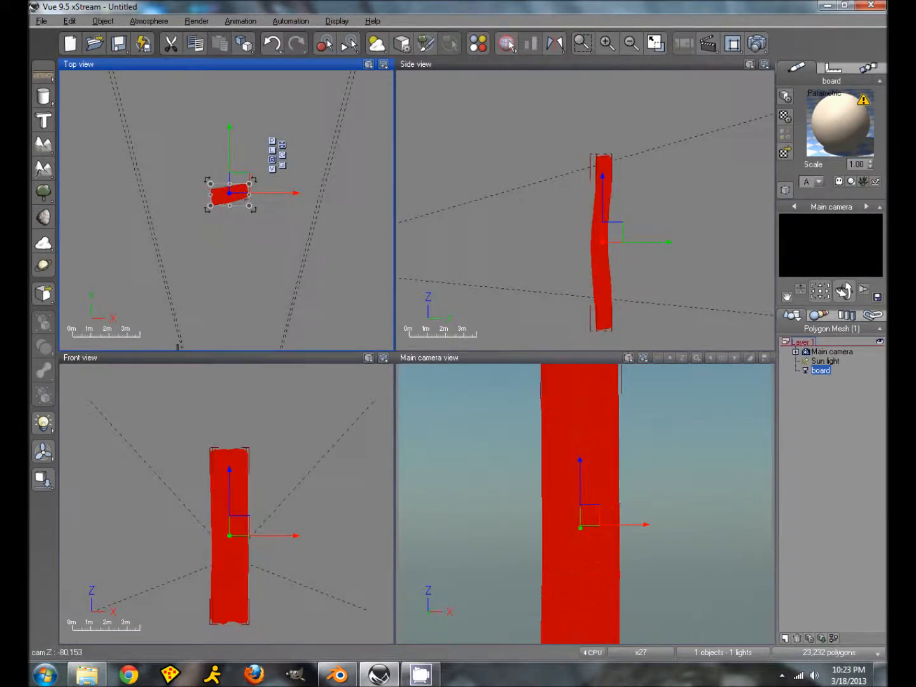
# Lower the board until its top end fits in the camera frame, and enlarge the main camera view.
pyautogui.click(512, 366)
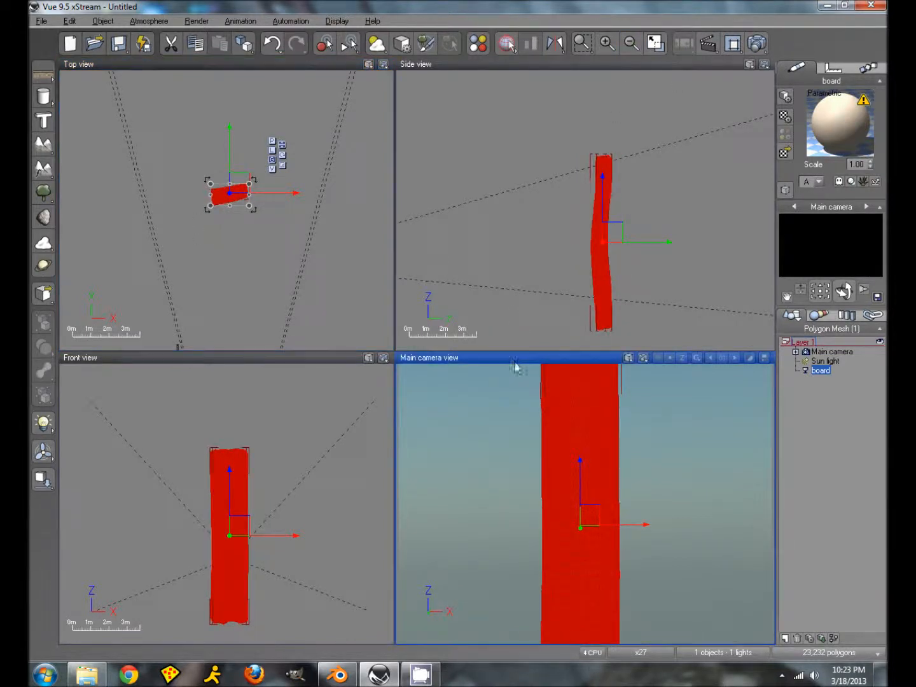
pyautogui.moveTo(589, 443); pyautogui.dragTo(581, 485)
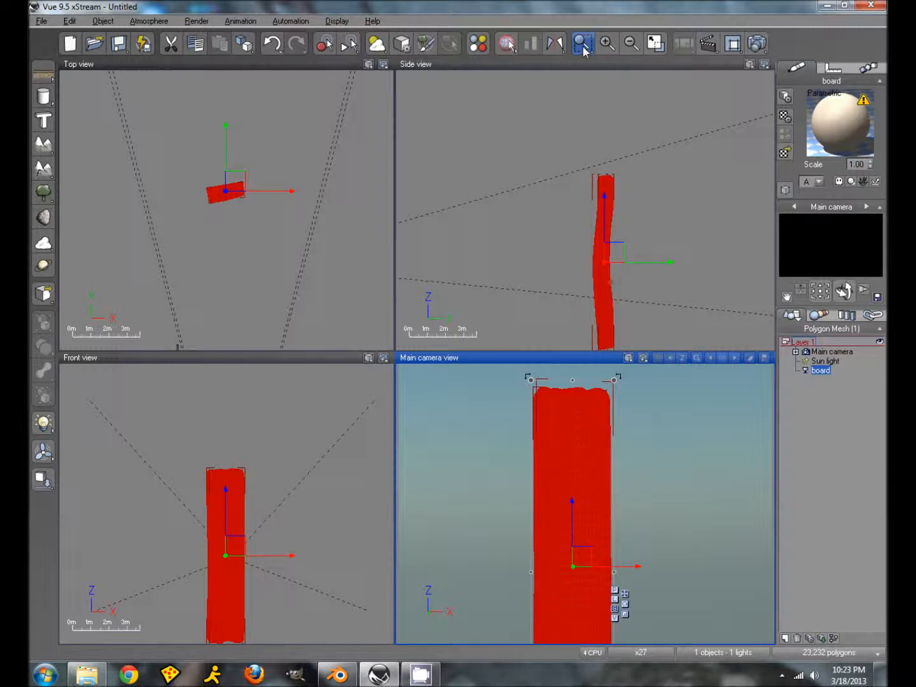
pyautogui.click(655, 43)
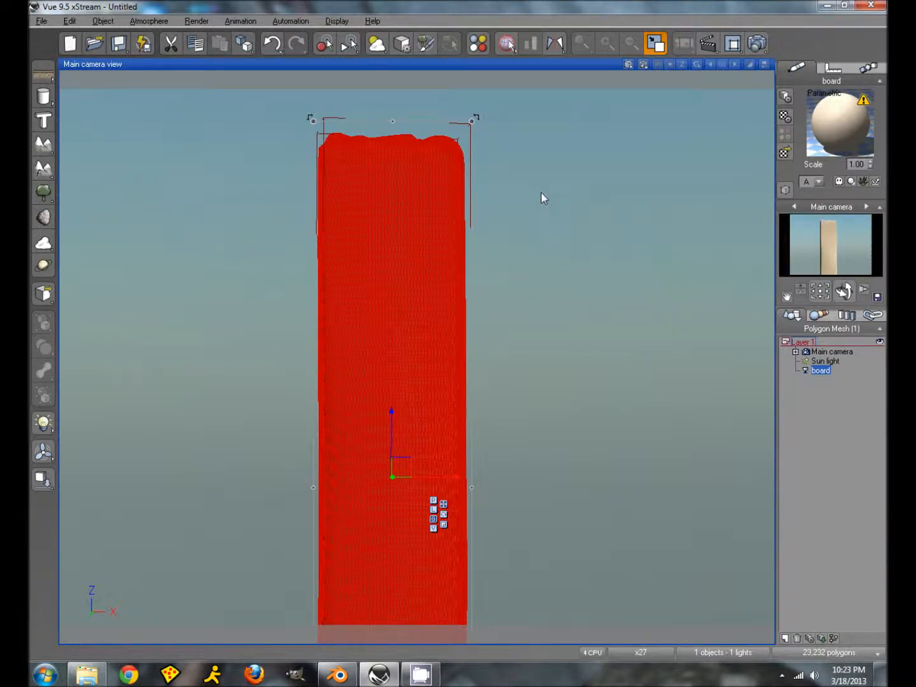
# Switch the board material's coloring mode to a mapped picture and load the Bois-03ag wood bitmap.
pyautogui.doubleClick(826, 139)
pyautogui.click(89, 236)
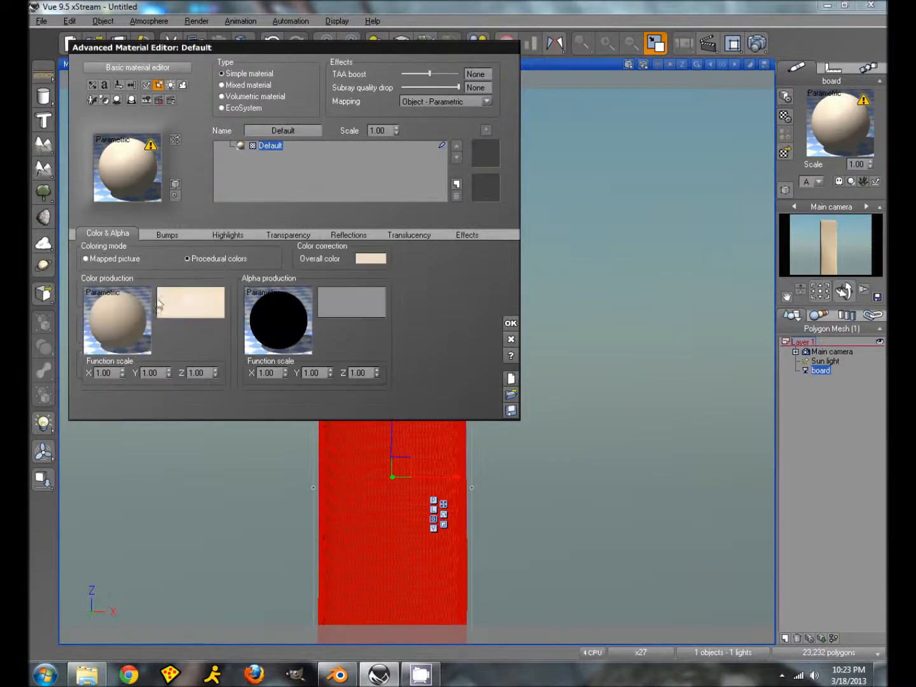
pyautogui.click(113, 258)
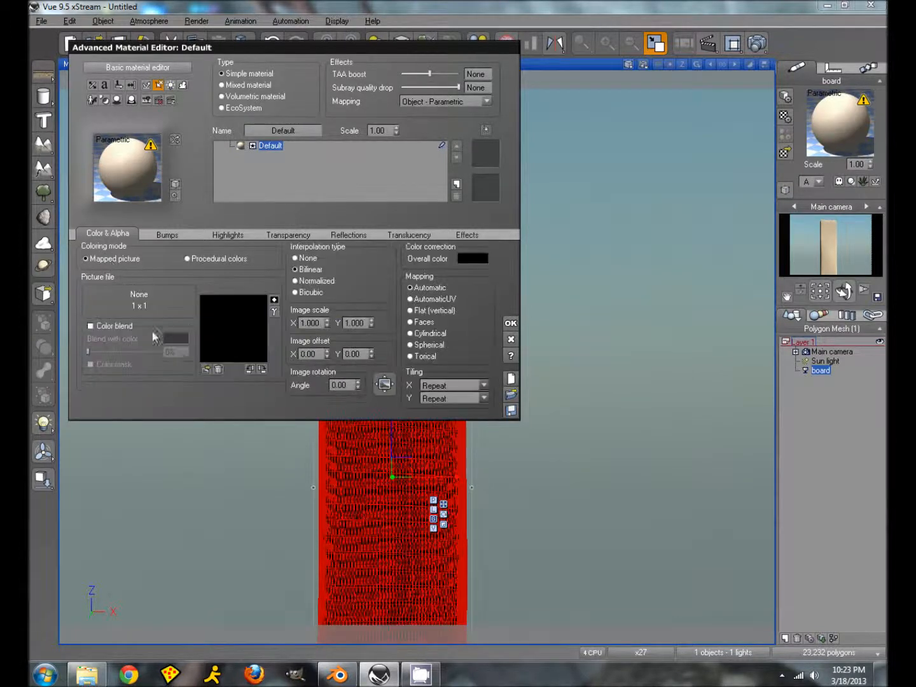
pyautogui.click(204, 369)
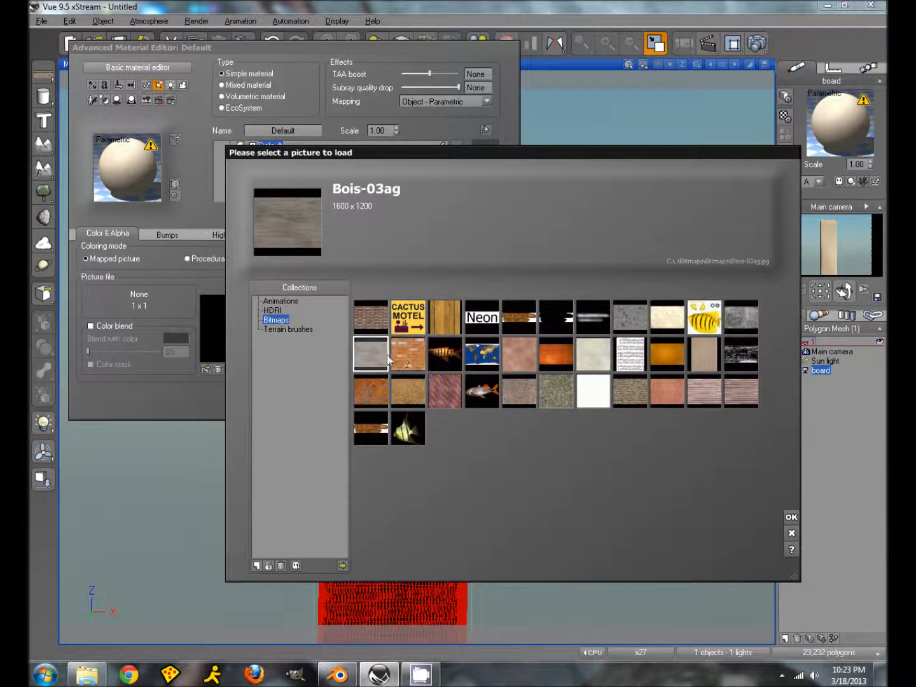
pyautogui.doubleClick(365, 363)
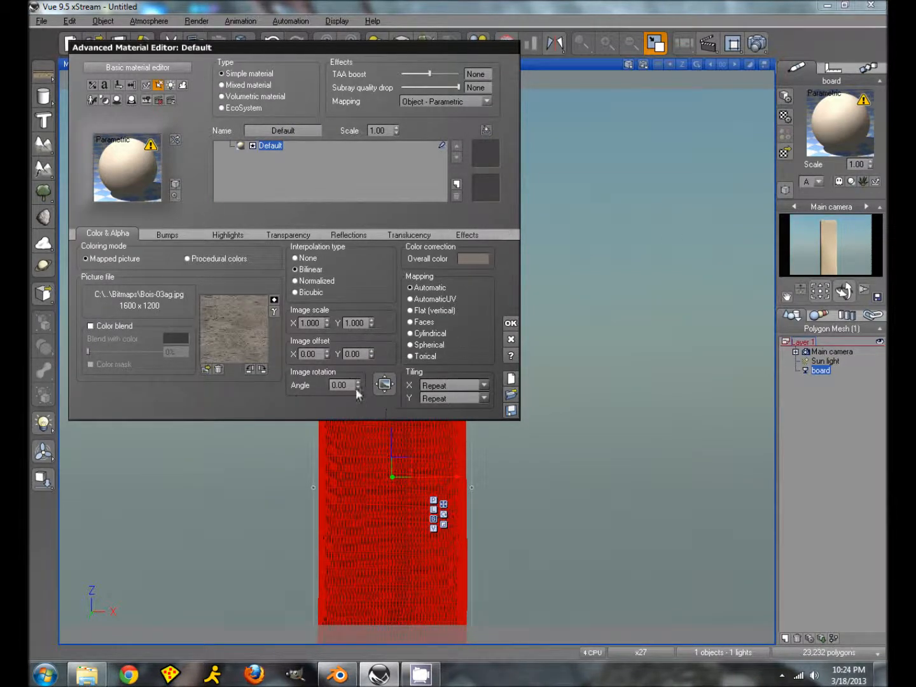
# Rotate the mapped wood picture by 90 degrees and set its image scale to 3 in both X and Y.
pyautogui.doubleClick(339, 384)
pyautogui.write('90')
pyautogui.press('Return')
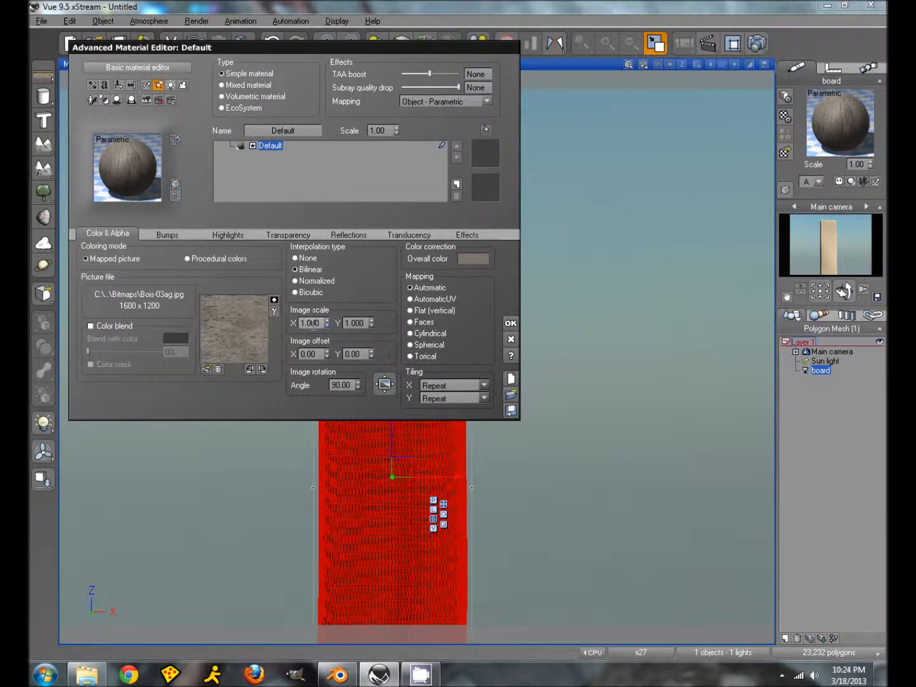
pyautogui.click(313, 324)
pyautogui.write('3')
pyautogui.click(353, 324)
pyautogui.write('3')
pyautogui.press('Return')
# Edit the bump production function so the projected wood texture's grayscale output drives the material's Bump.
pyautogui.click(165, 237)
pyautogui.rightClick(123, 290)
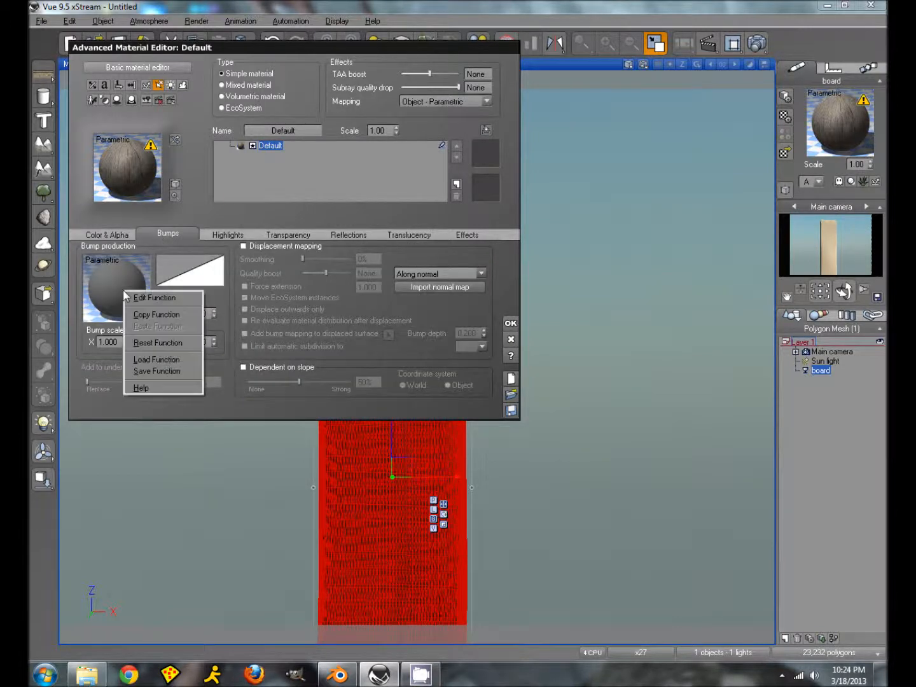
pyautogui.click(156, 300)
pyautogui.click(297, 353)
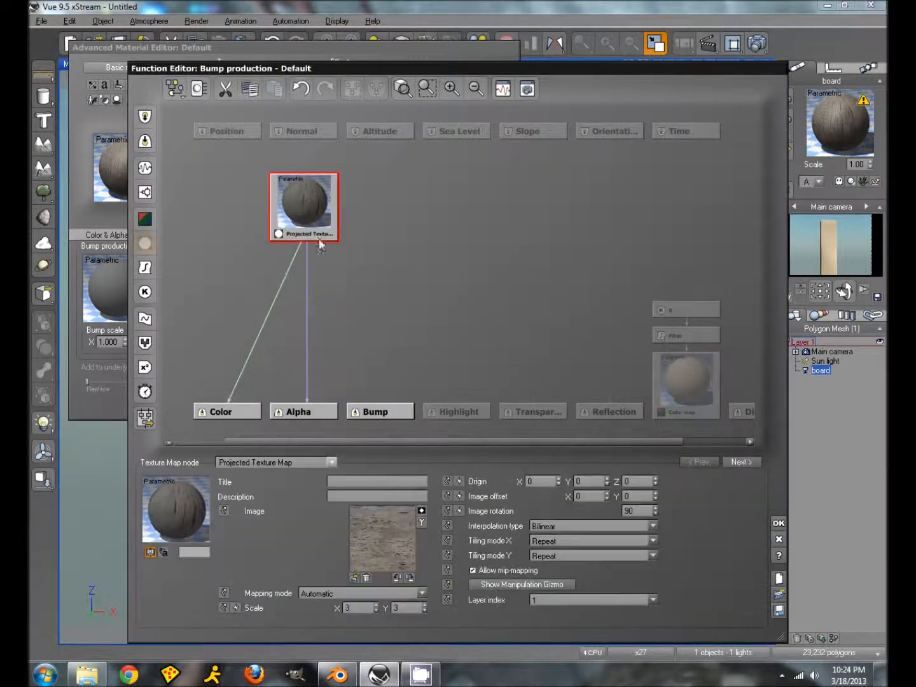
pyautogui.moveTo(382, 403); pyautogui.dragTo(304, 226)
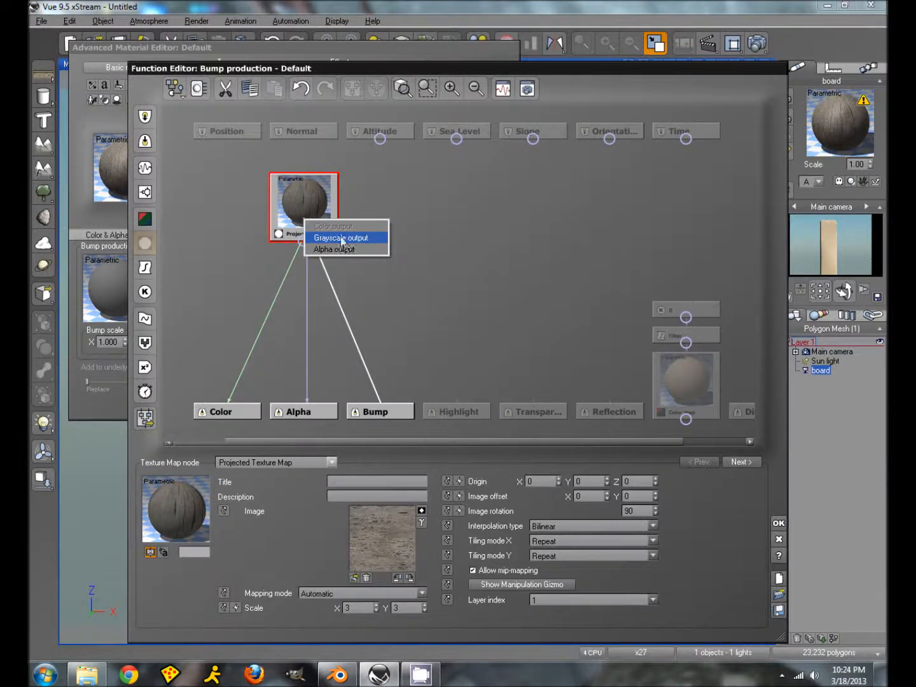
pyautogui.click(341, 239)
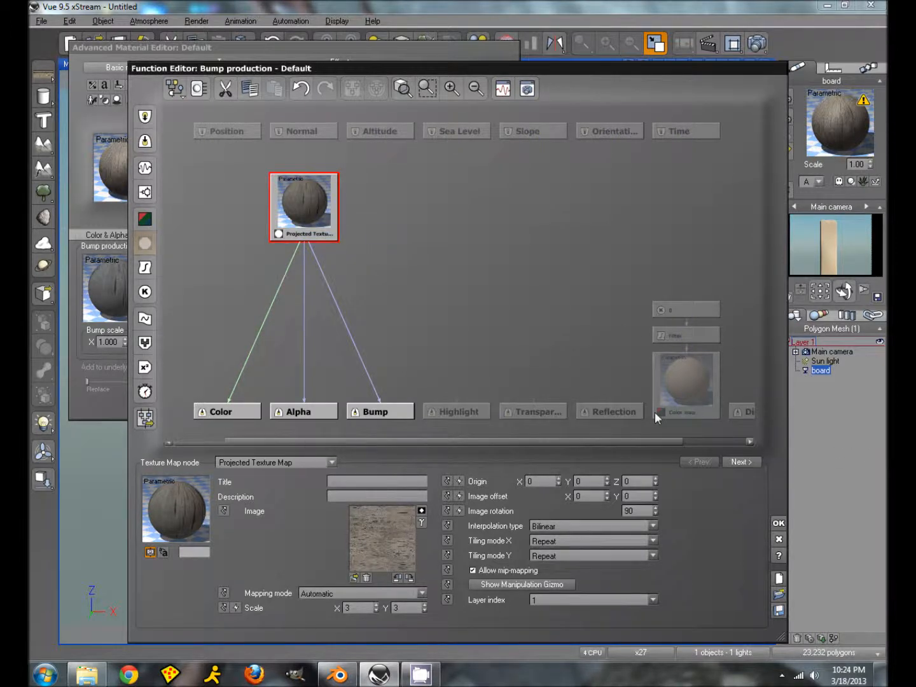
pyautogui.click(779, 524)
# Set the wood material's bump depth to 0.1.
pyautogui.doubleClick(198, 314)
pyautogui.write('1')
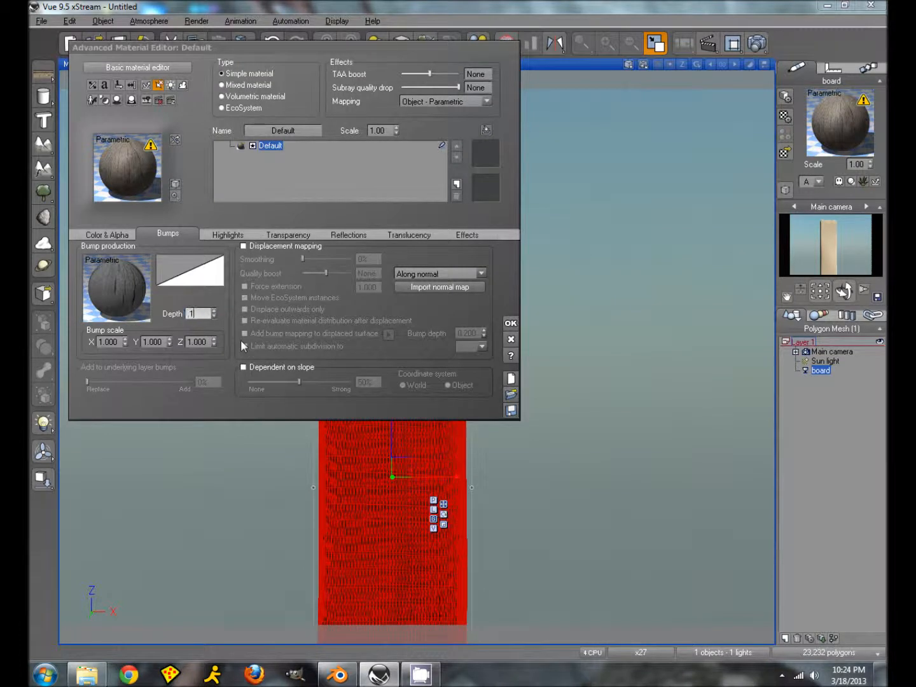
pyautogui.press('Return')
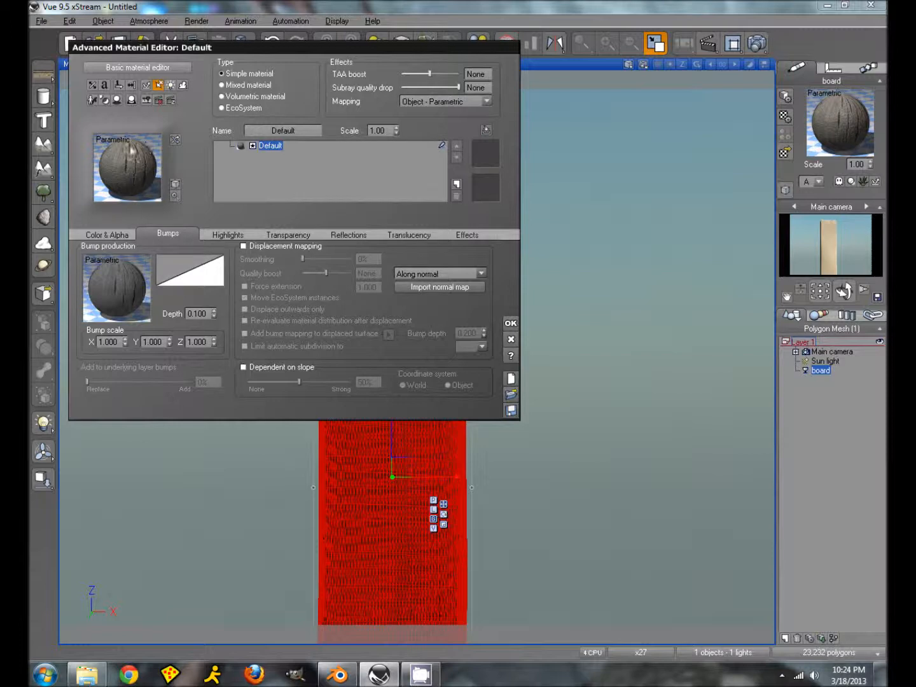
# Lower the material's global highlight intensity and review its transparency, reflection, translucency and effects settings.
pyautogui.click(227, 233)
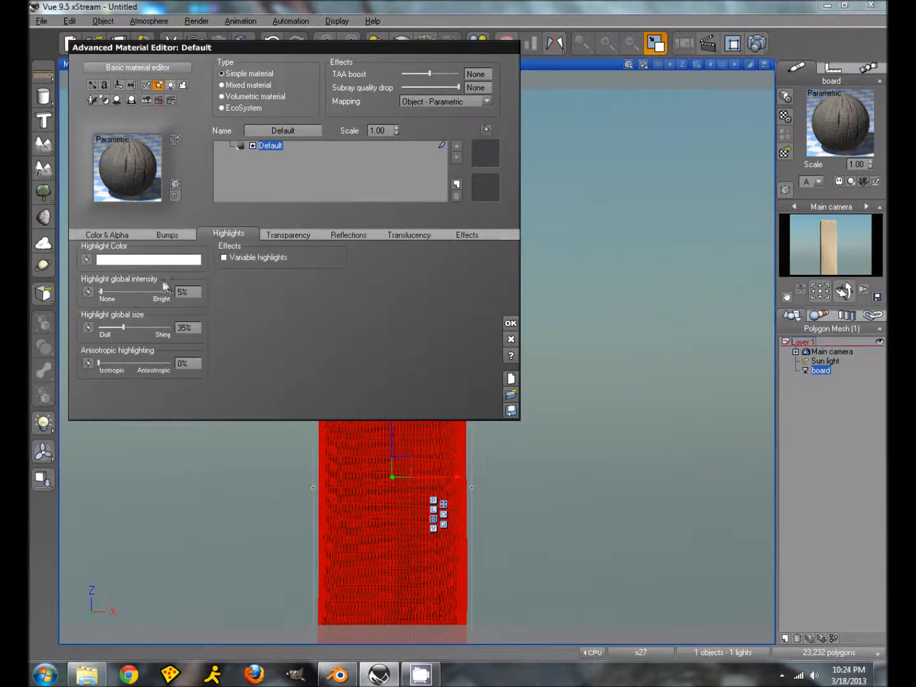
pyautogui.moveTo(130, 291); pyautogui.dragTo(98, 323)
pyautogui.click(286, 239)
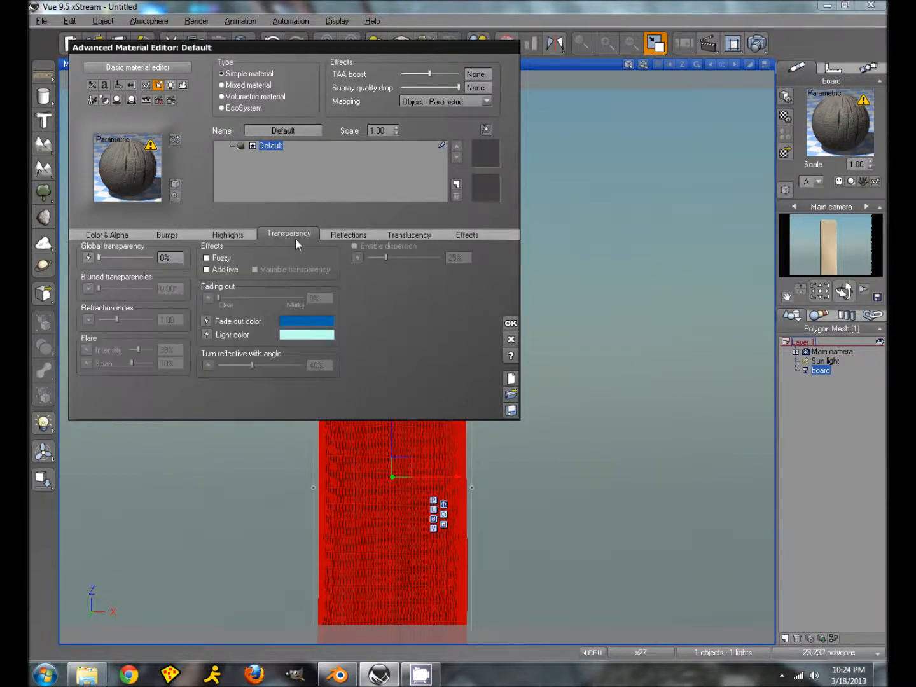
pyautogui.click(347, 237)
pyautogui.click(385, 236)
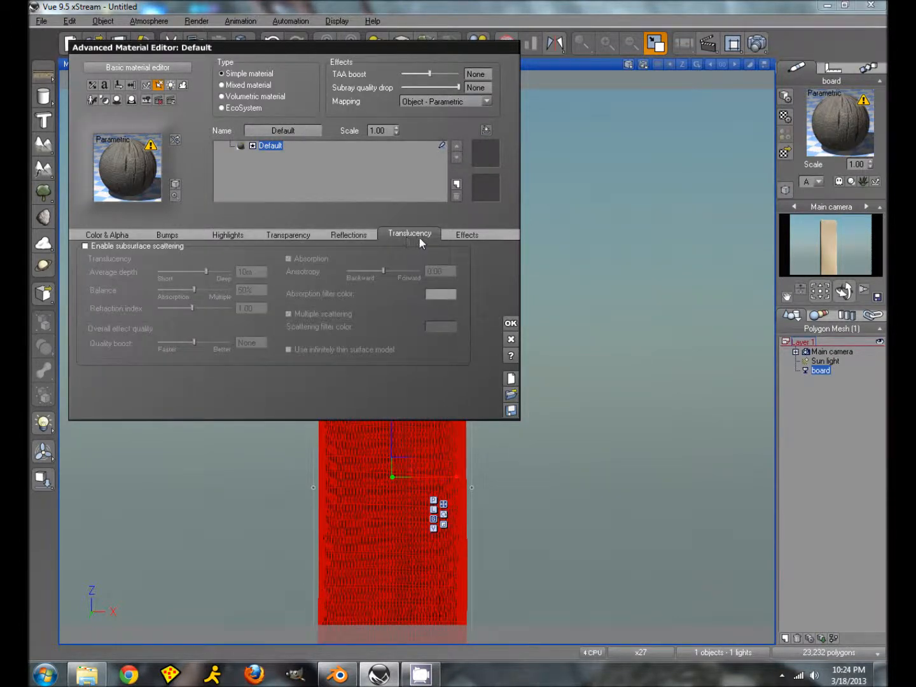
pyautogui.click(448, 235)
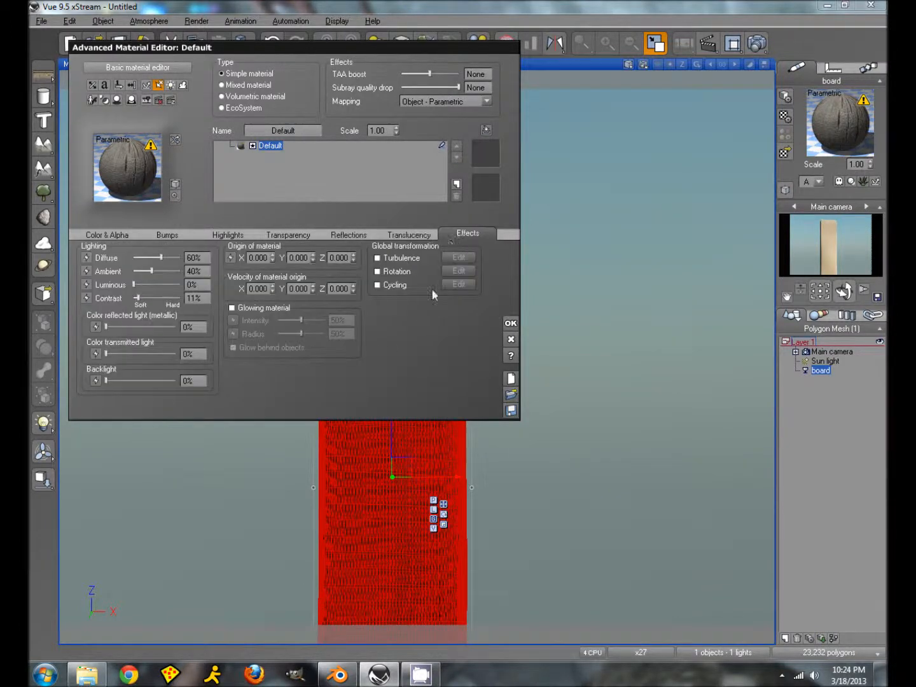
# Apply the edited material and render the board in the main camera view, dismissing the post-render options.
pyautogui.click(509, 325)
pyautogui.click(757, 43)
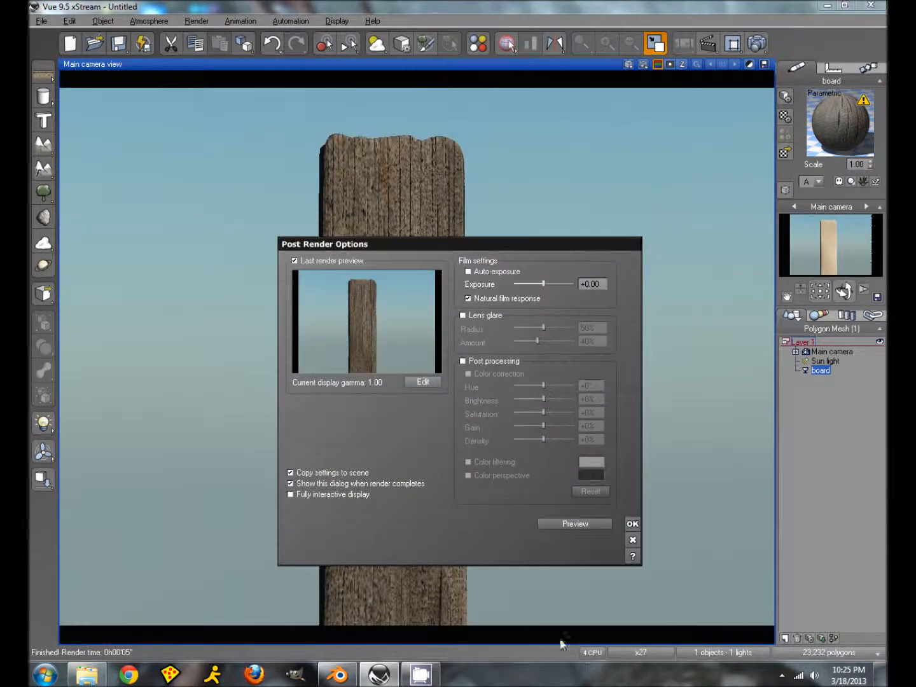
pyautogui.click(633, 539)
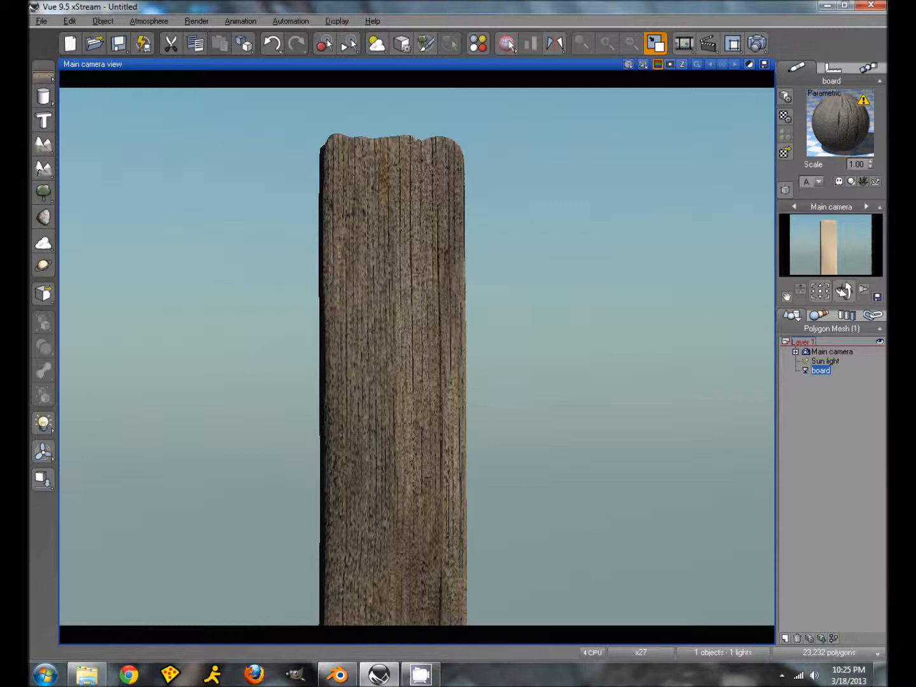
# Return to the four-view layout, move the board back until it fits the camera frame, and turn its broad face squarely forward.
pyautogui.click(656, 42)
pyautogui.click(552, 334)
pyautogui.moveTo(689, 235); pyautogui.dragTo(639, 249)
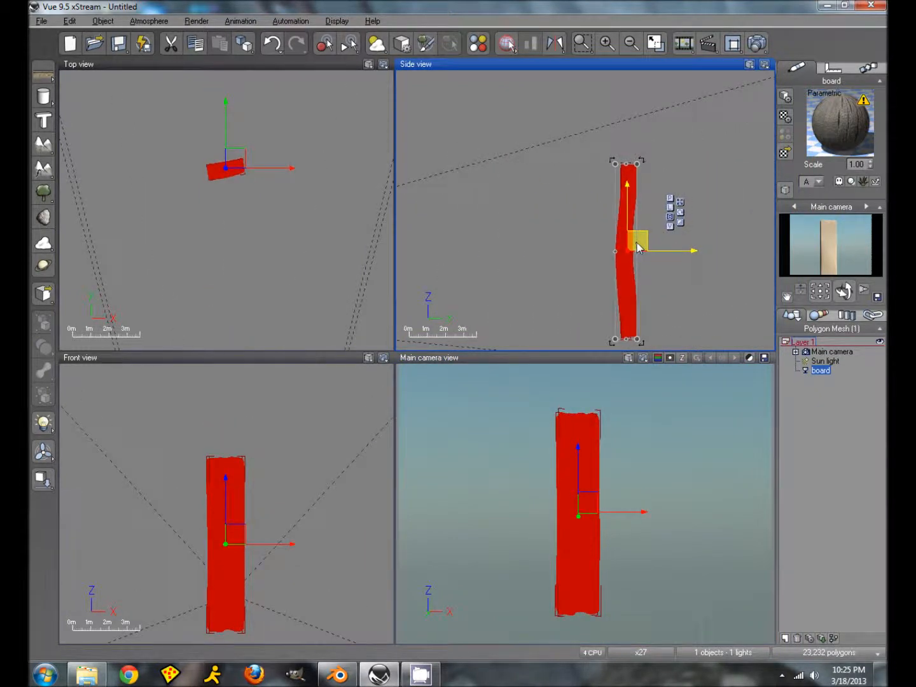
pyautogui.click(239, 167)
pyautogui.moveTo(246, 189); pyautogui.dragTo(245, 197)
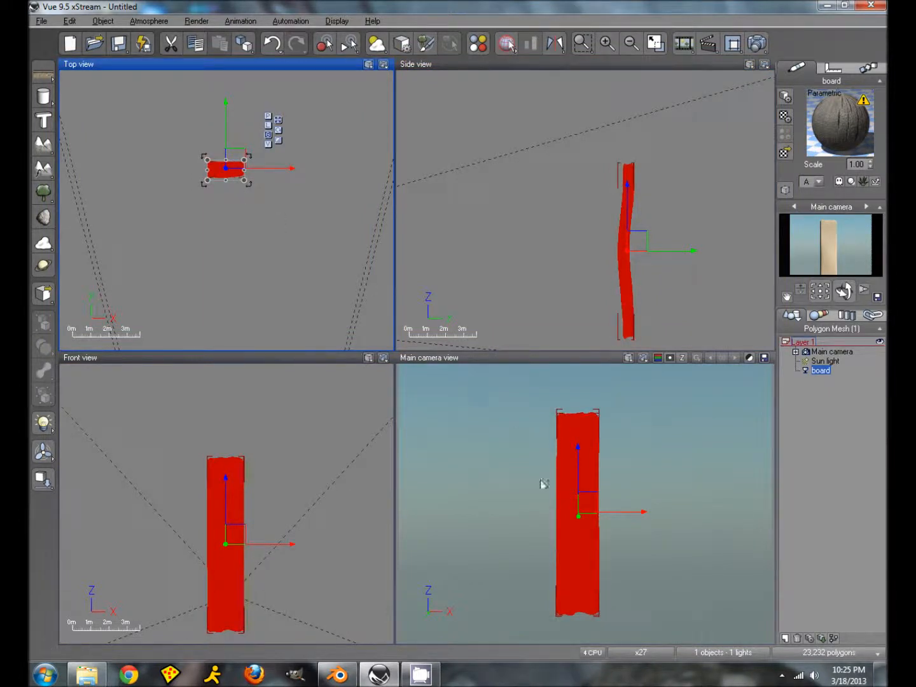
pyautogui.click(231, 527)
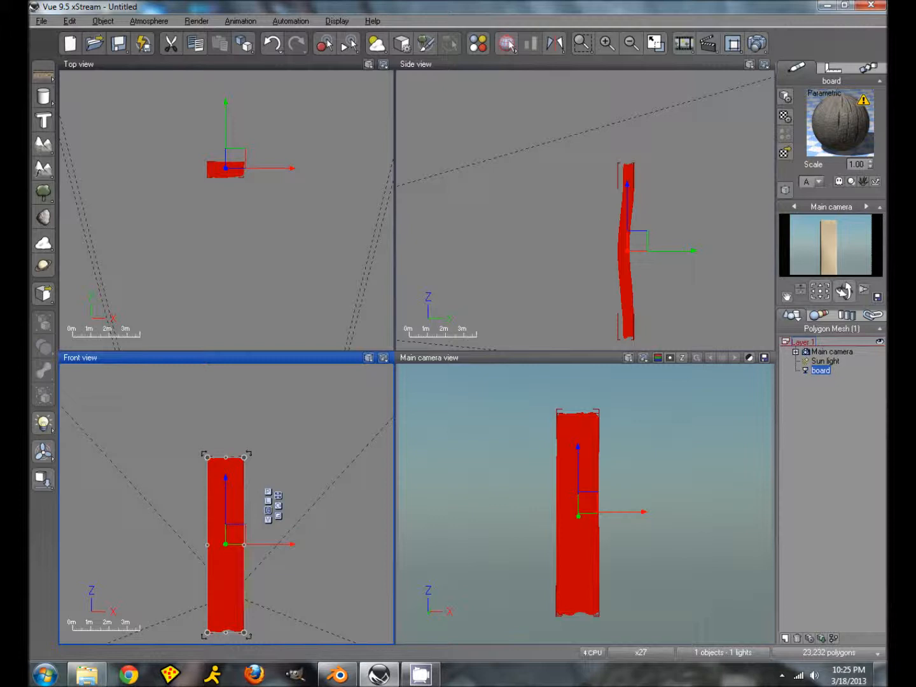
# Stretch the board taller and reposition it farther from the camera, left of center in the frame.
pyautogui.click(627, 181)
pyautogui.moveTo(628, 172); pyautogui.dragTo(626, 48)
pyautogui.moveTo(637, 187); pyautogui.dragTo(756, 239)
pyautogui.click(601, 260)
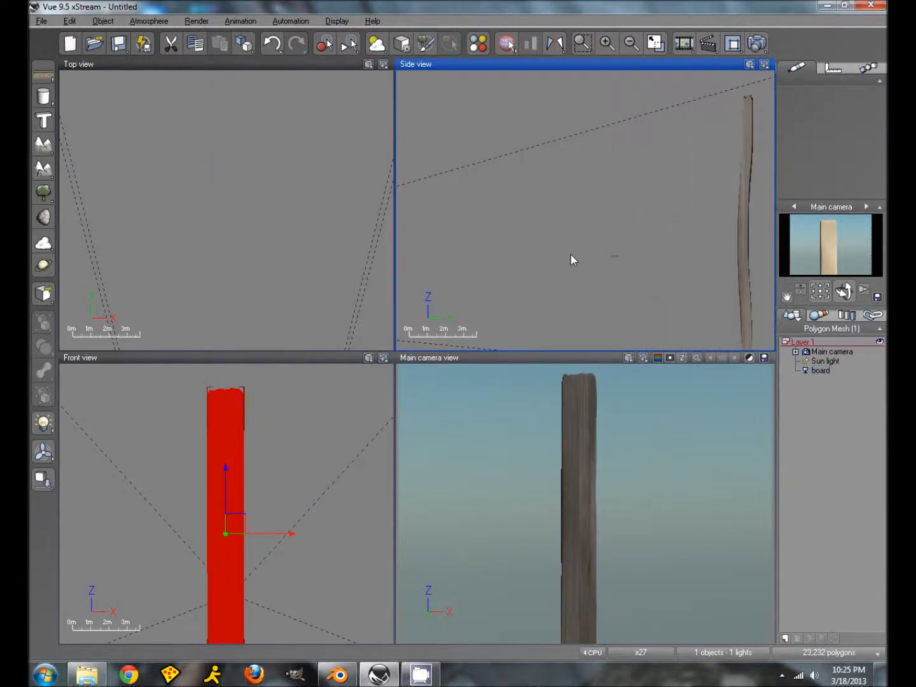
pyautogui.moveTo(551, 250); pyautogui.dragTo(355, 230, button='right')
pyautogui.click(493, 235)
pyautogui.moveTo(507, 229); pyautogui.dragTo(634, 210)
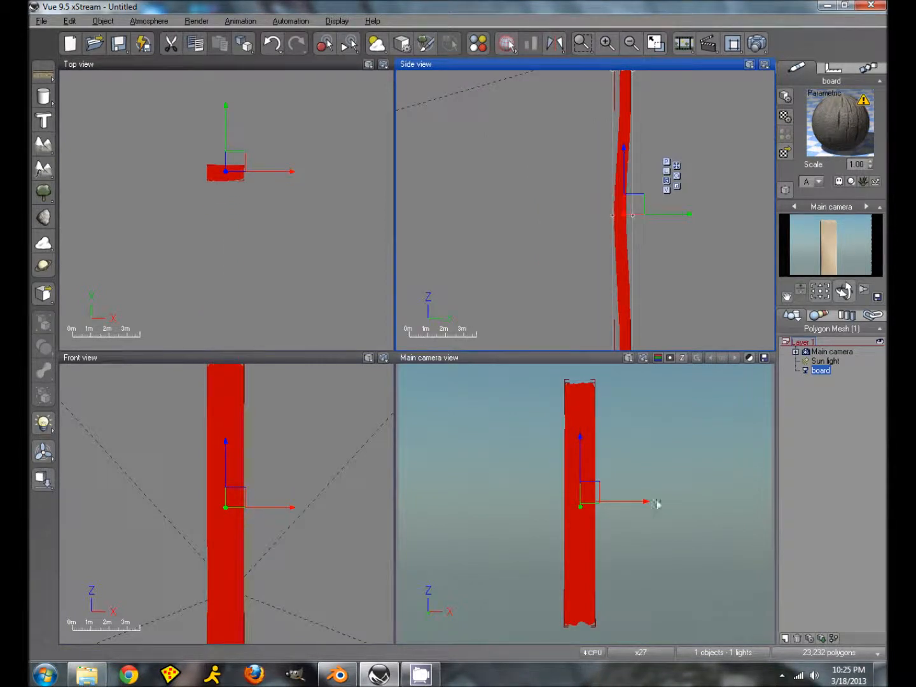
pyautogui.moveTo(587, 489); pyautogui.dragTo(529, 493)
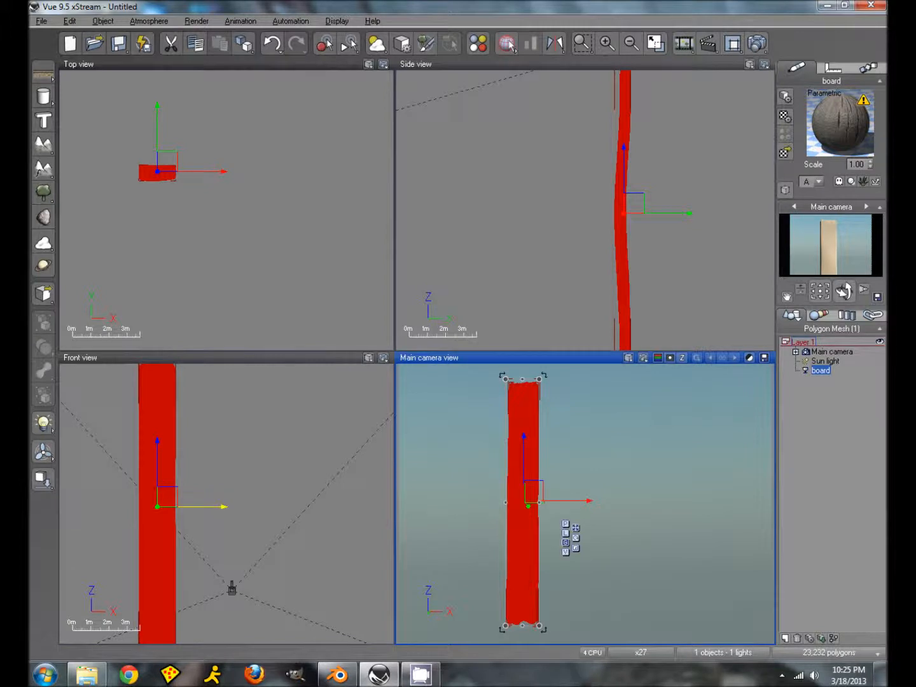
# Duplicate the board, place the copy directly to its right, and turn the copy about 180 degrees around its vertical axis.
pyautogui.hotkey('ctrl', 'd')
pyautogui.moveTo(191, 507); pyautogui.dragTo(230, 509)
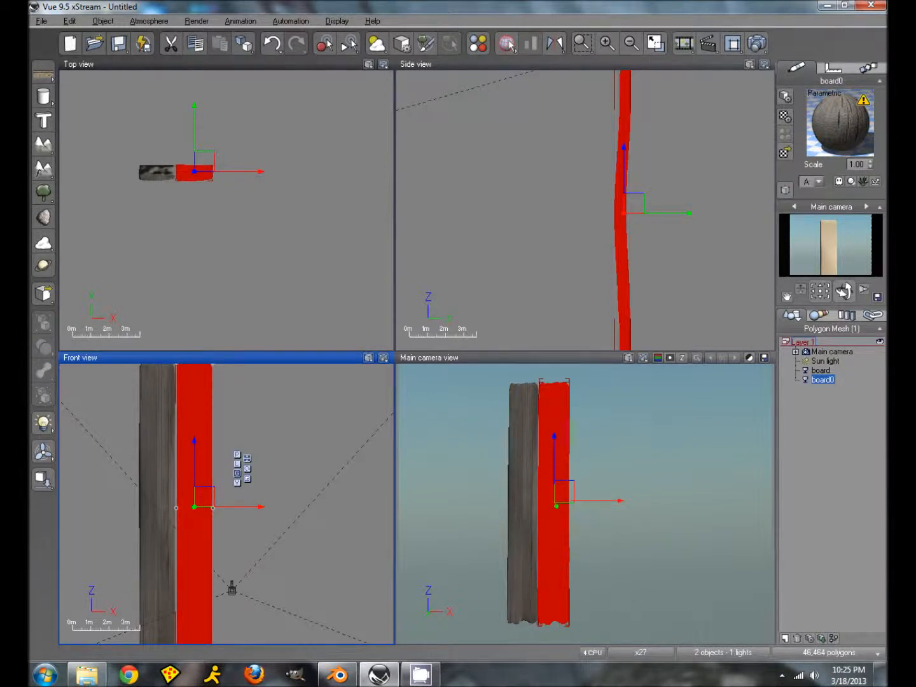
pyautogui.click(218, 189)
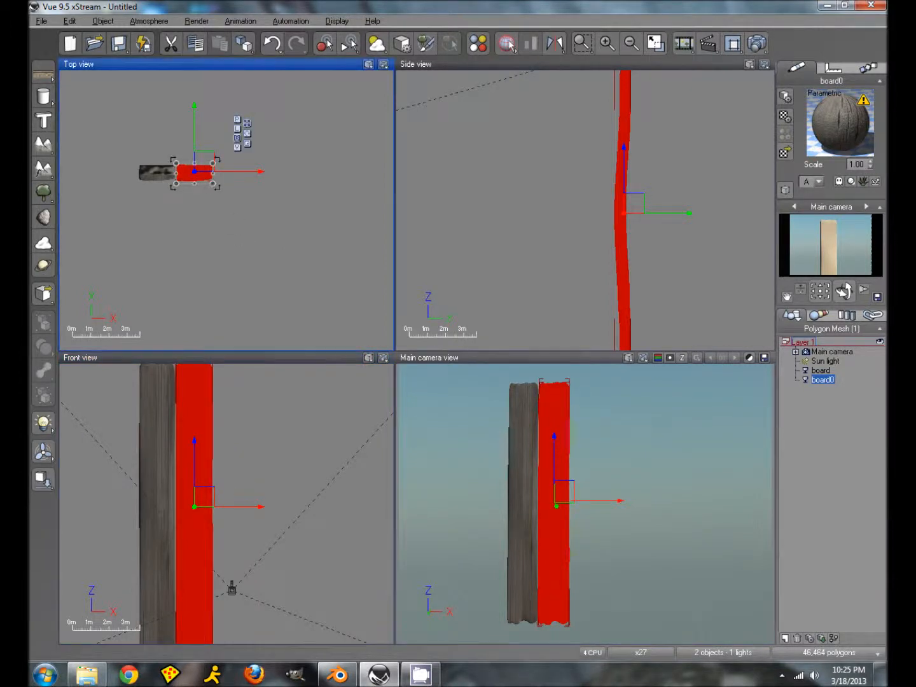
pyautogui.moveTo(218, 189); pyautogui.dragTo(134, 169)
pyautogui.moveTo(136, 132); pyautogui.dragTo(138, 125)
# Shorten the second board slightly and nudge it so its ends are uneven with the first board's.
pyautogui.click(563, 490)
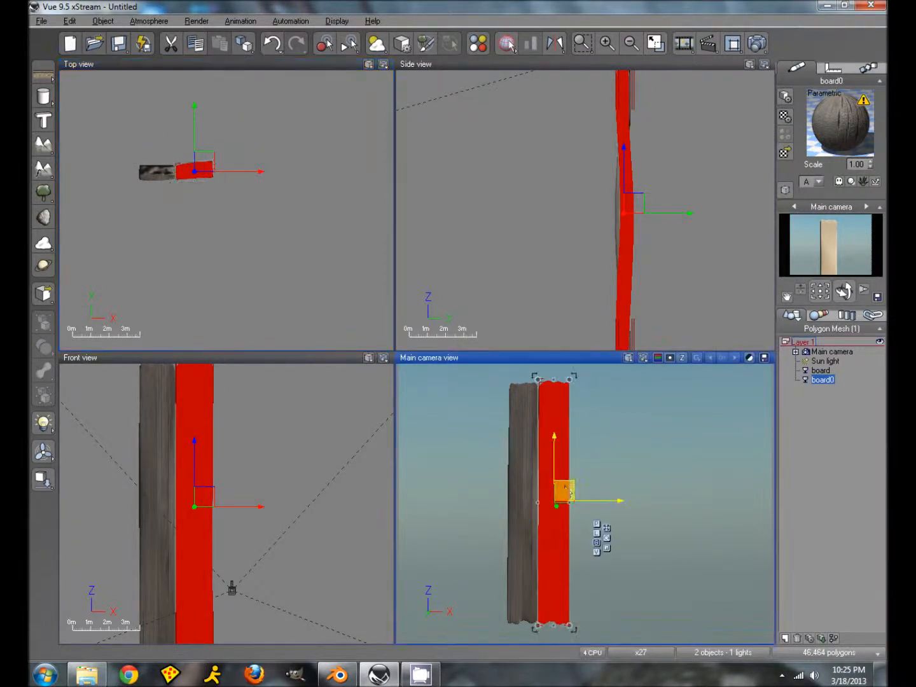
pyautogui.moveTo(556, 384); pyautogui.dragTo(556, 388)
pyautogui.moveTo(559, 488); pyautogui.dragTo(561, 493)
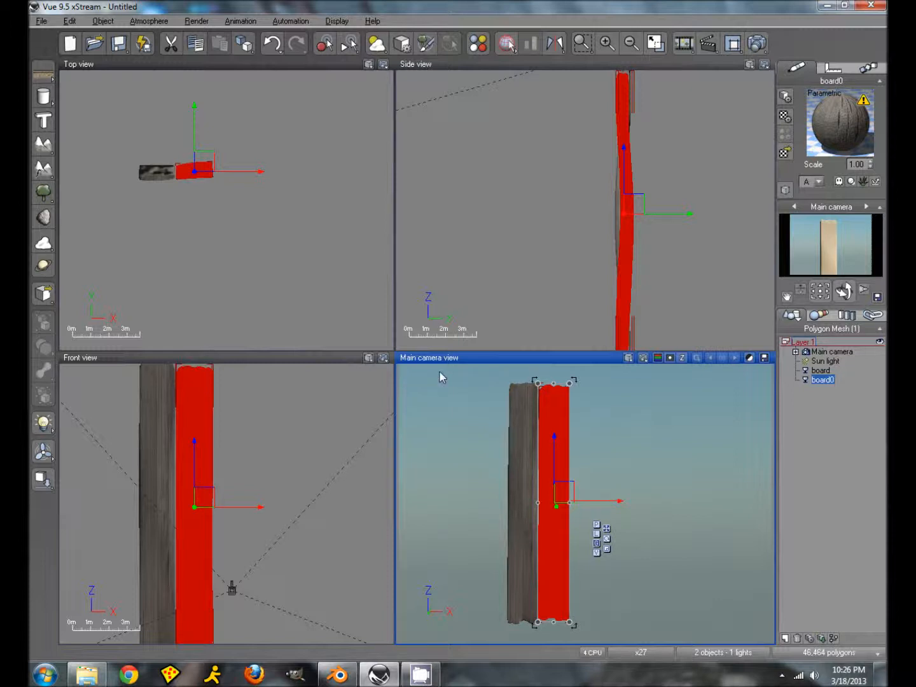
# Duplicate the first board and place the copy on the right side of the second board as the third plank.
pyautogui.click(159, 518)
pyautogui.hotkey('ctrl', 'd')
pyautogui.moveTo(199, 509); pyautogui.dragTo(272, 507)
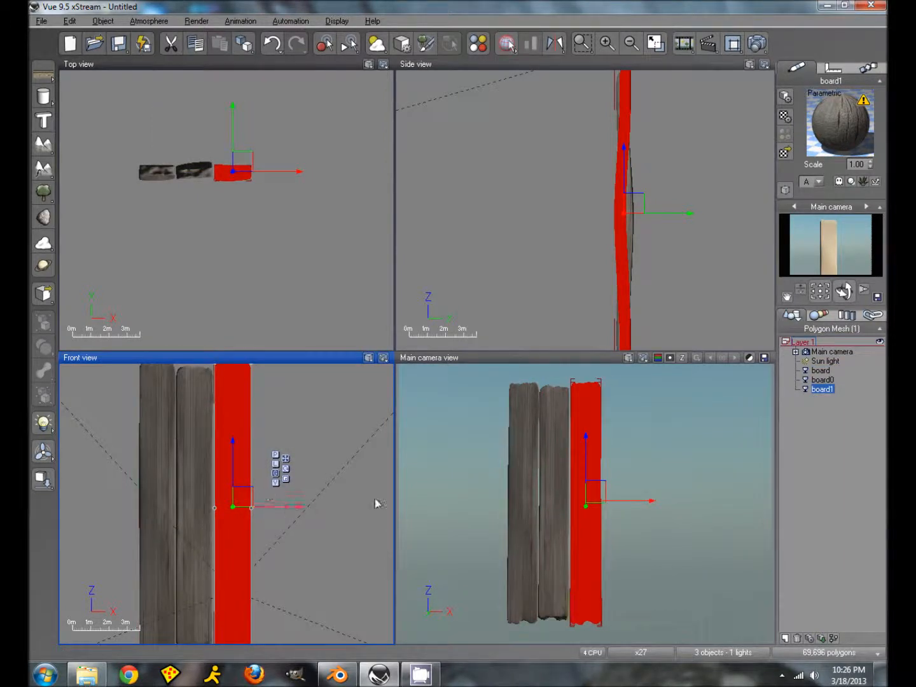
# Add a fourth board copy, turn it back to front around its vertical axis, and butt it against the third board.
pyautogui.scroll(-3, 250, 513)
pyautogui.moveTo(249, 575); pyautogui.dragTo(221, 432)
pyautogui.hotkey('ctrl', 'z')
pyautogui.hotkey('ctrl', 'y')
pyautogui.moveTo(239, 499); pyautogui.dragTo(284, 510)
pyautogui.click(251, 205)
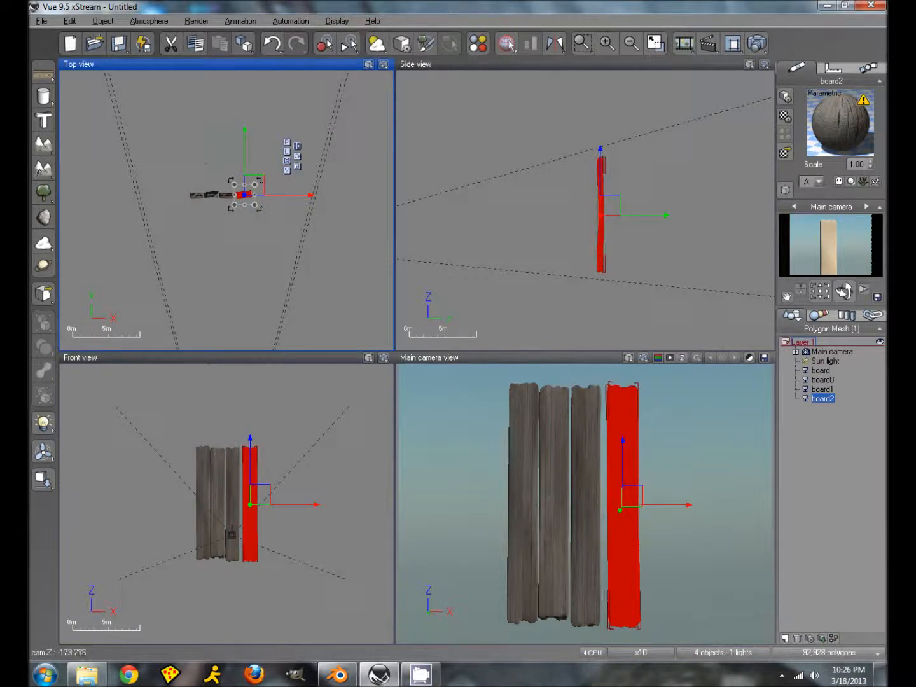
pyautogui.moveTo(630, 495); pyautogui.dragTo(627, 497)
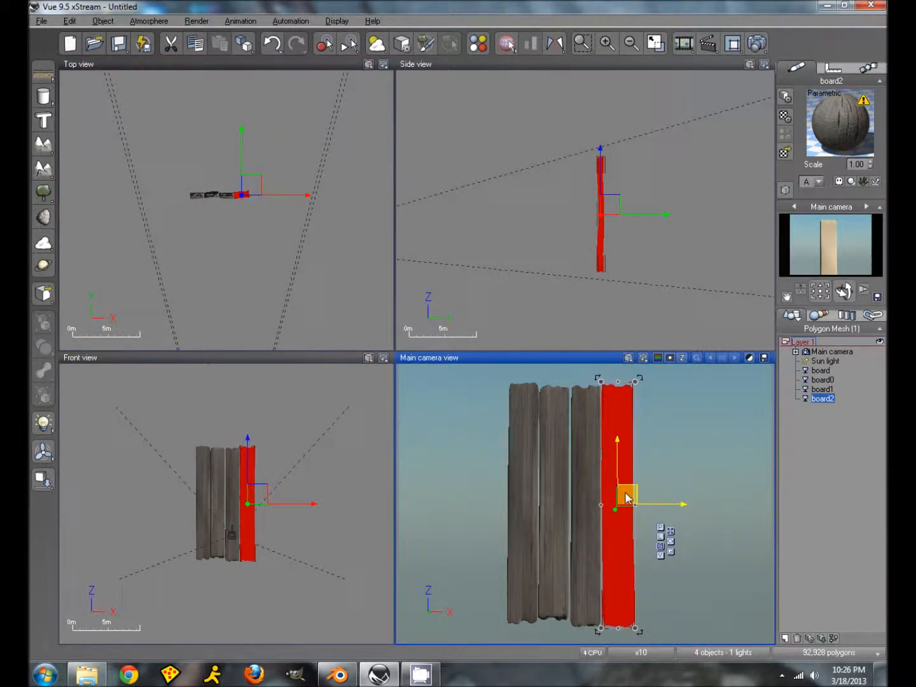
# Copy the third board to the right end of the row as a fifth plank and stretch it slightly taller at both ends.
pyautogui.click(579, 499)
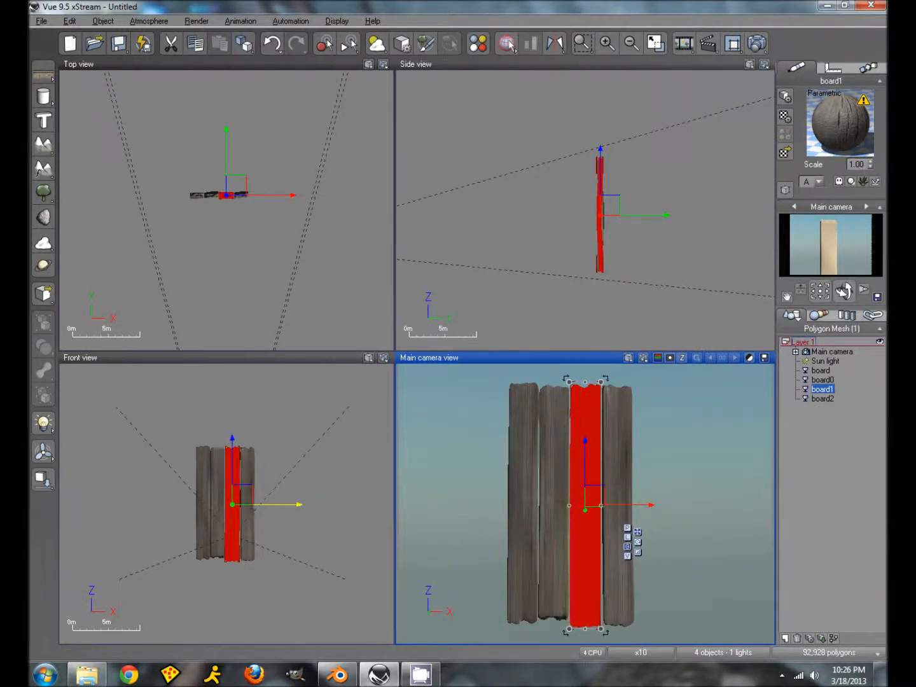
pyautogui.keyDown('alt'); pyautogui.moveTo(269, 505); pyautogui.dragTo(298, 509); pyautogui.keyUp('alt')
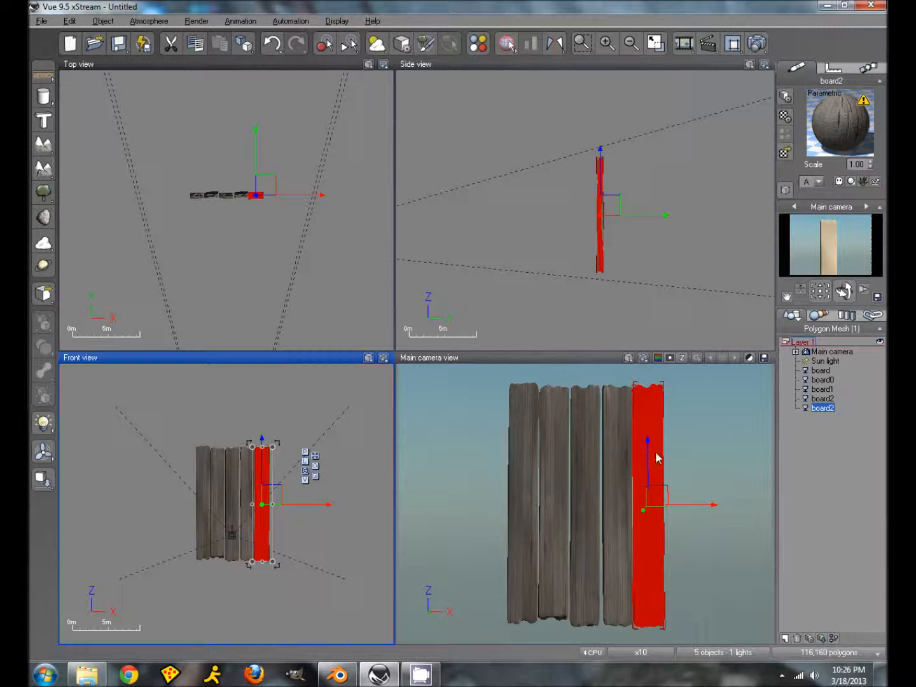
pyautogui.click(670, 424)
pyautogui.moveTo(651, 387); pyautogui.dragTo(649, 378)
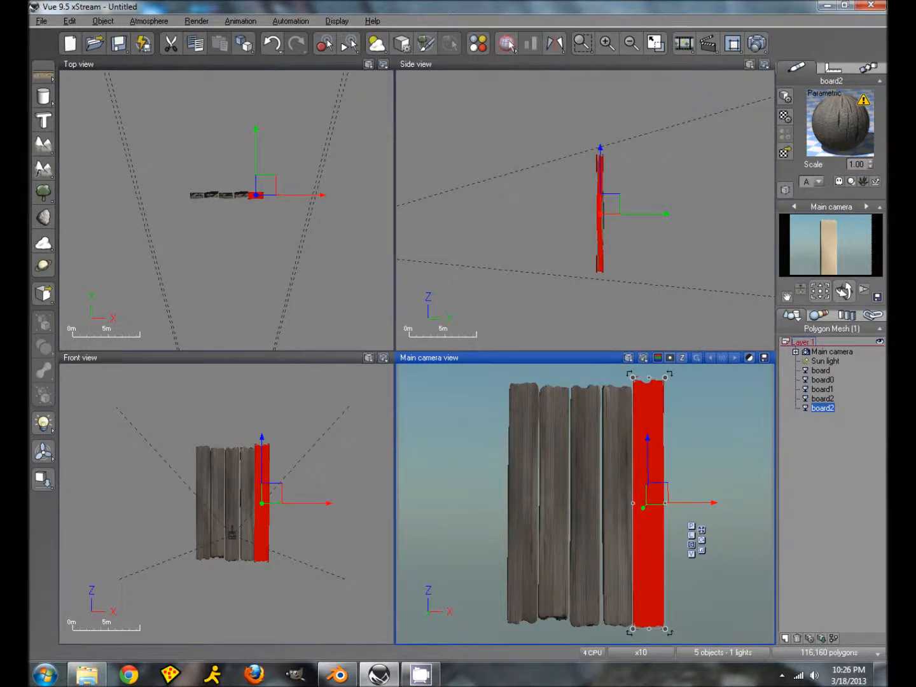
pyautogui.moveTo(652, 632); pyautogui.dragTo(650, 634)
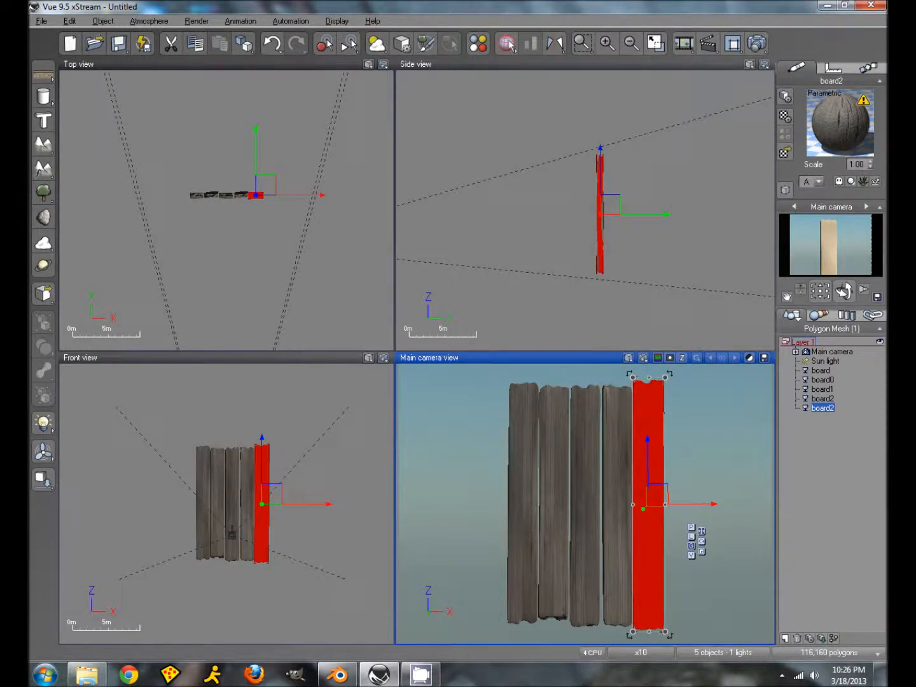
# Turn the fifth board about 90 degrees around its vertical axis so its narrow edge faces the camera.
pyautogui.click(255, 196)
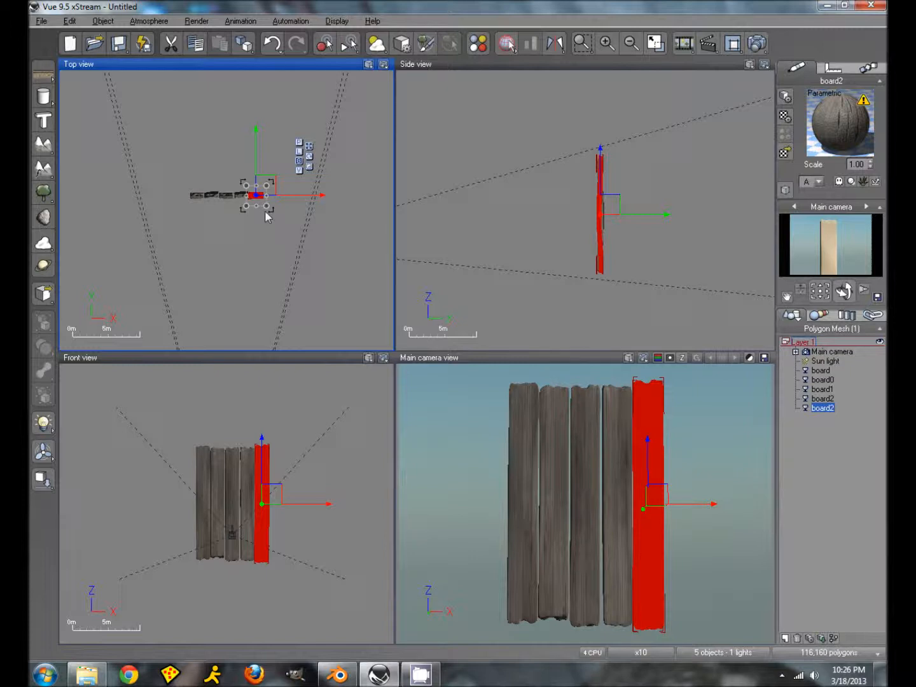
pyautogui.moveTo(269, 208); pyautogui.dragTo(217, 215)
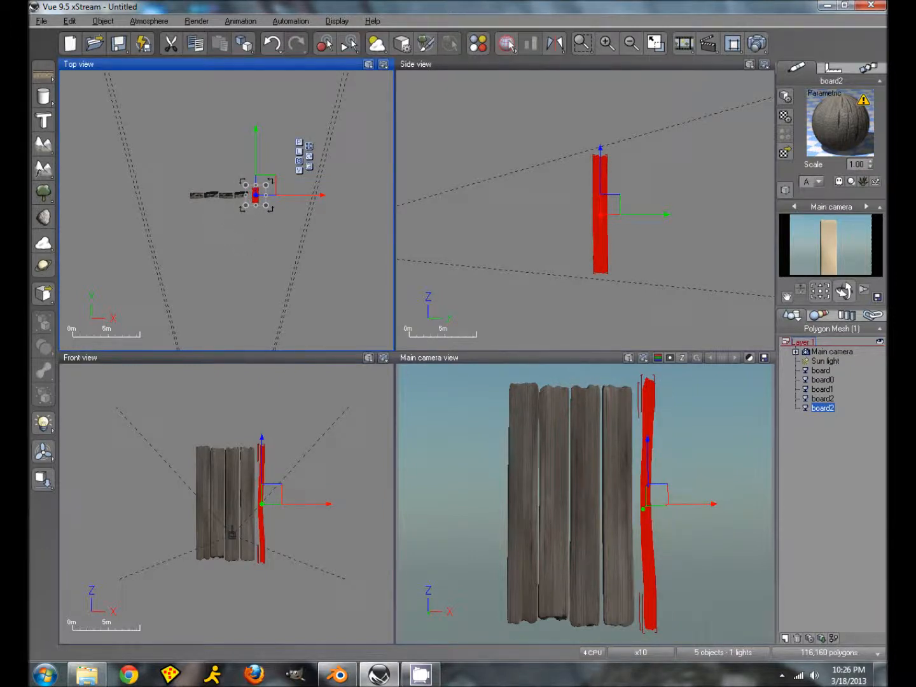
pyautogui.click(261, 489)
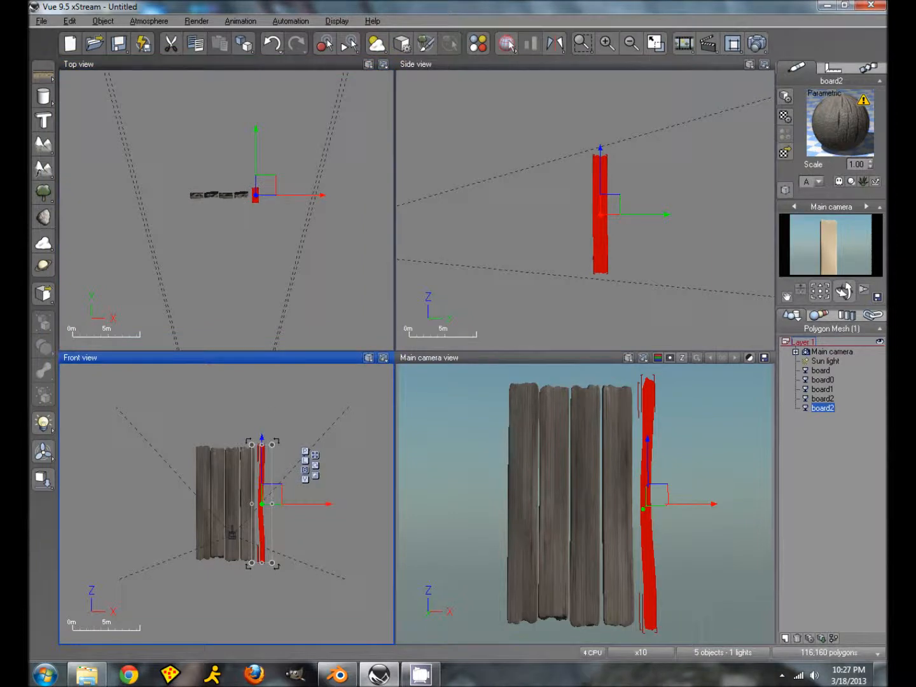
# Reshape the edge-on fifth board into a shallower, slightly wider strip and nudge it closer to the fourth board.
pyautogui.click(254, 196)
pyautogui.moveTo(266, 196)
pyautogui.mouseDown()
pyautogui.moveTo(242, 203)
pyautogui.moveTo(255, 203)
pyautogui.moveTo(255, 186)
pyautogui.mouseUp()
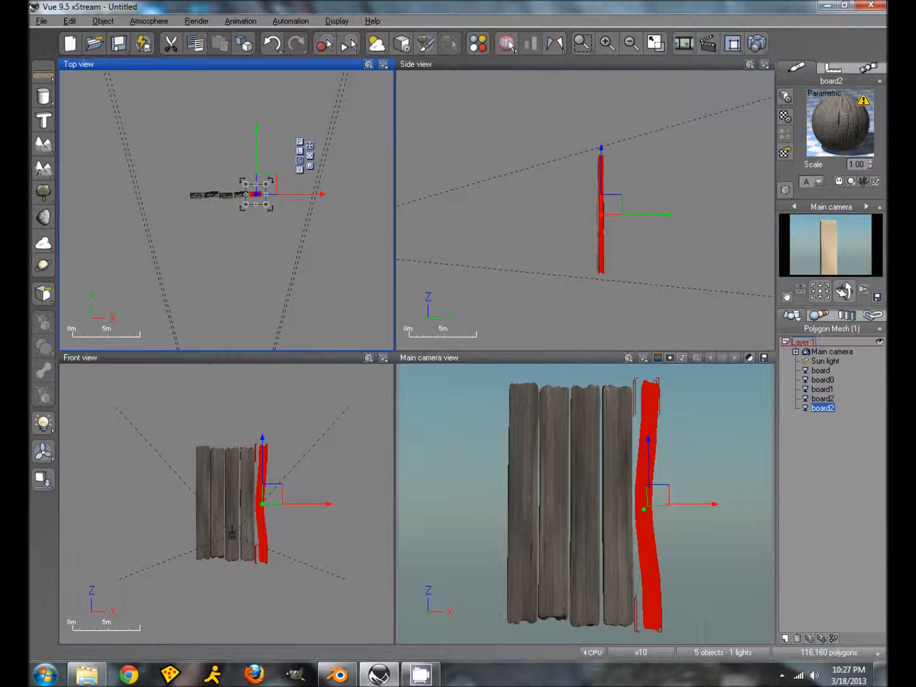
pyautogui.click(648, 503)
pyautogui.moveTo(650, 505); pyautogui.dragTo(651, 505)
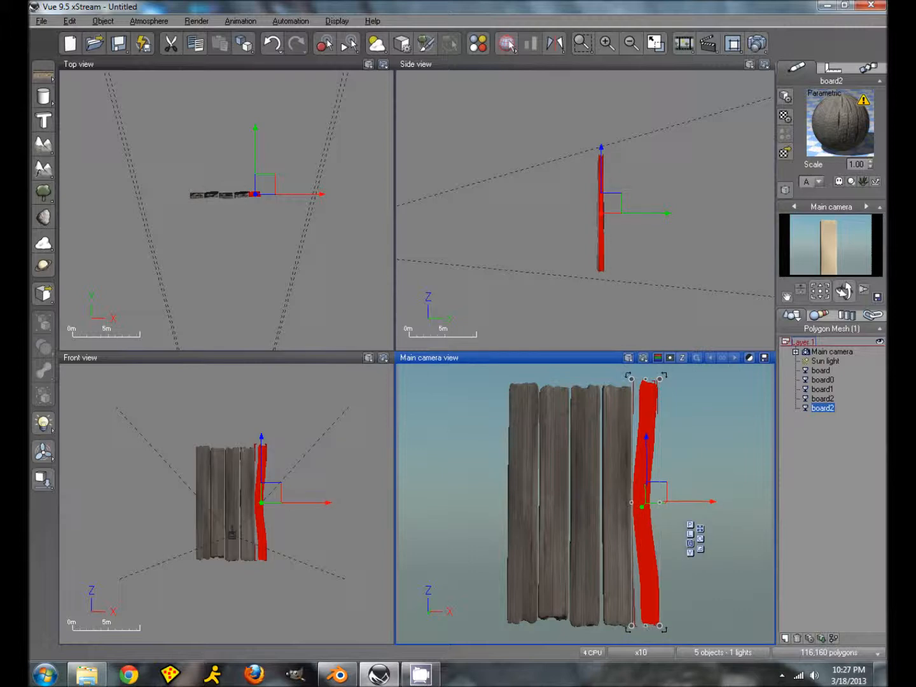
# Move the bent fifth board to the left end of the row beside the first board and stretch it slightly wider and taller.
pyautogui.moveTo(646, 489); pyautogui.dragTo(508, 506)
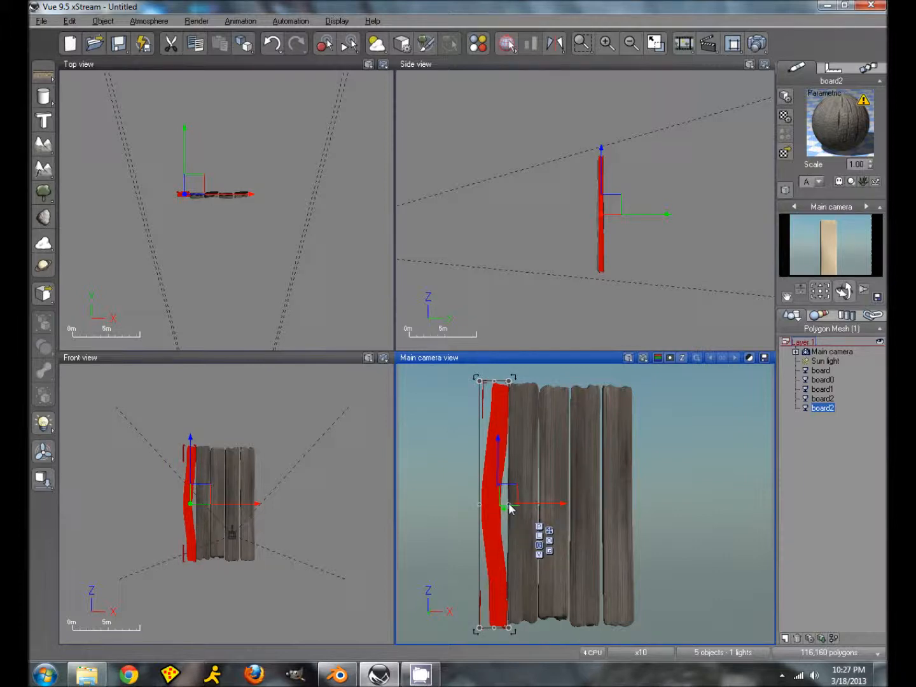
pyautogui.moveTo(480, 505); pyautogui.dragTo(479, 505)
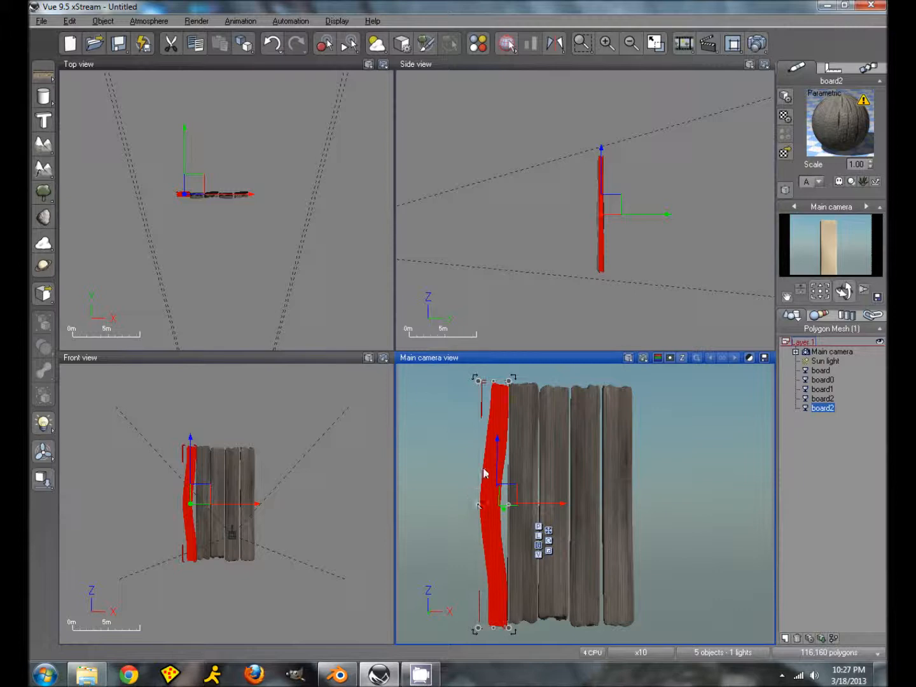
pyautogui.moveTo(494, 382); pyautogui.dragTo(493, 381)
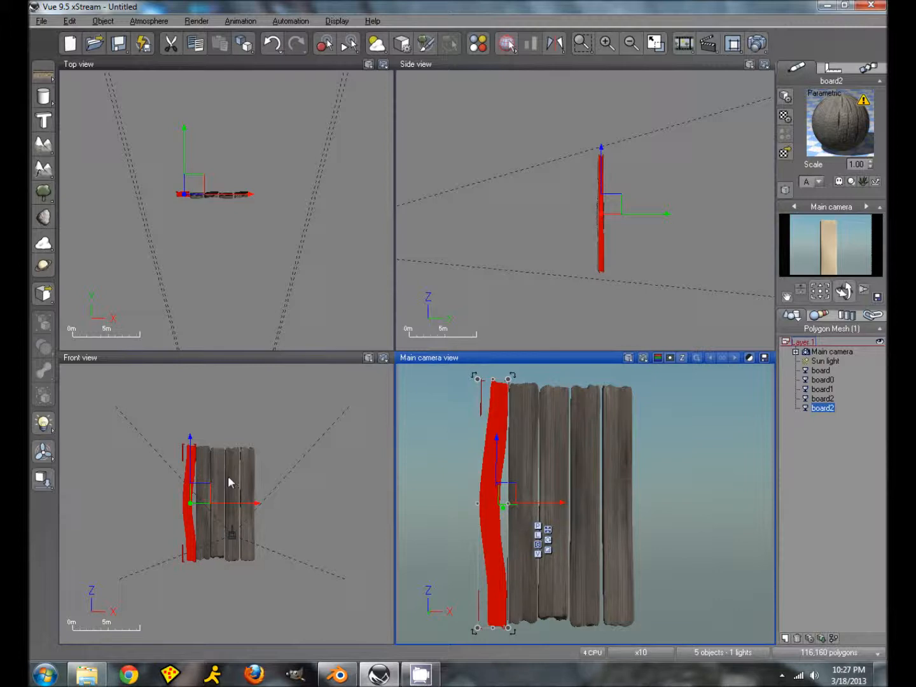
# Group all five boards into one object and squeeze the group narrower horizontally while keeping its height.
pyautogui.keyDown('shift'); pyautogui.click(820, 371); pyautogui.keyUp('shift')
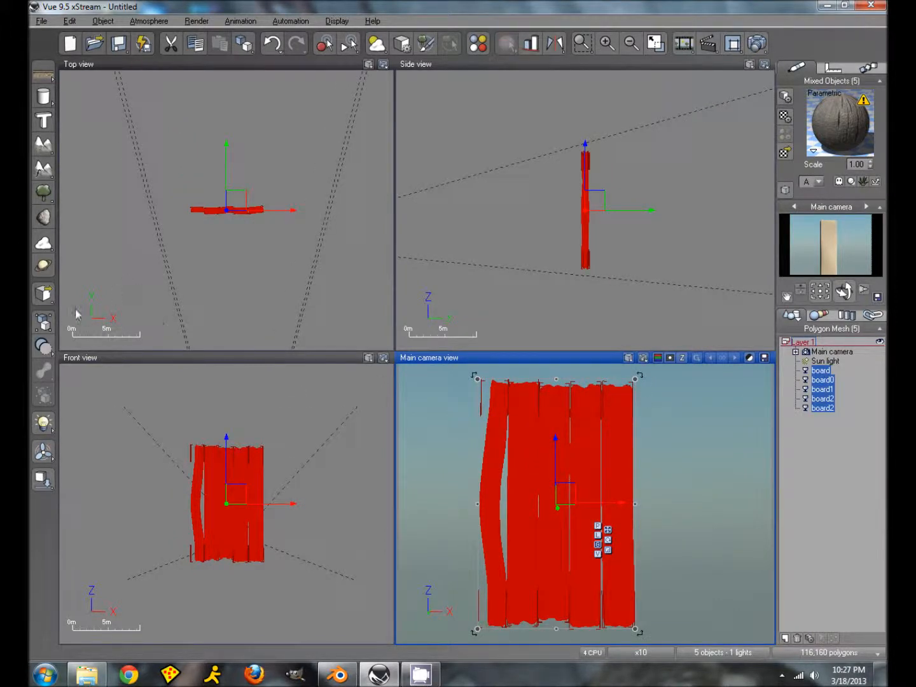
pyautogui.click(43, 324)
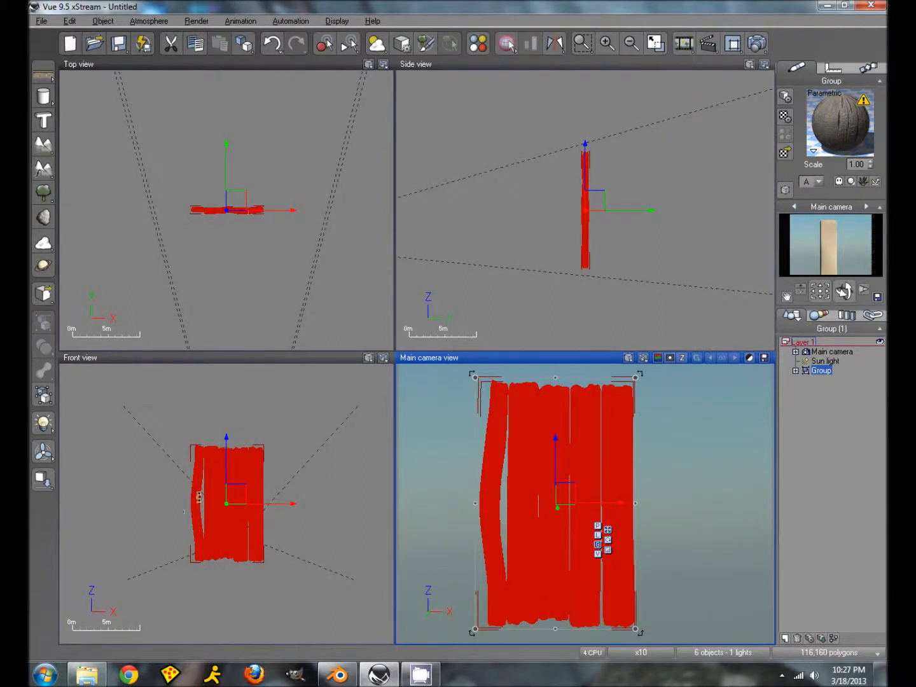
pyautogui.click(229, 441)
pyautogui.moveTo(227, 451); pyautogui.dragTo(206, 447)
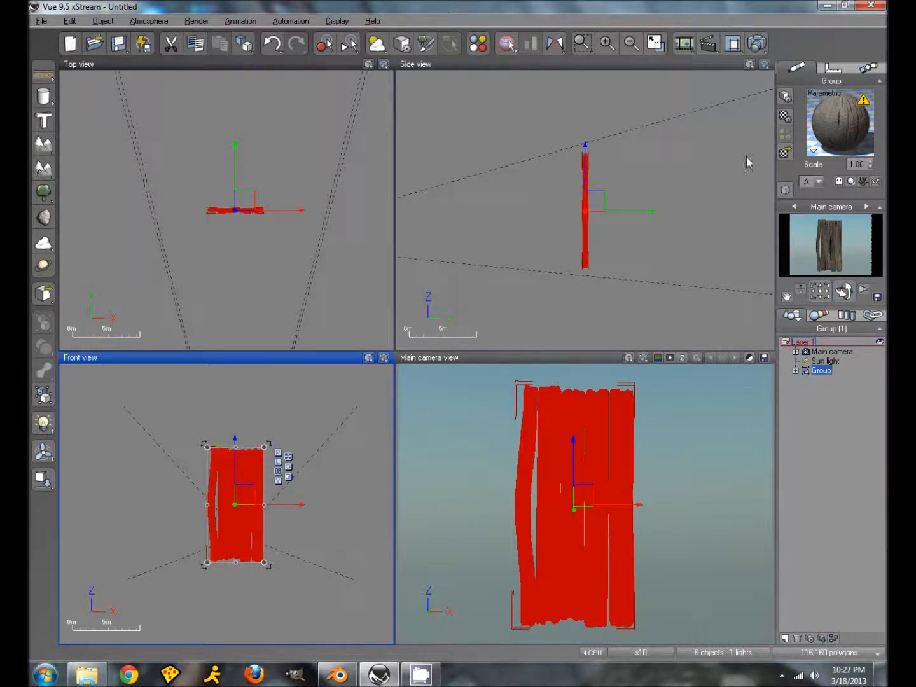
# Render the main camera view to check the narrowed board group and accept the post-render options.
pyautogui.click(758, 43)
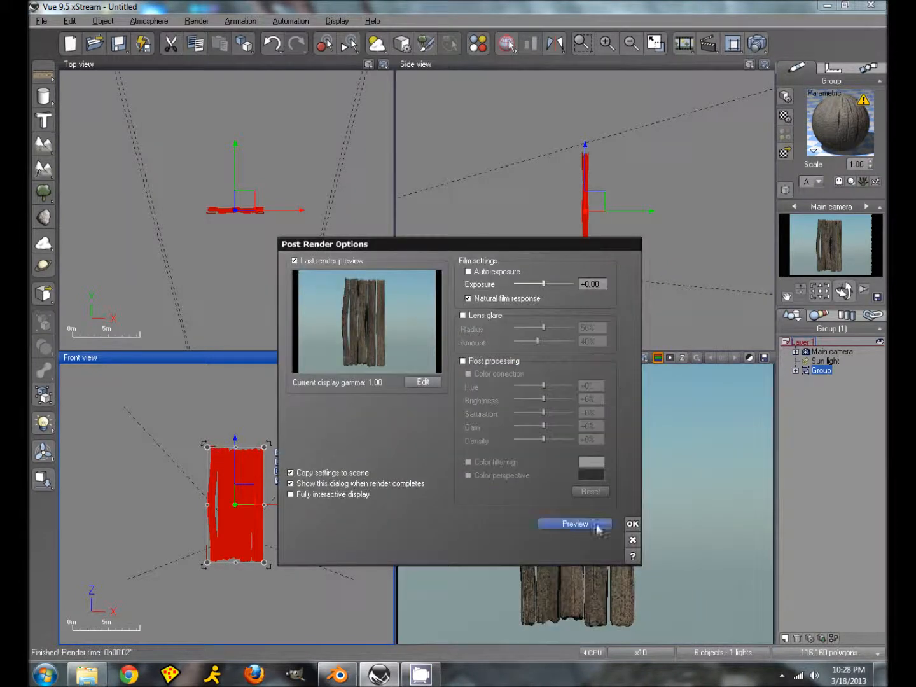
pyautogui.click(632, 524)
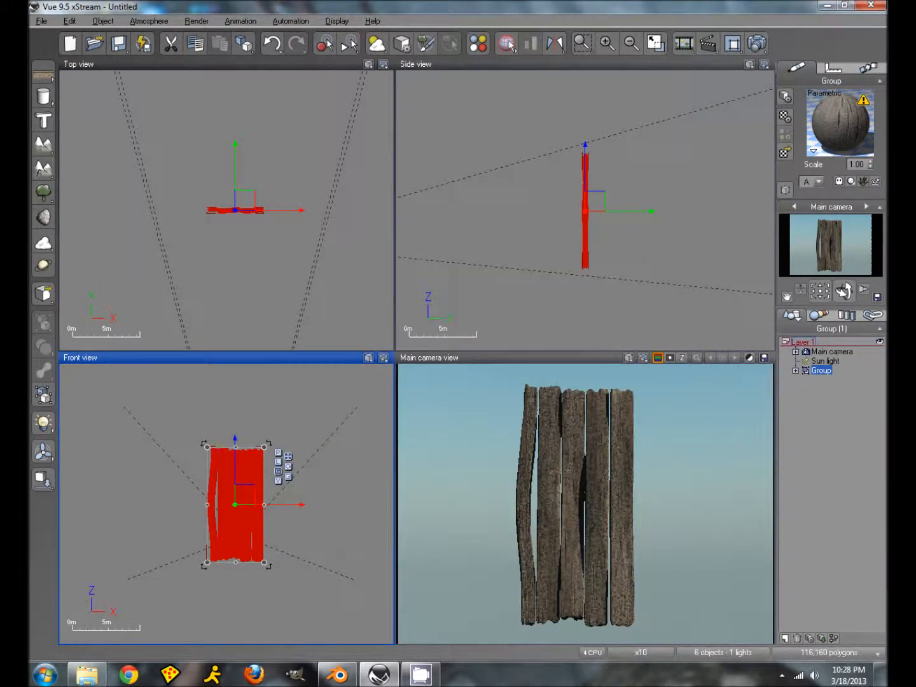
# Duplicate the board group, turned 90 degrees around its vertical axis, and place it at the original's right end extending backward.
pyautogui.click(528, 513)
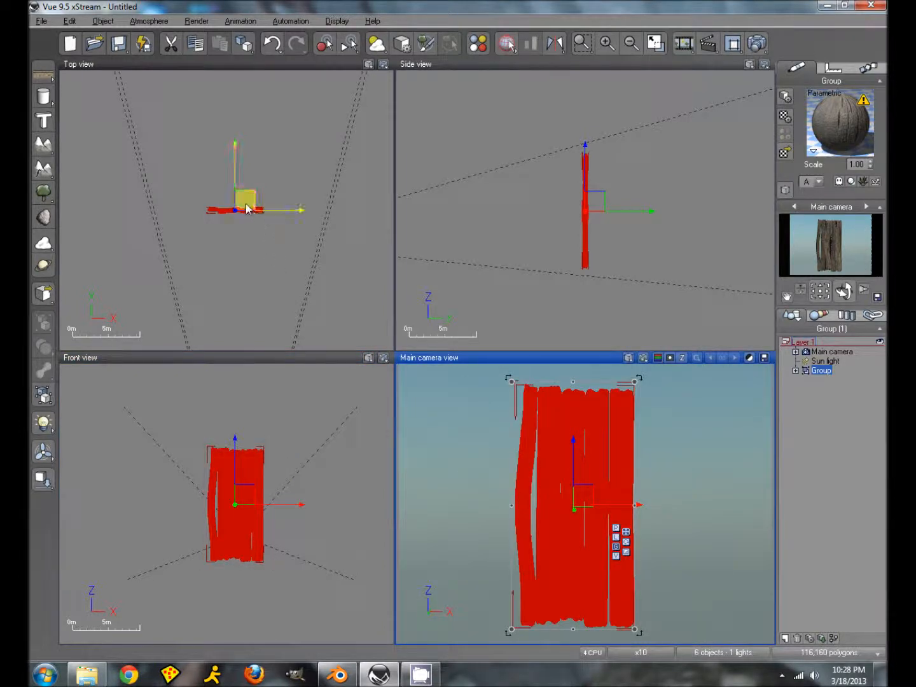
pyautogui.keyDown('alt'); pyautogui.moveTo(246, 203); pyautogui.dragTo(273, 172); pyautogui.keyUp('alt')
pyautogui.click(636, 191)
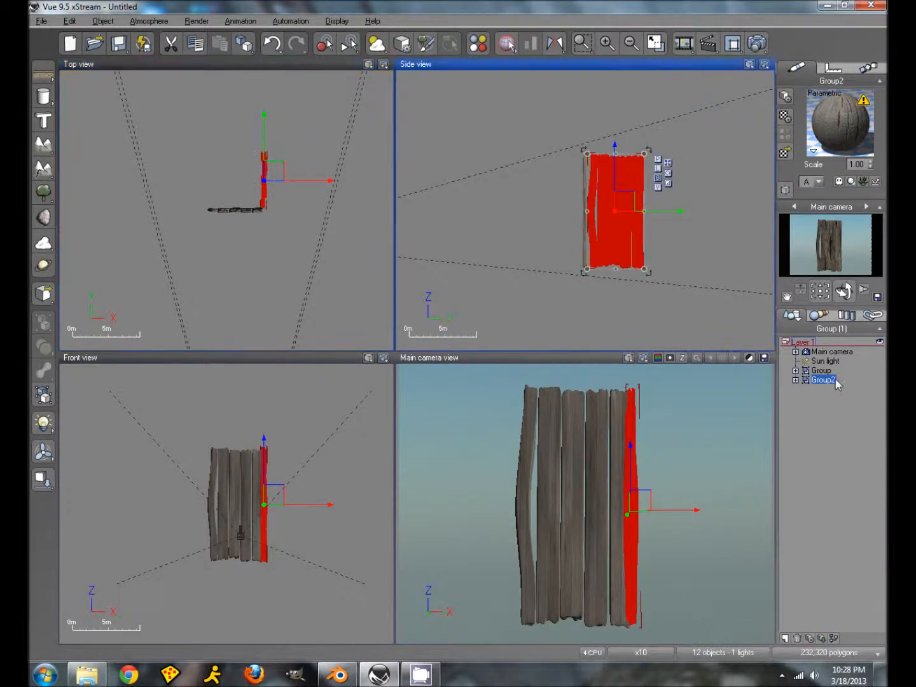
# In Group2, lower the top of board slightly and the top of board0 further to begin a downward slope.
pyautogui.click(795, 380)
pyautogui.click(831, 389)
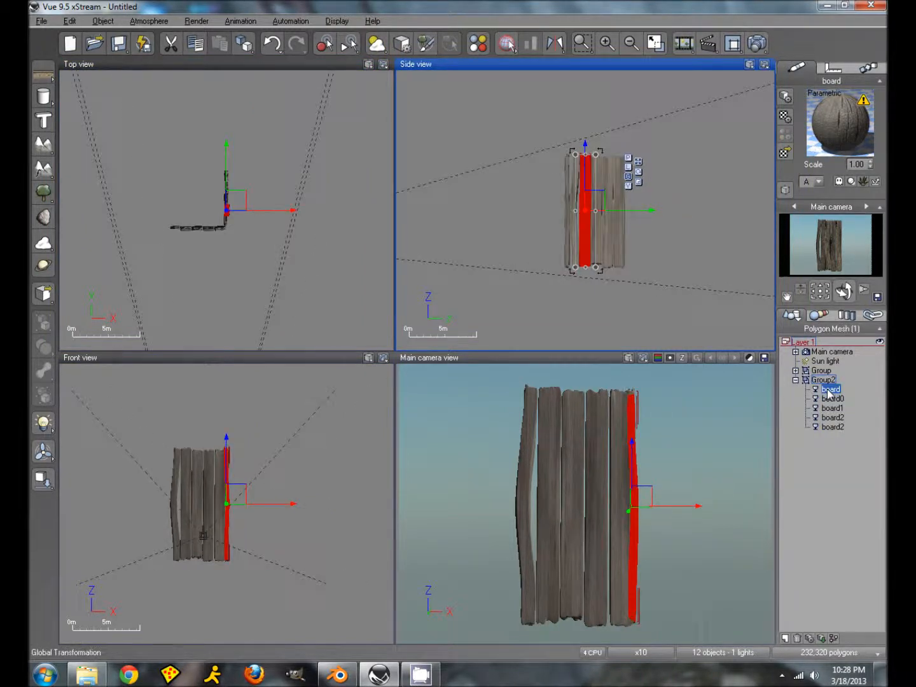
pyautogui.scroll(5, 686, 283)
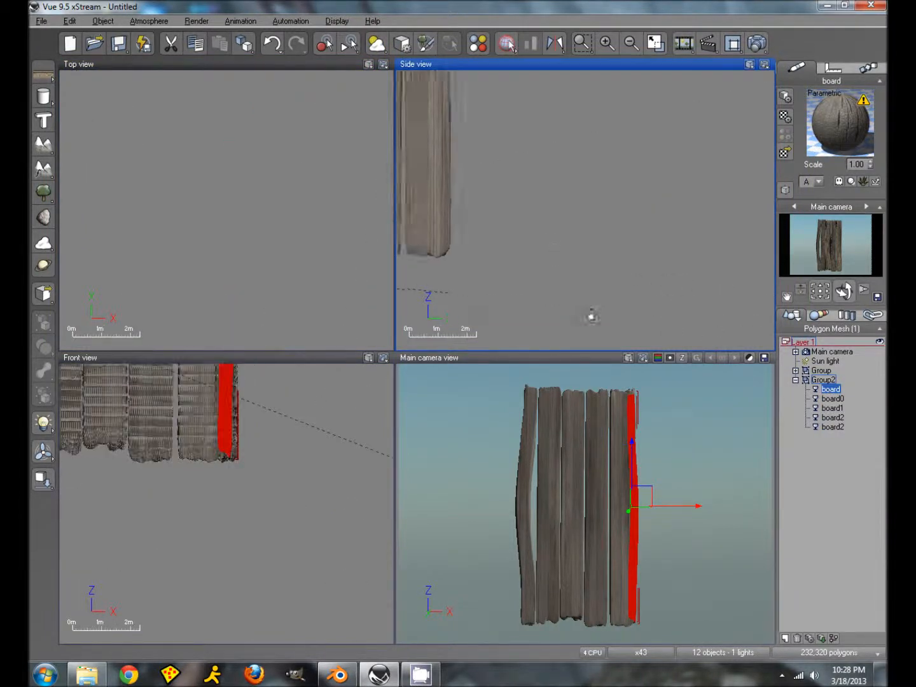
pyautogui.moveTo(689, 383); pyautogui.dragTo(713, 409, button='right')
pyautogui.moveTo(648, 258); pyautogui.dragTo(697, 379, button='right')
pyautogui.moveTo(496, 129); pyautogui.dragTo(496, 137)
pyautogui.click(829, 398)
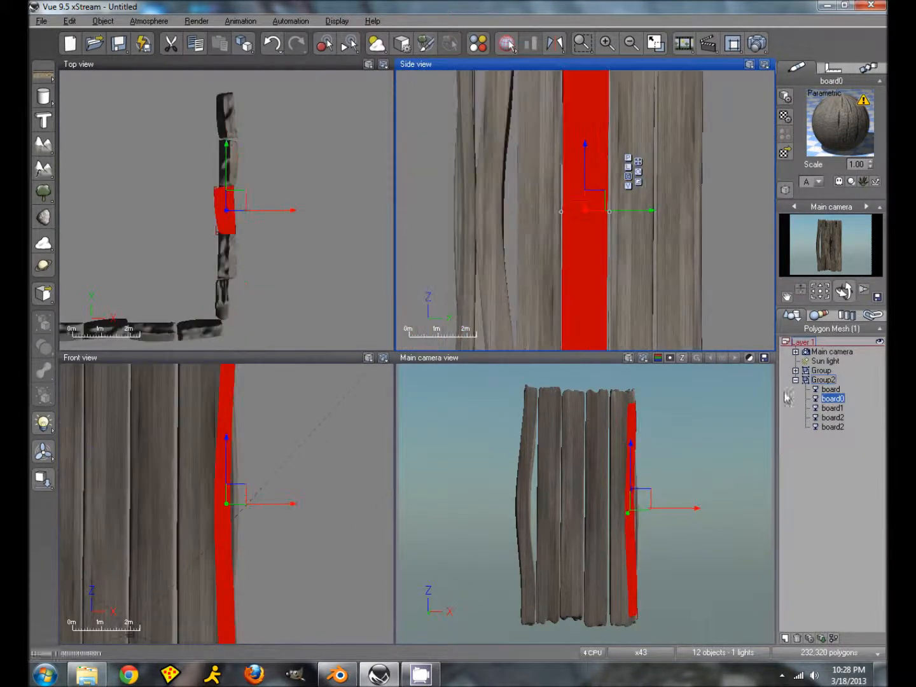
pyautogui.moveTo(739, 189); pyautogui.dragTo(723, 374, button='right')
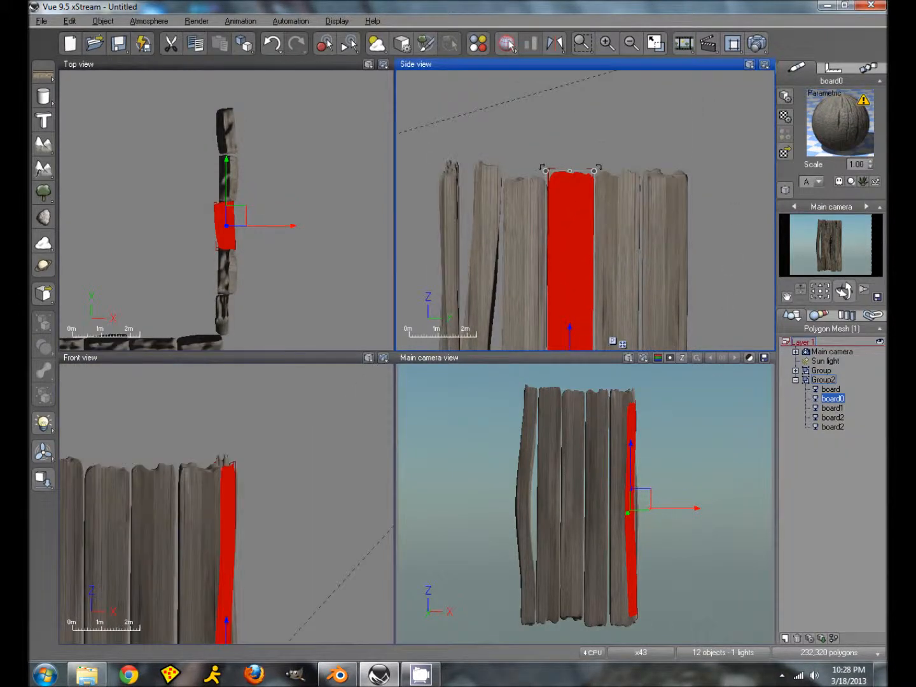
pyautogui.moveTo(593, 171); pyautogui.dragTo(598, 196)
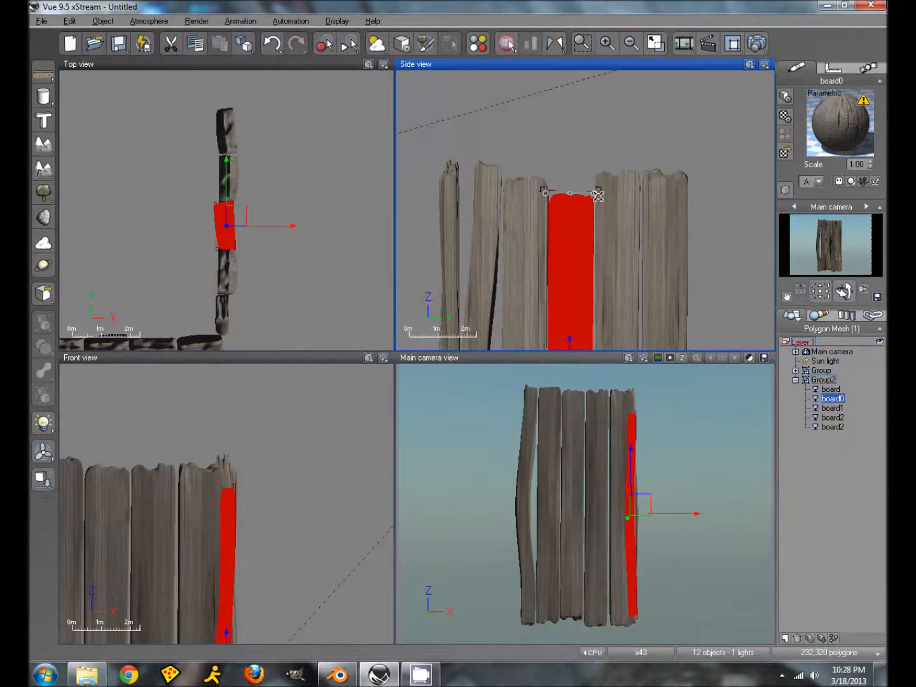
# Continue the sloping top edge in Group2 by lowering the top of board1 and lowering the outermost board2 even more.
pyautogui.click(834, 407)
pyautogui.moveTo(701, 185); pyautogui.dragTo(694, 356, button='right')
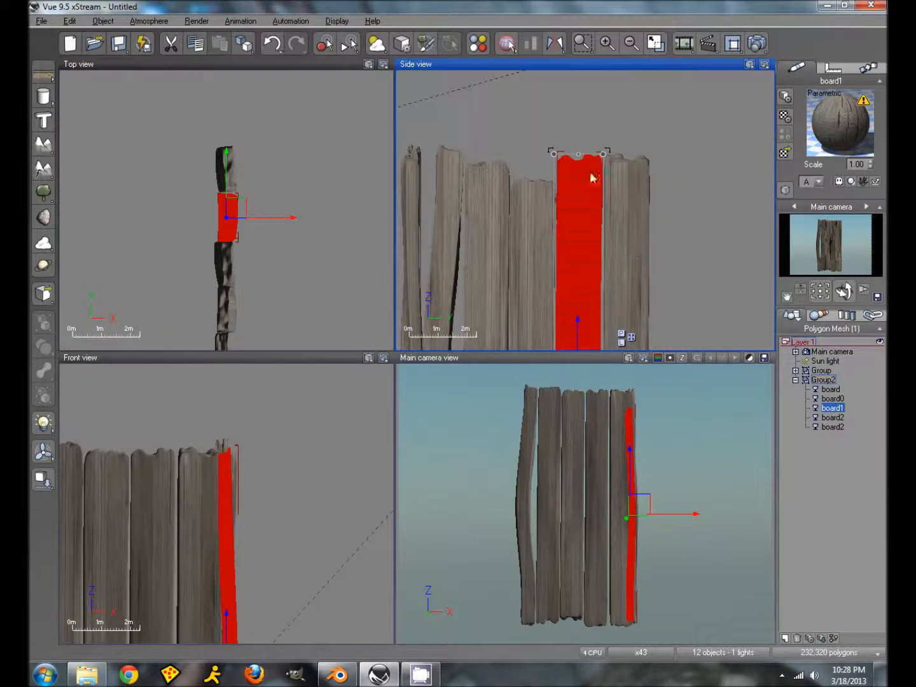
pyautogui.moveTo(579, 155); pyautogui.dragTo(577, 195)
pyautogui.click(827, 418)
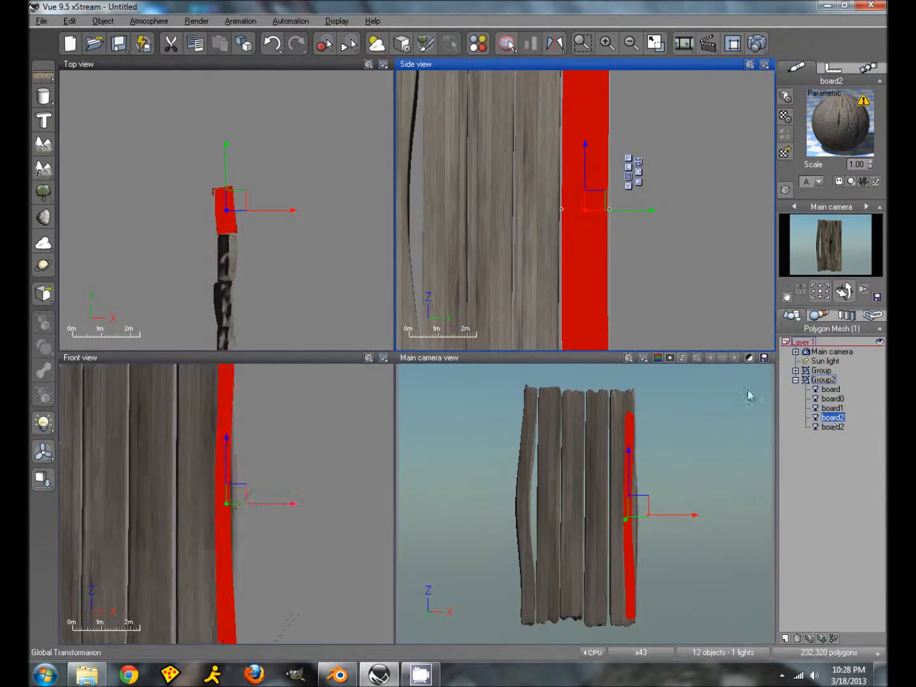
pyautogui.moveTo(670, 118); pyautogui.dragTo(665, 257, button='right')
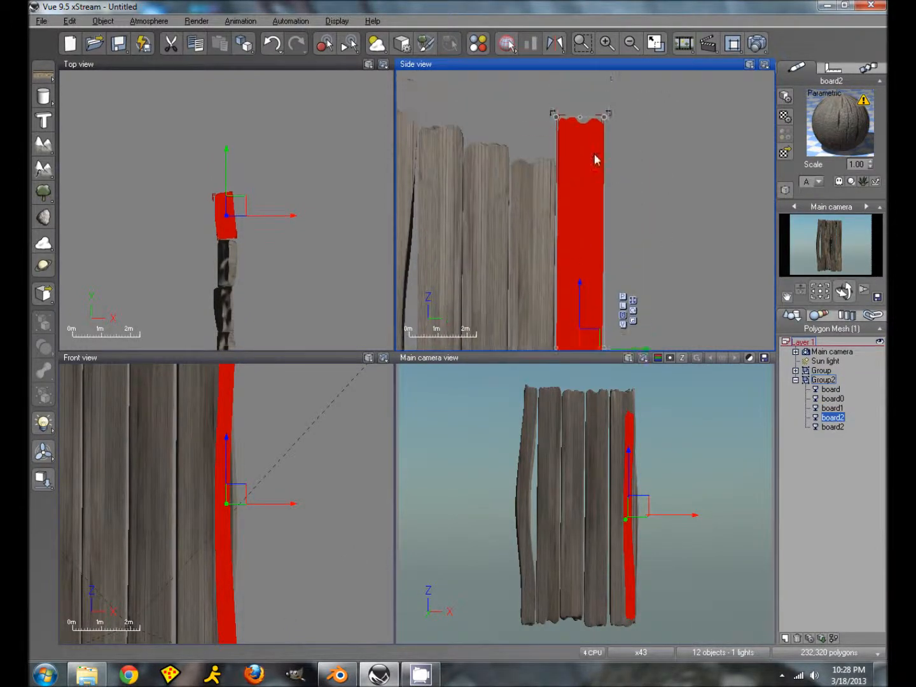
pyautogui.moveTo(579, 118); pyautogui.dragTo(573, 182)
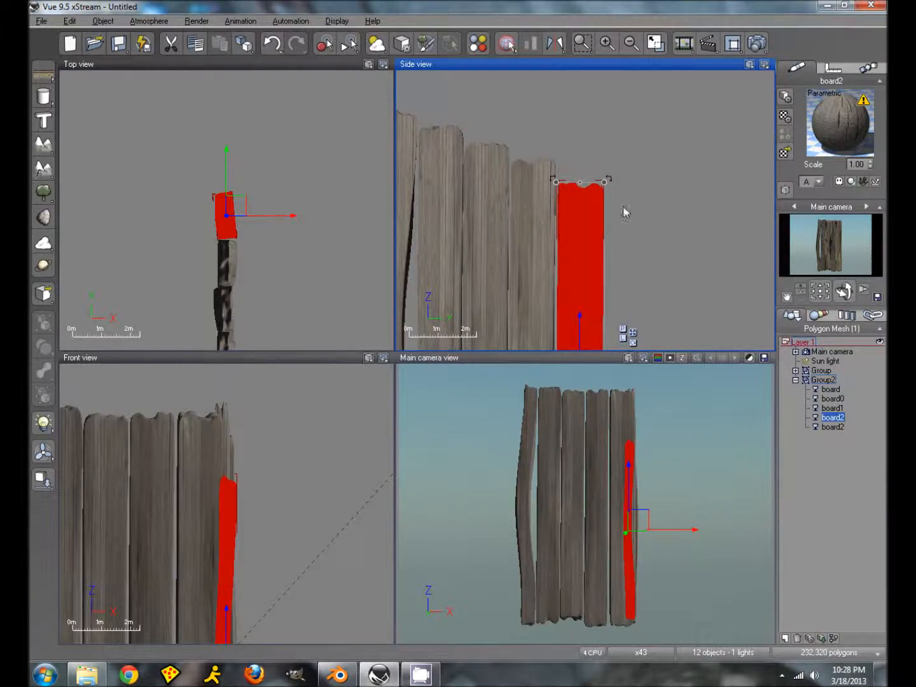
# Rename the original board group as Door.
pyautogui.click(821, 371)
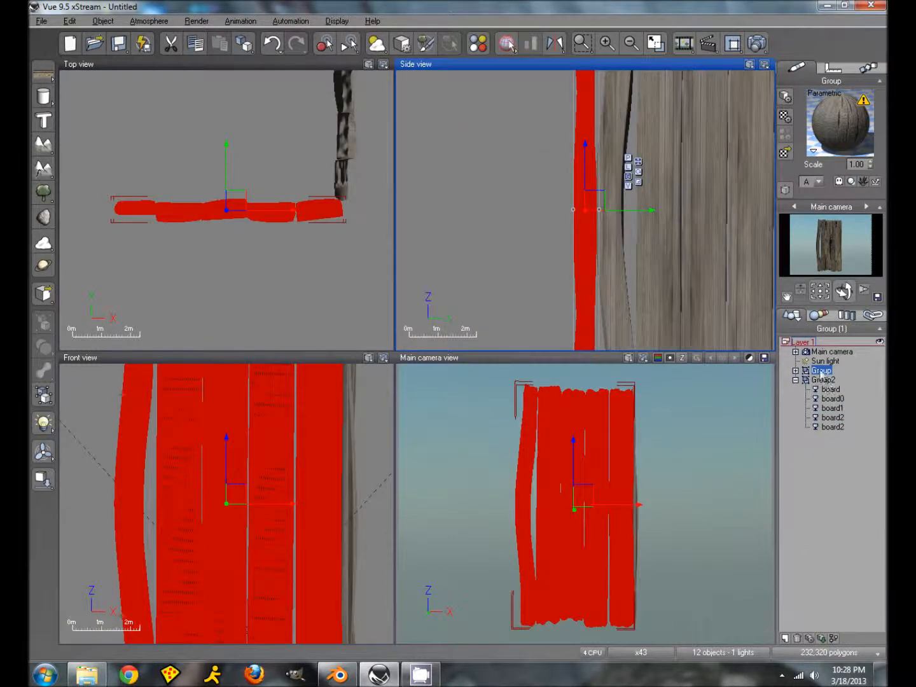
pyautogui.rightClick(821, 371)
pyautogui.click(792, 349)
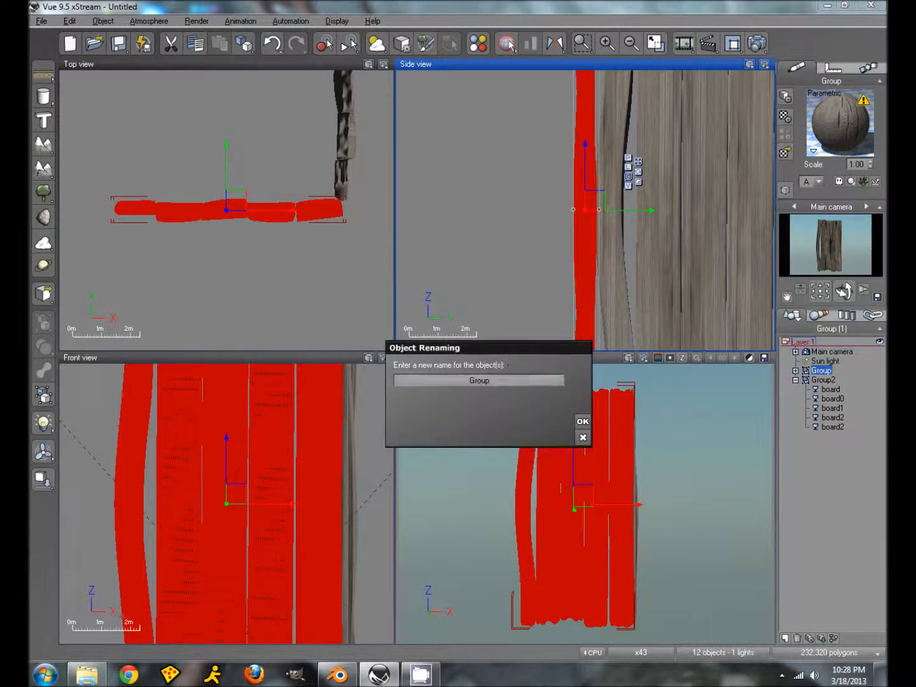
pyautogui.doubleClick(493, 381)
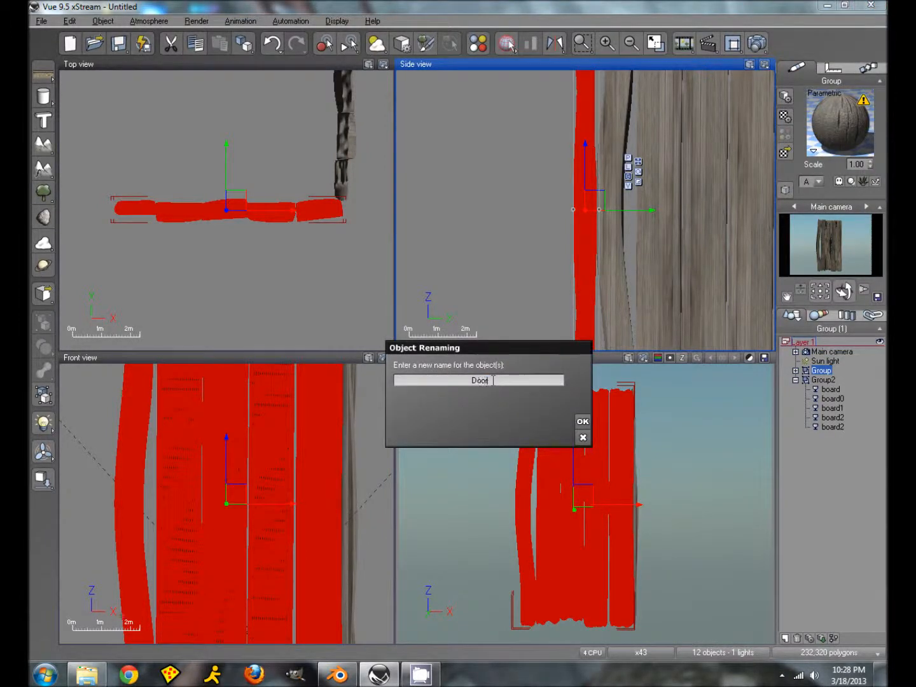
pyautogui.press('Return')
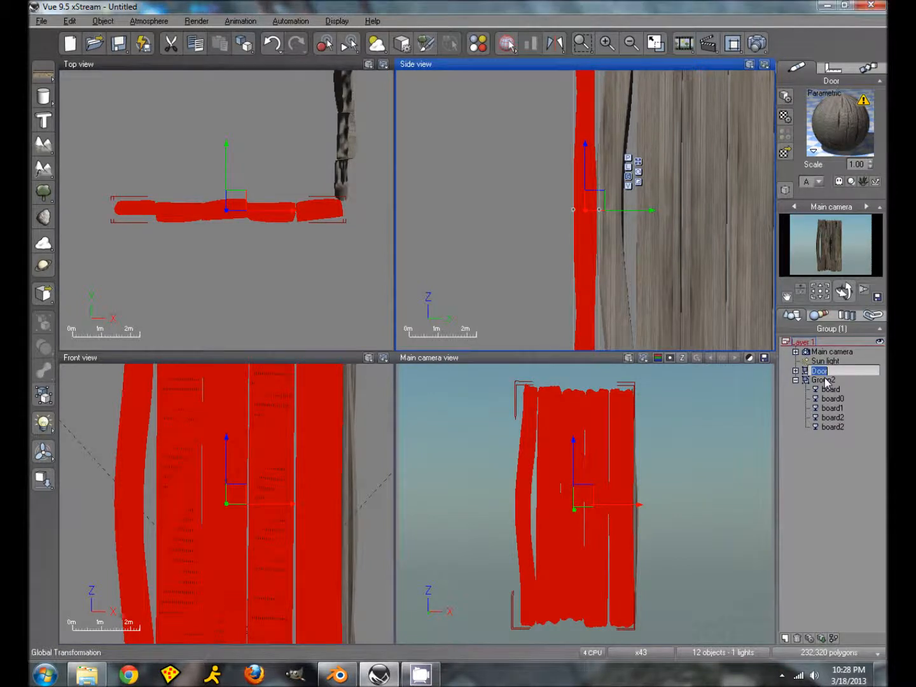
# Rename Group2 as Wall1 and collapse its list of boards.
pyautogui.click(825, 381)
pyautogui.doubleClick(825, 382)
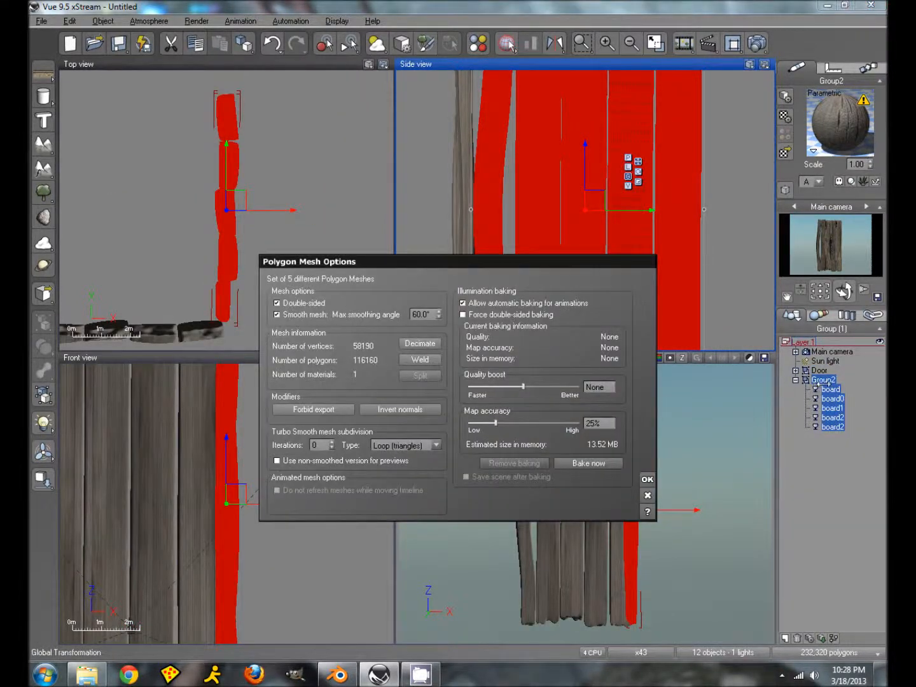
pyautogui.rightClick(816, 383)
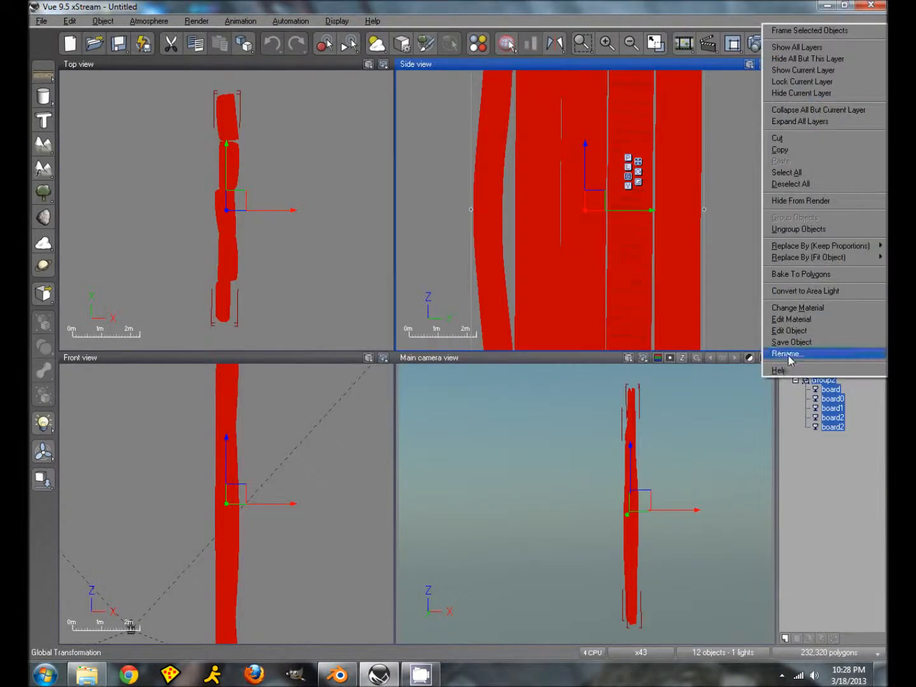
pyautogui.click(787, 354)
pyautogui.moveTo(468, 381); pyautogui.dragTo(483, 380)
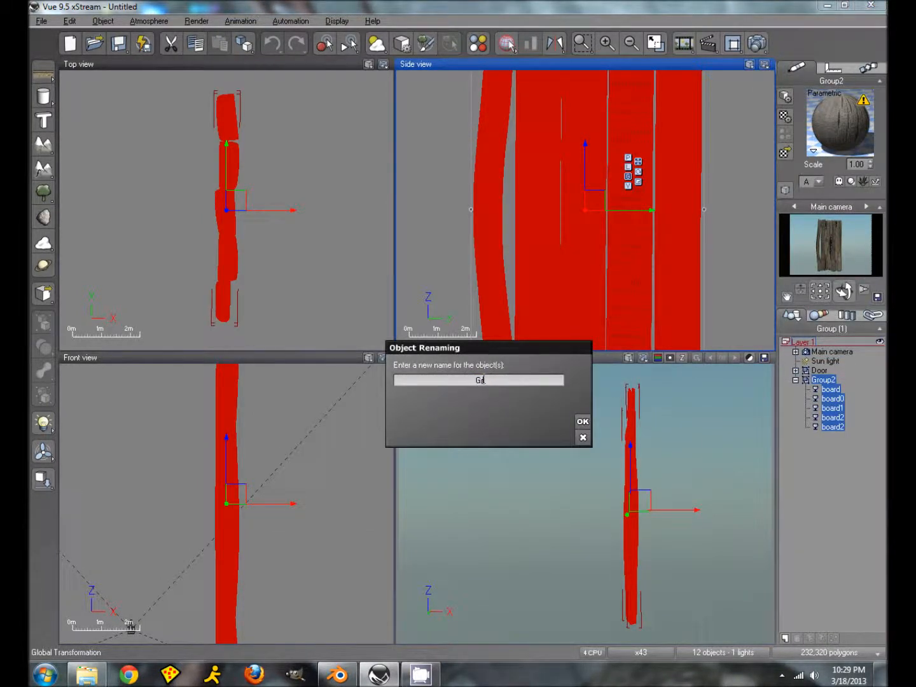
pyautogui.write('Wall1')
pyautogui.press('Return')
pyautogui.click(795, 380)
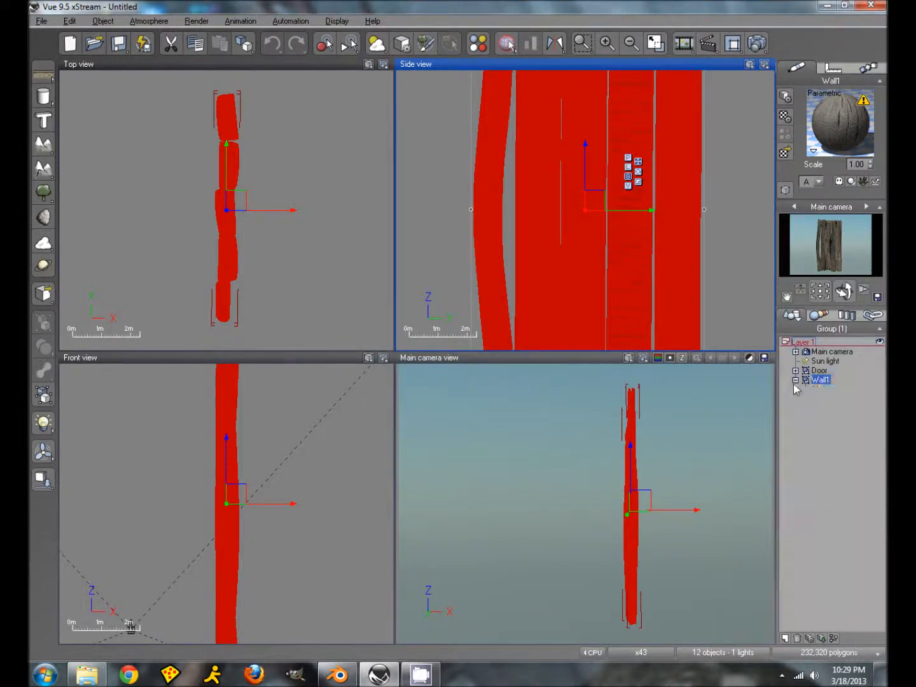
# Move the Wall1 group along the X axis to the left end of the Door group.
pyautogui.rightClick(819, 380)
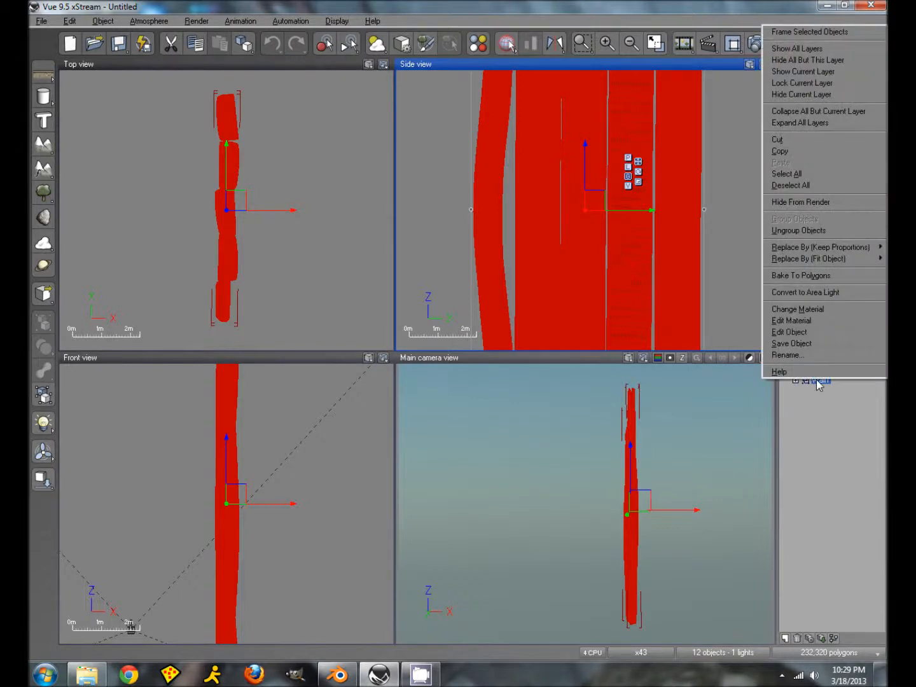
pyautogui.click(238, 209)
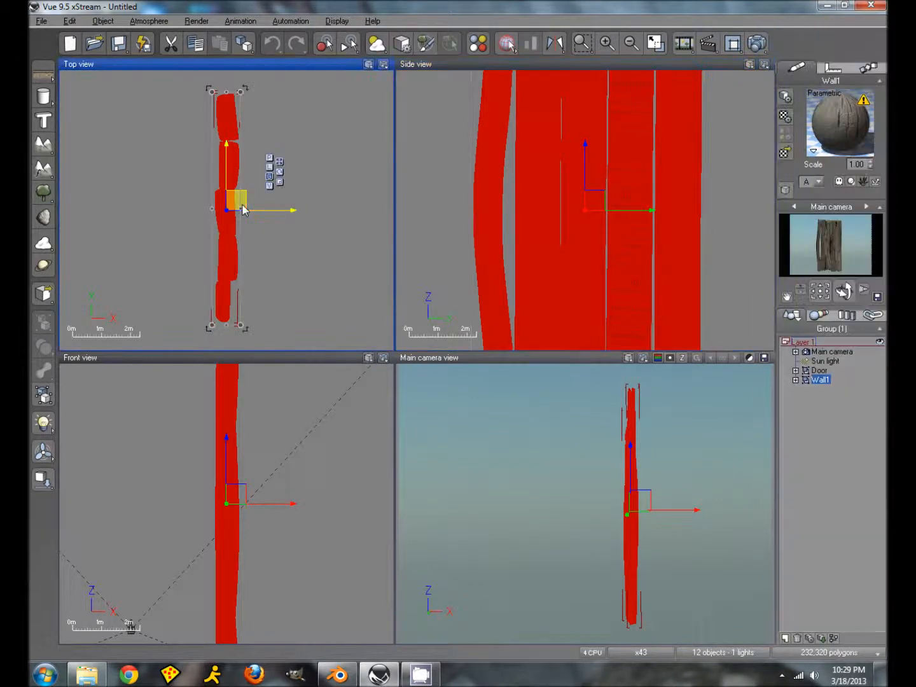
pyautogui.scroll(-5, 249, 231)
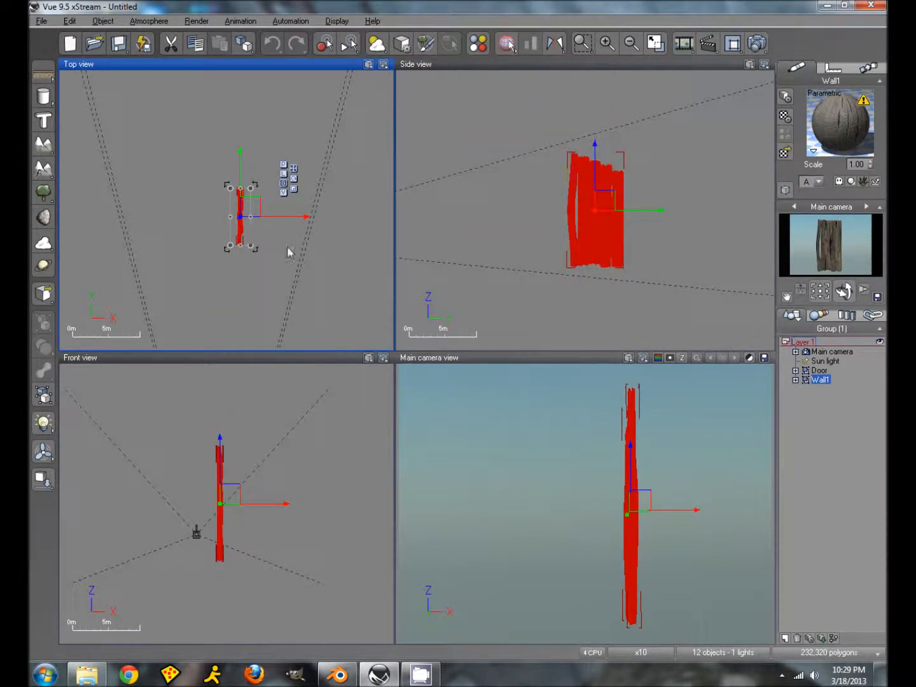
pyautogui.click(820, 370)
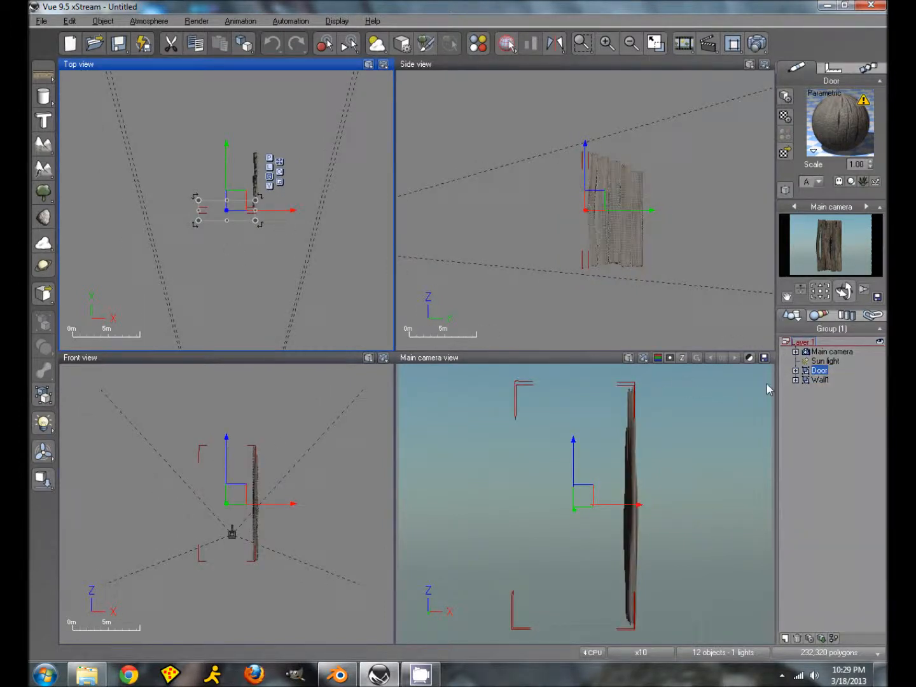
pyautogui.click(820, 380)
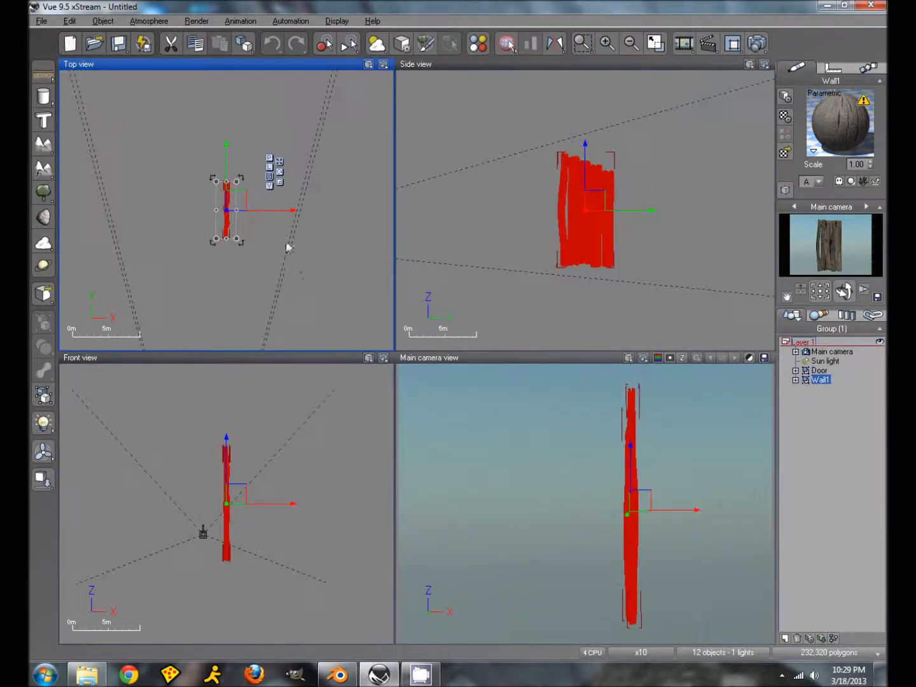
pyautogui.moveTo(293, 210); pyautogui.dragTo(236, 210)
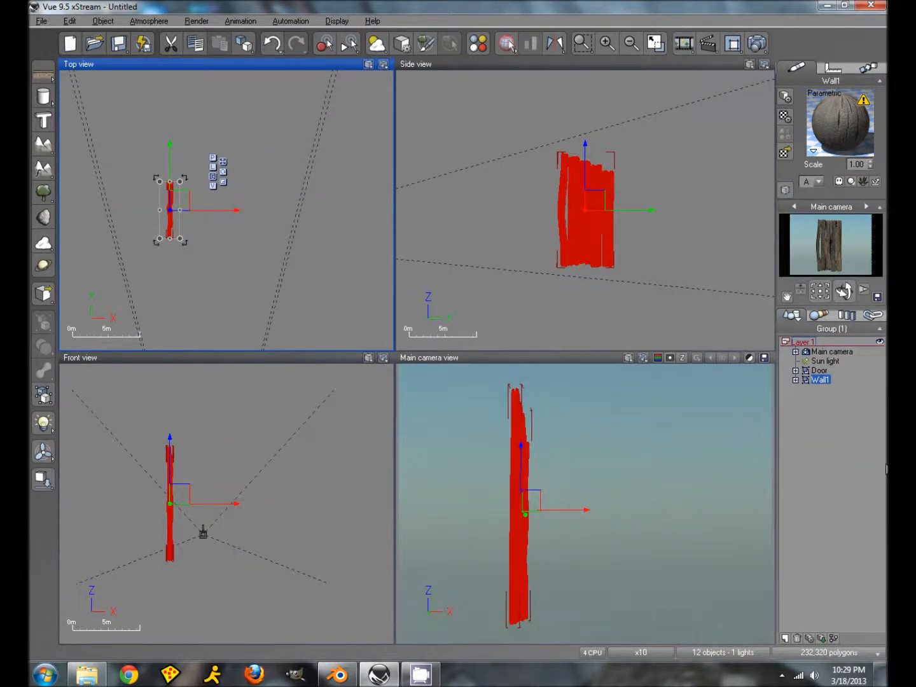
pyautogui.click(819, 371)
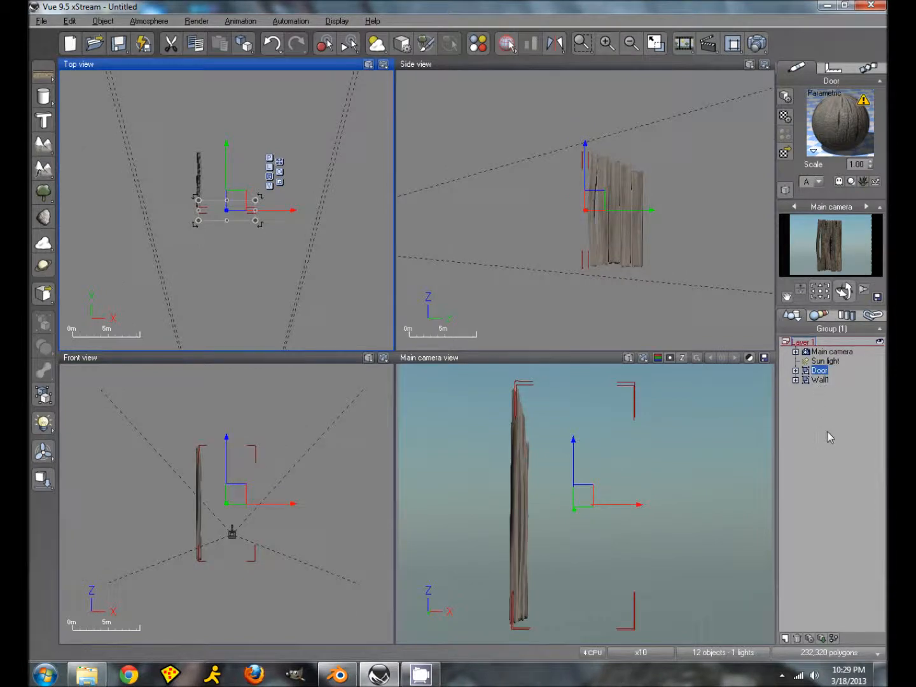
pyautogui.click(628, 357)
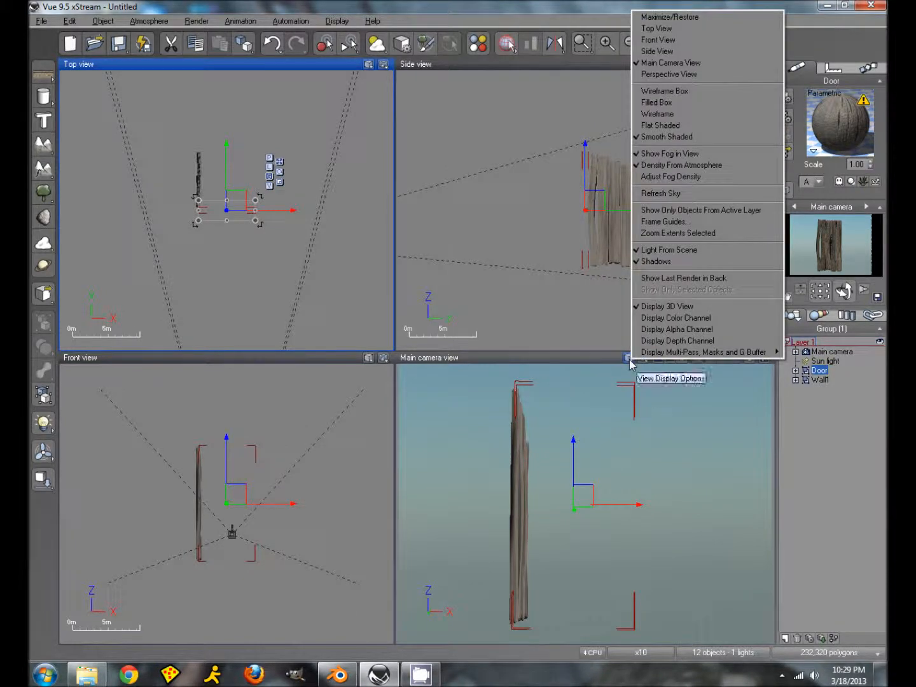
pyautogui.click(863, 428)
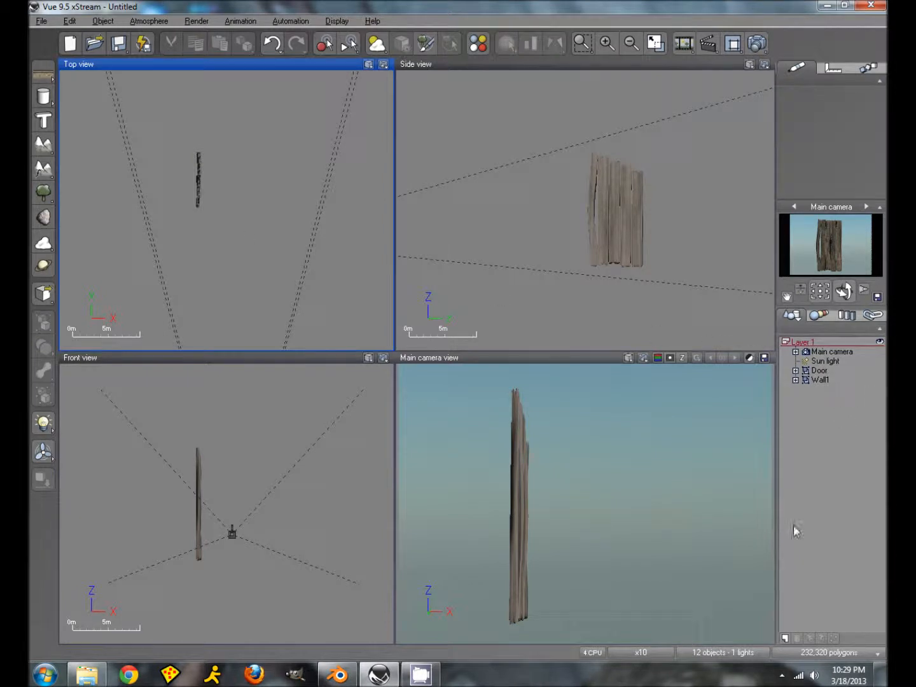
# Add a second layer and move the Door and Wall1 groups into it.
pyautogui.click(785, 639)
pyautogui.moveTo(815, 379)
pyautogui.mouseDown()
pyautogui.moveTo(810, 398)
pyautogui.moveTo(805, 381)
pyautogui.mouseUp()
pyautogui.click(656, 359)
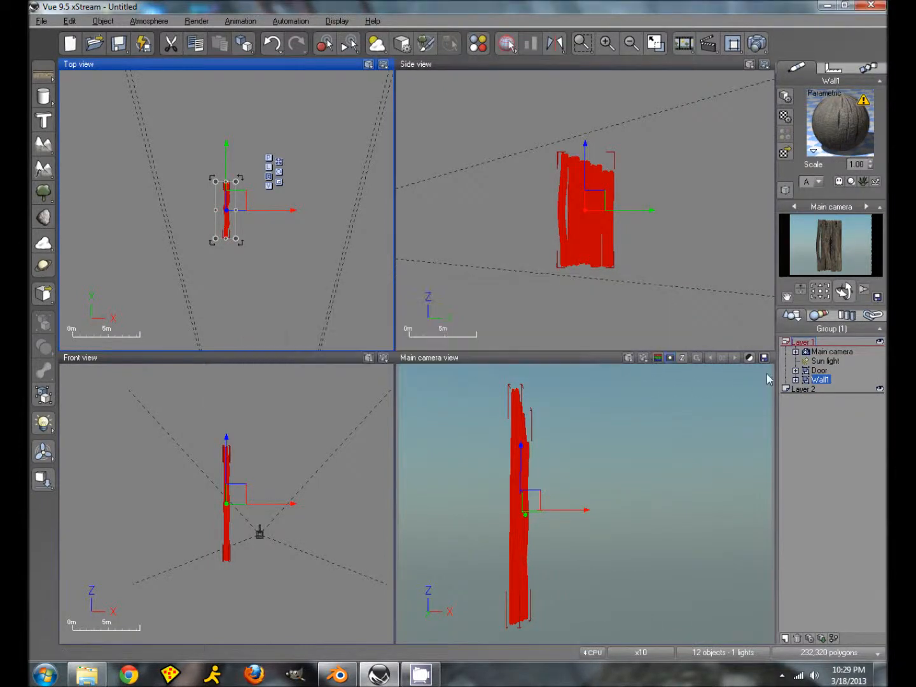
pyautogui.moveTo(816, 383); pyautogui.dragTo(817, 381)
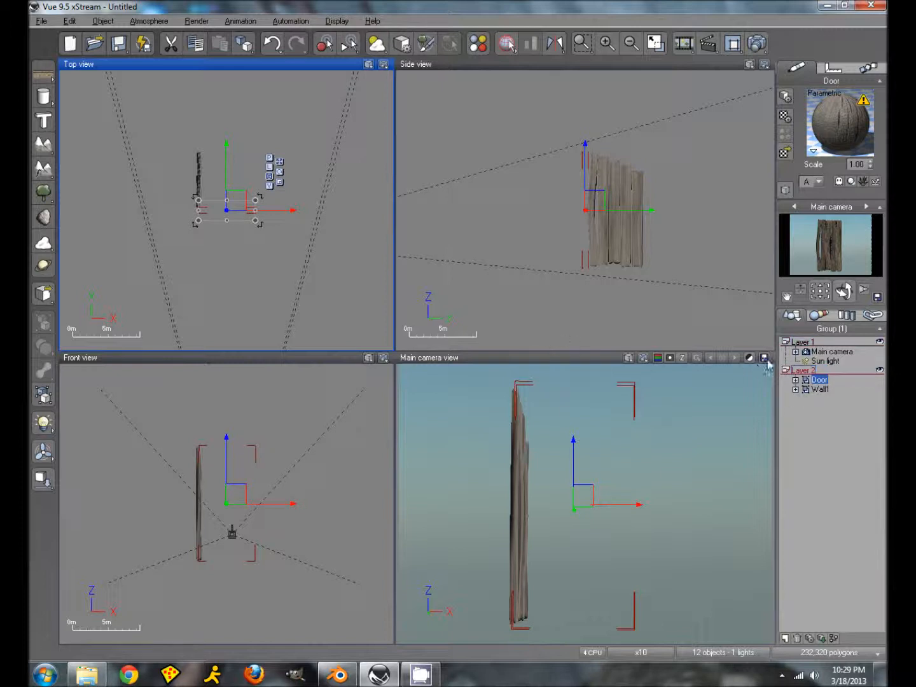
# Duplicate the Wall1 group along the X axis and align the copy with the opposite end of the Door group.
pyautogui.click(820, 389)
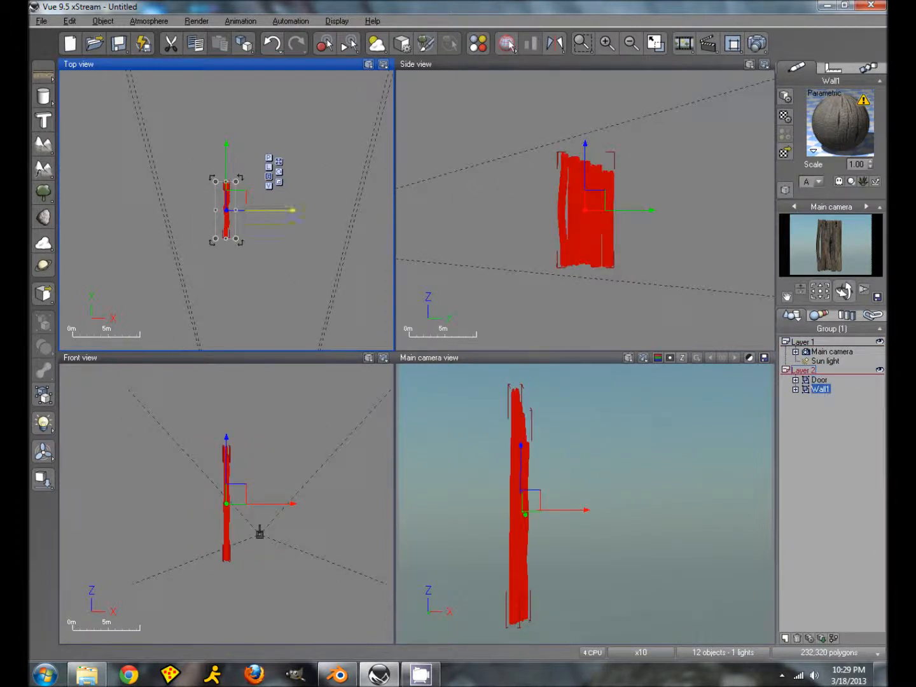
pyautogui.keyDown('alt'); pyautogui.moveTo(275, 210); pyautogui.dragTo(324, 210); pyautogui.keyUp('alt')
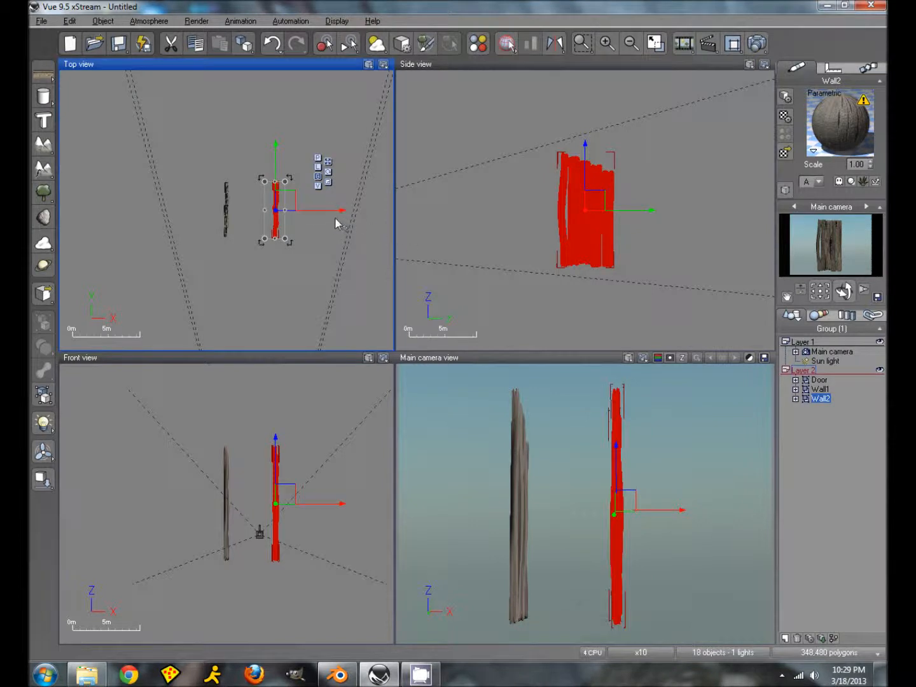
pyautogui.moveTo(338, 210); pyautogui.dragTo(341, 211)
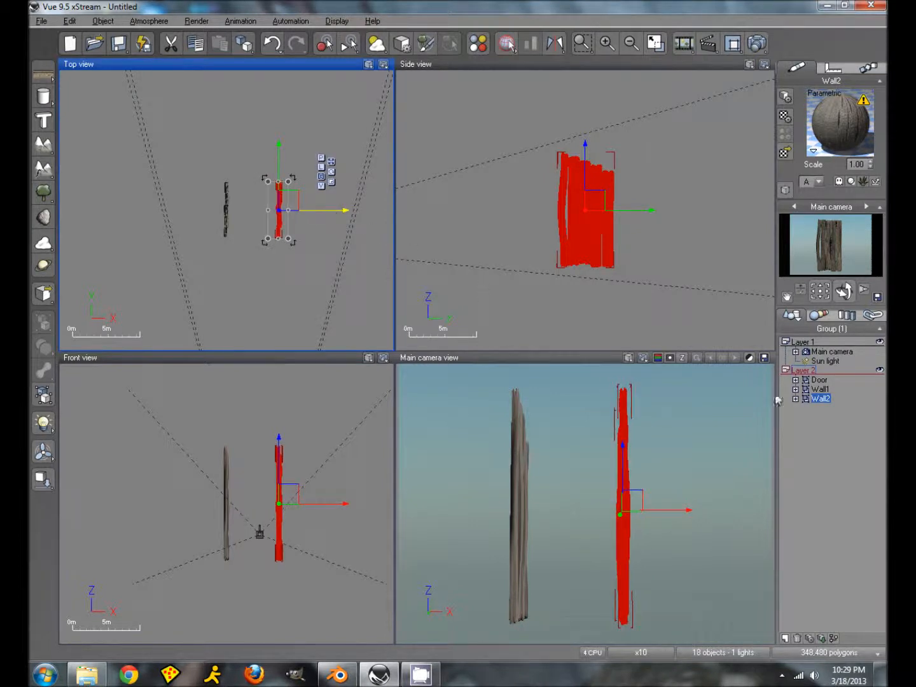
# Expand the Door group to list its individual boards.
pyautogui.click(818, 382)
pyautogui.click(795, 380)
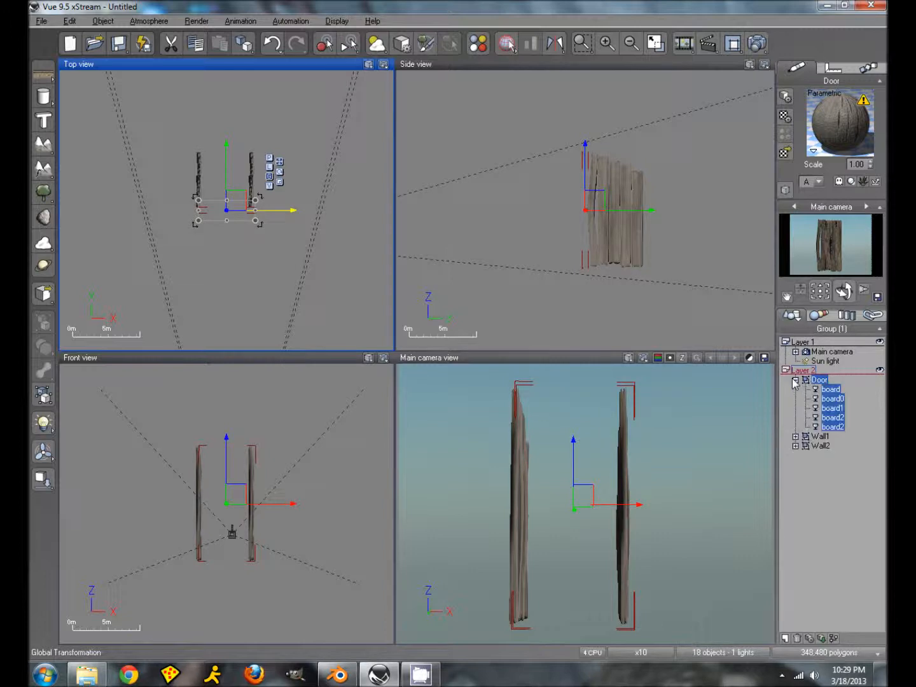
pyautogui.click(831, 389)
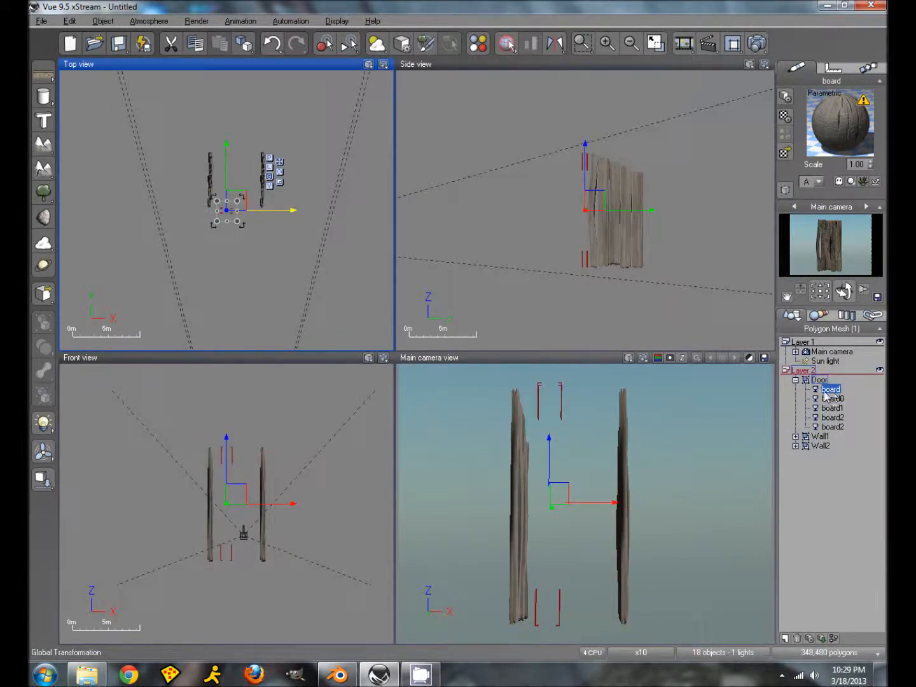
pyautogui.click(818, 380)
pyautogui.rightClick(817, 384)
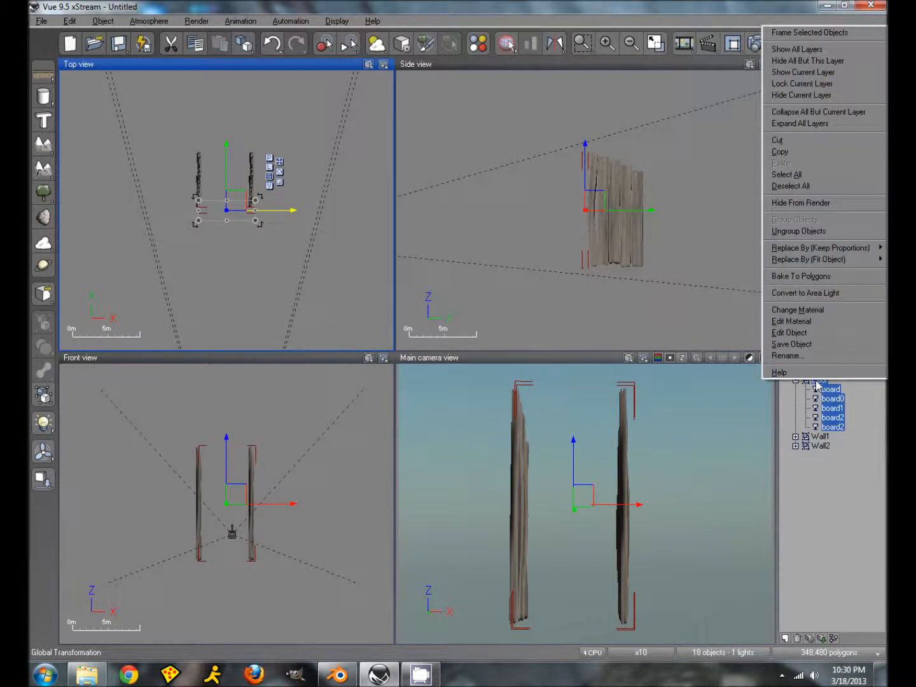
pyautogui.click(825, 463)
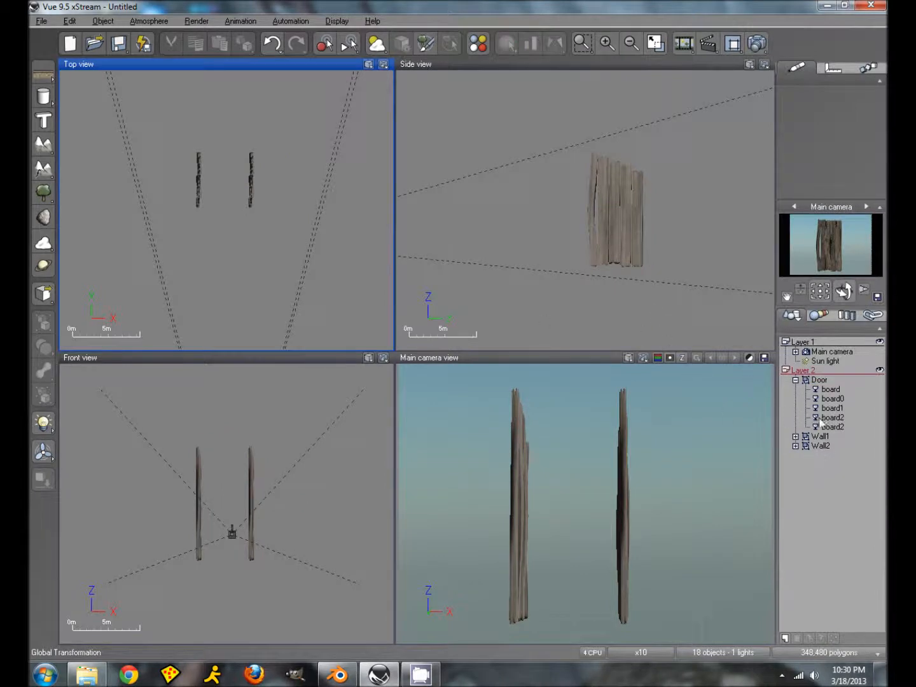
# Duplicate the Door's first board and move the copy along X to just beyond the door's right edge, toggling Layer 2's visibility to refresh the display.
pyautogui.click(831, 390)
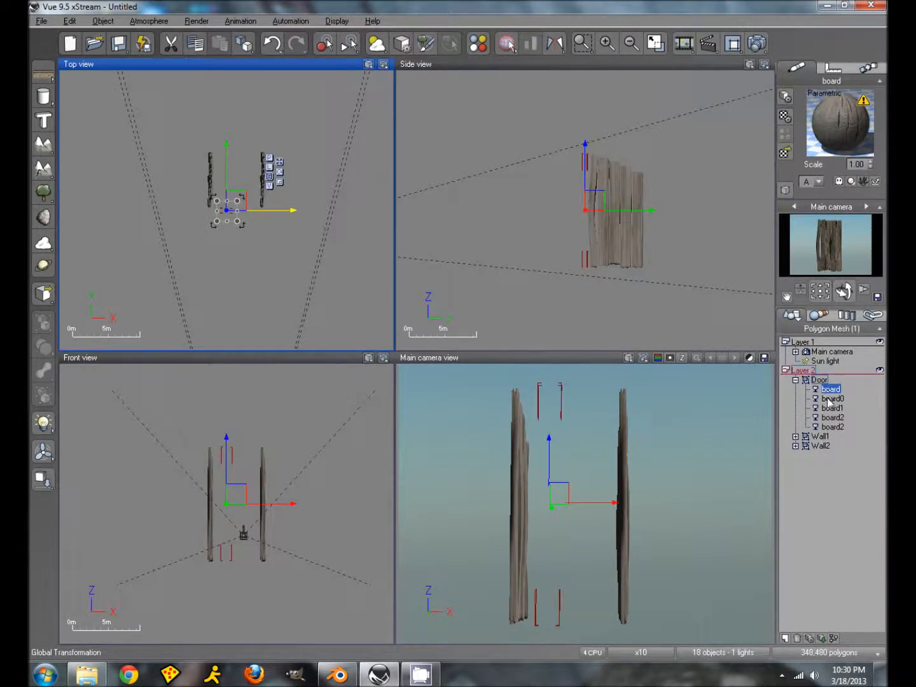
pyautogui.hotkey('ctrl', 'd')
pyautogui.moveTo(605, 505); pyautogui.dragTo(664, 507)
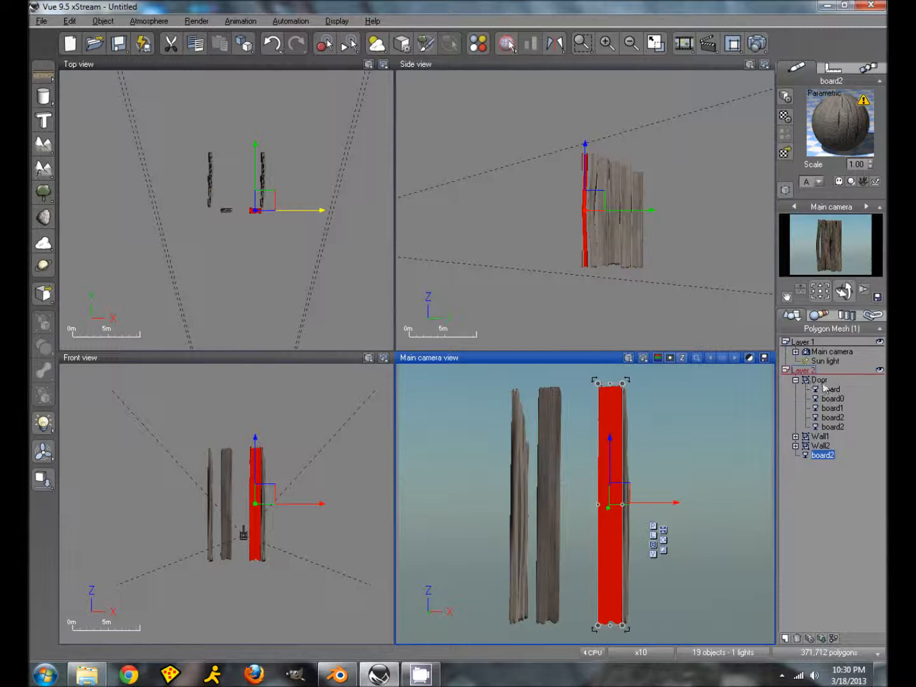
pyautogui.click(879, 370)
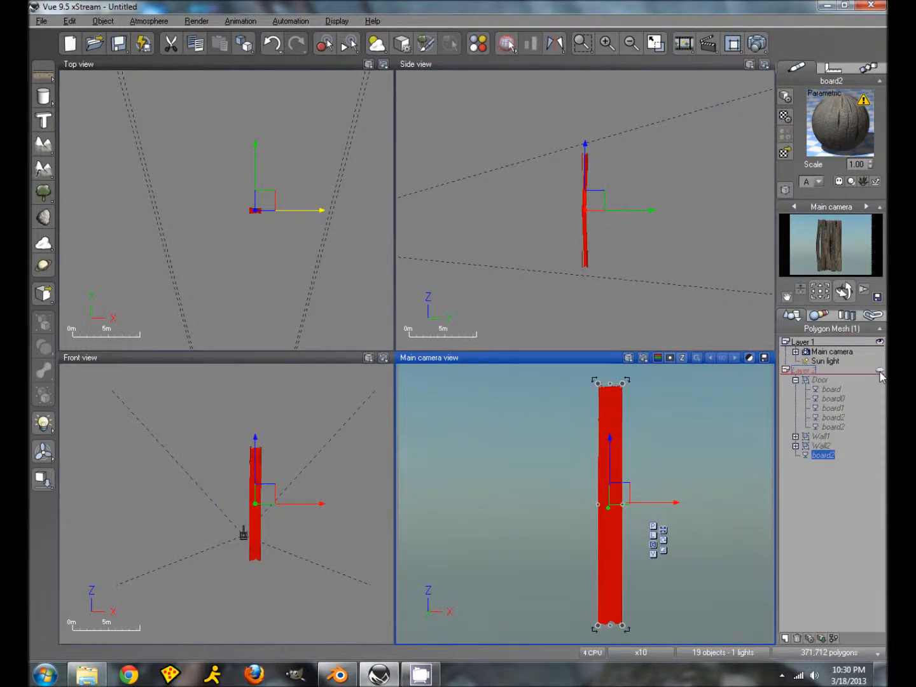
pyautogui.click(879, 371)
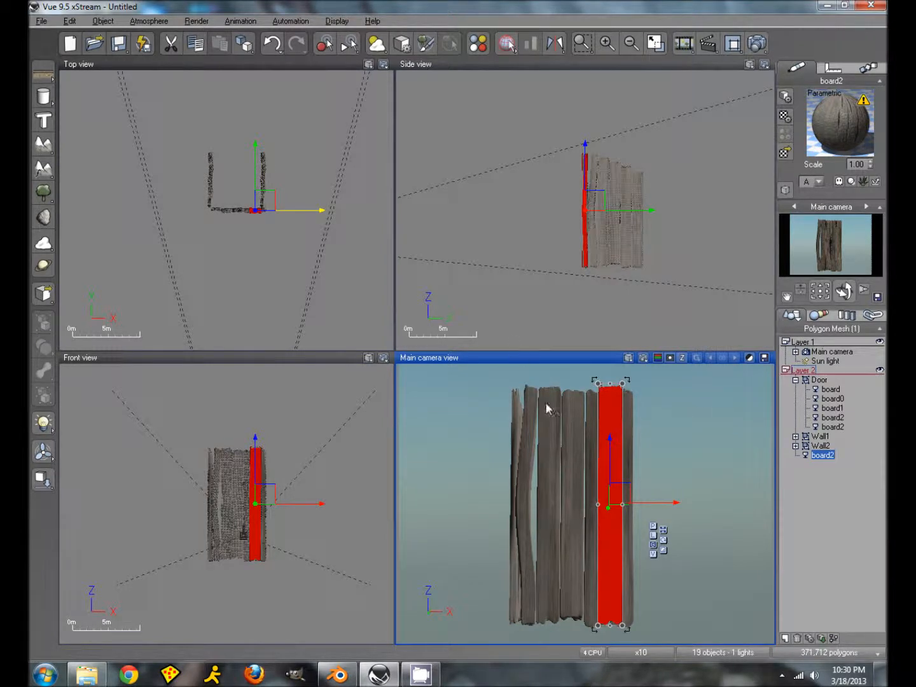
pyautogui.moveTo(661, 502); pyautogui.dragTo(695, 517)
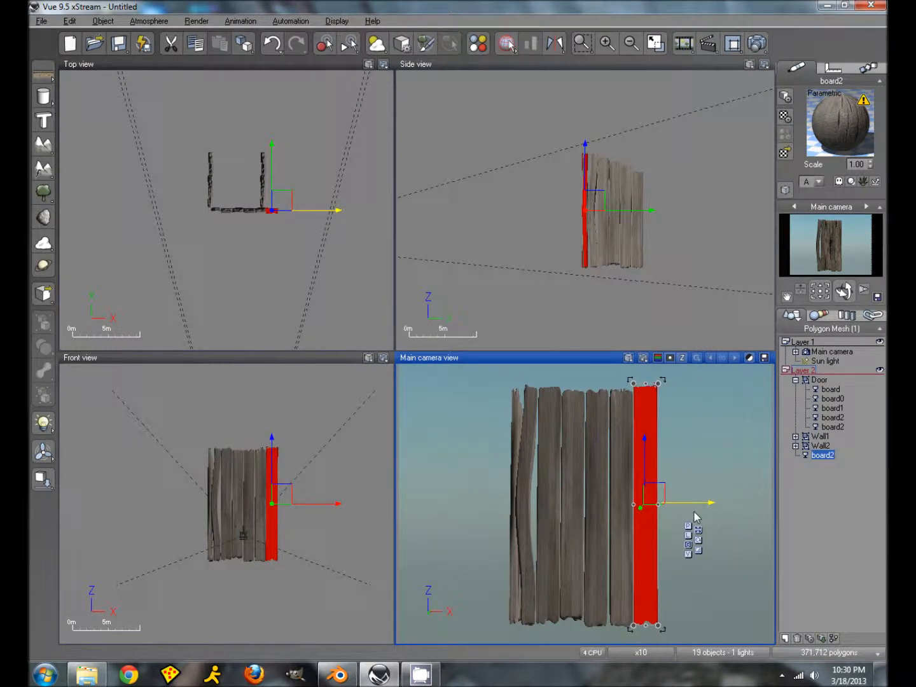
# Stretch the new end board upward so its top rises above the door boards.
pyautogui.moveTo(646, 383); pyautogui.dragTo(646, 357)
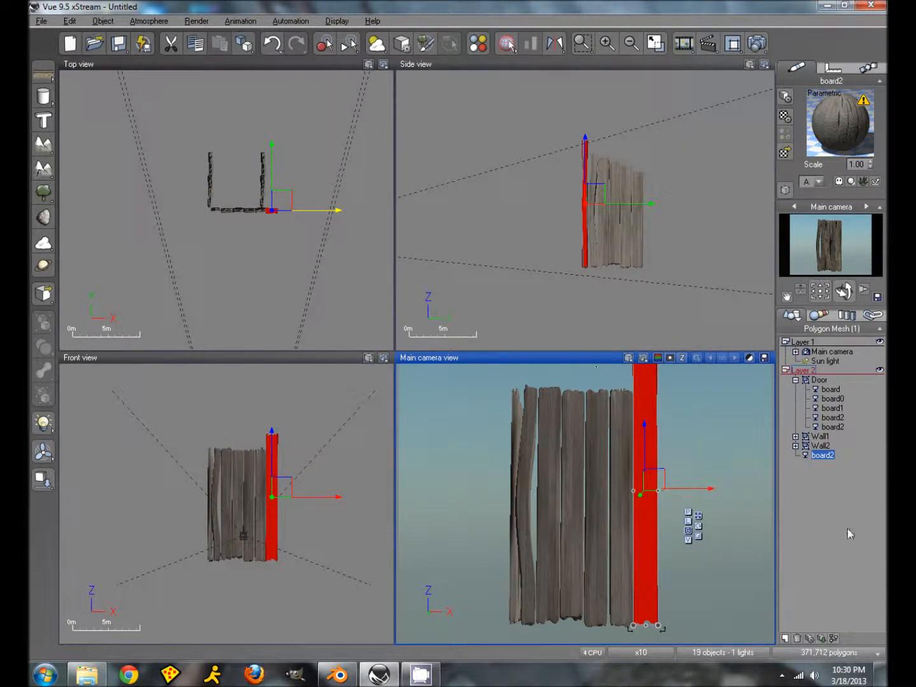
pyautogui.moveTo(715, 508); pyautogui.dragTo(722, 533, button='right')
# Duplicate the tall end board and move the copy along X until it meets the door's left edge.
pyautogui.hotkey('ctrl', 'd')
pyautogui.moveTo(713, 509); pyautogui.dragTo(547, 509)
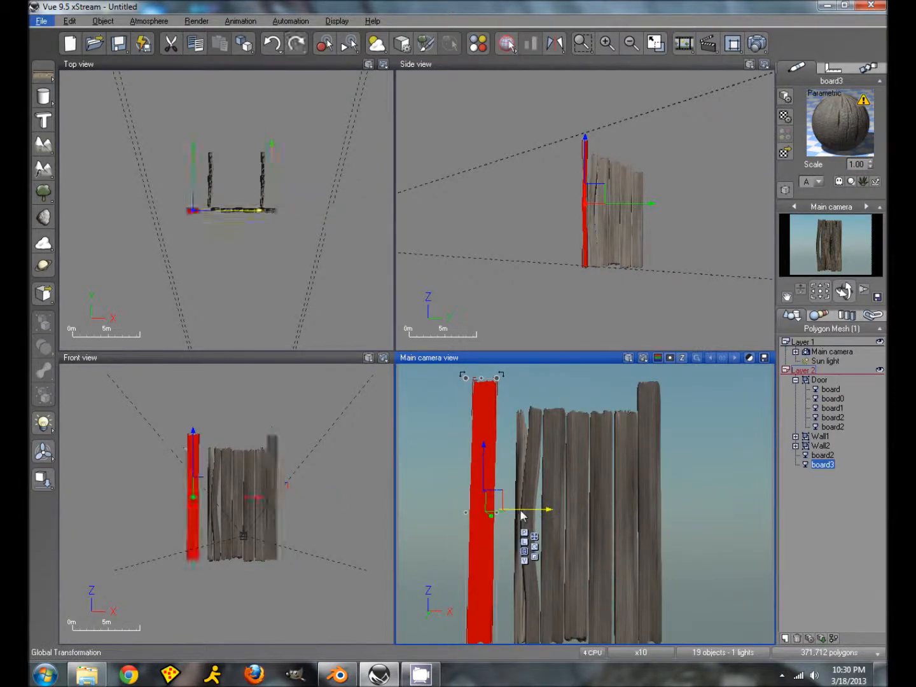
pyautogui.click(523, 512)
pyautogui.click(480, 513)
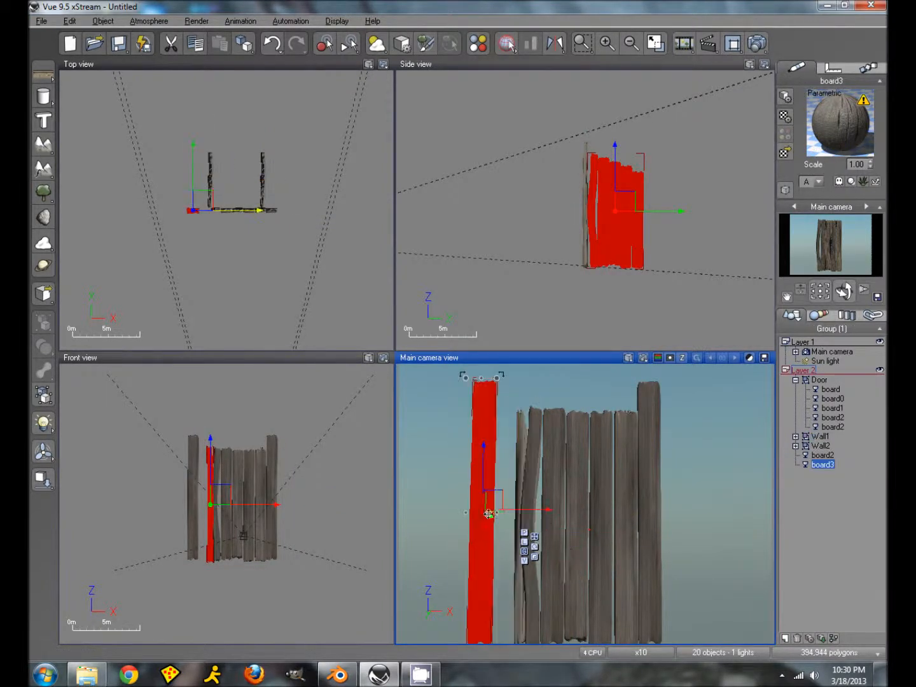
pyautogui.moveTo(518, 510); pyautogui.dragTo(541, 513)
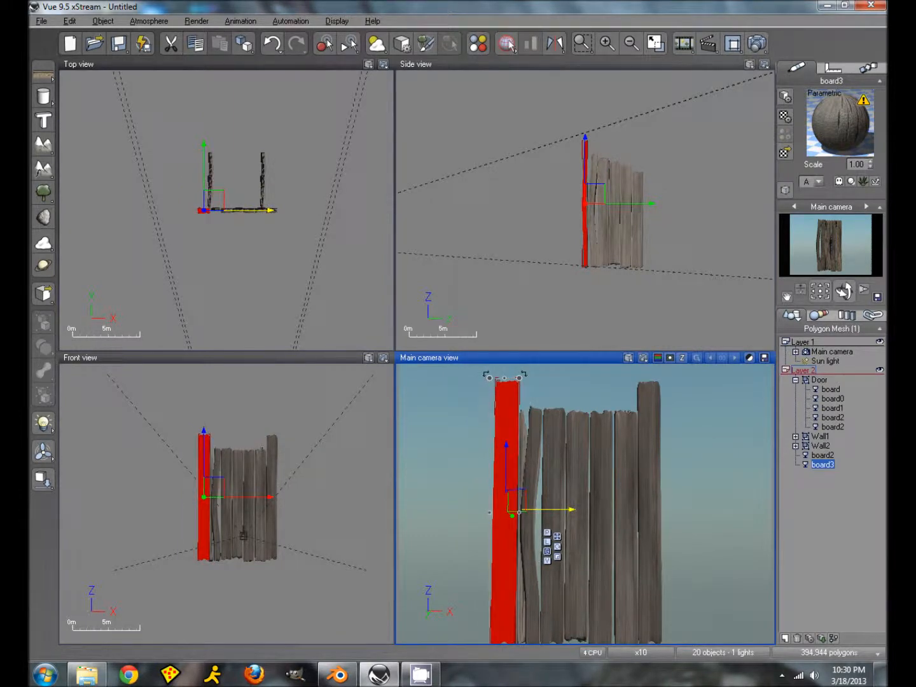
# Raise the top of the left tall board slightly so it differs in height from the right one.
pyautogui.click(280, 294)
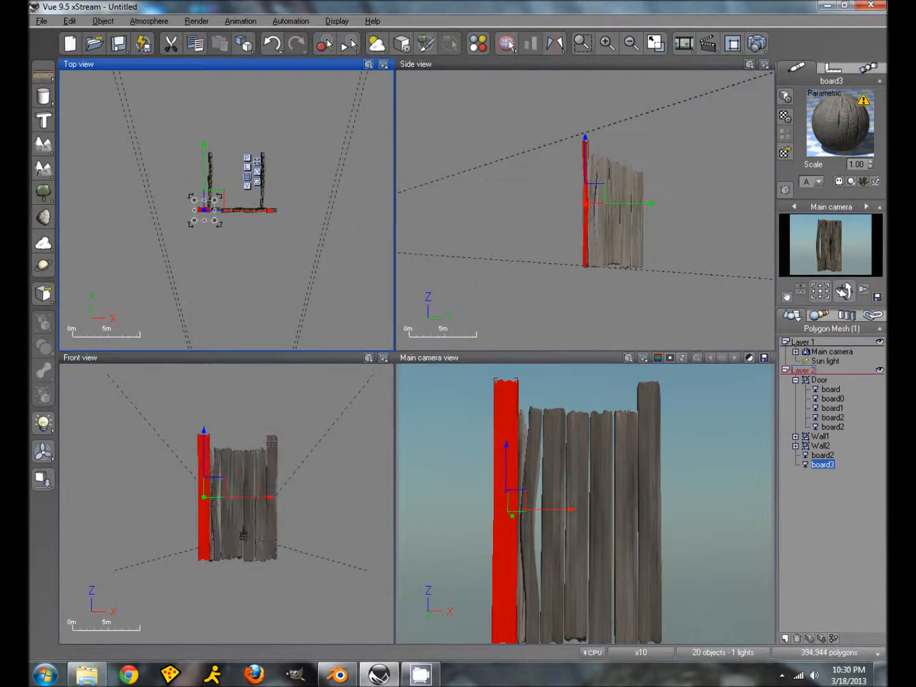
pyautogui.click(506, 382)
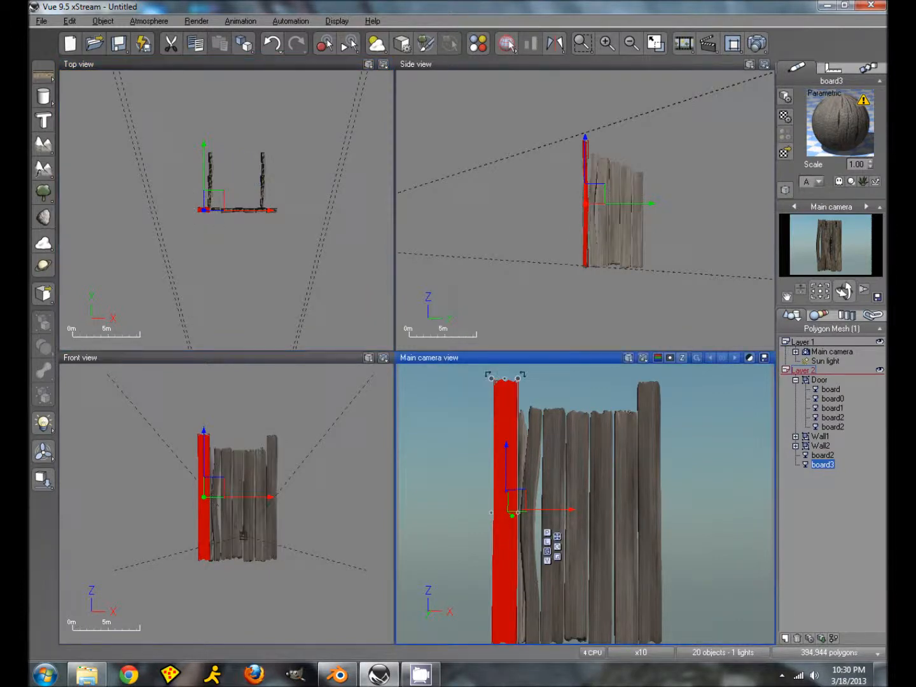
pyautogui.moveTo(505, 384); pyautogui.dragTo(506, 381)
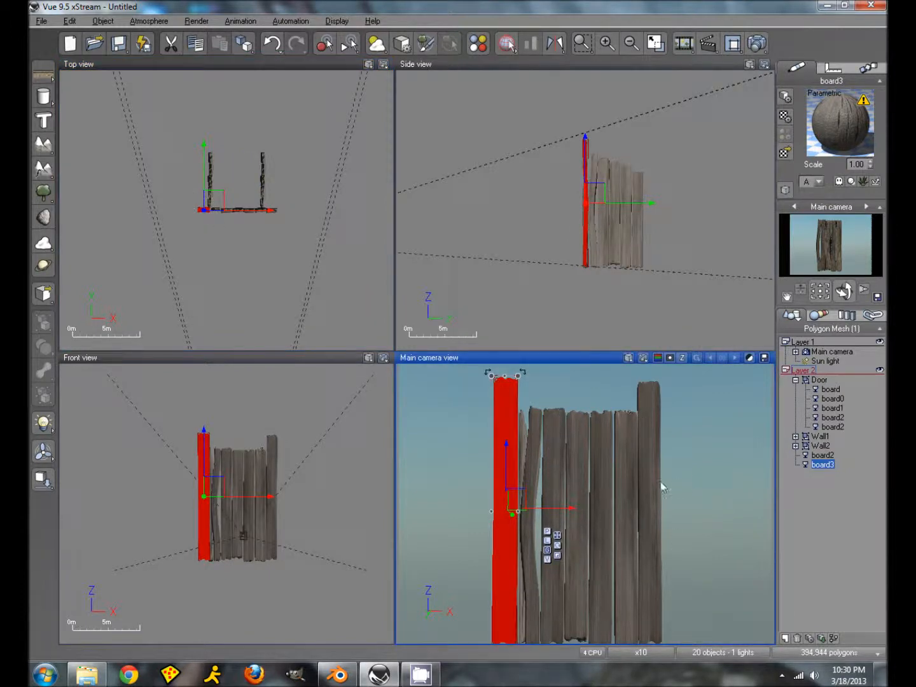
# Move Wall1 and Wall2 outward along the X axis so each one sits behind its tall end board.
pyautogui.click(828, 435)
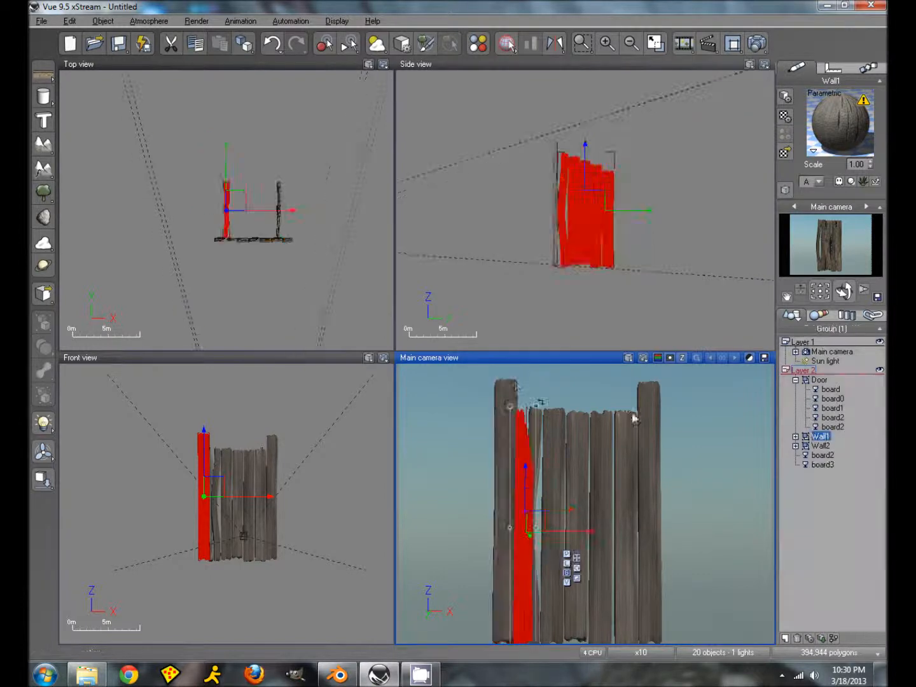
pyautogui.moveTo(266, 212); pyautogui.dragTo(258, 214)
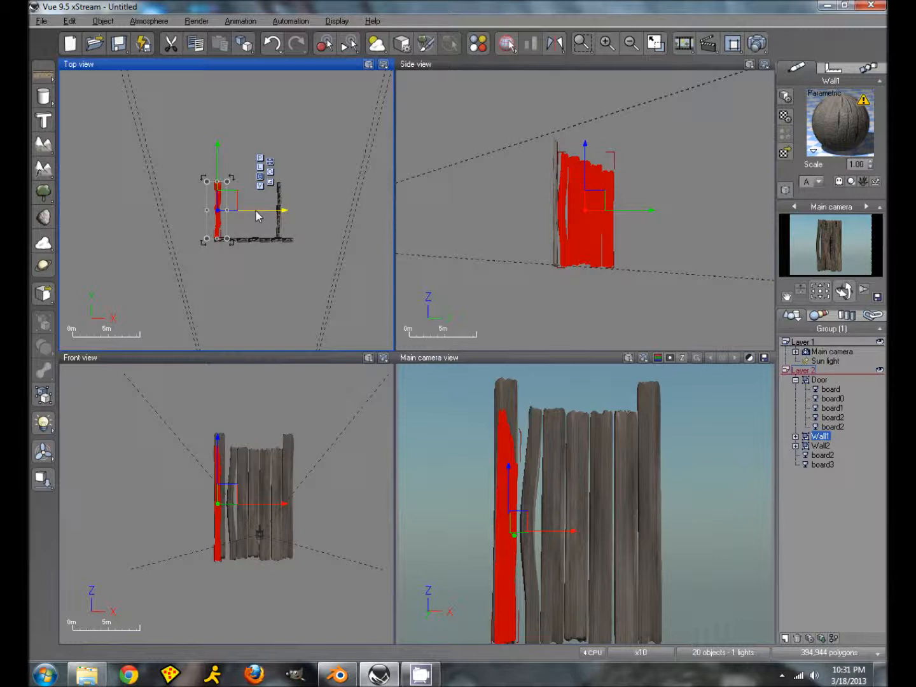
pyautogui.click(822, 446)
pyautogui.moveTo(282, 210); pyautogui.dragTo(289, 218)
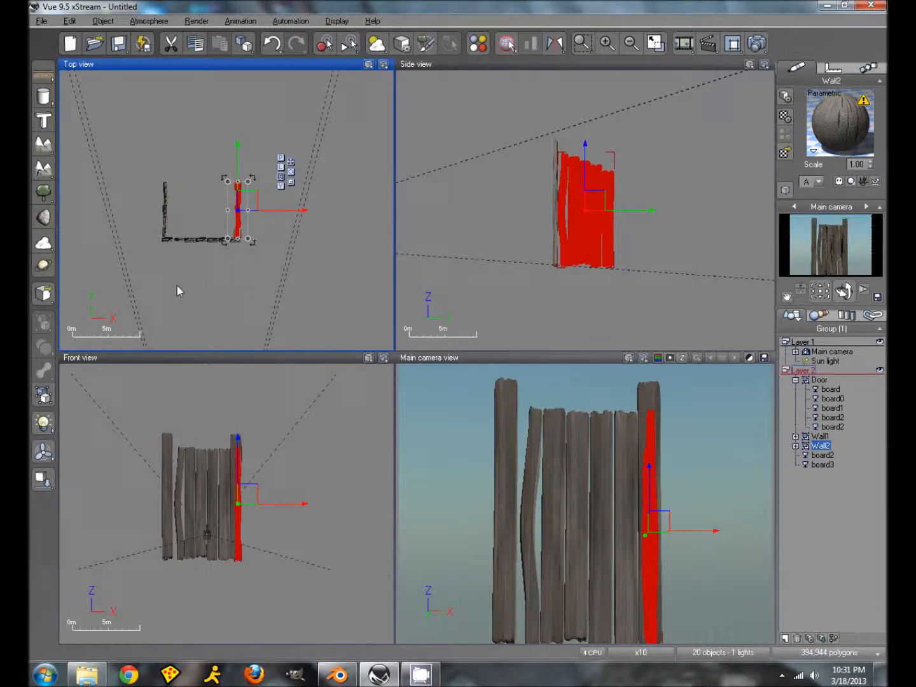
# Collapse the Door group's list of boards.
pyautogui.click(795, 446)
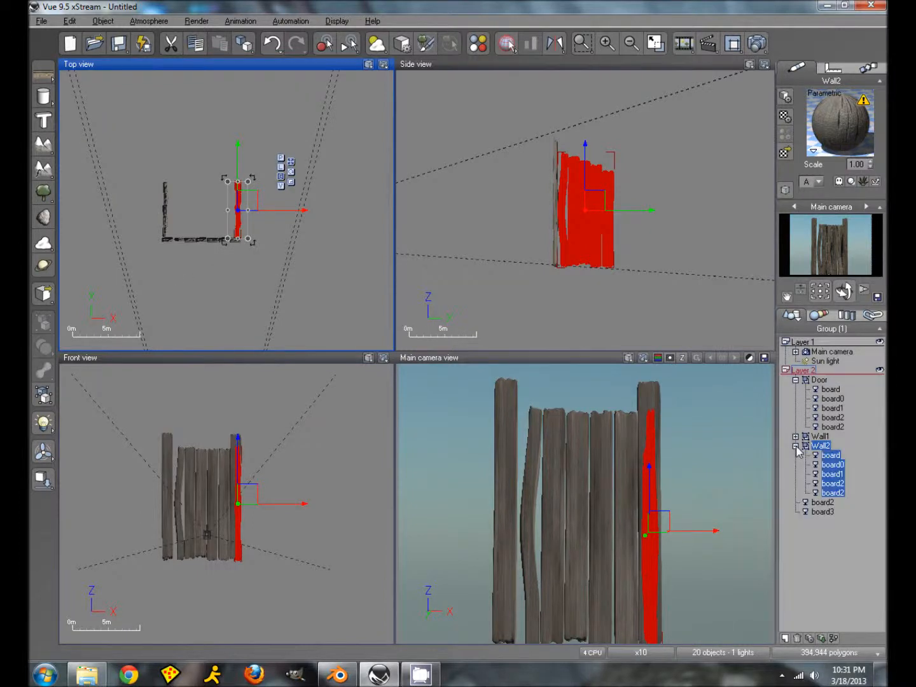
pyautogui.click(795, 446)
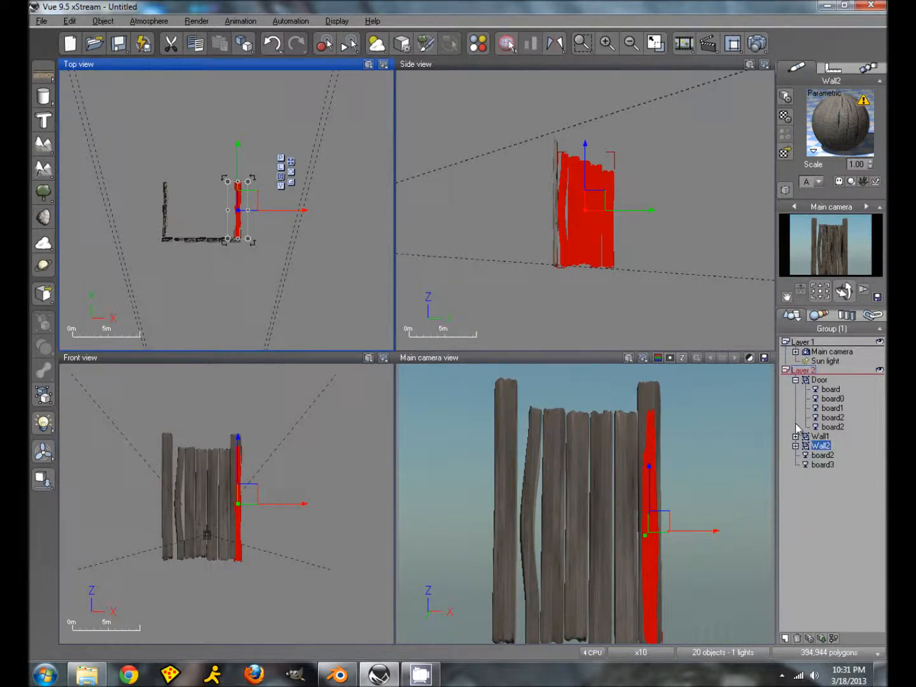
pyautogui.click(795, 381)
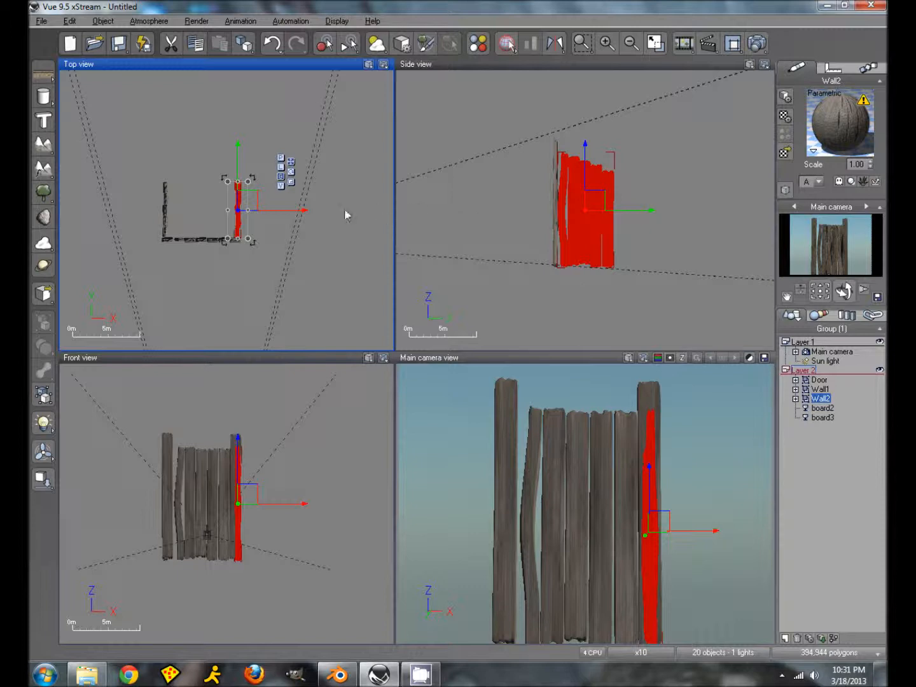
# Move the main camera to the left, turn it toward the plank structure, and pull it farther back for an angled view of the whole structure.
pyautogui.click(831, 352)
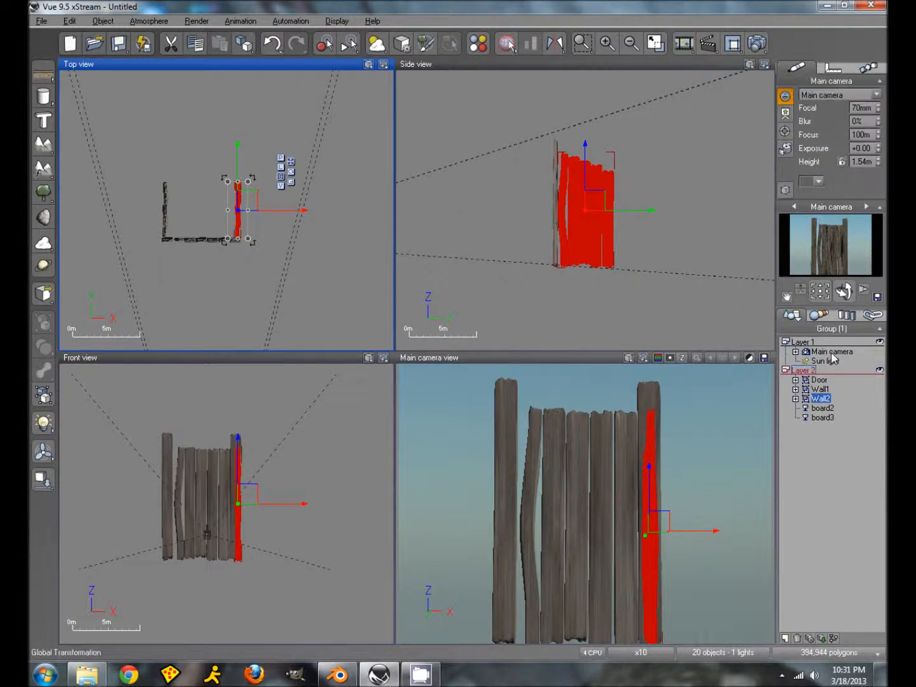
pyautogui.moveTo(238, 200); pyautogui.dragTo(129, 191)
pyautogui.moveTo(90, 83); pyautogui.dragTo(270, 232, button='right')
pyautogui.scroll(-4, 271, 231)
pyautogui.scroll(-4, 270, 231)
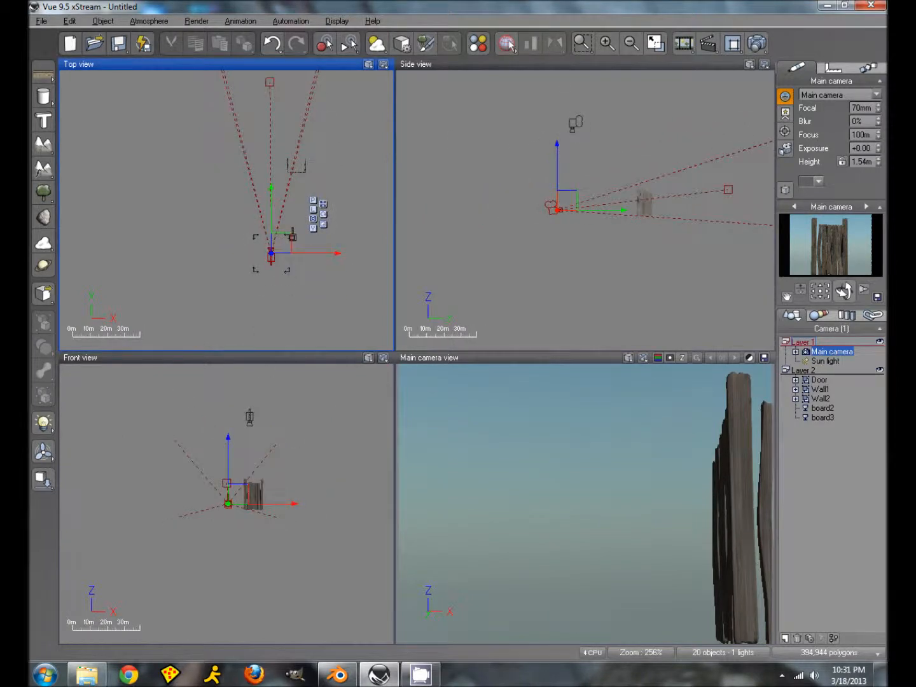
pyautogui.moveTo(290, 280); pyautogui.dragTo(288, 281)
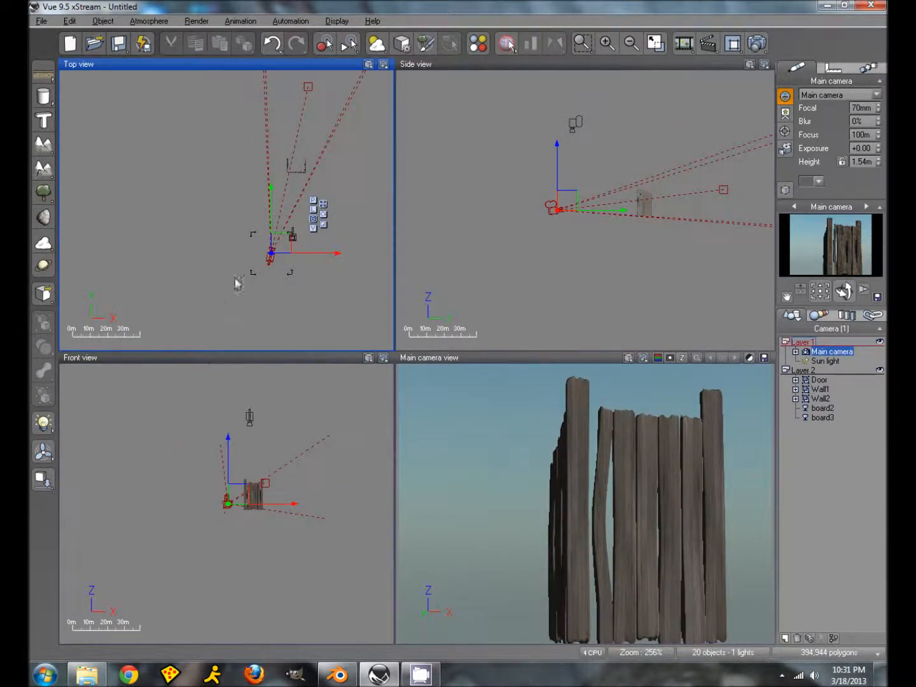
pyautogui.moveTo(266, 262); pyautogui.dragTo(255, 315)
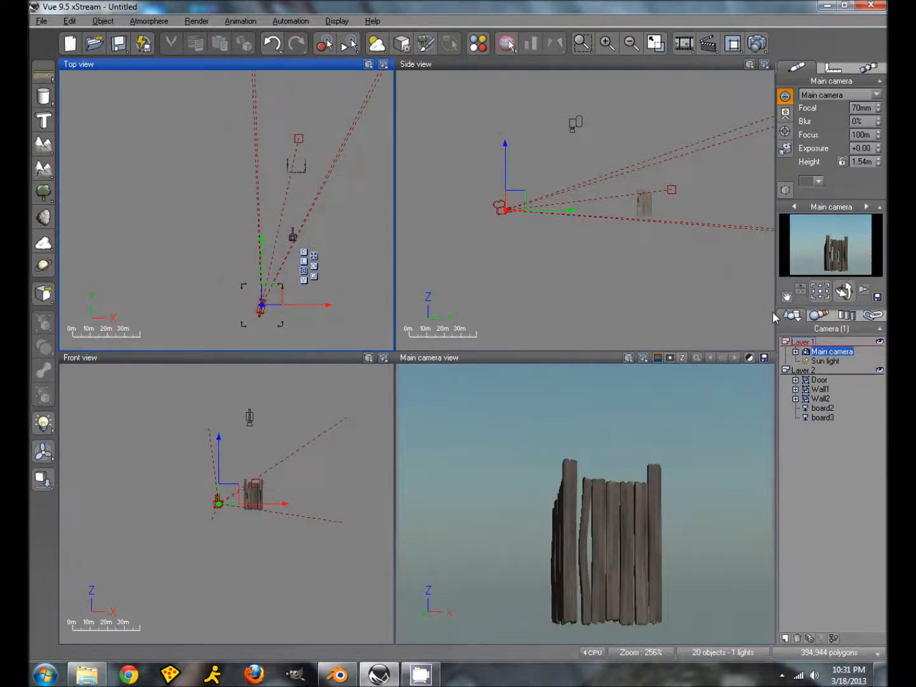
# Select Door, Wall1, Wall2, board2 and board3 together and stretch them upward to make the whole plank structure taller.
pyautogui.click(819, 381)
pyautogui.keyDown('shift'); pyautogui.click(820, 417); pyautogui.keyUp('shift')
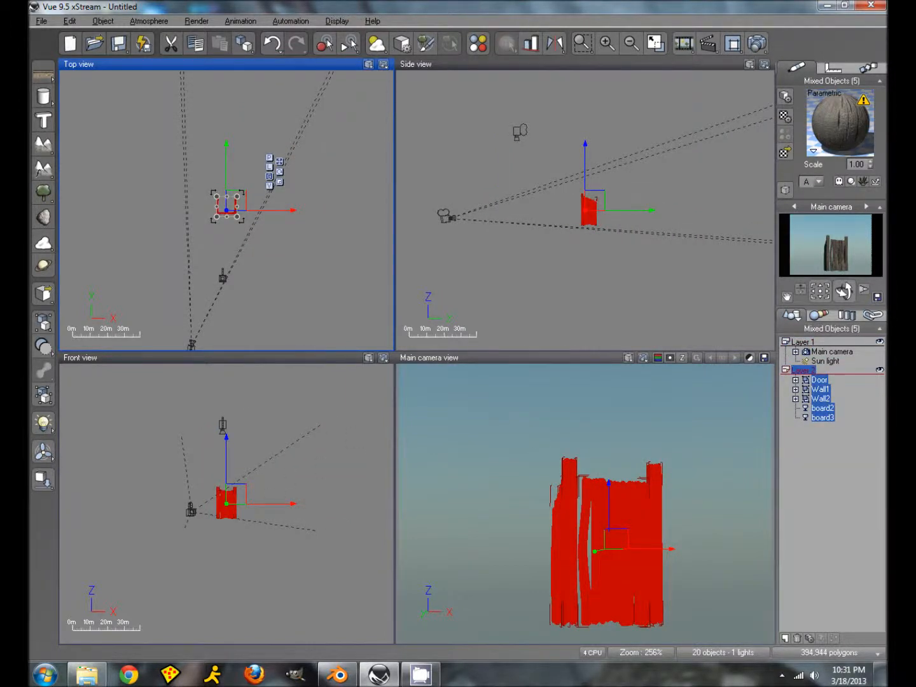
pyautogui.click(228, 501)
pyautogui.moveTo(226, 489); pyautogui.dragTo(226, 477)
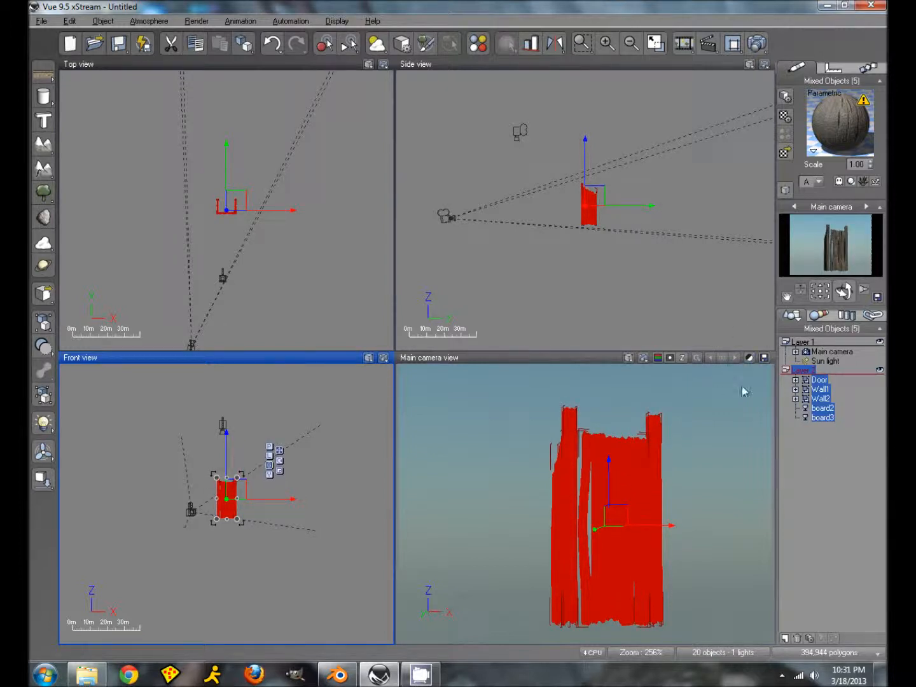
# Add a cube, move it to the rear edge of the side walls, and flatten it into a thin upright panel.
pyautogui.click(249, 222)
pyautogui.moveTo(43, 106)
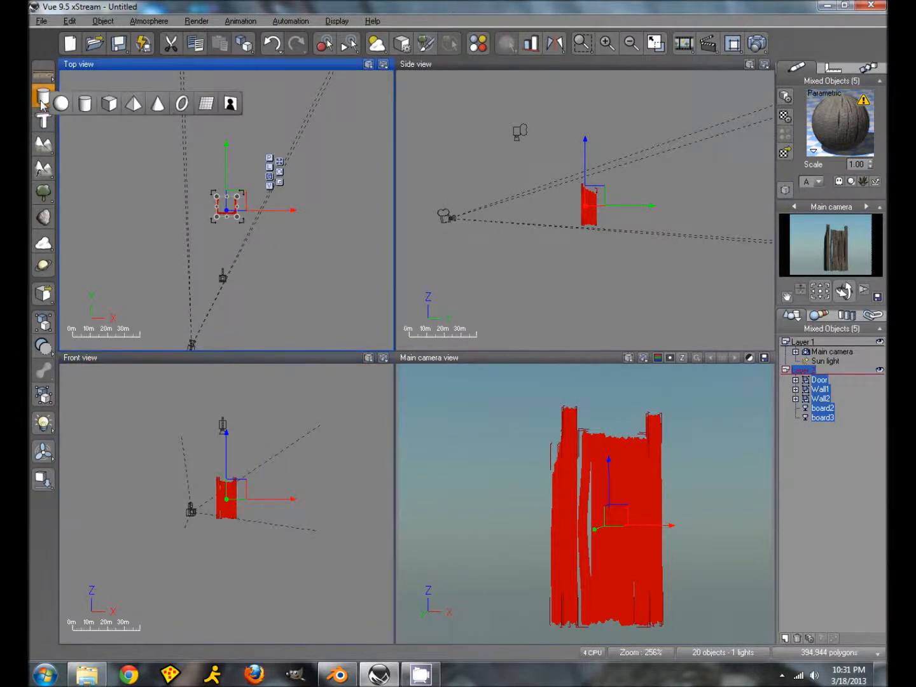
pyautogui.click(109, 103)
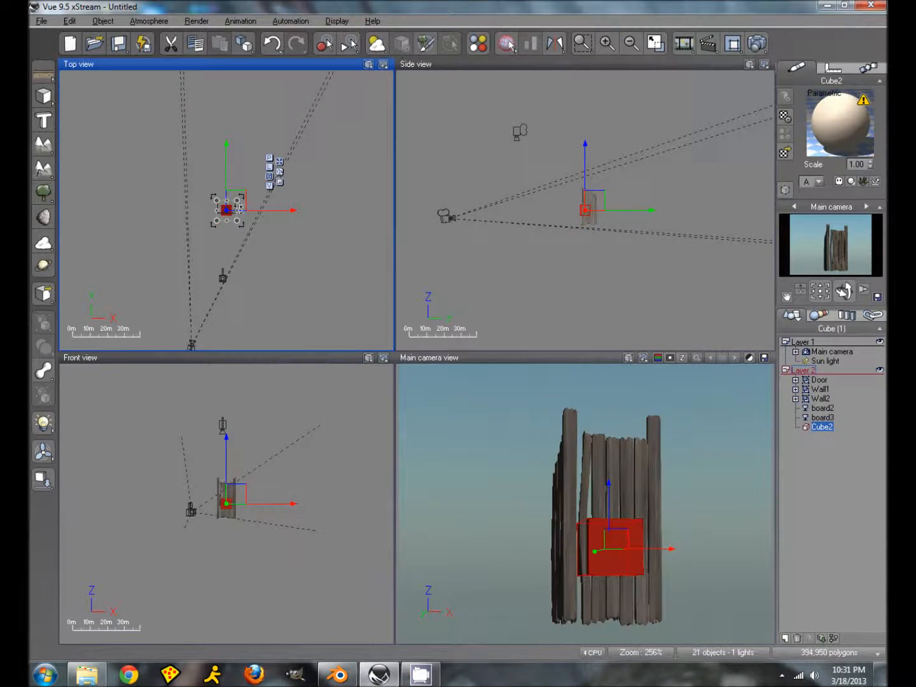
pyautogui.click(626, 214)
pyautogui.moveTo(627, 214); pyautogui.dragTo(601, 191)
pyautogui.scroll(5, 601, 202)
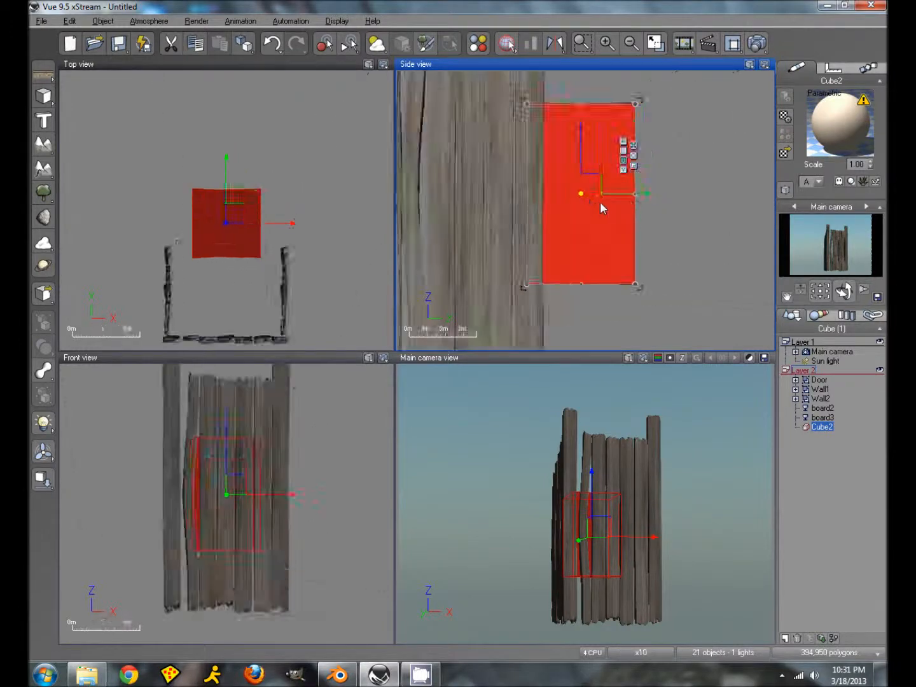
pyautogui.moveTo(635, 193); pyautogui.dragTo(562, 194)
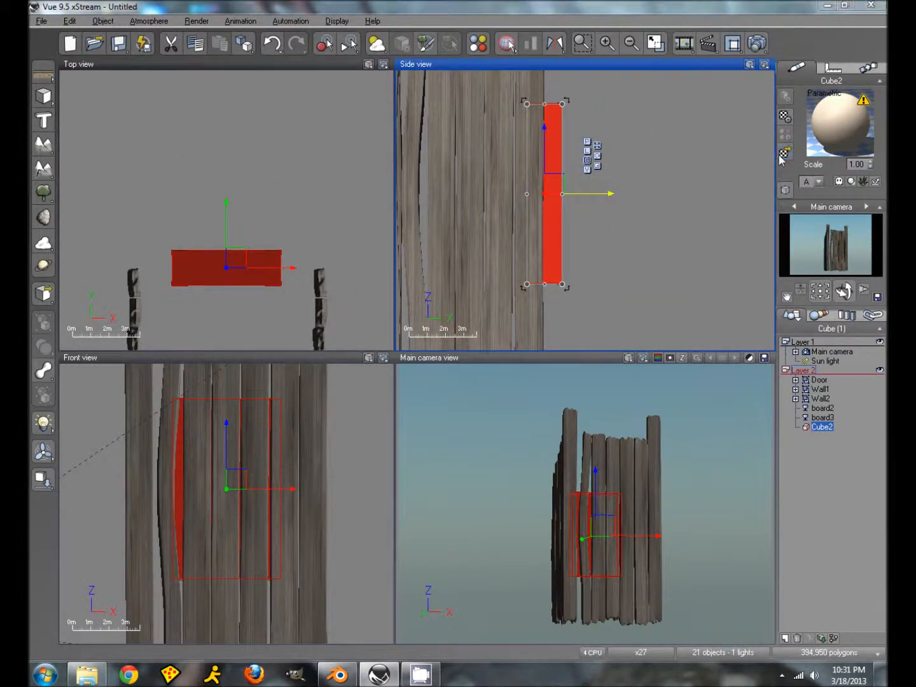
# Apply the Flat black material from the Basic collection to the back panel.
pyautogui.click(784, 152)
pyautogui.scroll(2, 326, 324)
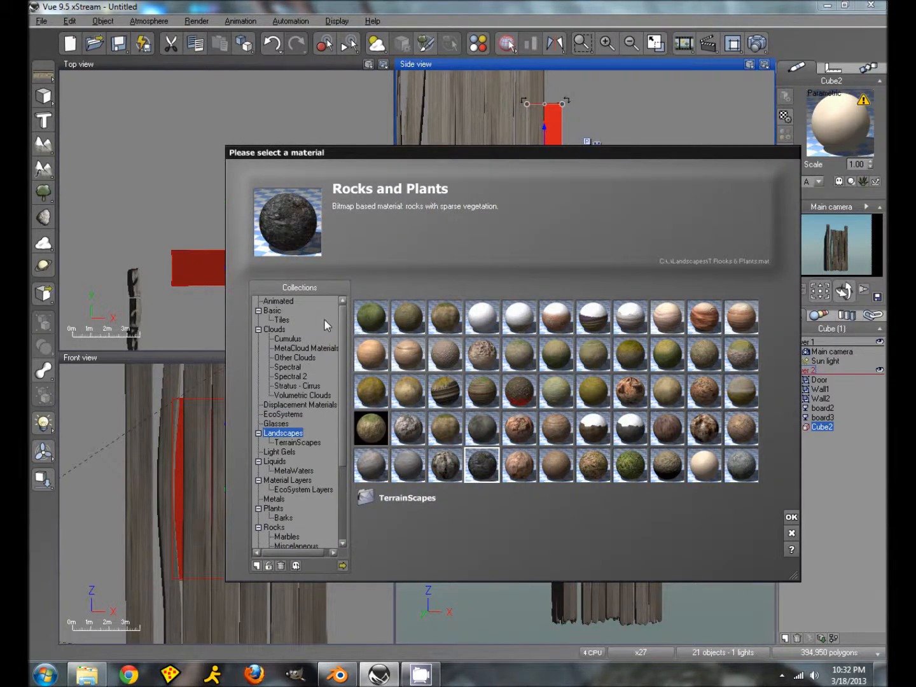
pyautogui.click(272, 311)
pyautogui.click(371, 318)
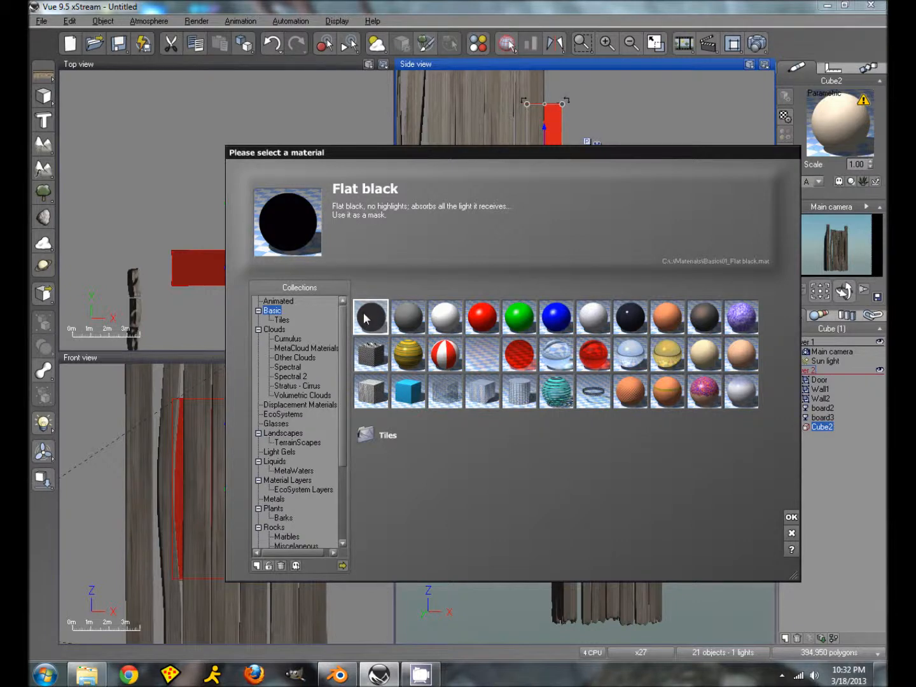
pyautogui.doubleClick(365, 317)
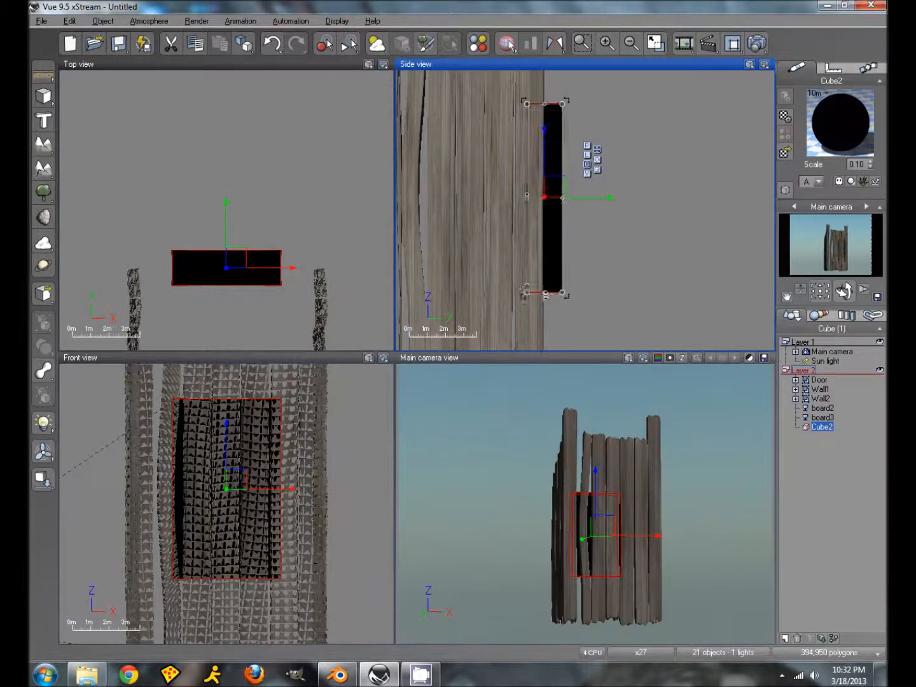
# Widen the black back panel to span between both side walls and make it thinner.
pyautogui.click(245, 262)
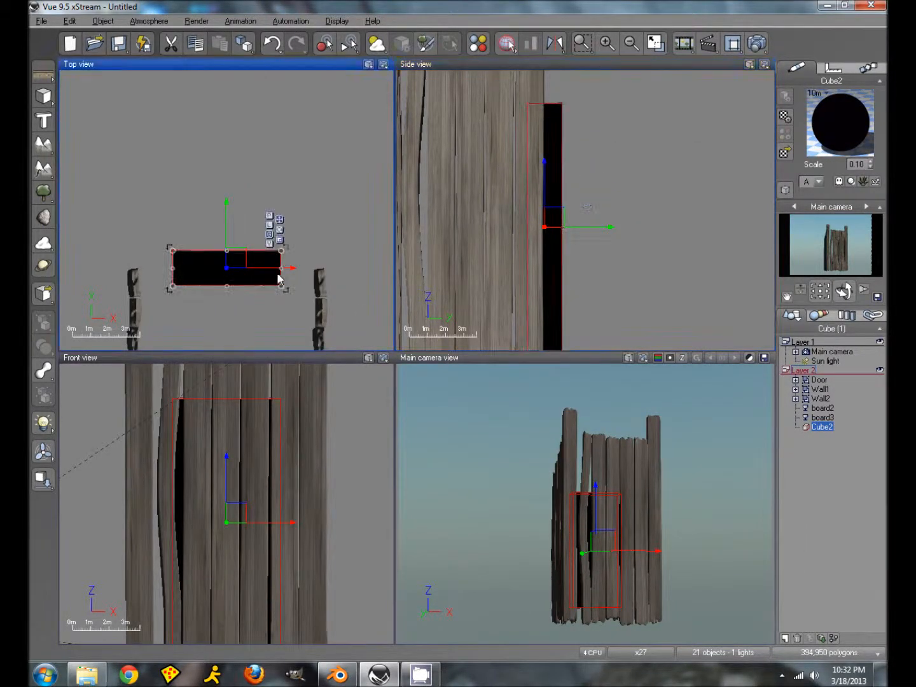
pyautogui.moveTo(281, 268); pyautogui.dragTo(313, 267)
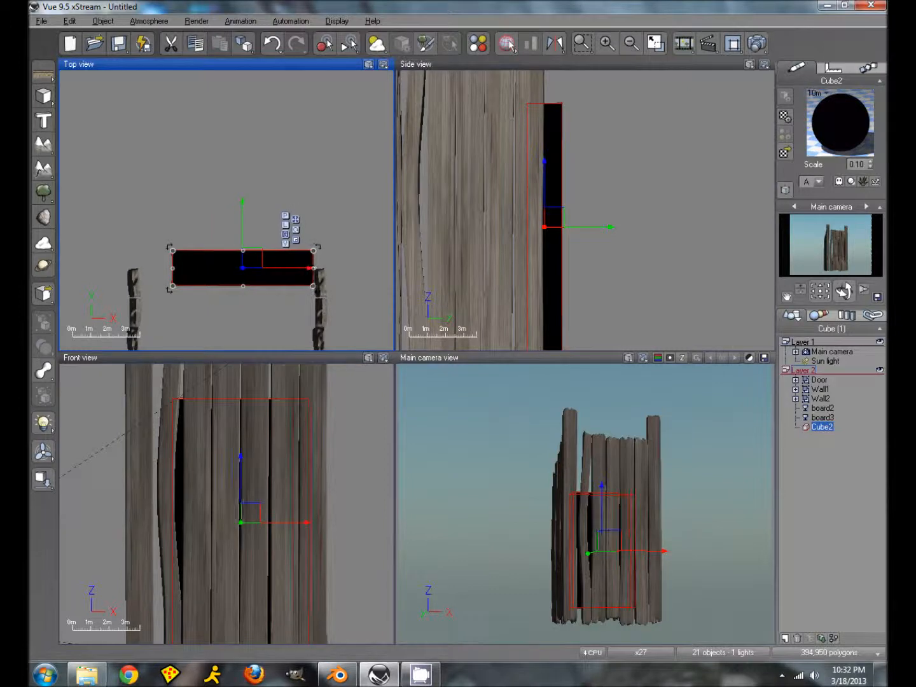
pyautogui.moveTo(243, 250); pyautogui.dragTo(244, 268)
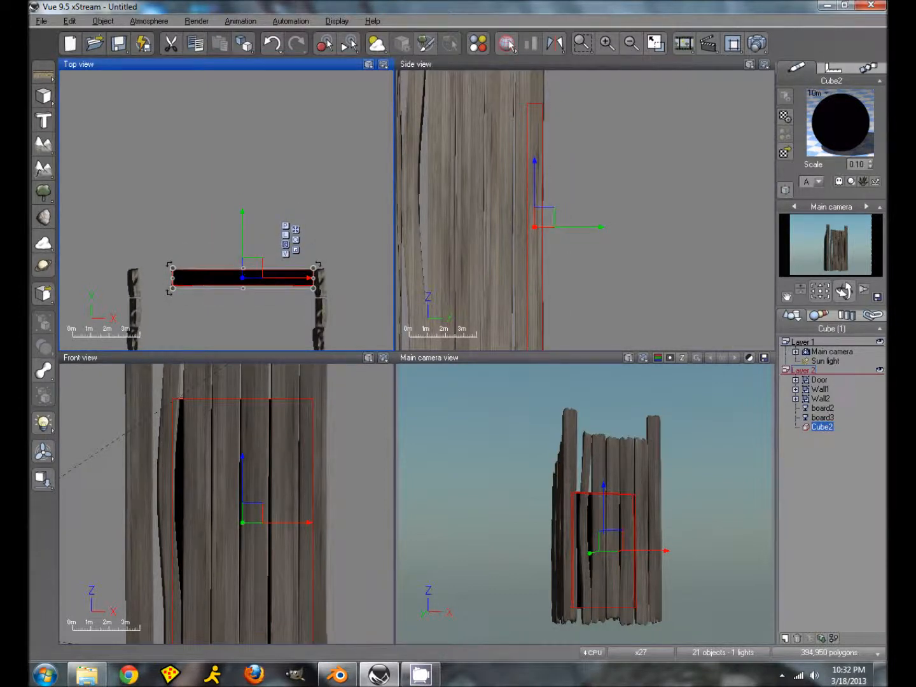
pyautogui.moveTo(173, 278); pyautogui.dragTo(140, 278)
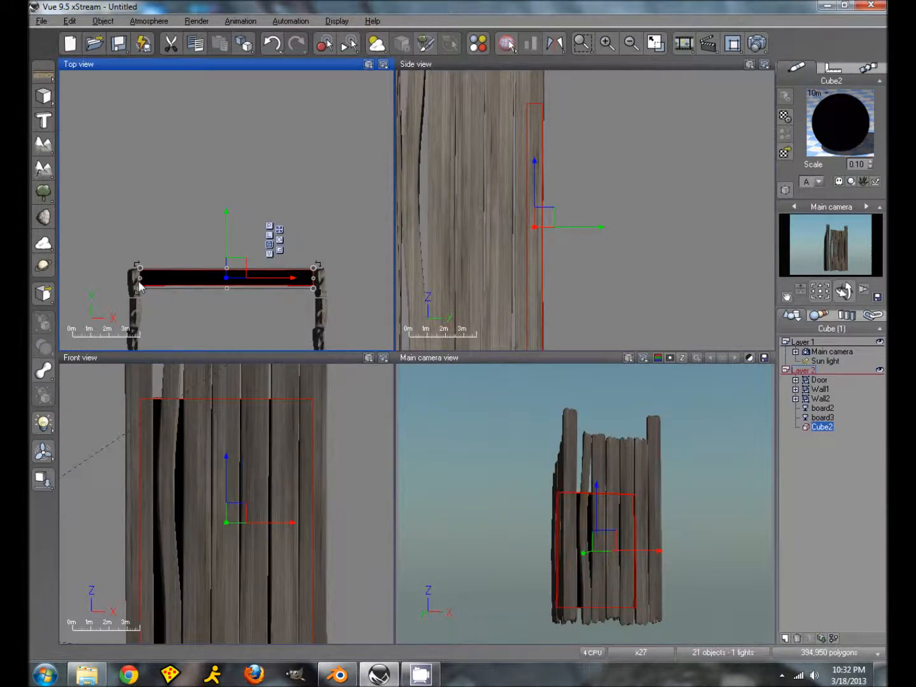
# Extend the black back panel up to near the top of the rear wall boards and down to their base.
pyautogui.scroll(-2, 247, 424)
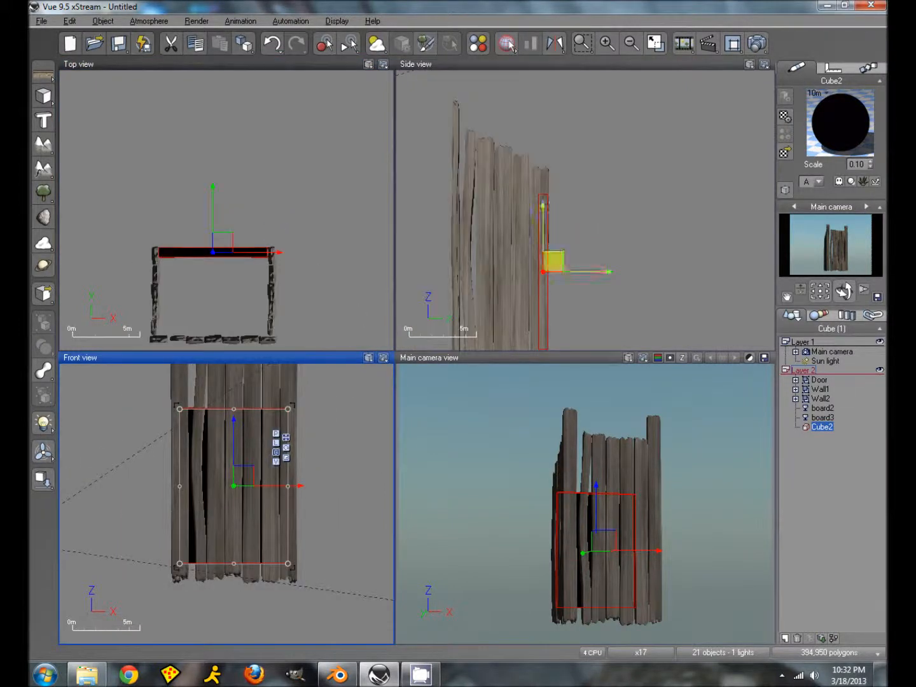
pyautogui.click(548, 218)
pyautogui.moveTo(543, 198); pyautogui.dragTo(542, 167)
pyautogui.scroll(-2, 581, 258)
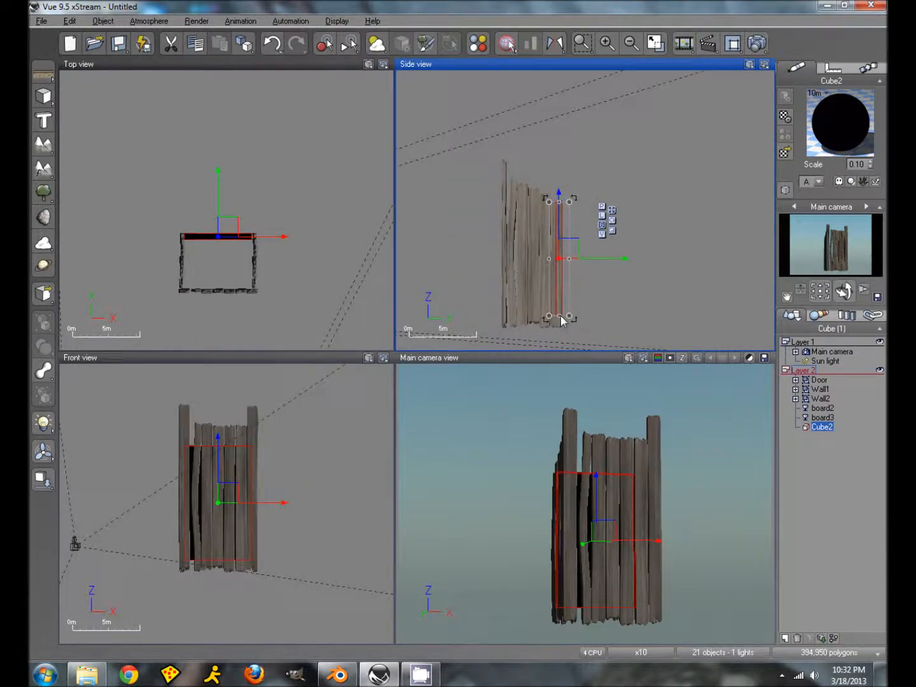
pyautogui.moveTo(561, 320); pyautogui.dragTo(561, 330)
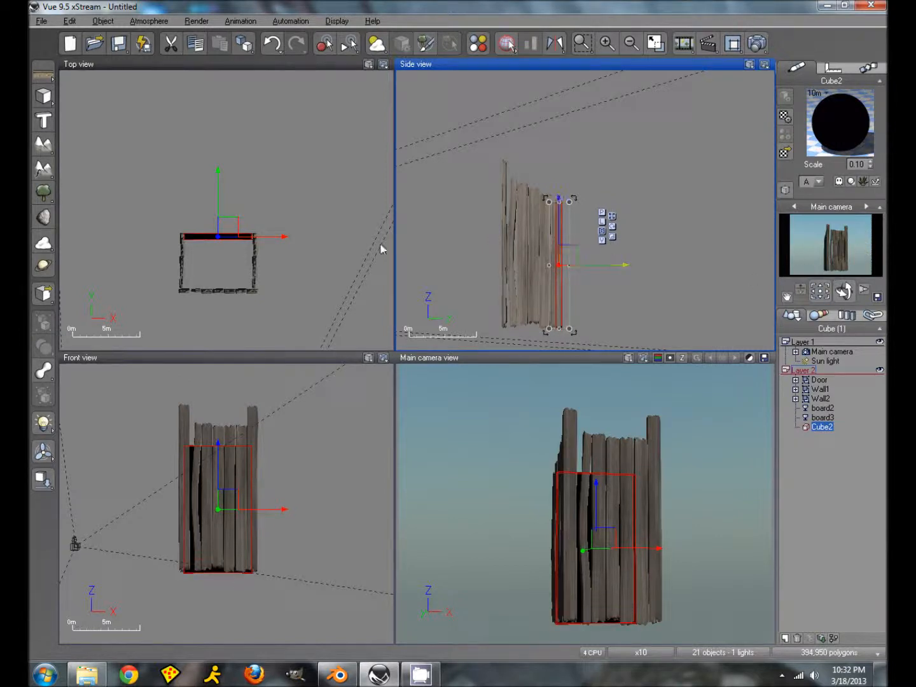
# Duplicate the black panel as a sloped roof spanning both side walls and lower it just below the wall board tops.
pyautogui.moveTo(572, 258); pyautogui.dragTo(574, 216)
pyautogui.moveTo(579, 293); pyautogui.dragTo(544, 181)
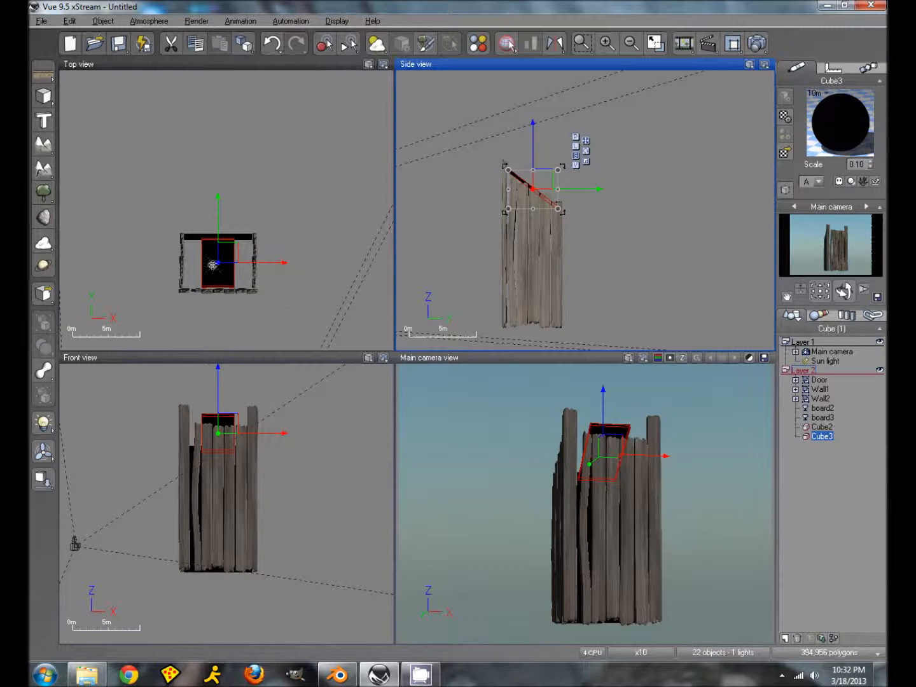
pyautogui.click(216, 264)
pyautogui.moveTo(234, 262); pyautogui.dragTo(182, 264)
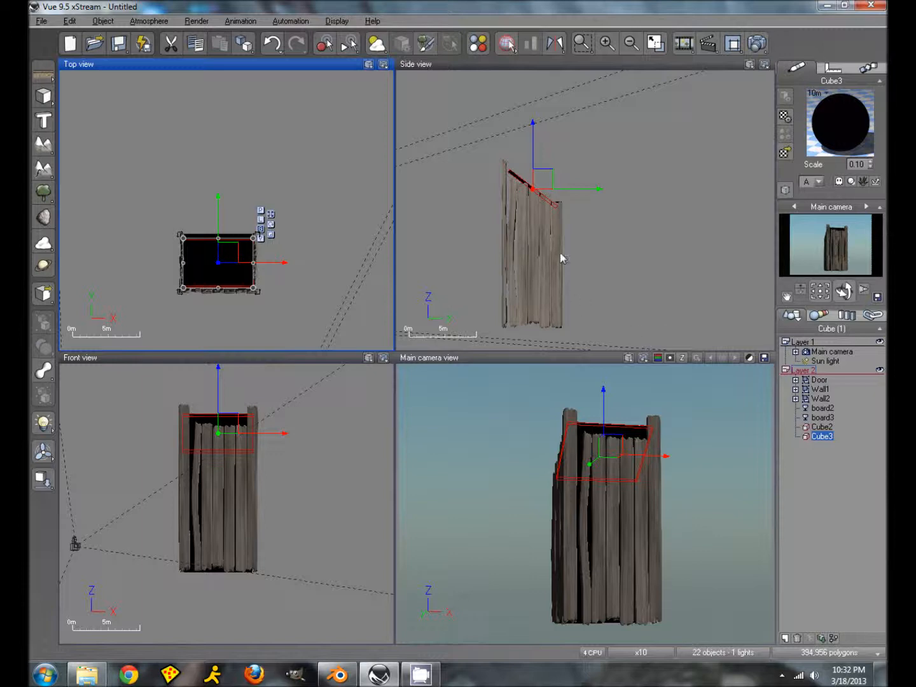
pyautogui.moveTo(542, 181); pyautogui.dragTo(544, 180)
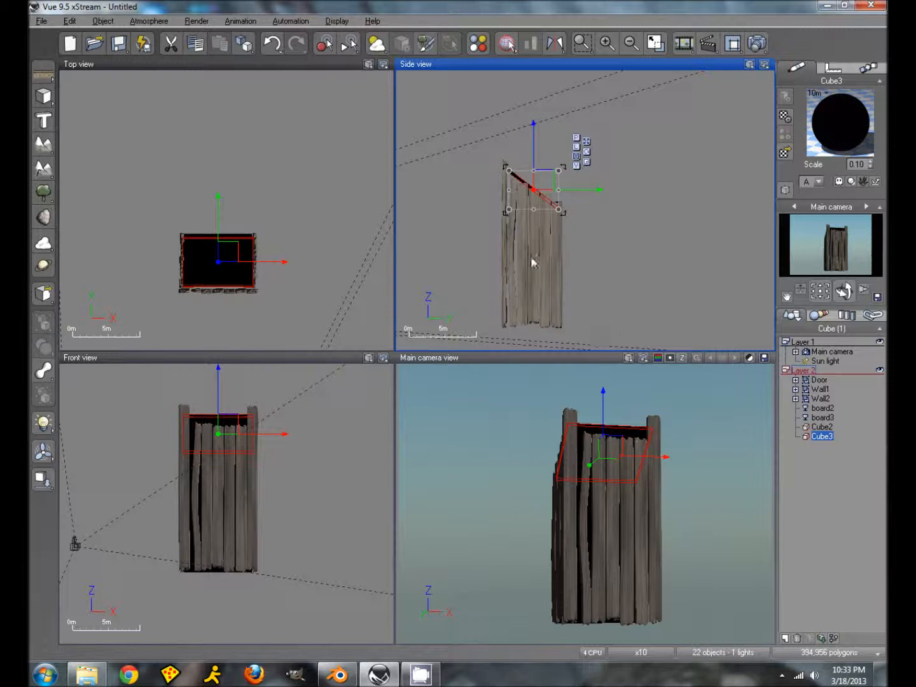
pyautogui.moveTo(544, 181); pyautogui.dragTo(546, 192)
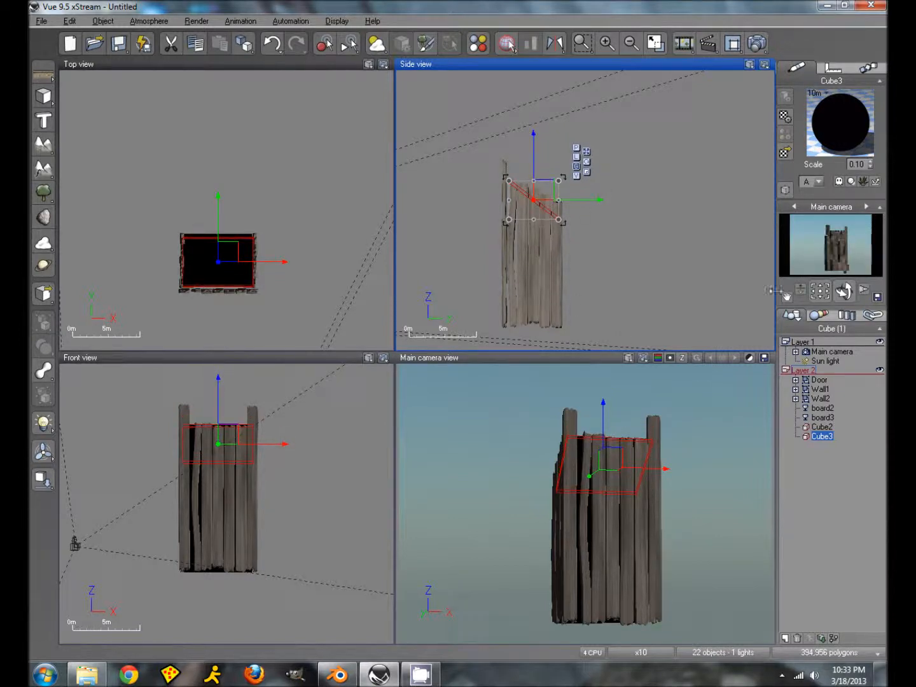
# Render the main camera view, accept the post render options, and return to the working view.
pyautogui.click(757, 42)
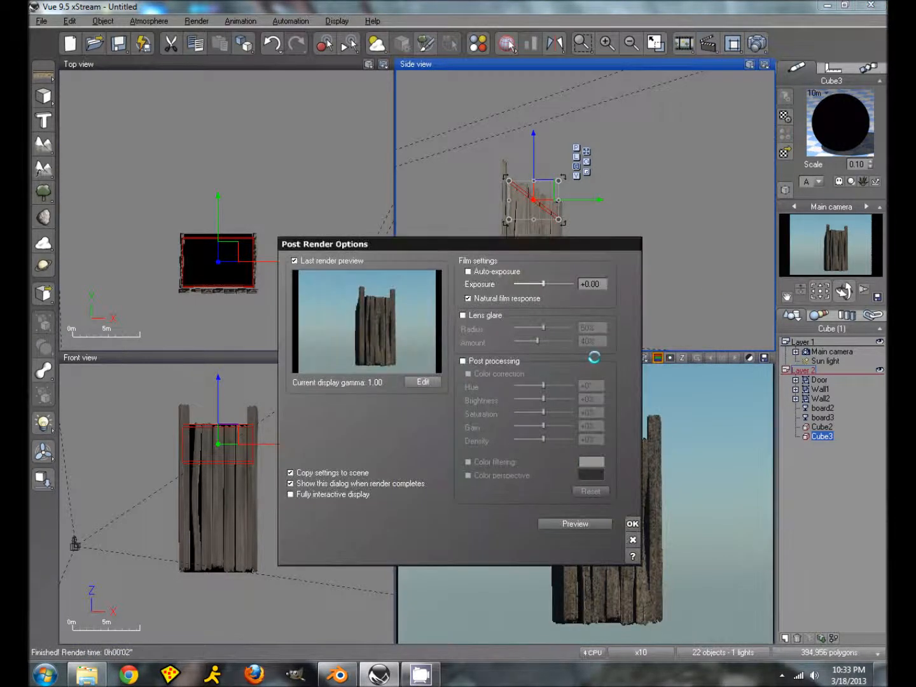
pyautogui.click(633, 523)
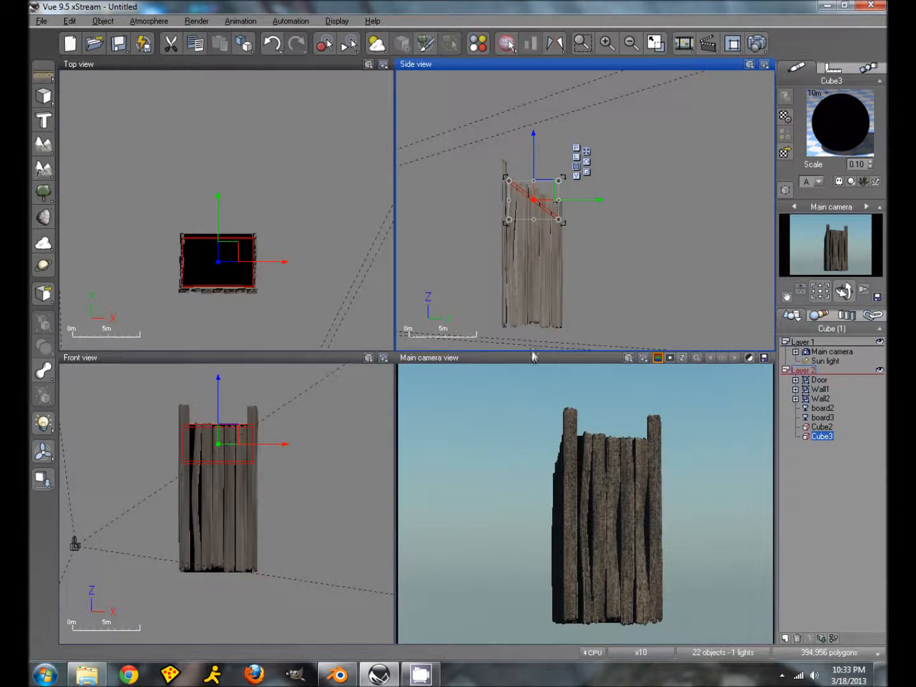
pyautogui.click(654, 432)
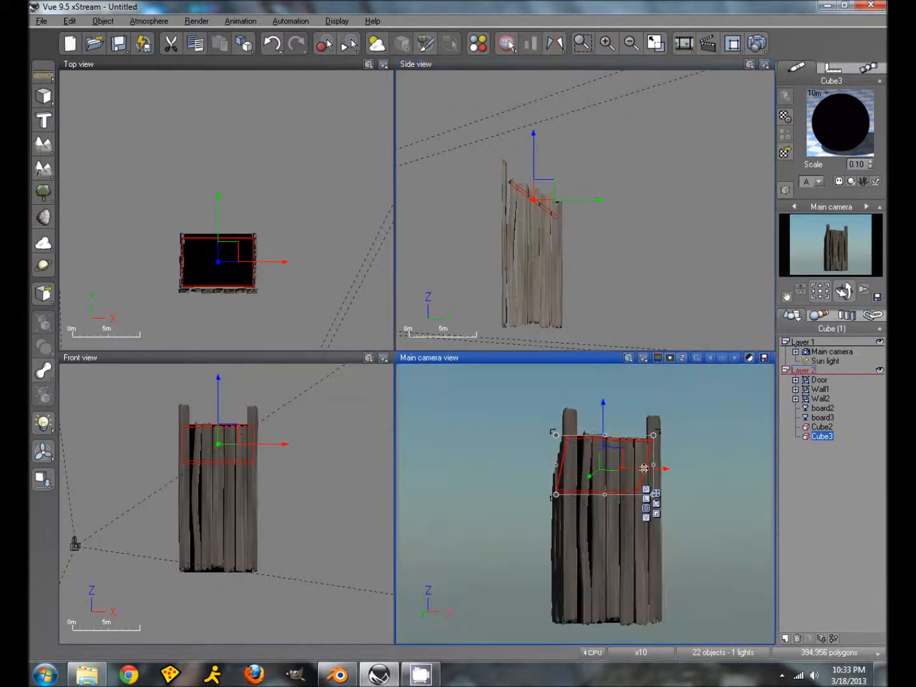
# Duplicate the right tall board onto the middle of the door and rotate the copy to lie horizontally.
pyautogui.click(611, 532)
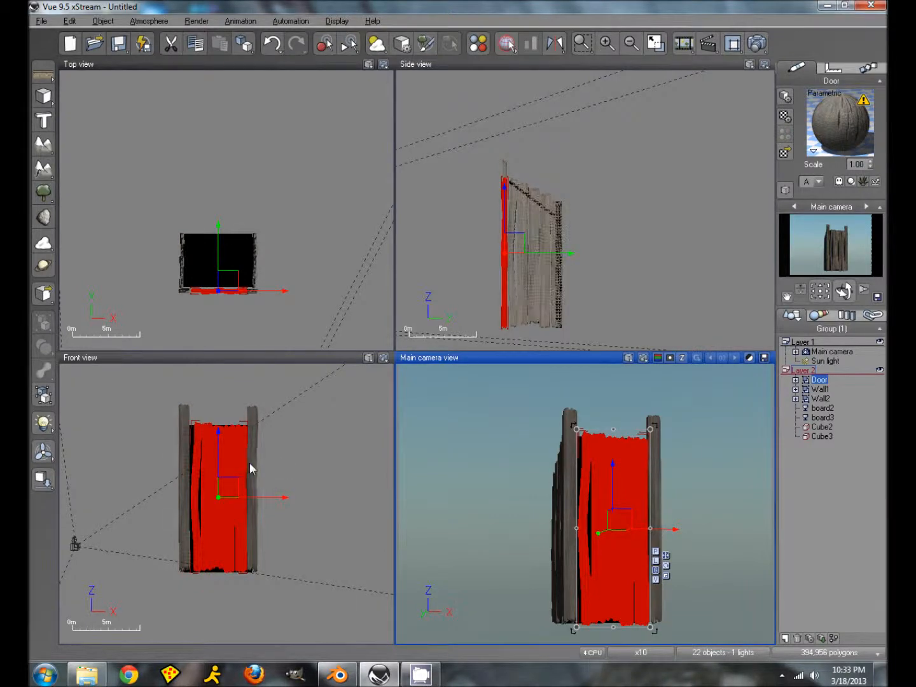
pyautogui.click(819, 409)
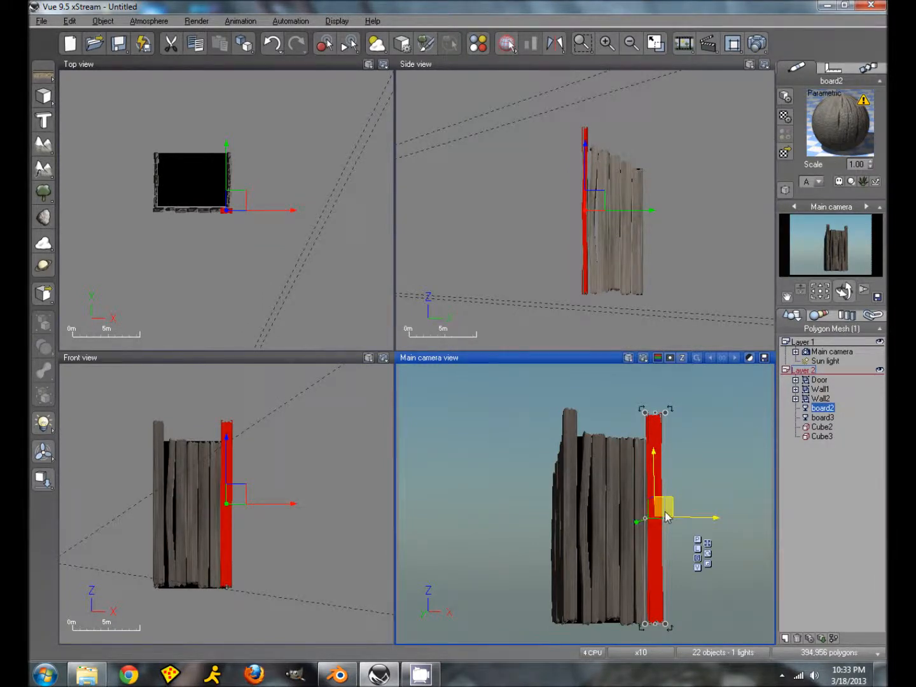
pyautogui.keyDown('alt'); pyautogui.moveTo(663, 507); pyautogui.dragTo(623, 501); pyautogui.keyUp('alt')
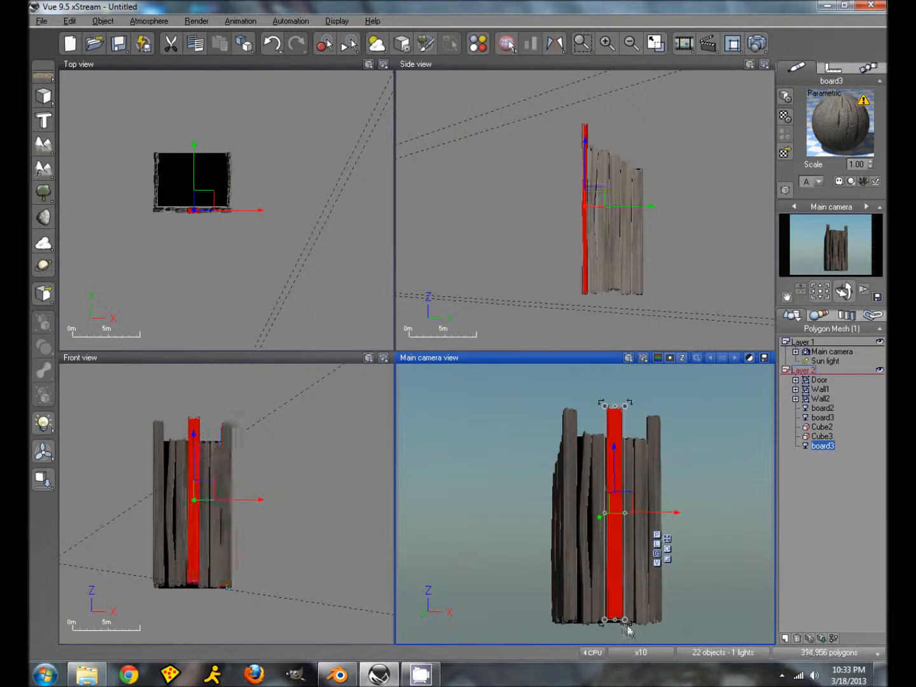
pyautogui.moveTo(627, 630); pyautogui.dragTo(703, 509)
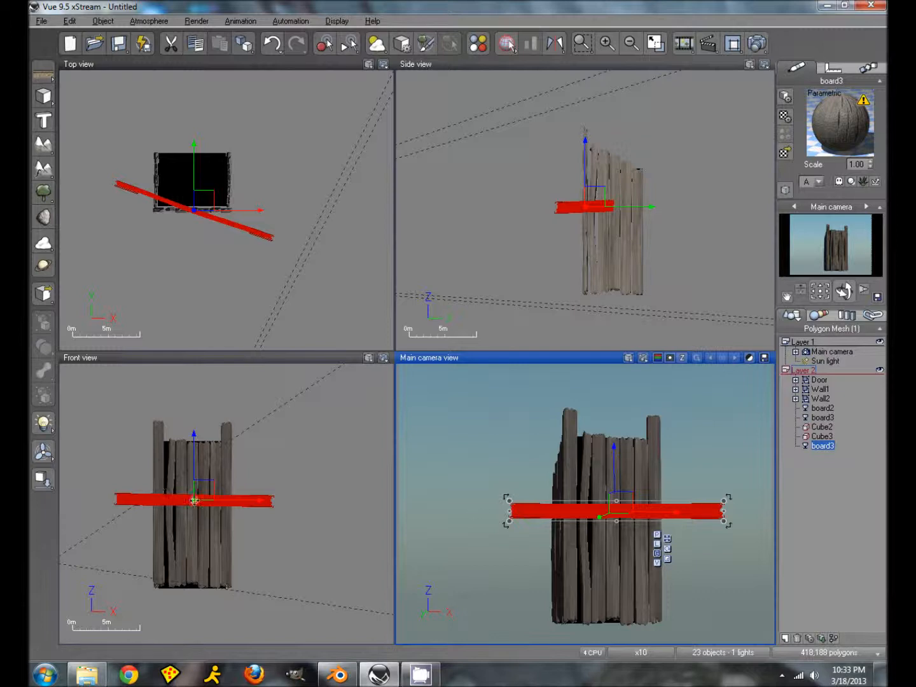
# Shrink the horizontal board, place it across the upper part of the door, and lengthen it toward the door's right edge.
pyautogui.click(200, 497)
pyautogui.moveTo(273, 511); pyautogui.dragTo(239, 507)
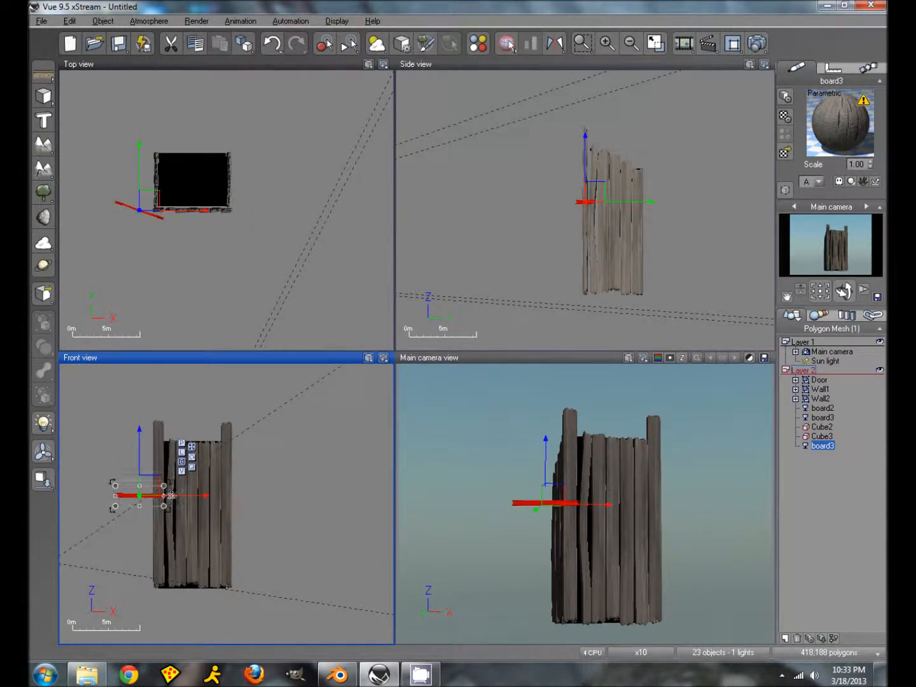
pyautogui.moveTo(152, 487); pyautogui.dragTo(203, 453)
pyautogui.scroll(5, 205, 483)
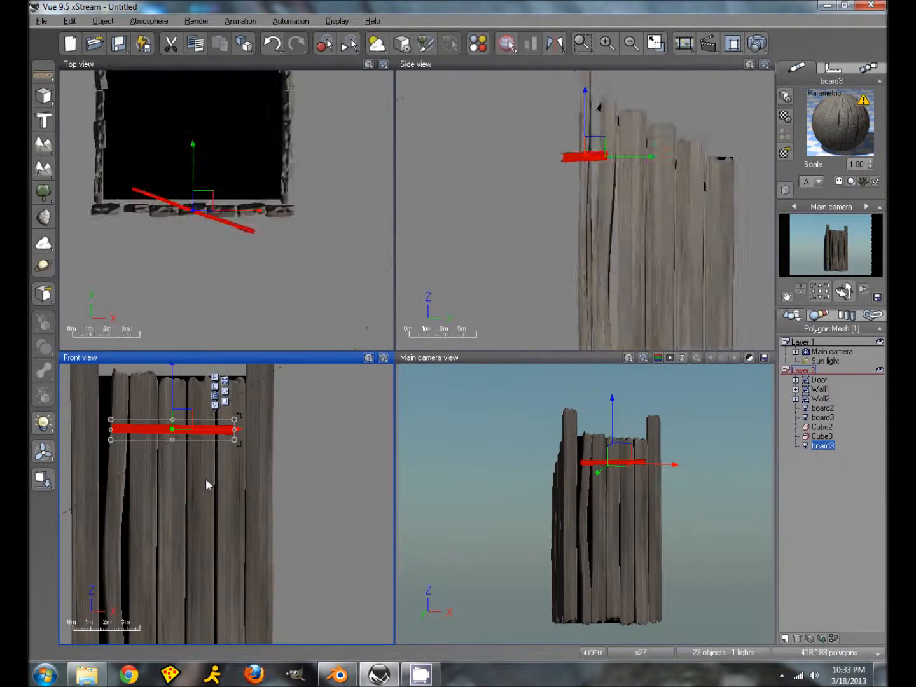
pyautogui.moveTo(233, 429); pyautogui.dragTo(245, 430)
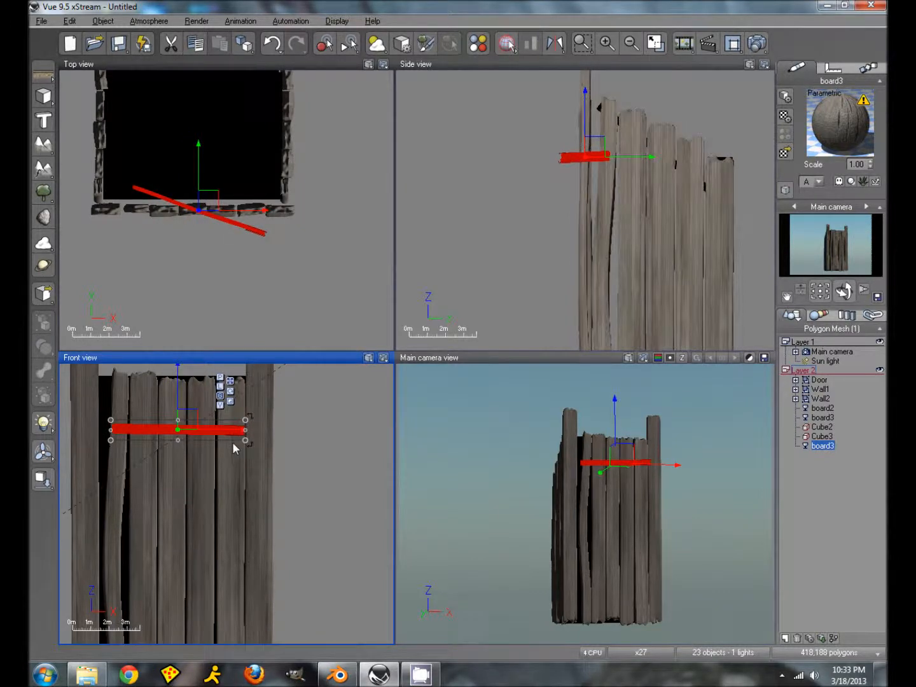
# Rotate the crosspiece parallel to the door as seen from above and move it just in front of the door boards.
pyautogui.click(254, 234)
pyautogui.moveTo(274, 242); pyautogui.dragTo(280, 218)
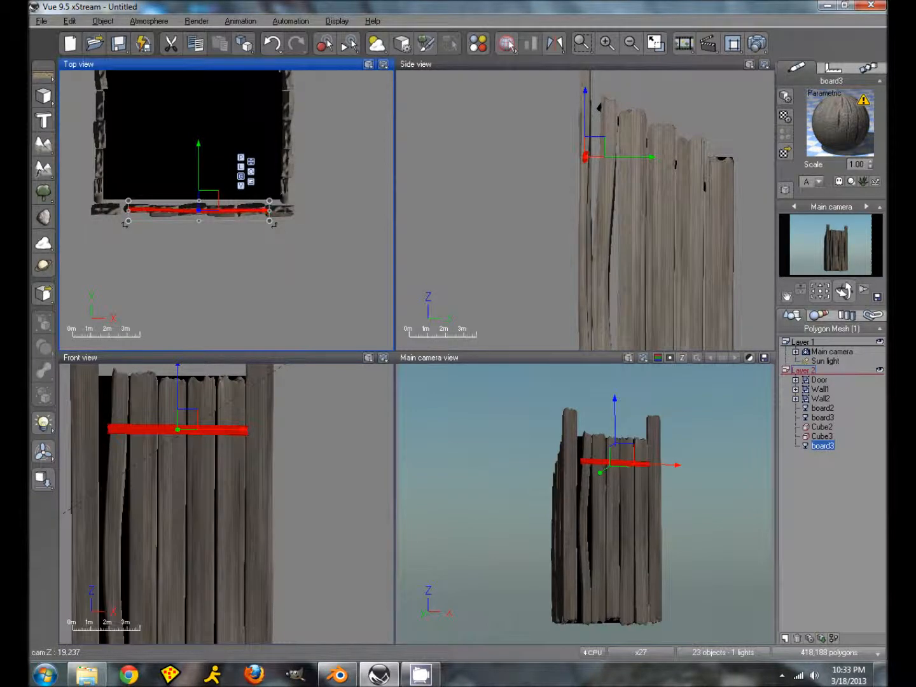
pyautogui.moveTo(199, 174); pyautogui.dragTo(199, 183)
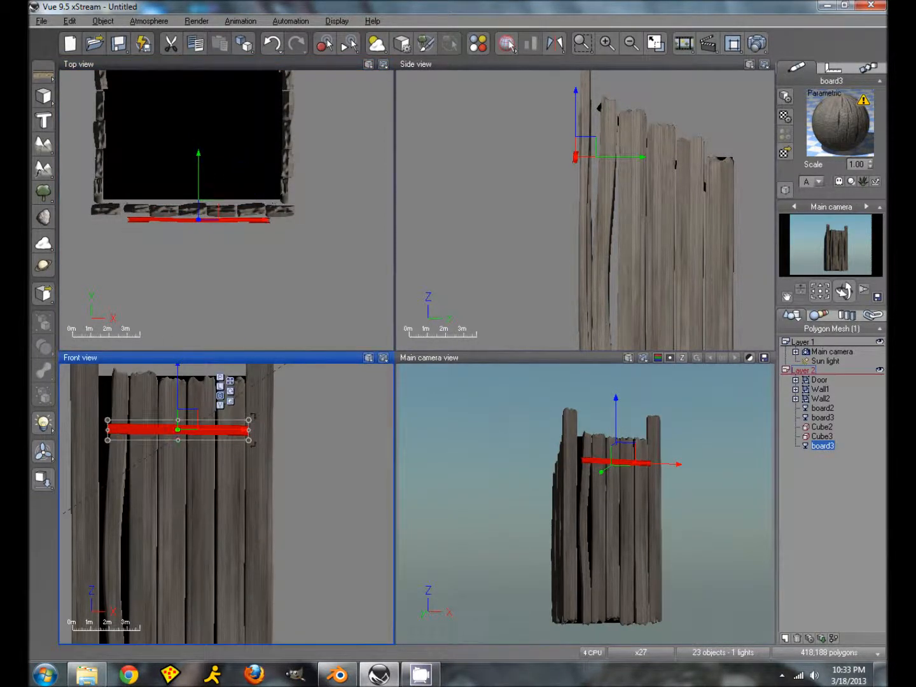
# Extend the crosspiece's left end slightly and increase its height.
pyautogui.moveTo(108, 431); pyautogui.dragTo(106, 430)
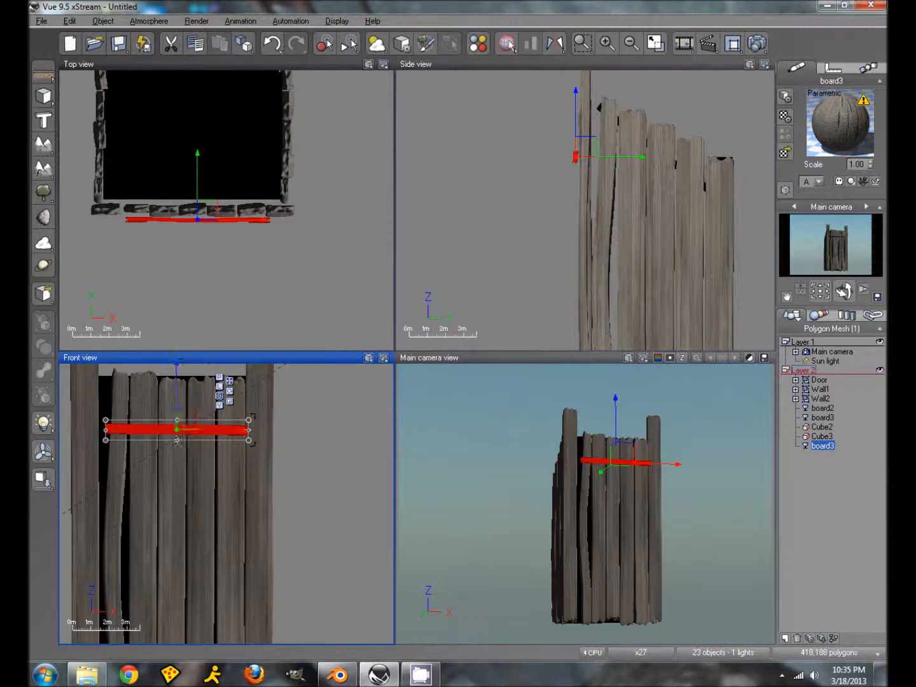
pyautogui.moveTo(177, 441); pyautogui.dragTo(176, 451)
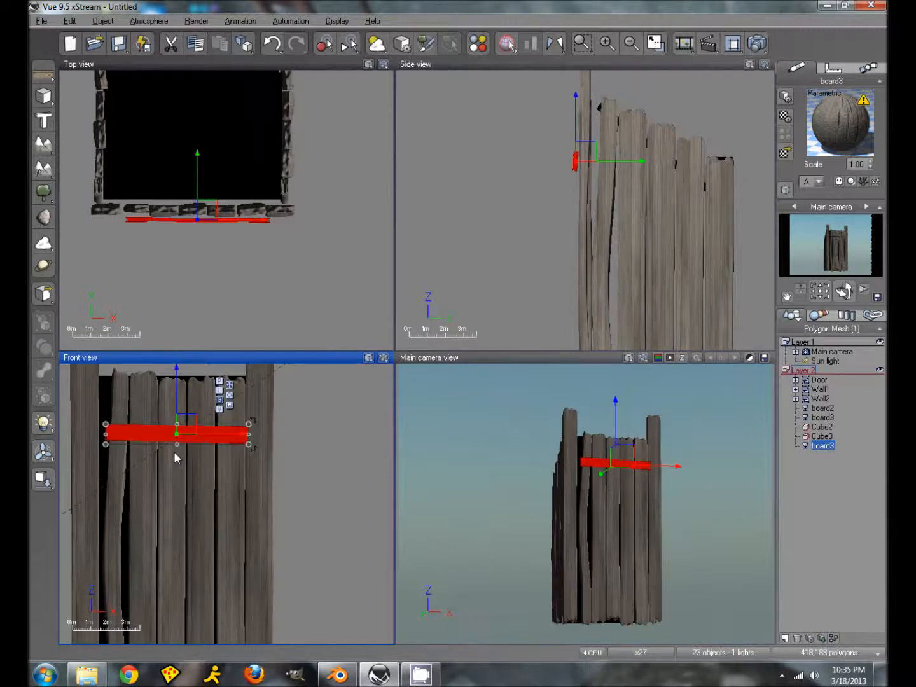
pyautogui.click(574, 160)
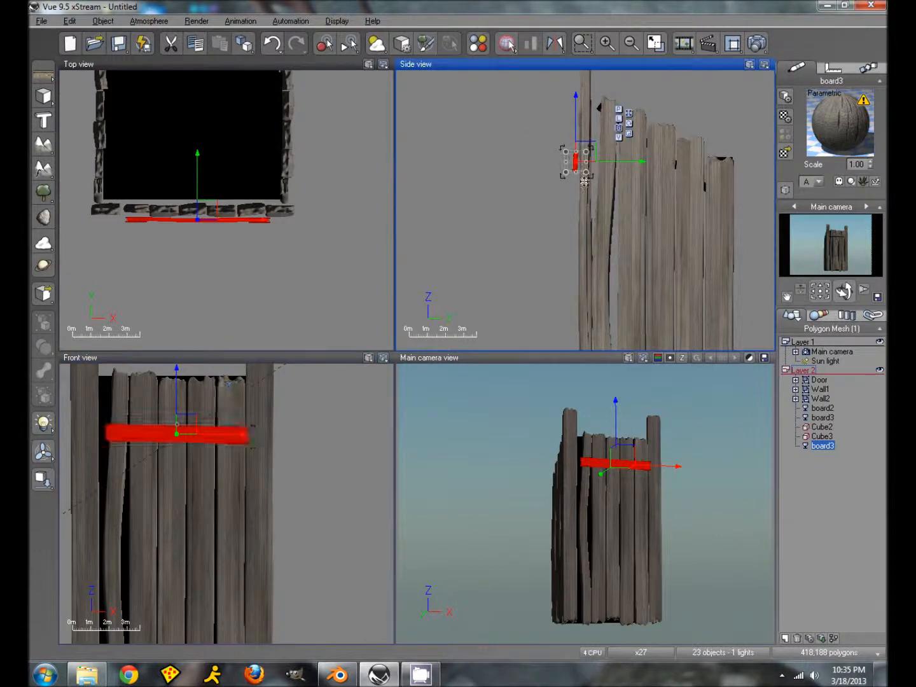
# Move the crosspiece against the front of the door boards and render the main camera view.
pyautogui.scroll(3, 584, 184)
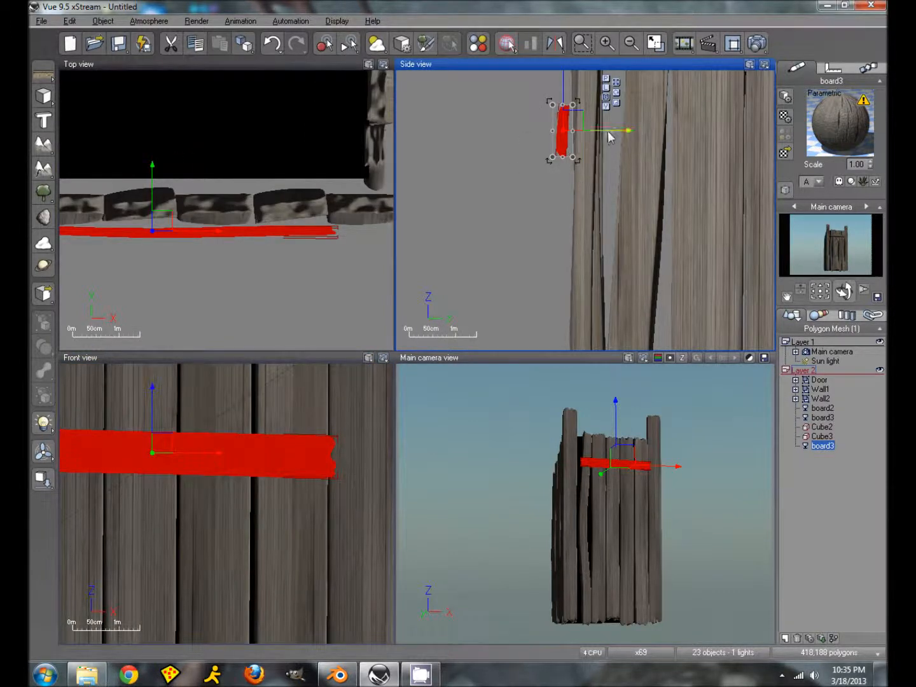
pyautogui.moveTo(610, 137); pyautogui.dragTo(585, 162)
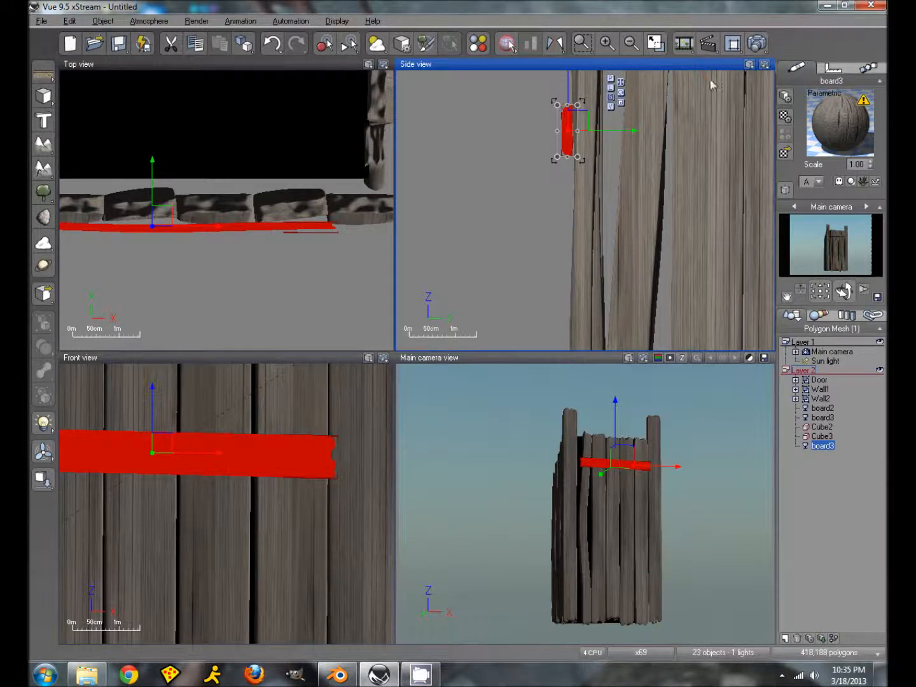
pyautogui.click(757, 44)
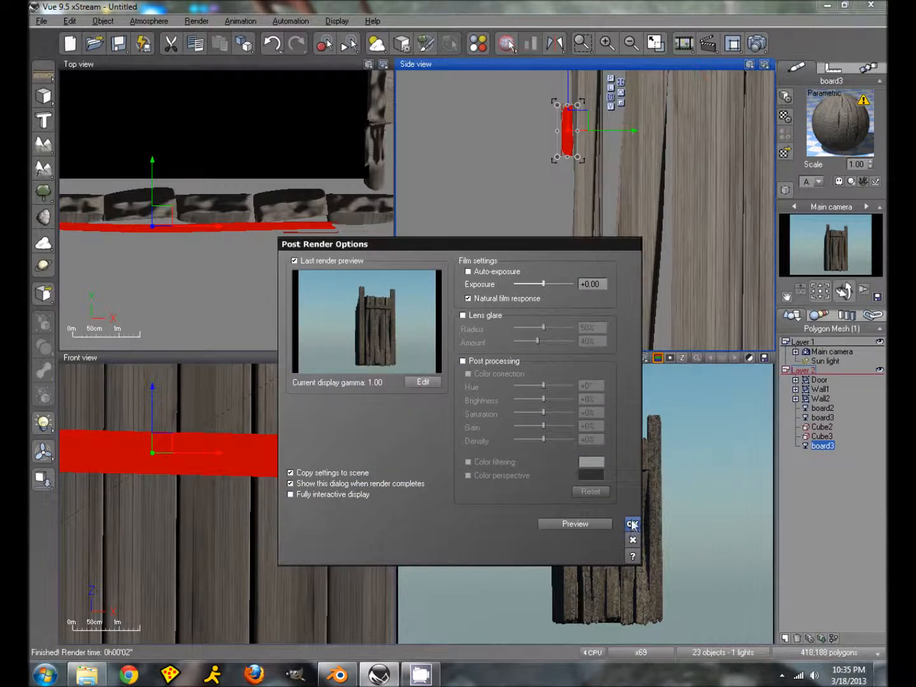
pyautogui.click(631, 524)
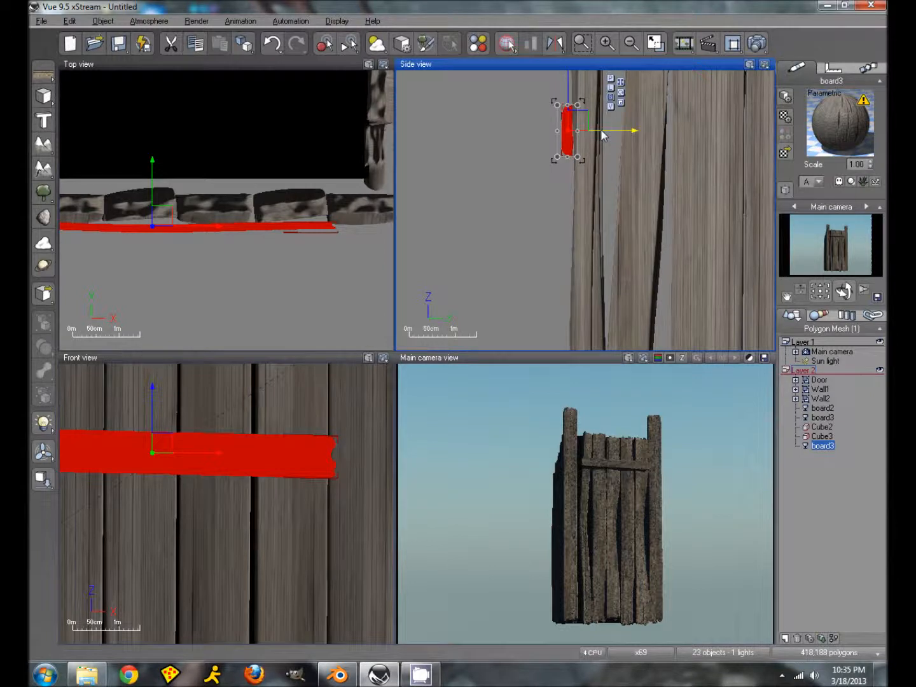
# Rotate the crosspiece about 90° to lie flat and pull it out in front of the door.
pyautogui.scroll(-2, 601, 184)
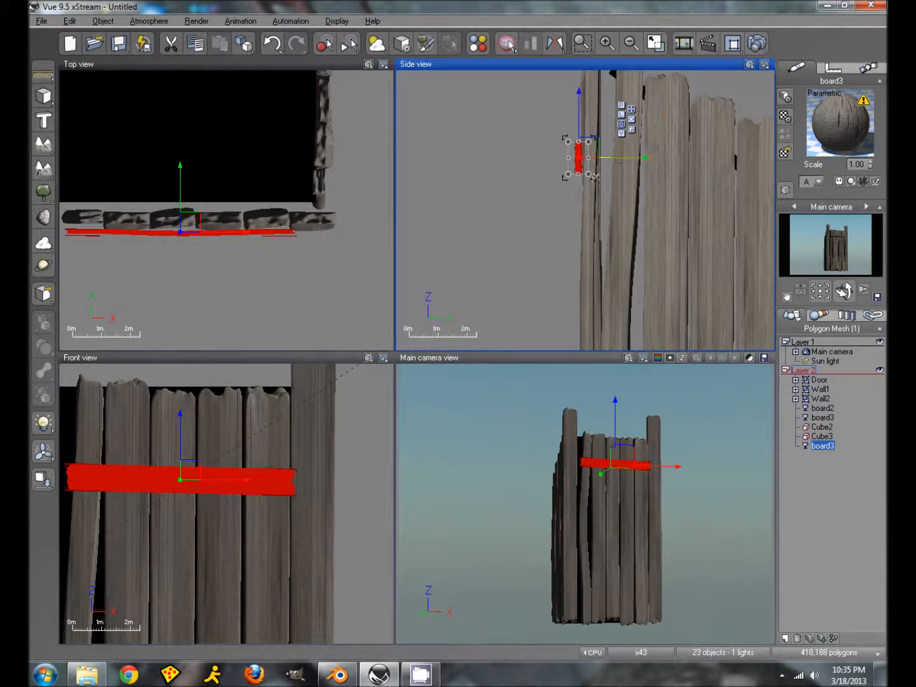
pyautogui.moveTo(616, 164); pyautogui.dragTo(514, 176)
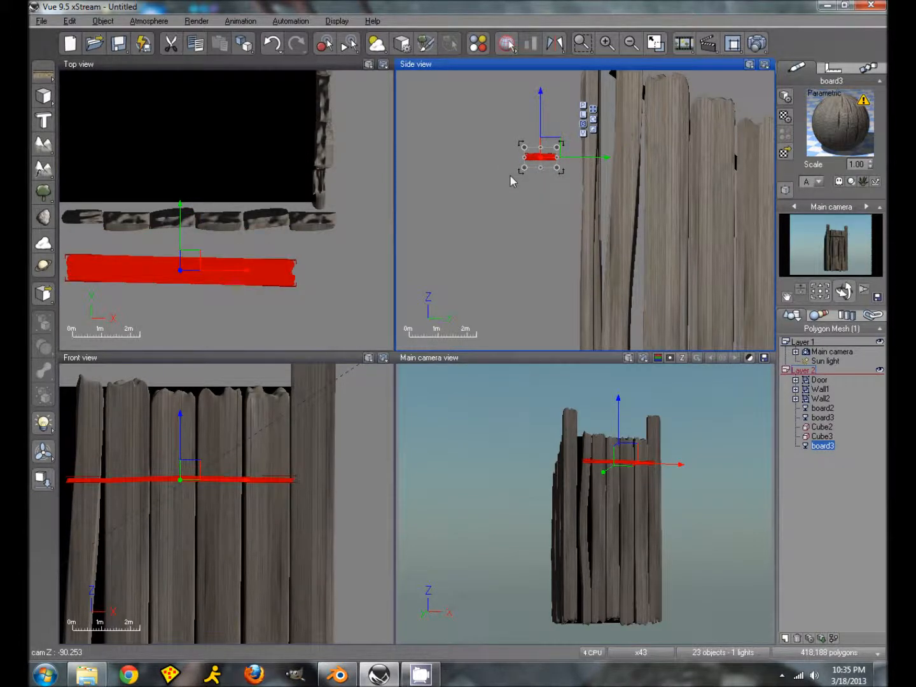
pyautogui.moveTo(205, 317); pyautogui.dragTo(302, 313, button='right')
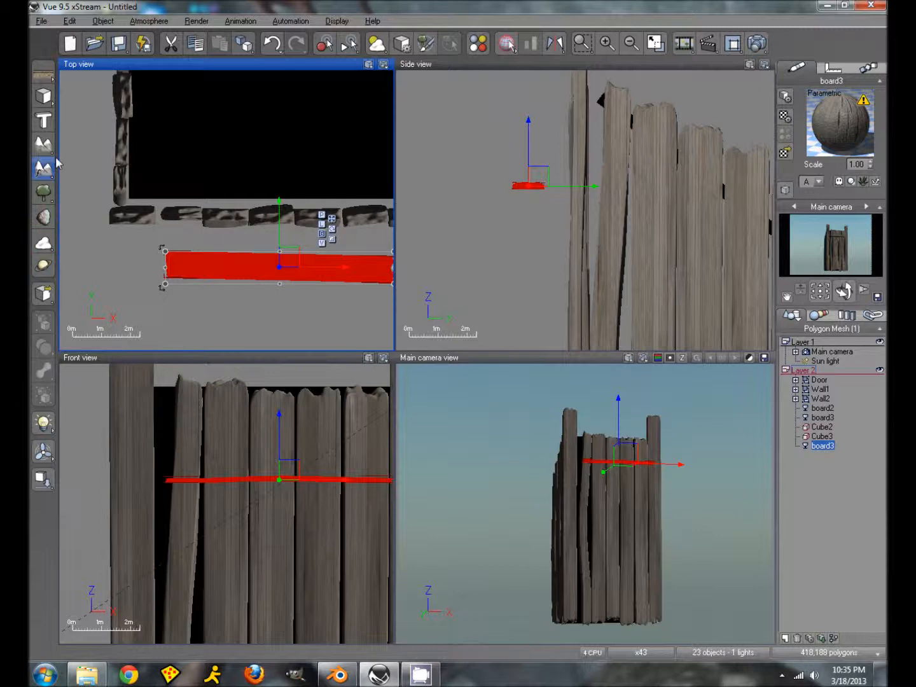
# Add a sphere, flatten it, and shrink it to a small piece over the crosspiece's left end.
pyautogui.moveTo(44, 101); pyautogui.dragTo(66, 110)
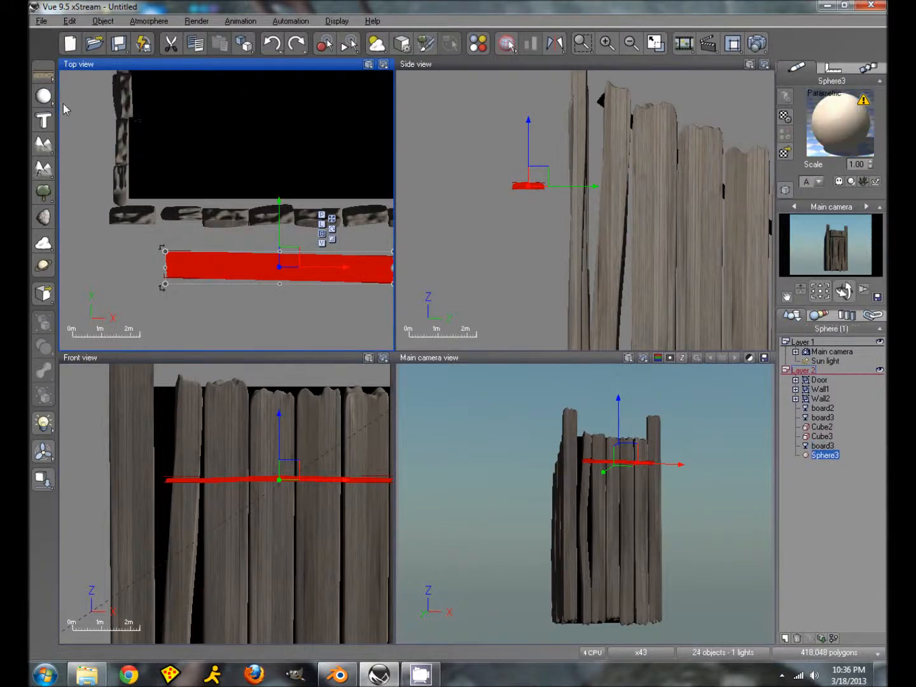
pyautogui.moveTo(233, 206); pyautogui.dragTo(222, 293)
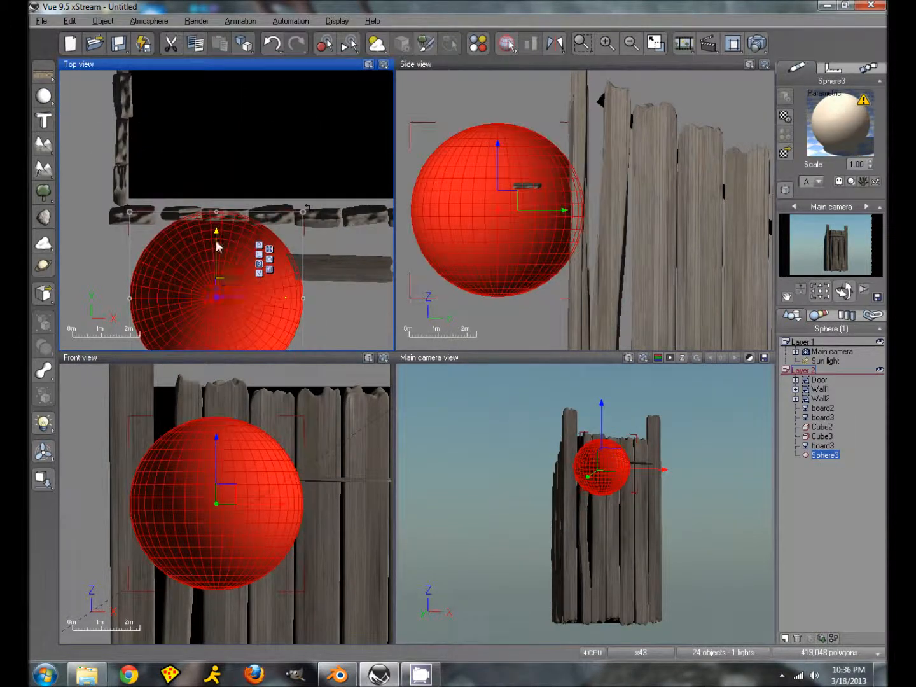
pyautogui.moveTo(216, 216); pyautogui.dragTo(194, 302)
pyautogui.click(233, 505)
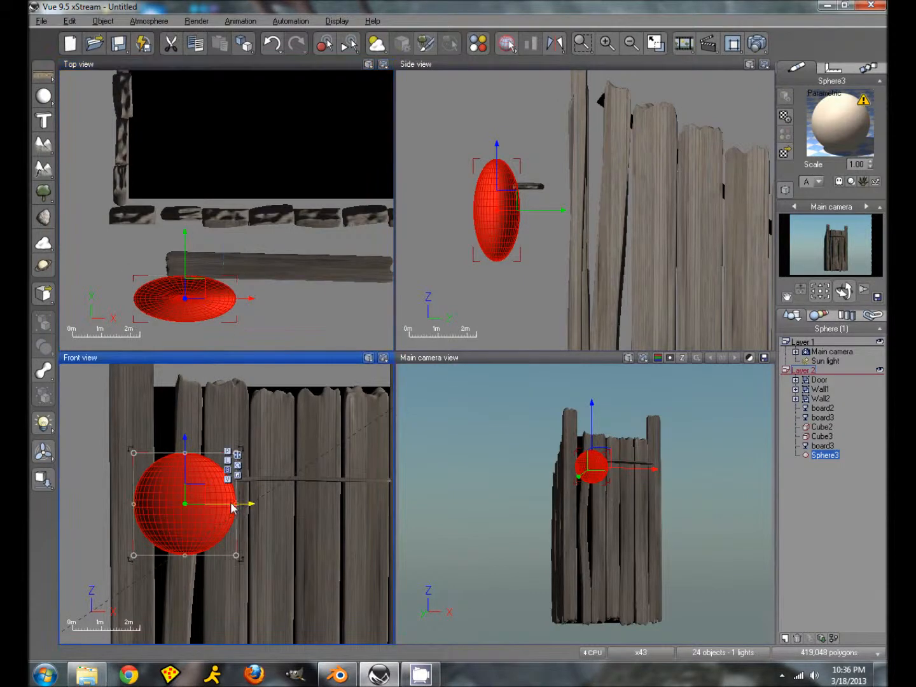
pyautogui.click(209, 290)
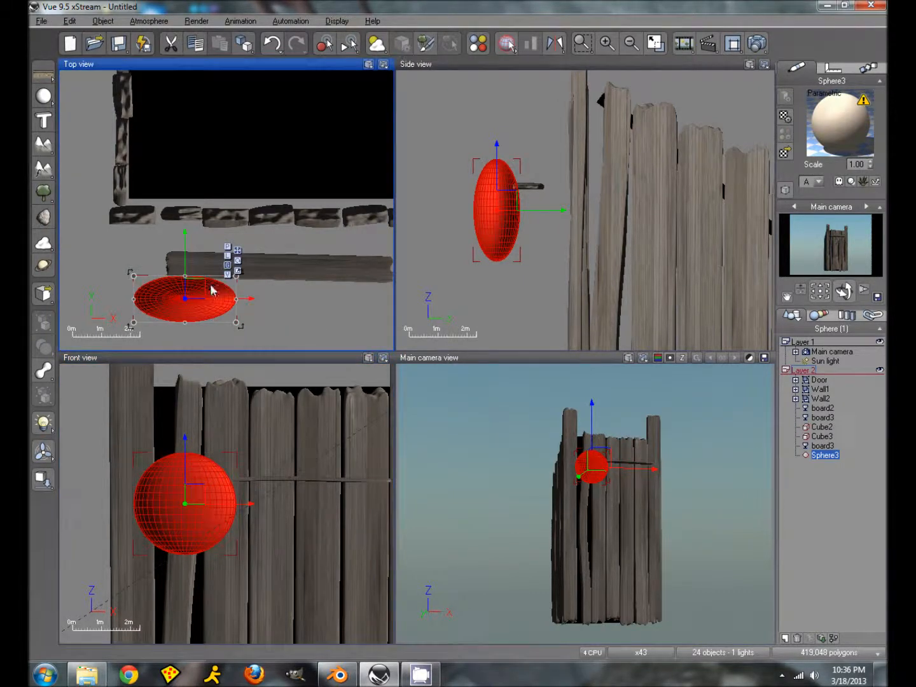
pyautogui.moveTo(184, 280); pyautogui.dragTo(185, 236)
pyautogui.moveTo(237, 325); pyautogui.dragTo(189, 257)
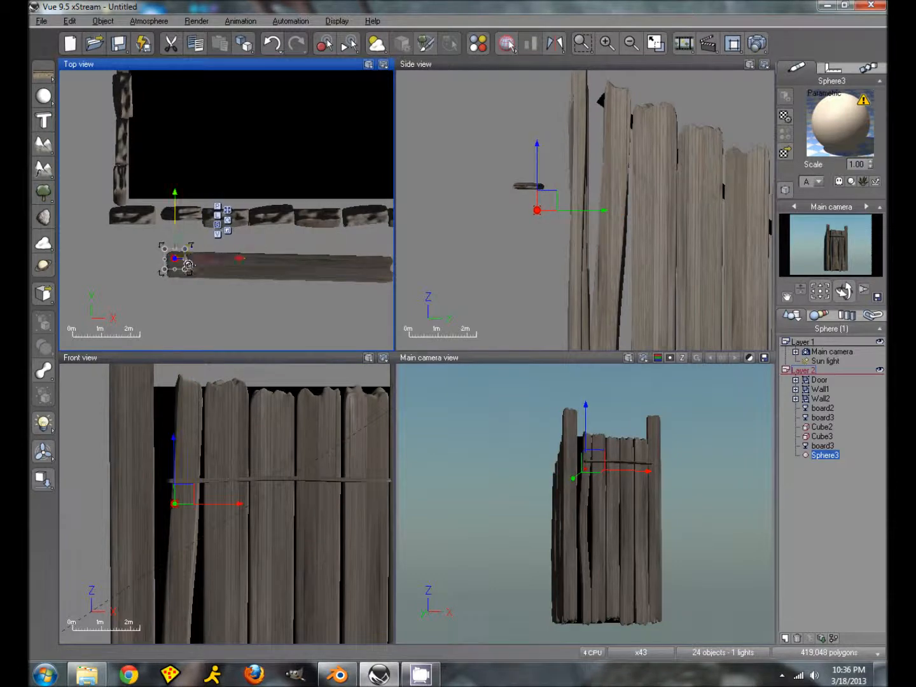
# Raise the small sphere above the crosspiece and flatten it into a nail head near the board's back left corner.
pyautogui.scroll(4, 186, 273)
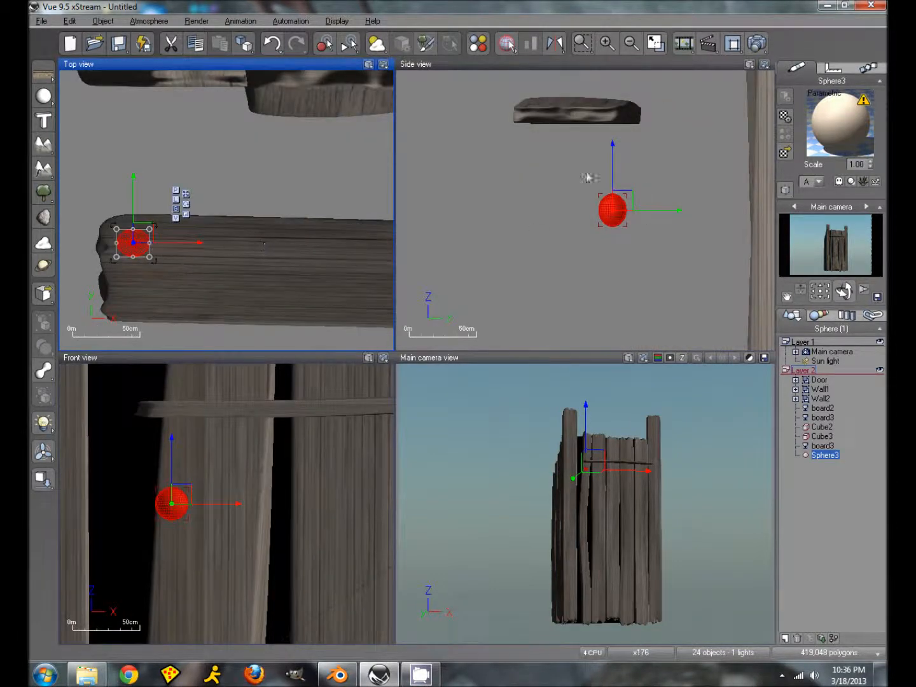
pyautogui.moveTo(612, 145); pyautogui.dragTo(614, 9)
pyautogui.moveTo(599, 152); pyautogui.dragTo(593, 275, button='right')
pyautogui.moveTo(607, 205); pyautogui.dragTo(604, 181)
pyautogui.click(186, 192)
pyautogui.moveTo(190, 191); pyautogui.dragTo(169, 189)
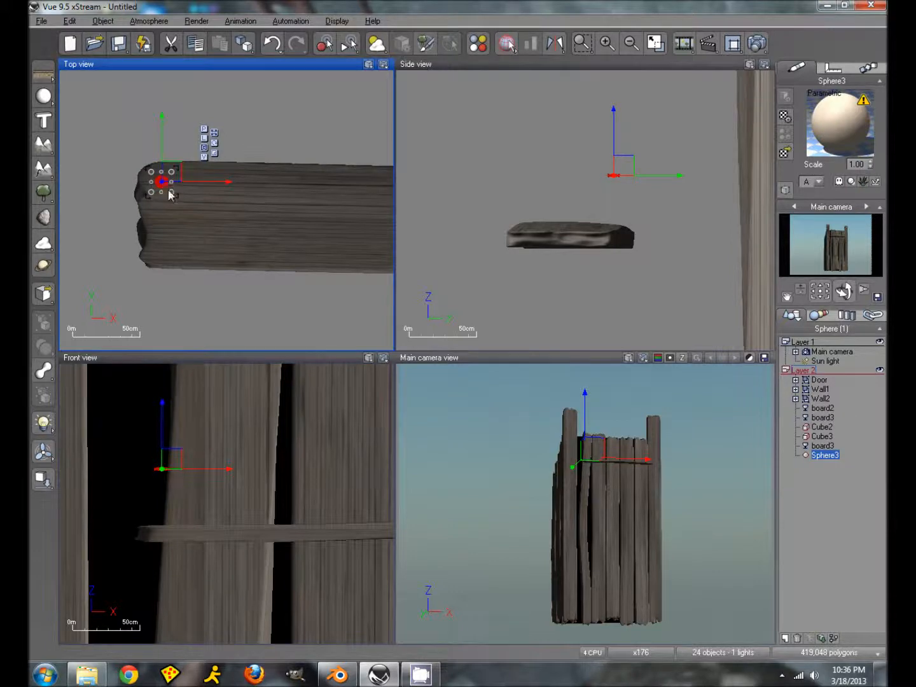
pyautogui.hotkey('ctrl', 'z')
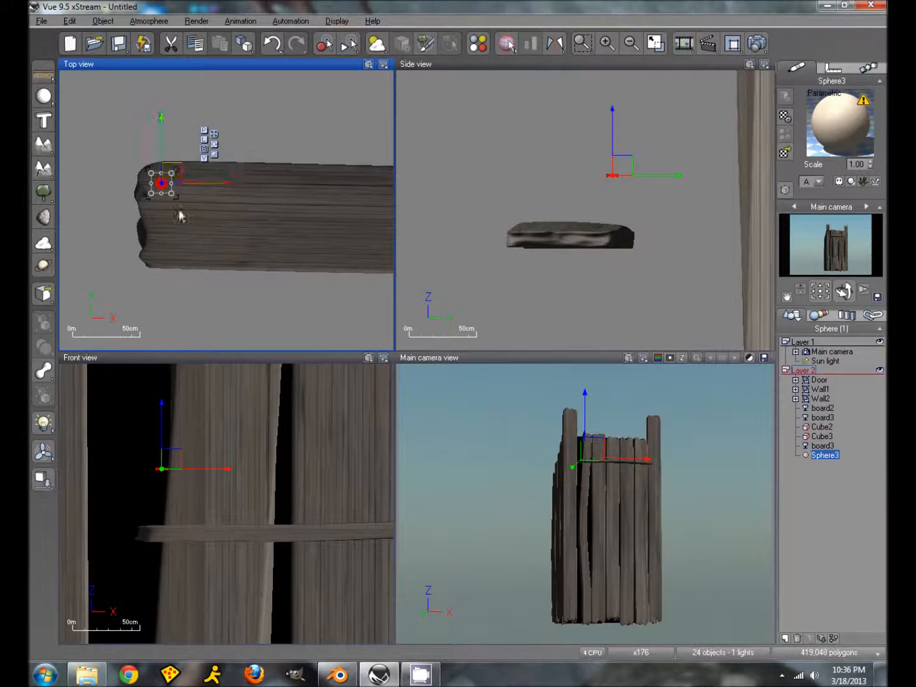
# Duplicate the nail head to form a two-by-two set at the crosspiece's left end.
pyautogui.scroll(-2, 180, 210)
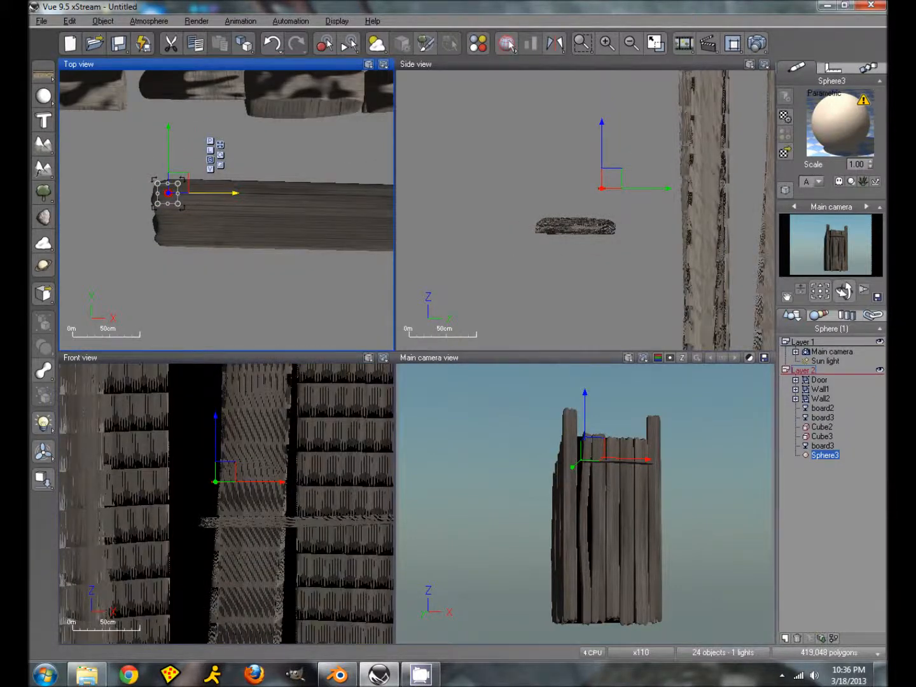
pyautogui.hotkey('ctrl', 'd')
pyautogui.moveTo(201, 198); pyautogui.dragTo(230, 202)
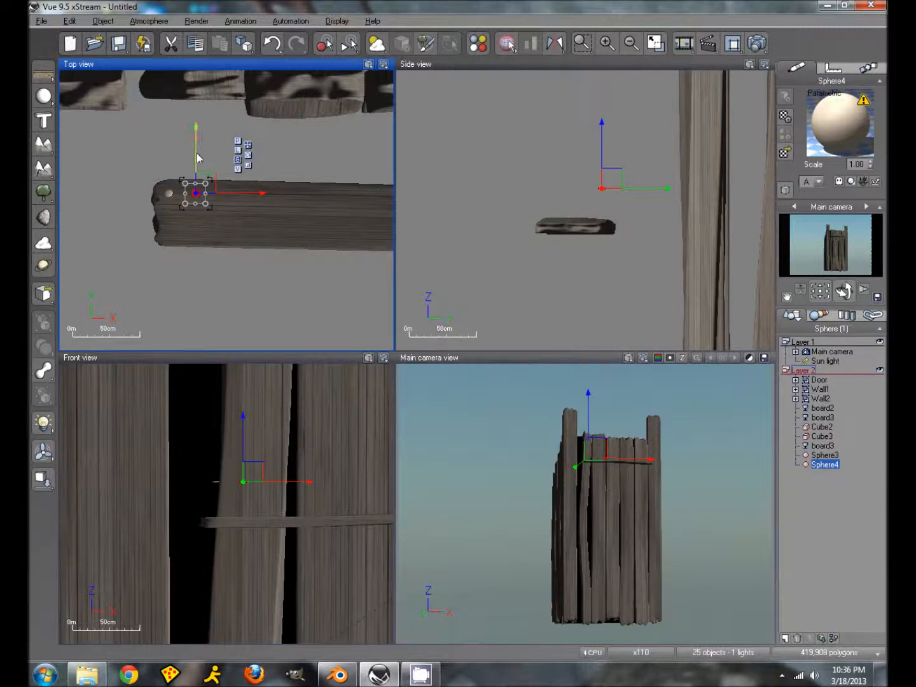
pyautogui.hotkey('ctrl', 'd')
pyautogui.moveTo(198, 159); pyautogui.dragTo(194, 188)
pyautogui.hotkey('ctrl', 'd')
pyautogui.moveTo(240, 230); pyautogui.dragTo(350, 229)
# Duplicate nail heads into a second, slightly irregular set of four to the right of the first set.
pyautogui.hotkey('ctrl', 'd')
pyautogui.hotkey('ctrl', 'd')
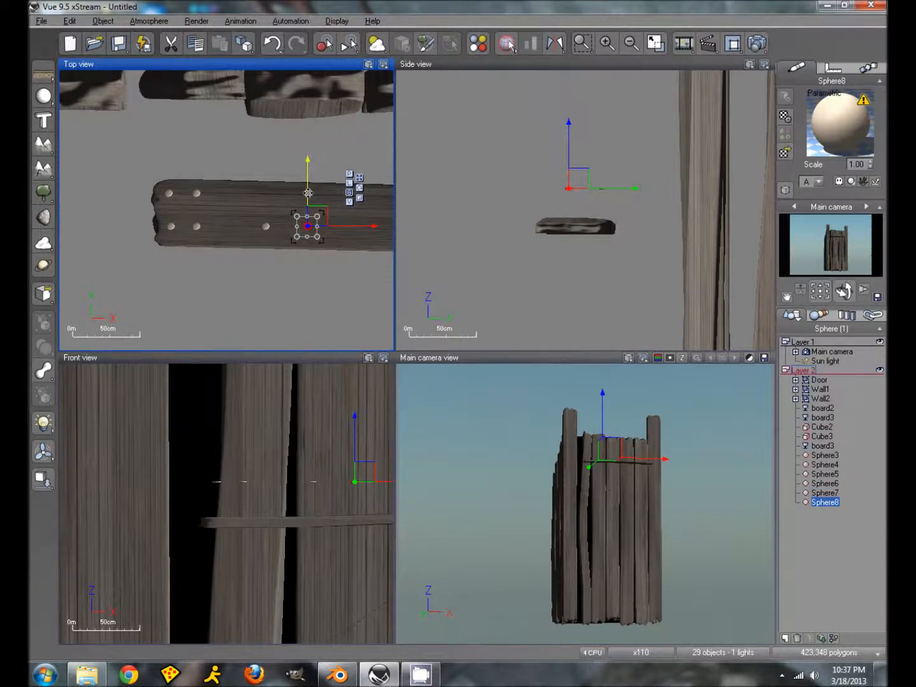
pyautogui.hotkey('ctrl', 'd')
pyautogui.moveTo(307, 192); pyautogui.dragTo(308, 169)
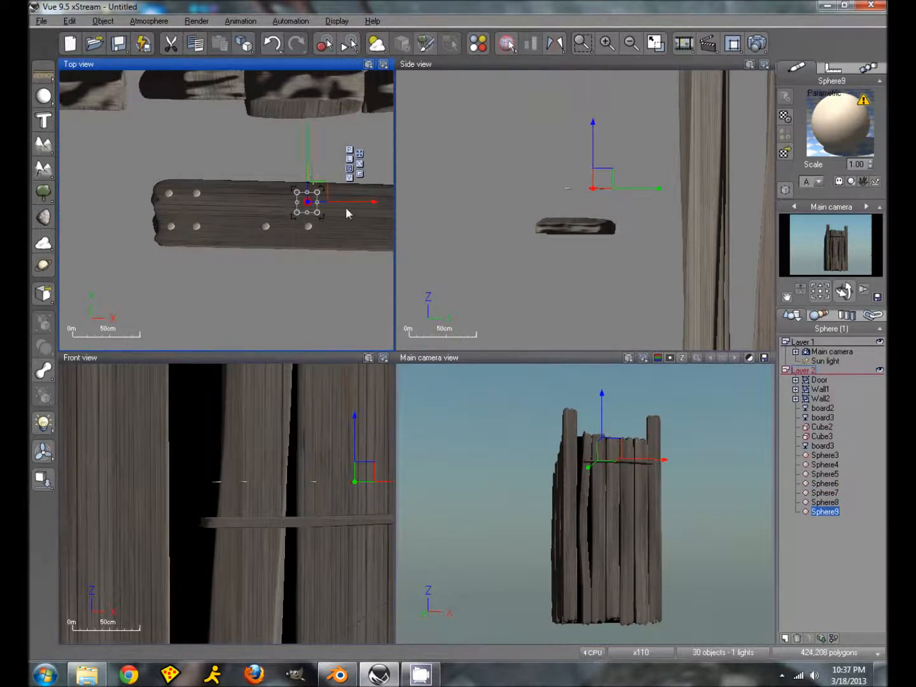
pyautogui.moveTo(346, 201); pyautogui.dragTo(307, 202)
pyautogui.hotkey('ctrl', 'd')
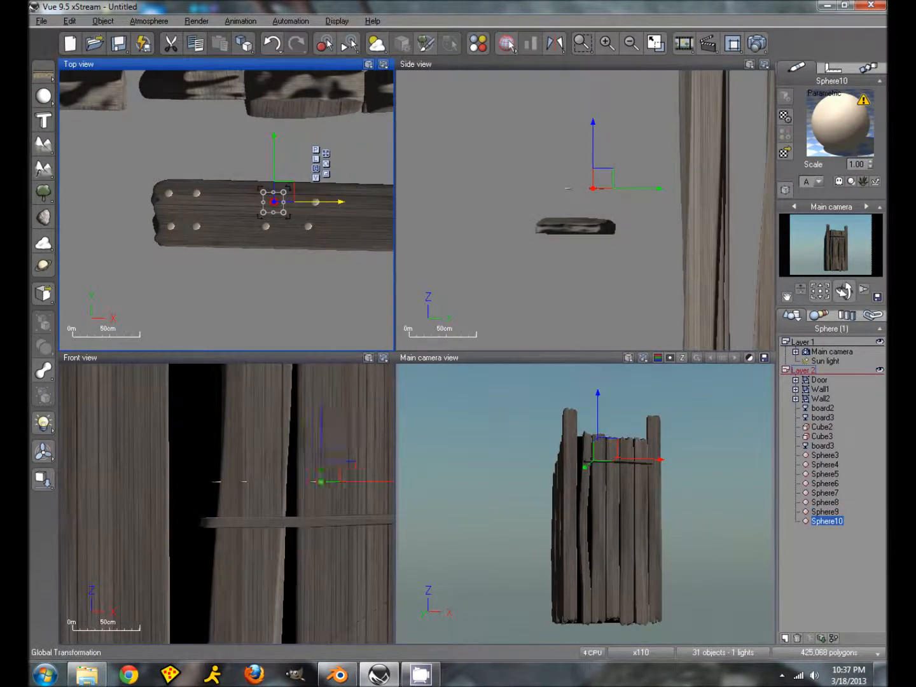
pyautogui.moveTo(274, 164); pyautogui.dragTo(274, 160)
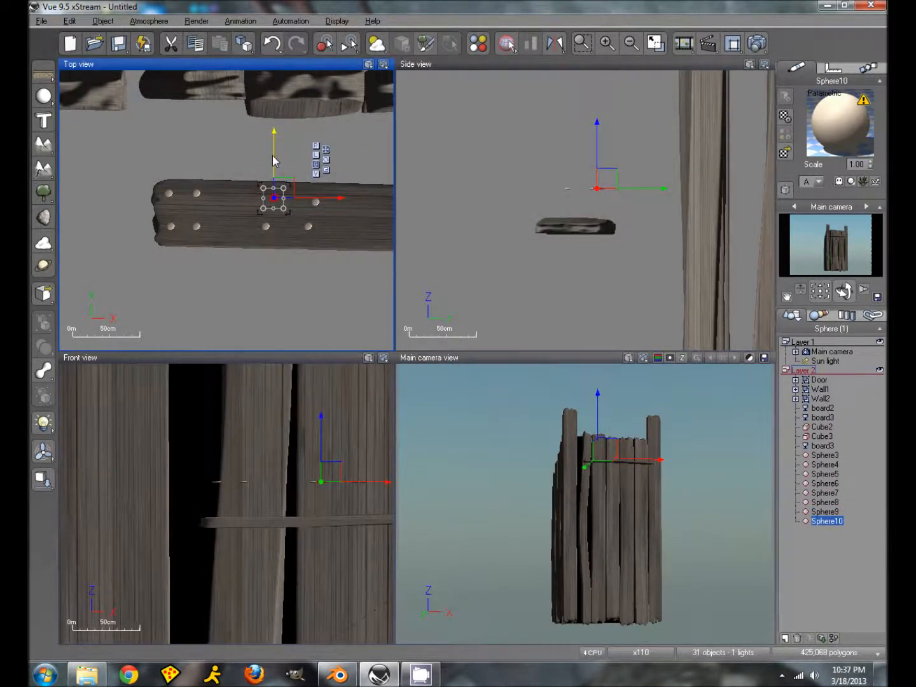
# Copy more nail heads along the middle of the crosspiece in two slightly uneven rows.
pyautogui.moveTo(313, 274); pyautogui.dragTo(171, 290, button='right')
pyautogui.keyDown('ctrl'); pyautogui.moveTo(179, 231); pyautogui.dragTo(337, 231); pyautogui.keyUp('ctrl')
pyautogui.keyDown('ctrl'); pyautogui.moveTo(295, 193); pyautogui.dragTo(292, 227); pyautogui.keyUp('ctrl')
pyautogui.keyDown('ctrl'); pyautogui.moveTo(323, 261); pyautogui.dragTo(386, 258); pyautogui.keyUp('ctrl')
pyautogui.moveTo(322, 304); pyautogui.dragTo(187, 305, button='right')
pyautogui.keyDown('alt'); pyautogui.moveTo(265, 260); pyautogui.dragTo(321, 260); pyautogui.keyUp('alt')
pyautogui.keyDown('ctrl'); pyautogui.moveTo(267, 225); pyautogui.dragTo(268, 201); pyautogui.keyUp('ctrl')
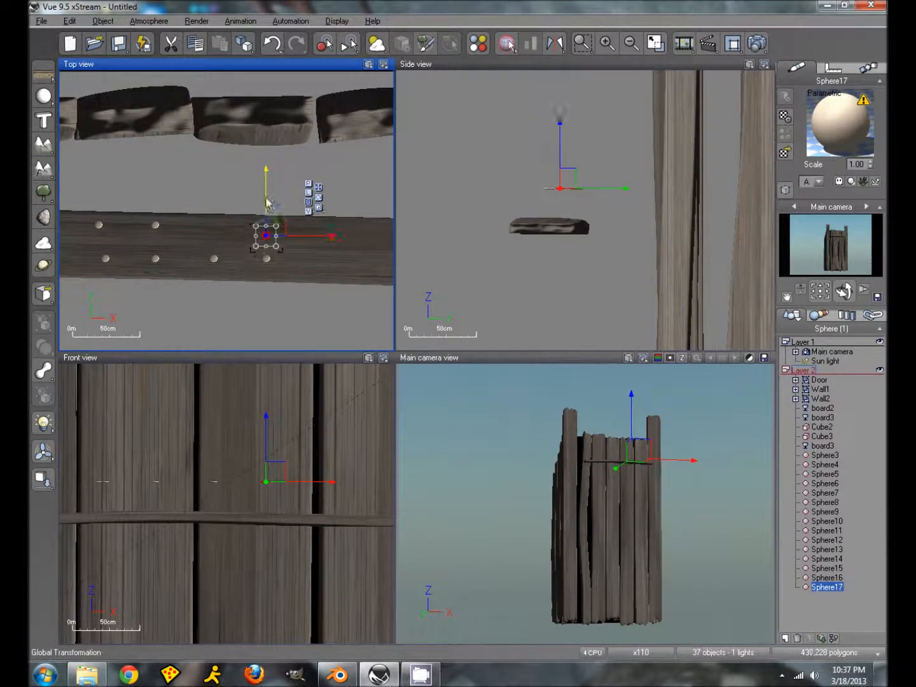
# Copy the remaining nail heads along to the crosspiece's right end, finishing with a set of four.
pyautogui.keyDown('ctrl'); pyautogui.moveTo(311, 234); pyautogui.dragTo(385, 240); pyautogui.keyUp('ctrl')
pyautogui.moveTo(302, 303); pyautogui.dragTo(174, 259, button='right')
pyautogui.keyDown('ctrl'); pyautogui.moveTo(213, 225); pyautogui.dragTo(261, 225); pyautogui.keyUp('ctrl')
pyautogui.click(208, 192)
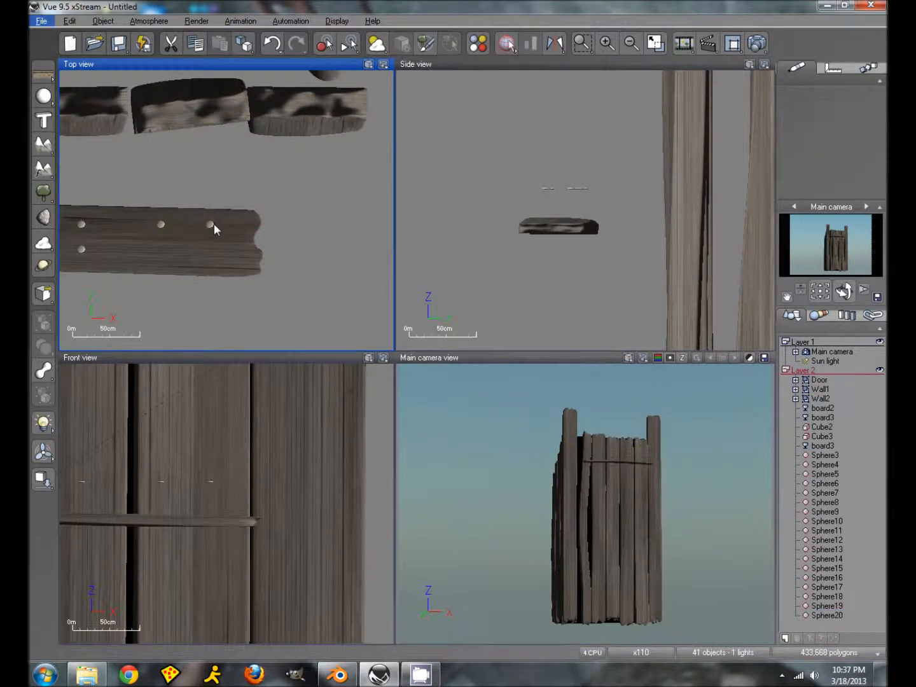
pyautogui.rightClick(213, 228)
pyautogui.click(209, 225)
pyautogui.keyDown('ctrl'); pyautogui.moveTo(210, 187); pyautogui.dragTo(209, 214); pyautogui.keyUp('ctrl')
pyautogui.keyDown('ctrl'); pyautogui.moveTo(246, 252); pyautogui.dragTo(192, 252); pyautogui.keyUp('ctrl')
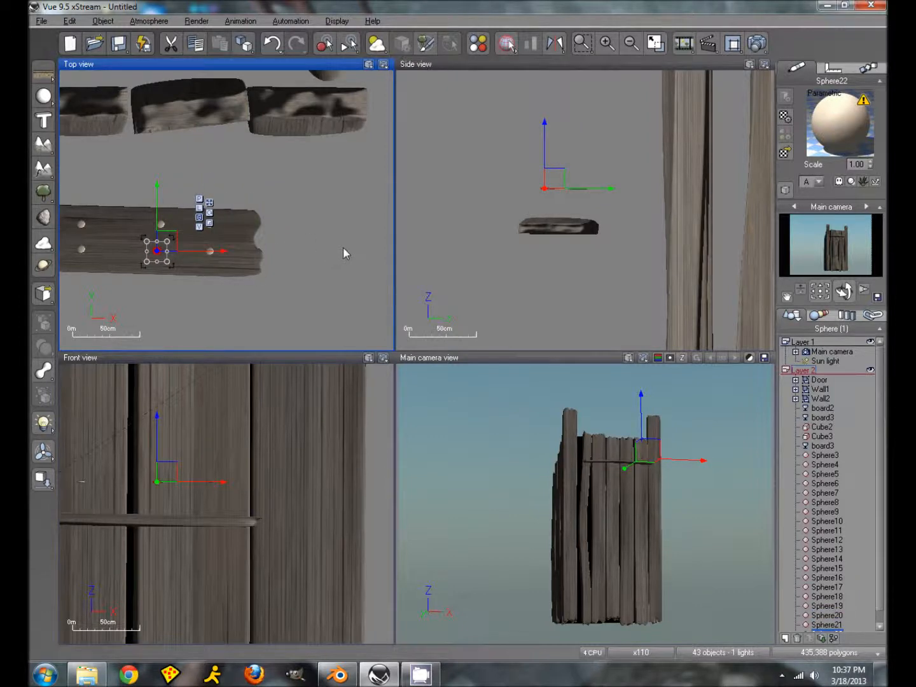
# Select all the nail heads and assign them the Basic Rust material from the Metals collection.
pyautogui.keyDown('shift'); pyautogui.click(832, 455); pyautogui.keyUp('shift')
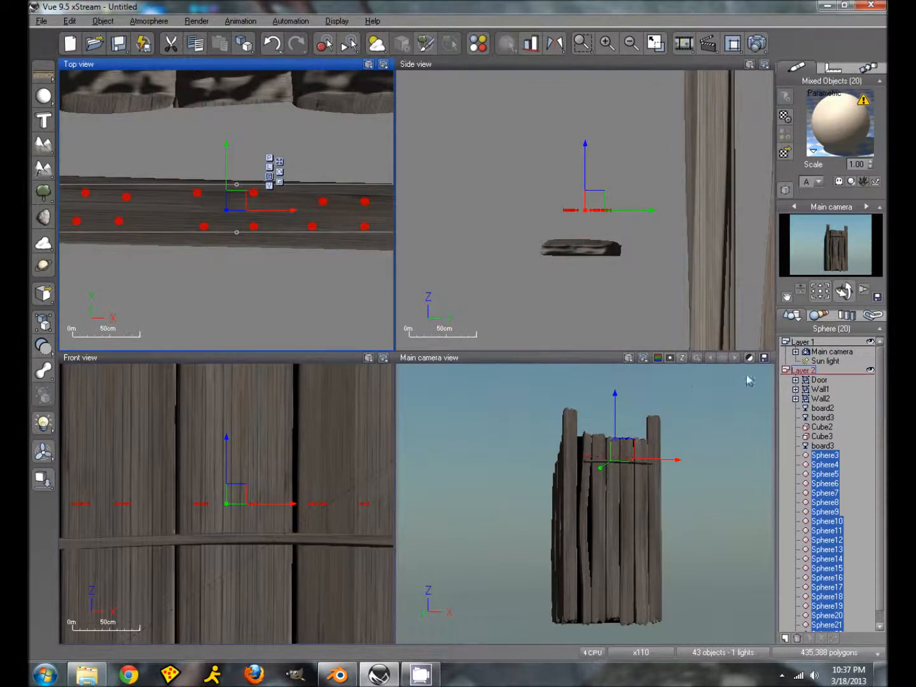
pyautogui.click(786, 154)
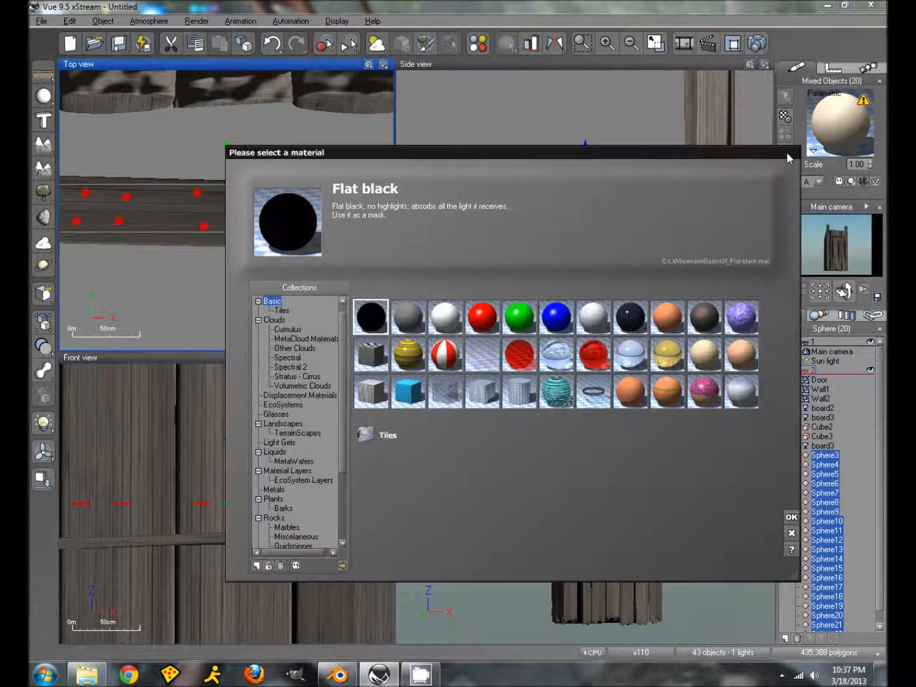
pyautogui.click(274, 489)
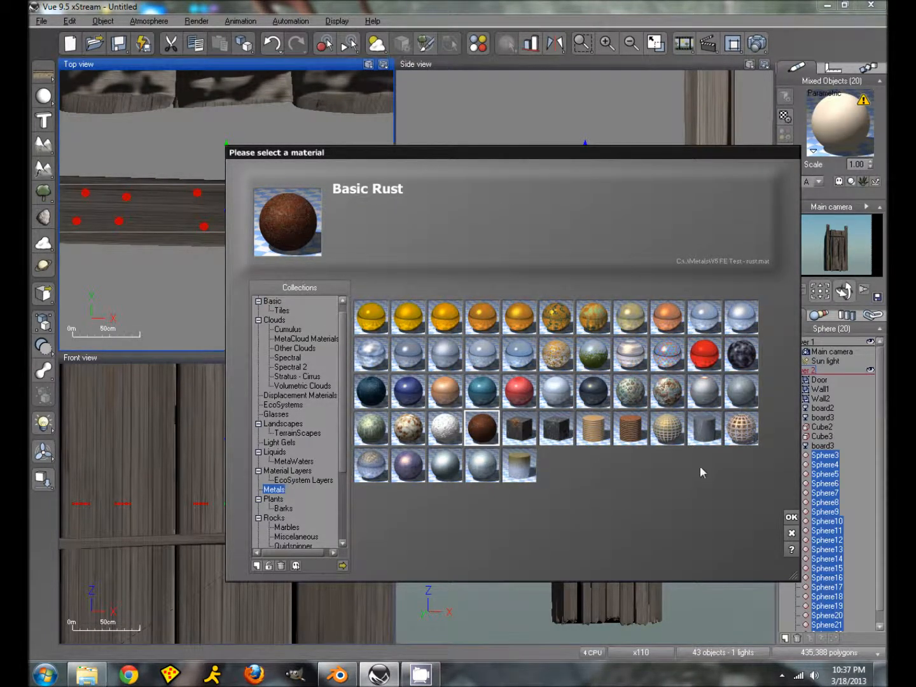
pyautogui.click(790, 518)
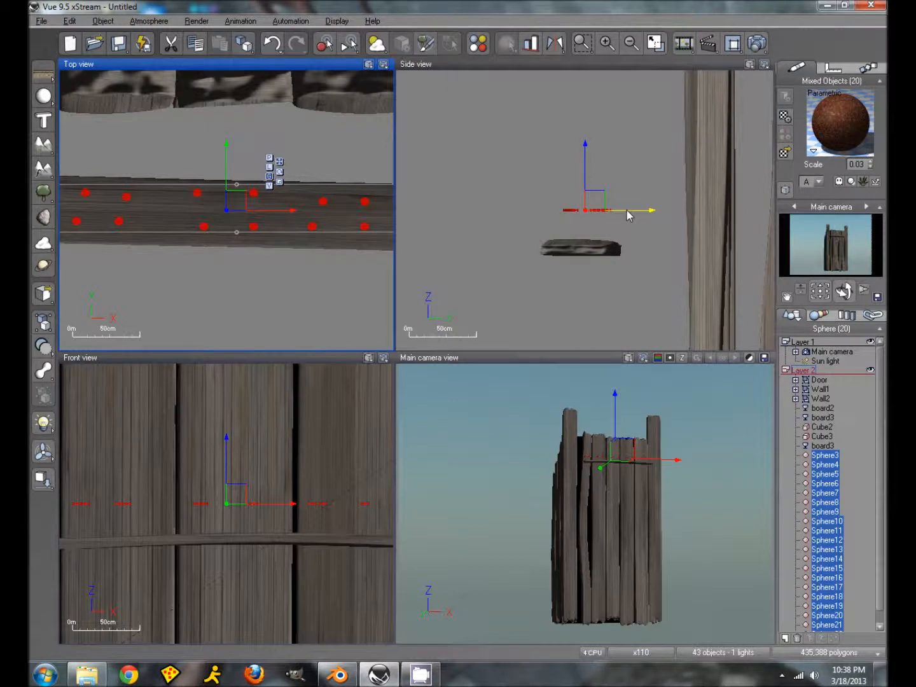
# Center the nail heads on the crosspiece, lower them onto its surface, and group them with the board.
pyautogui.moveTo(629, 217); pyautogui.dragTo(626, 218)
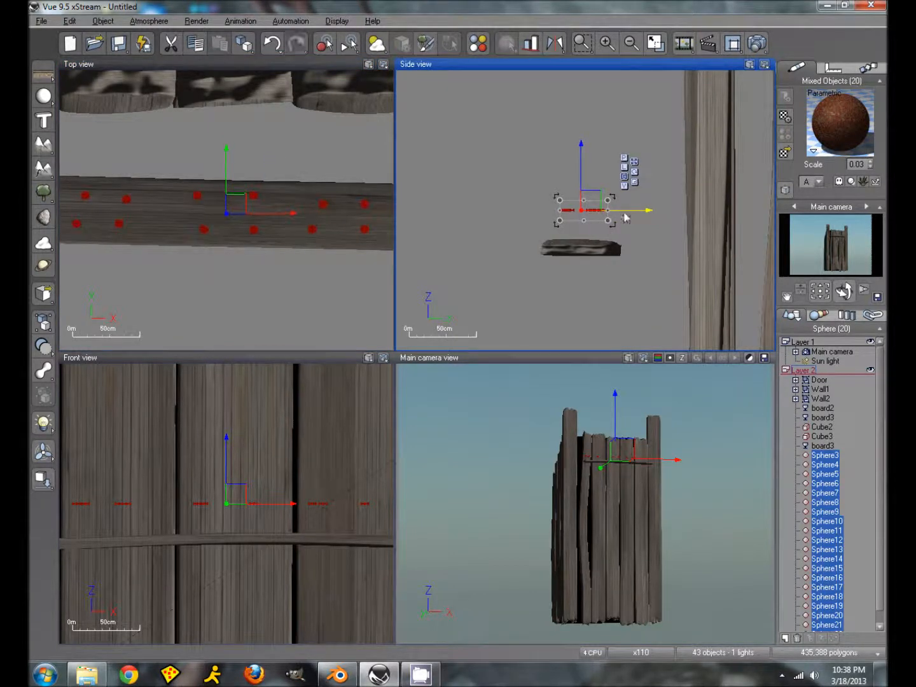
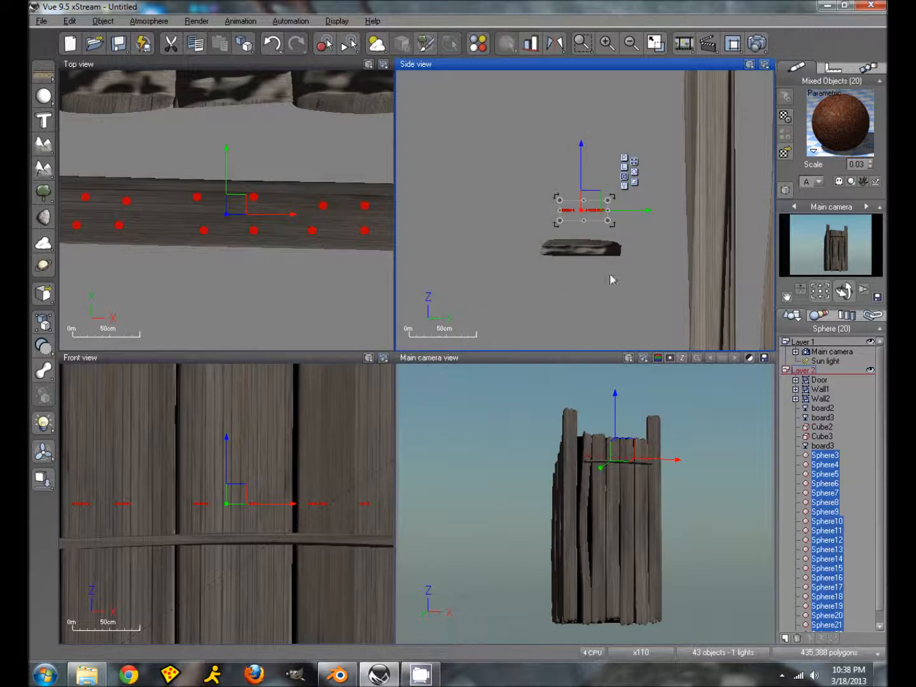
pyautogui.click(43, 478)
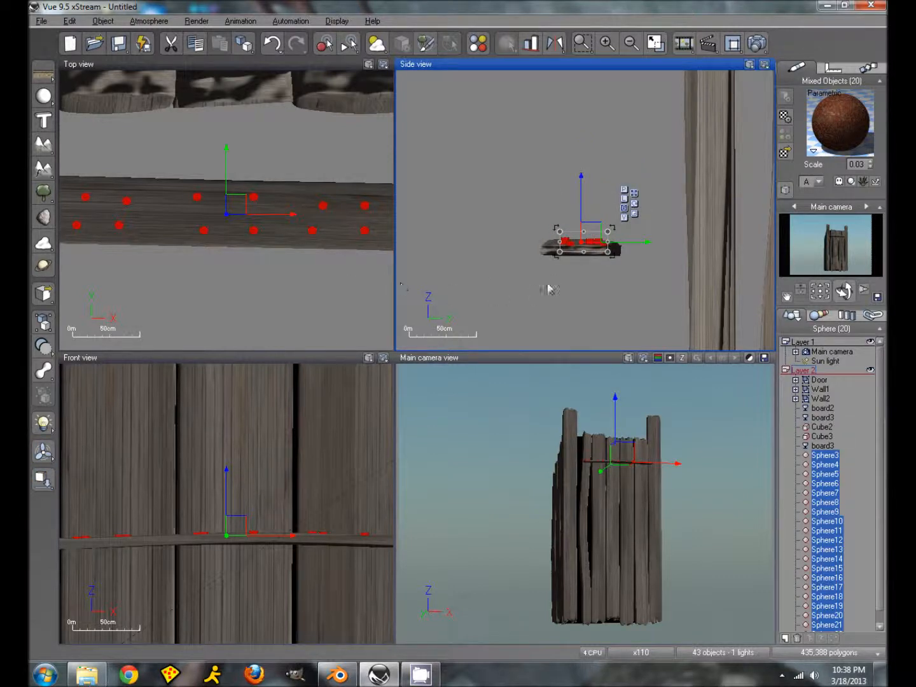
pyautogui.keyDown('ctrl'); pyautogui.click(823, 446); pyautogui.keyUp('ctrl')
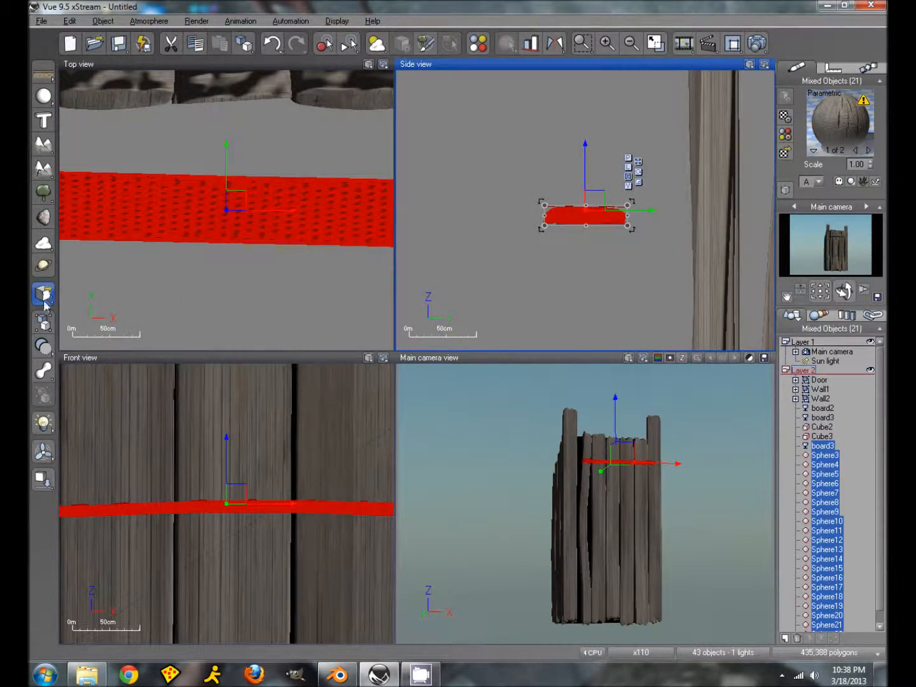
pyautogui.click(41, 325)
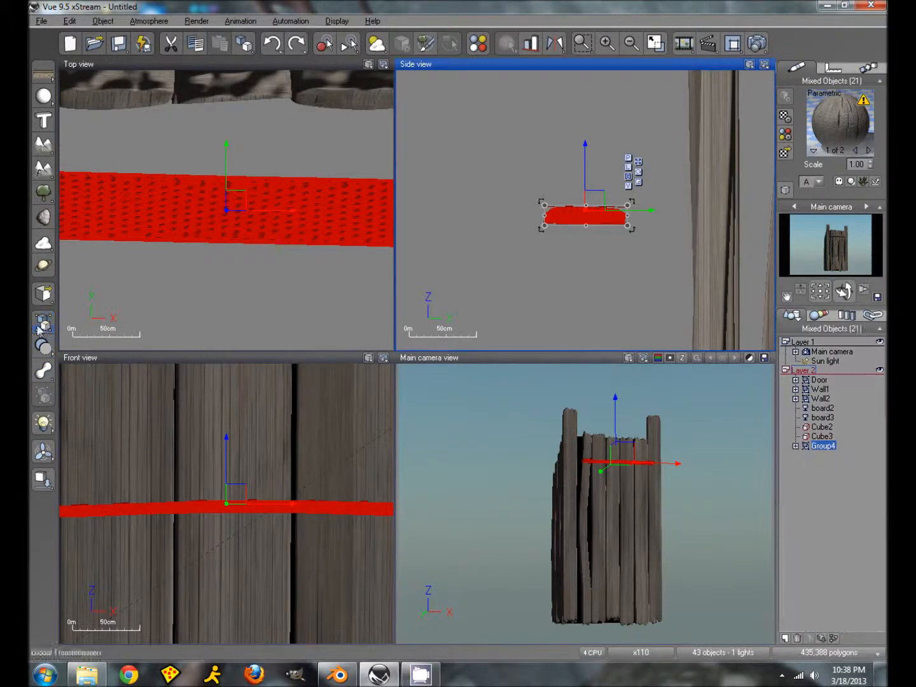
# Rotate the nailed crosspiece group upright with the nails facing outward and move it back against the door.
pyautogui.moveTo(638, 239); pyautogui.dragTo(619, 151)
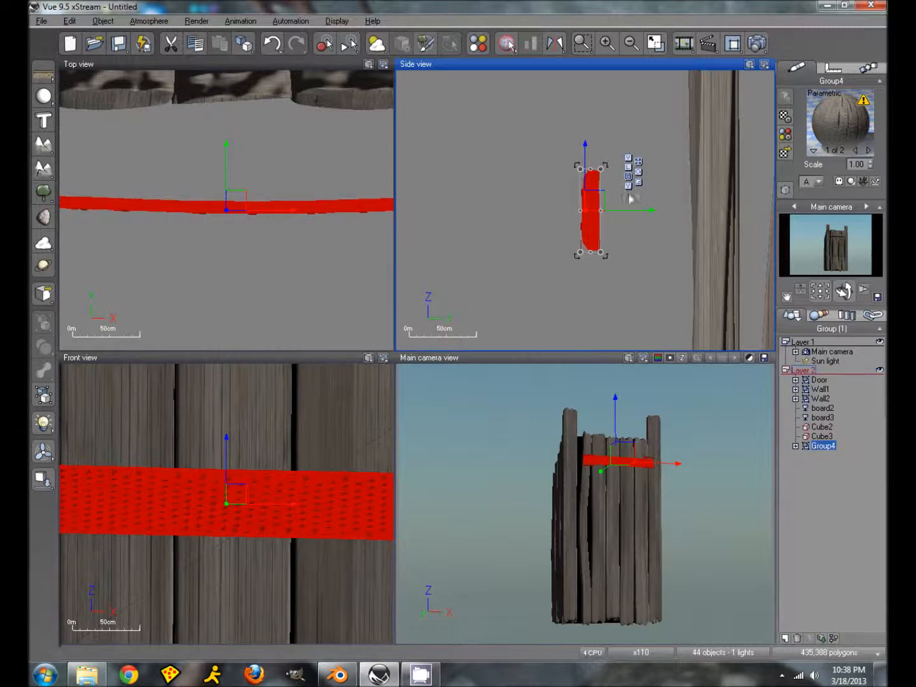
pyautogui.moveTo(632, 214); pyautogui.dragTo(729, 215)
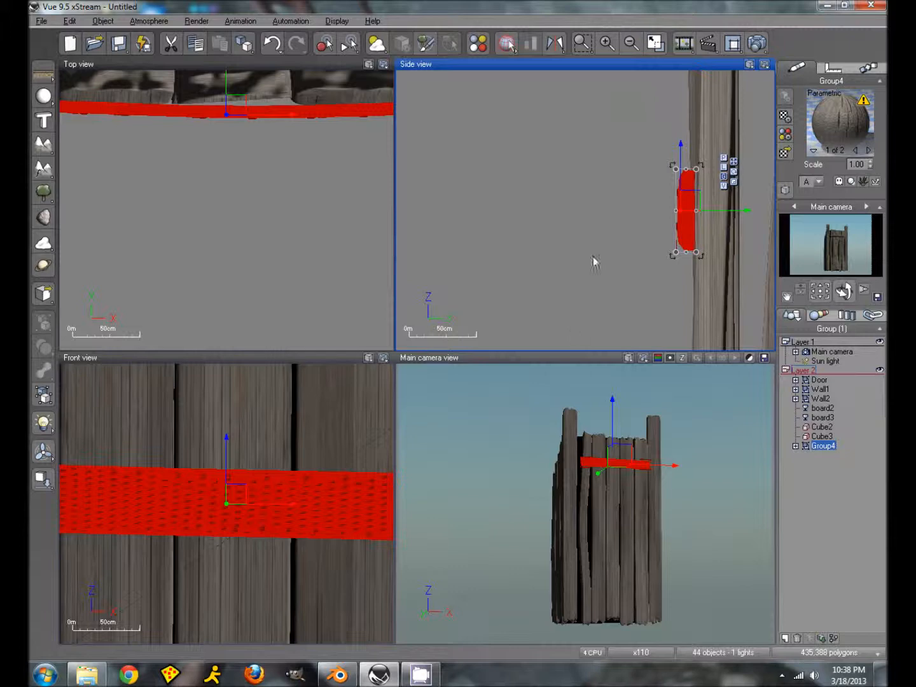
# Preview-render the full main camera view to inspect the nailed crosspiece against the door.
pyautogui.click(537, 378)
pyautogui.click(656, 44)
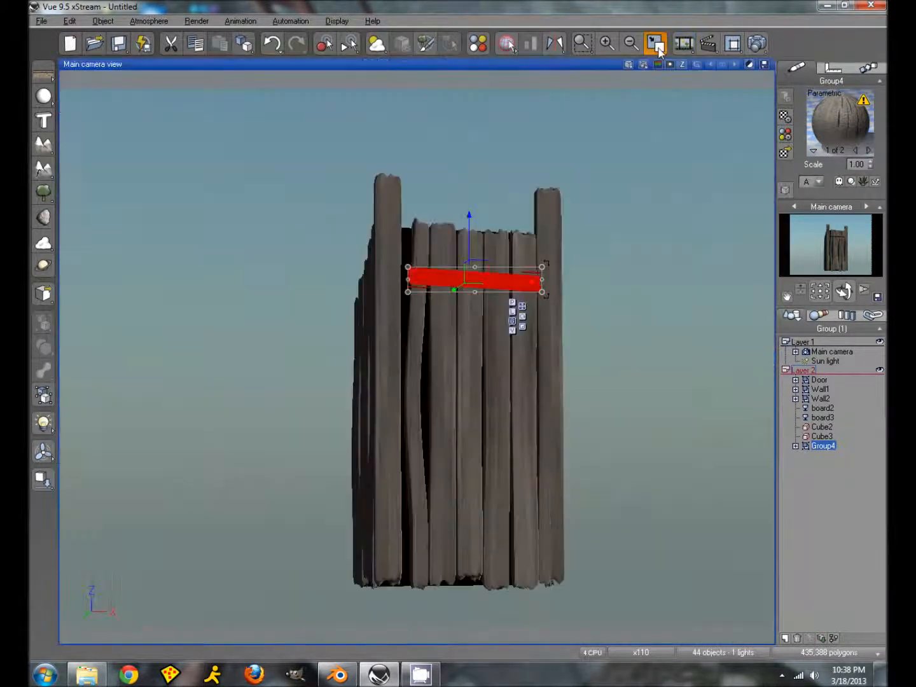
pyautogui.click(755, 44)
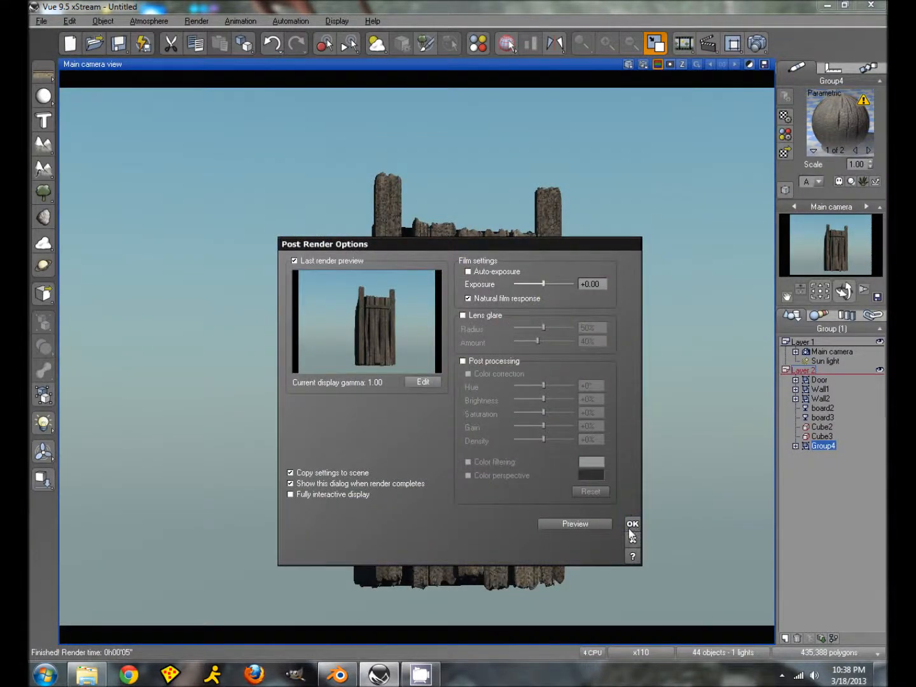
pyautogui.click(633, 523)
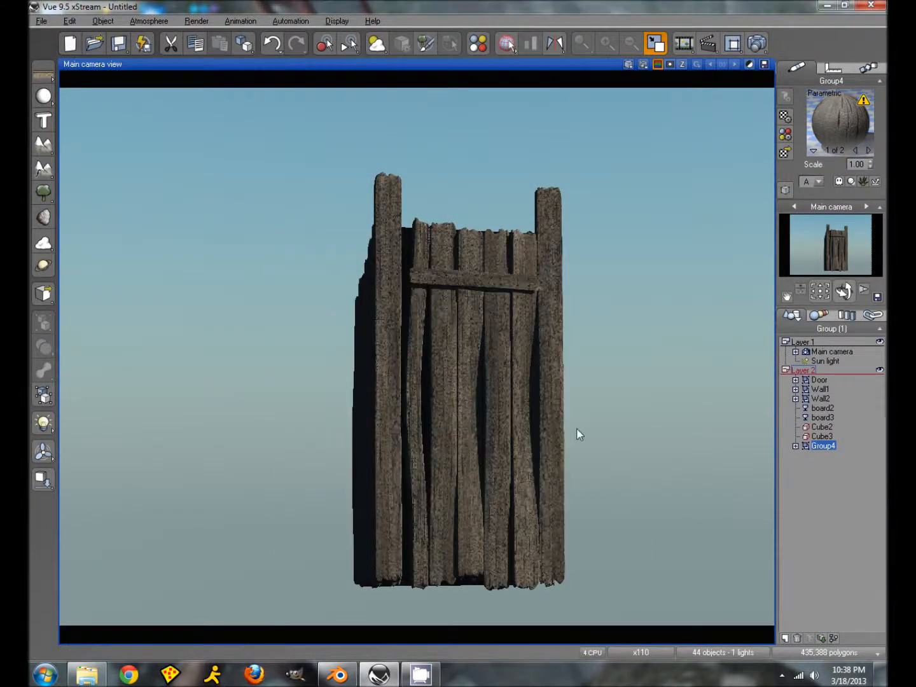
# Render only a rectangular area around the door's upper crosspiece in the main camera view.
pyautogui.click(734, 47)
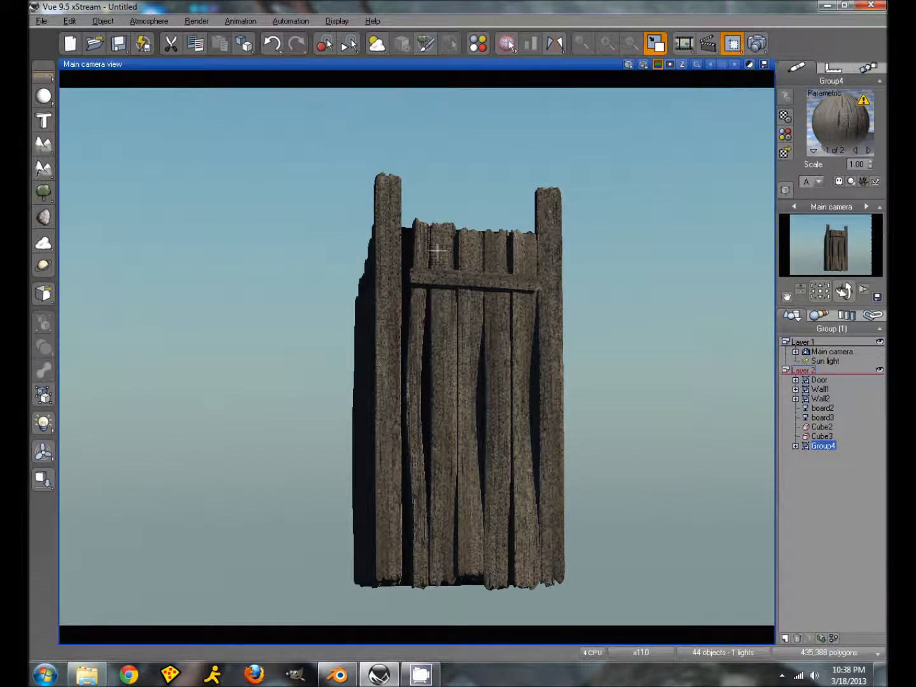
pyautogui.moveTo(406, 260); pyautogui.dragTo(536, 301)
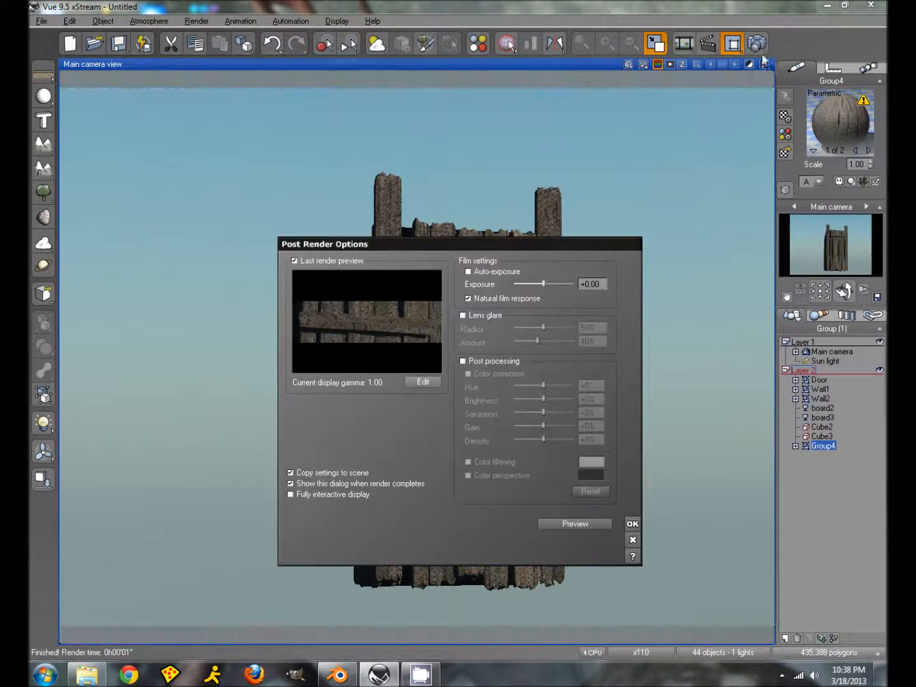
pyautogui.click(632, 524)
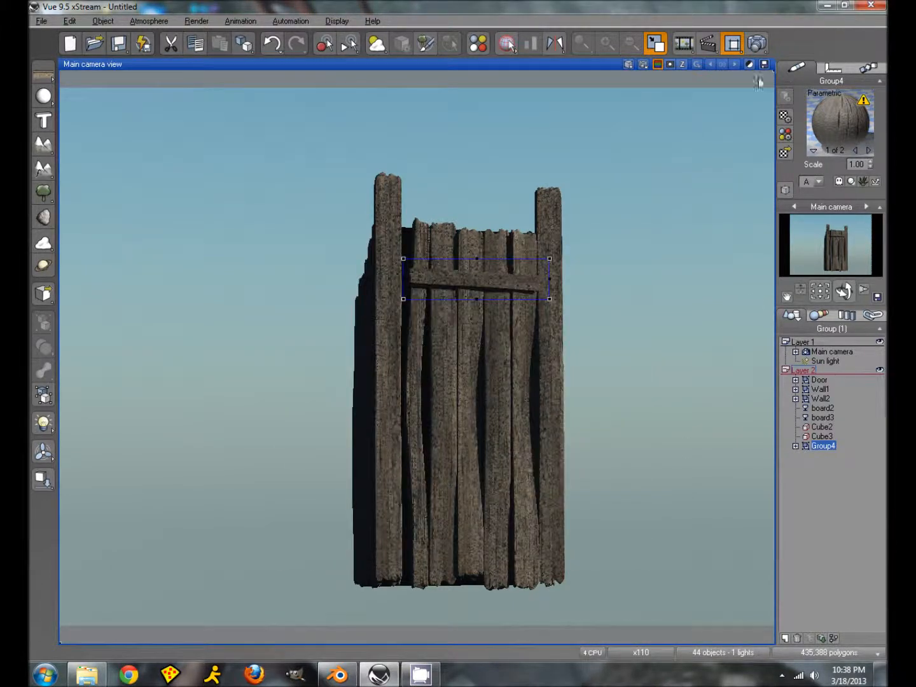
# Render the crosspiece area to screen with the custom picture height set to 2000 pixels, and close the finished render.
pyautogui.click(760, 46)
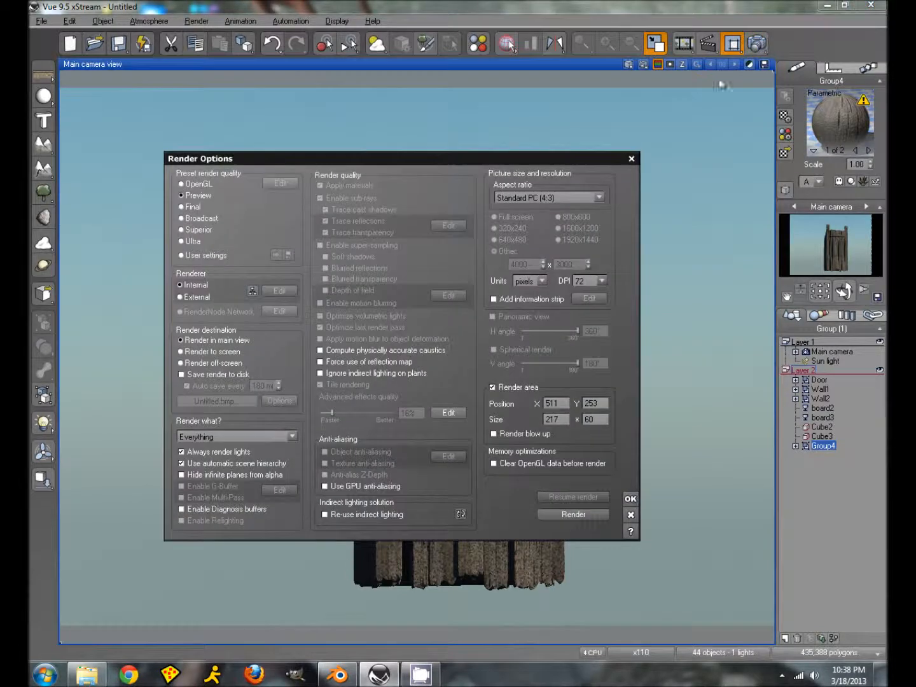
pyautogui.click(188, 351)
pyautogui.doubleClick(564, 264)
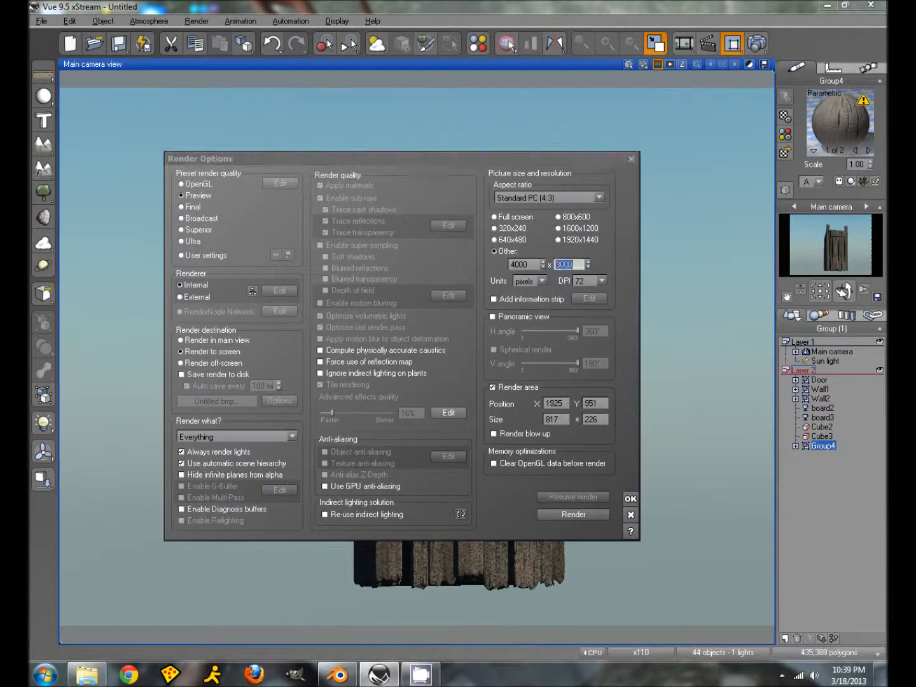
pyautogui.write('2000')
pyautogui.click(572, 514)
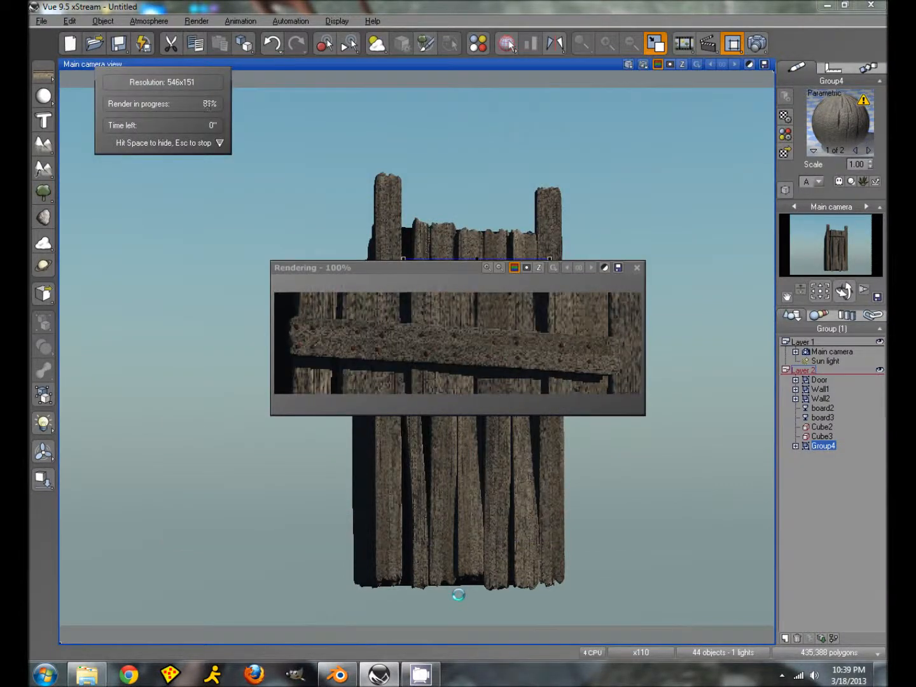
pyautogui.click(631, 524)
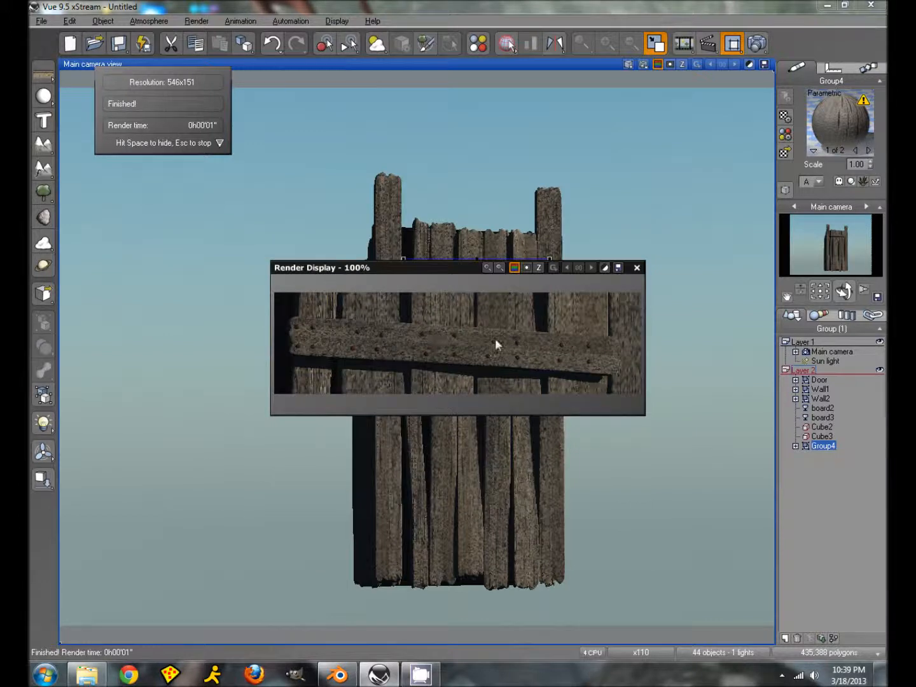
pyautogui.click(637, 270)
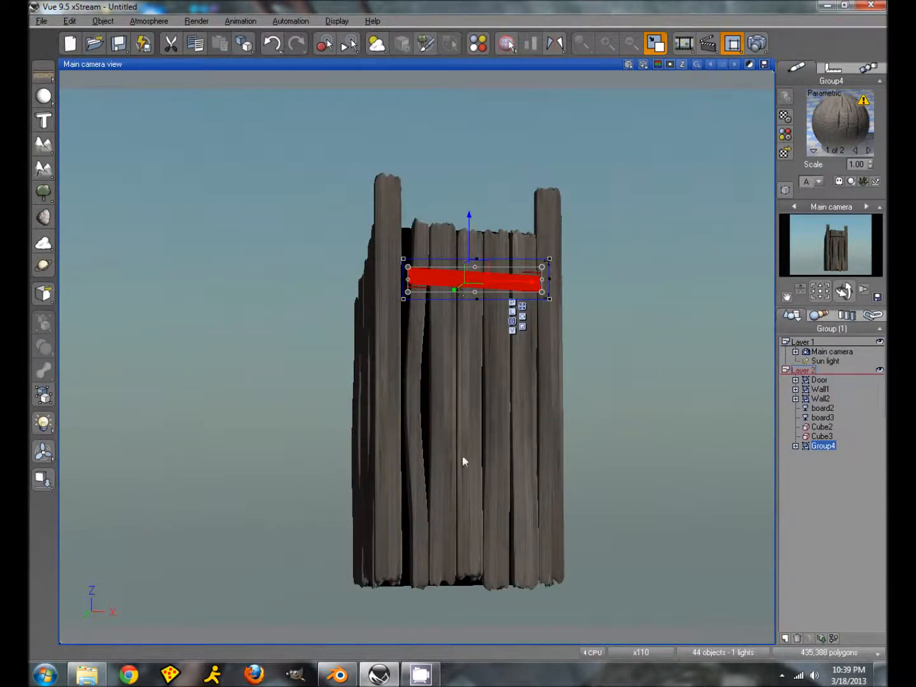
# Duplicate the nailed crosspiece group and lower the copy to near the bottom of the door.
pyautogui.click(656, 43)
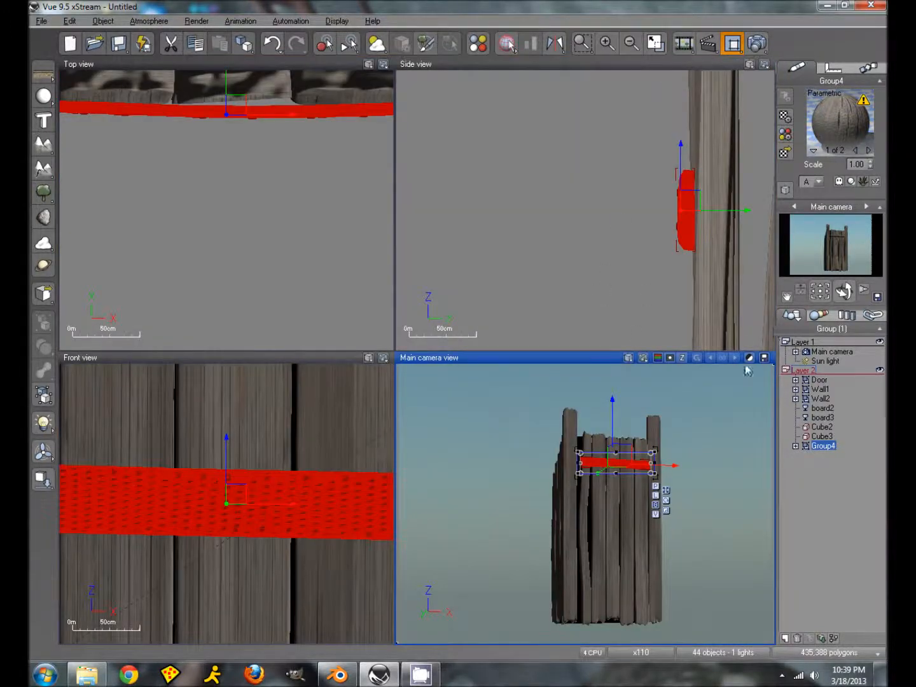
pyautogui.scroll(-4, 207, 449)
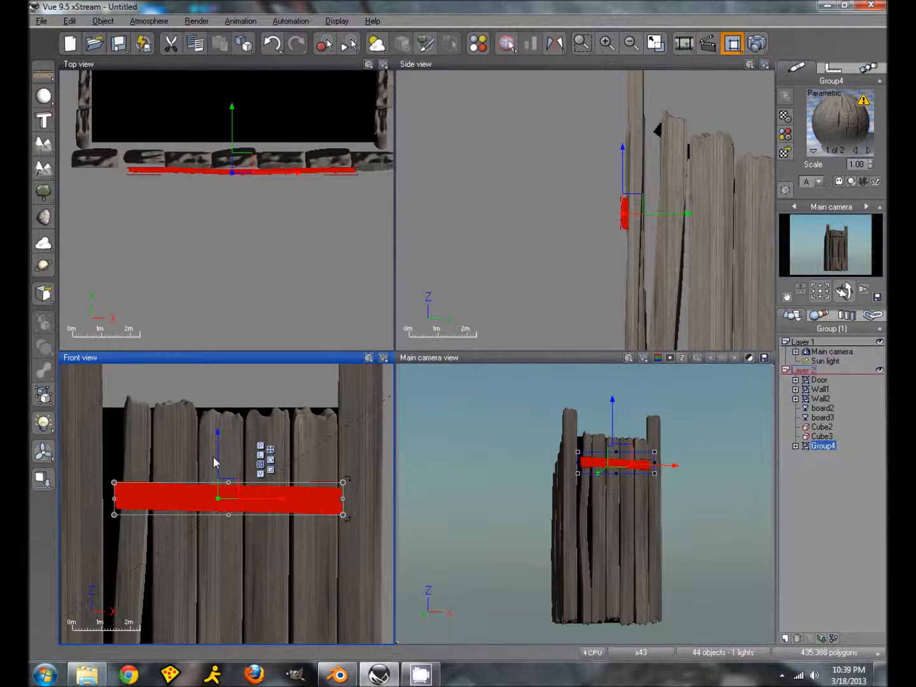
pyautogui.hotkey('ctrl', 'd')
pyautogui.moveTo(219, 461); pyautogui.dragTo(254, 663)
pyautogui.moveTo(269, 442); pyautogui.dragTo(269, 412, button='right')
pyautogui.moveTo(273, 567); pyautogui.dragTo(278, 373, button='right')
pyautogui.moveTo(269, 544); pyautogui.dragTo(263, 477, button='right')
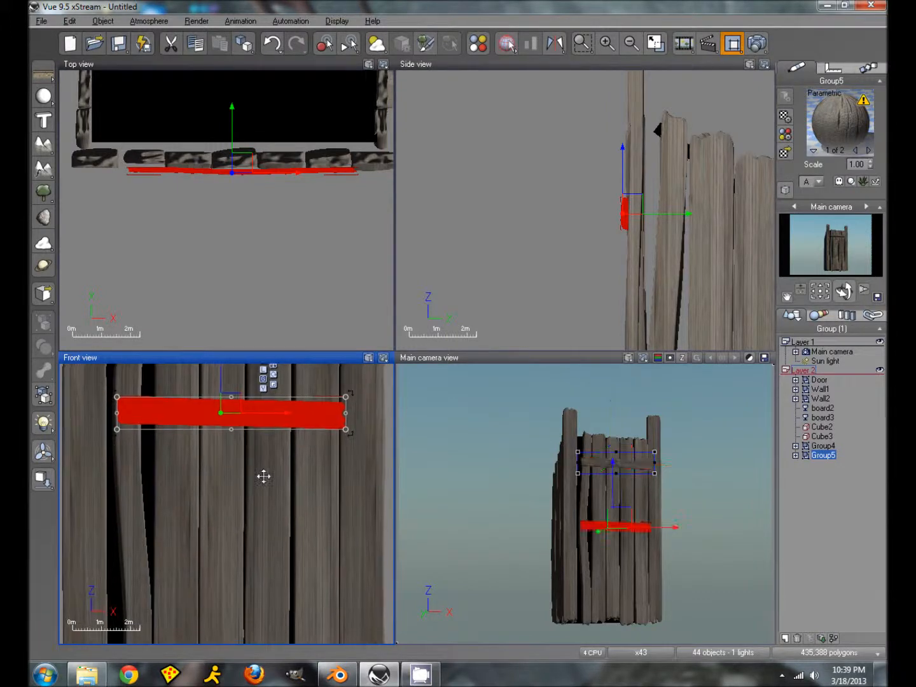
pyautogui.scroll(-3, 263, 476)
pyautogui.moveTo(248, 416); pyautogui.dragTo(248, 493)
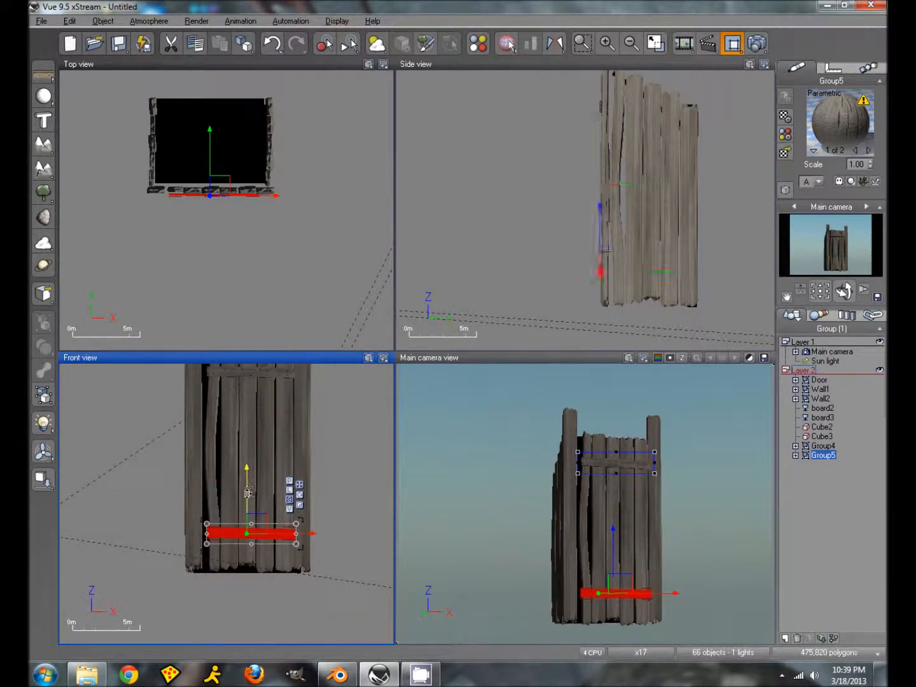
# Rotate the lower crosspiece about 180° in the front view and re-center it across the door planks.
pyautogui.moveTo(295, 552); pyautogui.dragTo(163, 512)
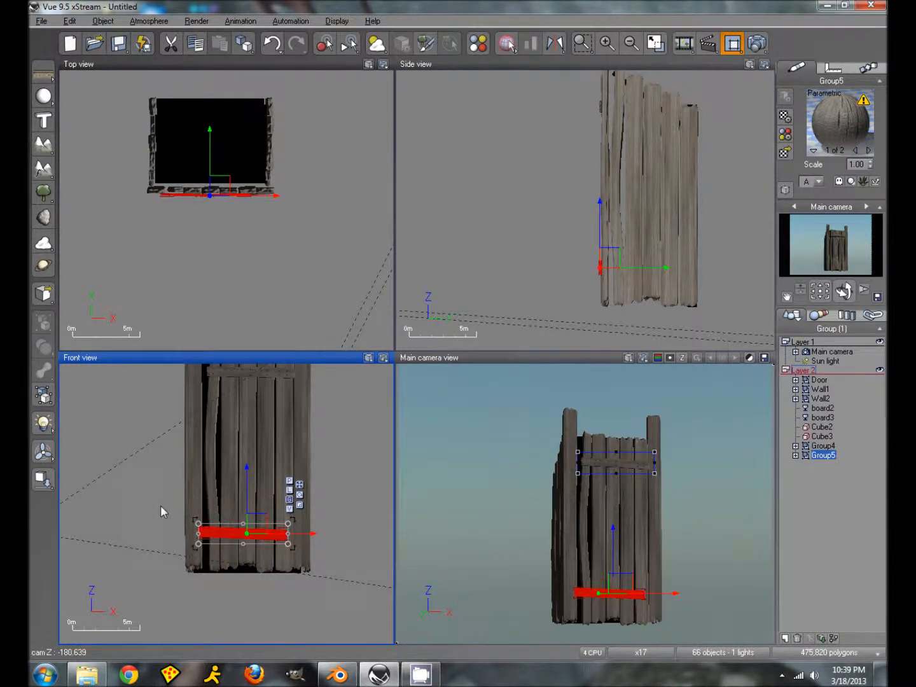
pyautogui.moveTo(263, 535); pyautogui.dragTo(271, 535)
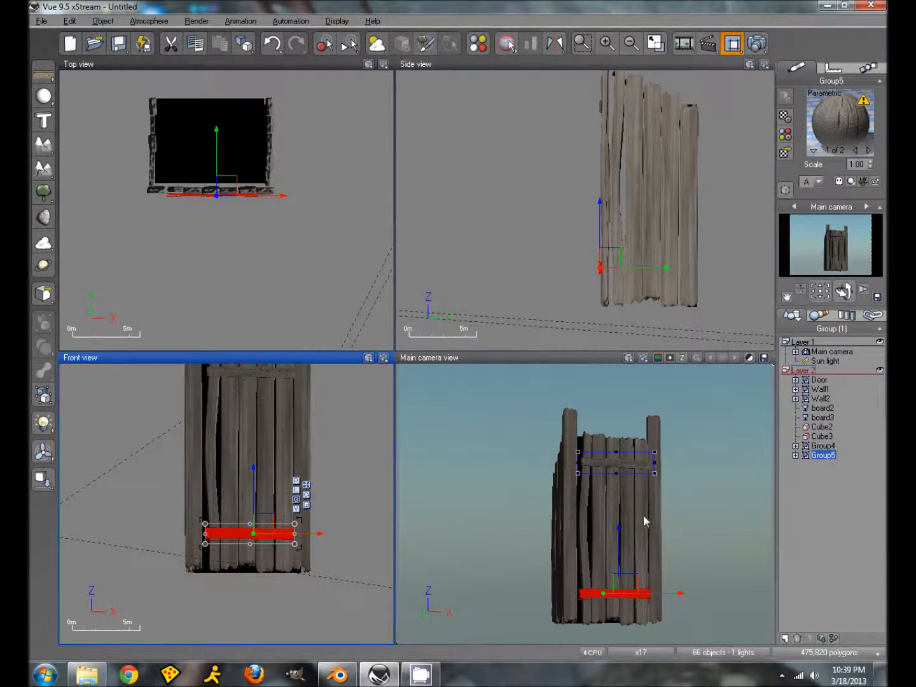
# Duplicate the Door group, move the copy back over the building, and tilt it into a roof slope descending toward the rear.
pyautogui.click(819, 381)
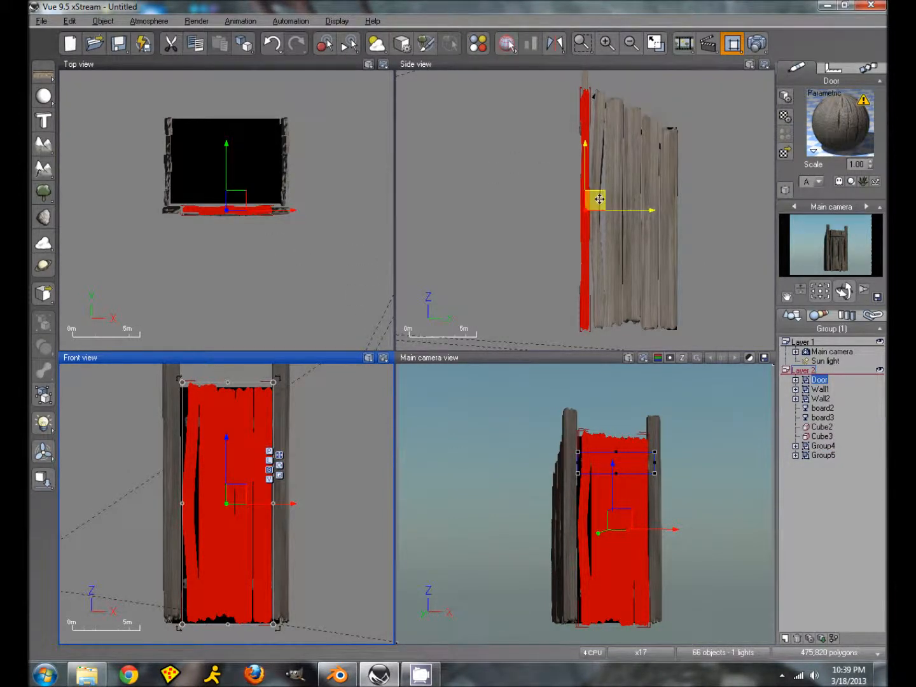
pyautogui.hotkey('ctrl', 'd')
pyautogui.moveTo(633, 212); pyautogui.dragTo(691, 212)
pyautogui.moveTo(666, 334); pyautogui.dragTo(541, 141)
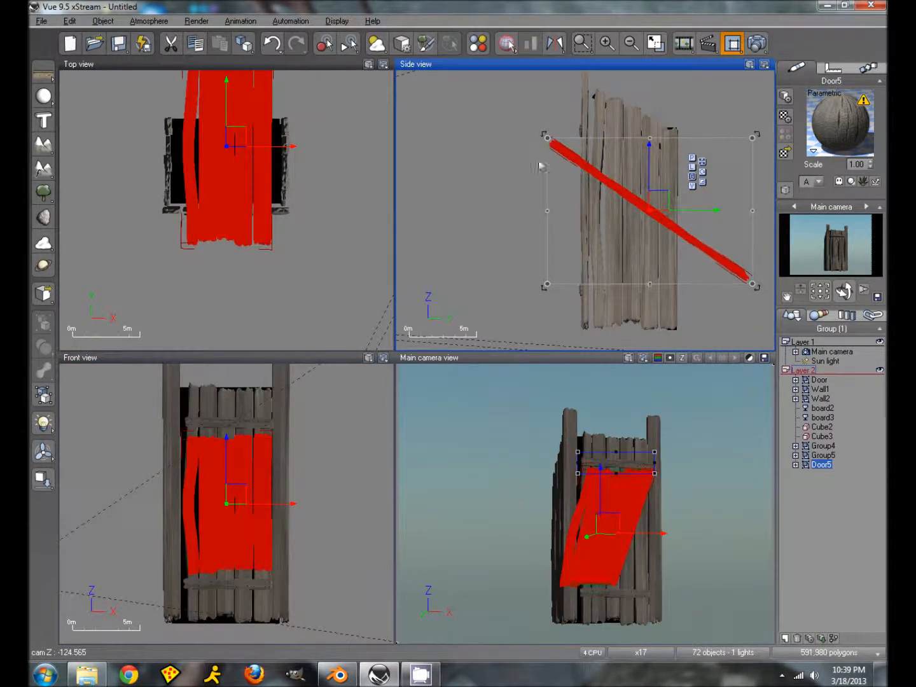
# Widen the tilted door copy sideways so it extends slightly beyond both side walls.
pyautogui.click(234, 134)
pyautogui.moveTo(286, 152); pyautogui.dragTo(300, 151)
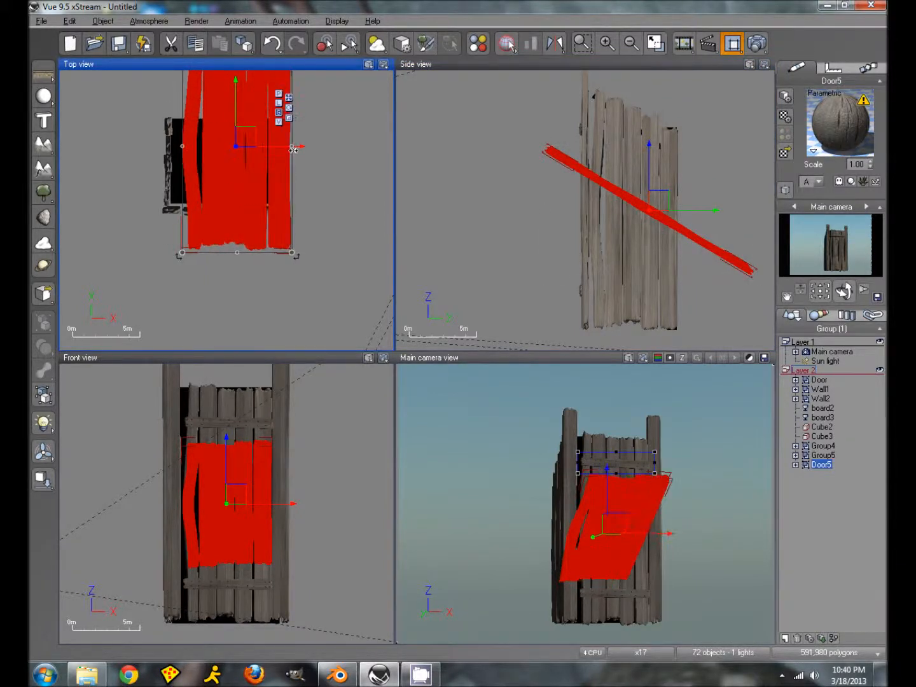
pyautogui.moveTo(171, 148); pyautogui.dragTo(157, 147)
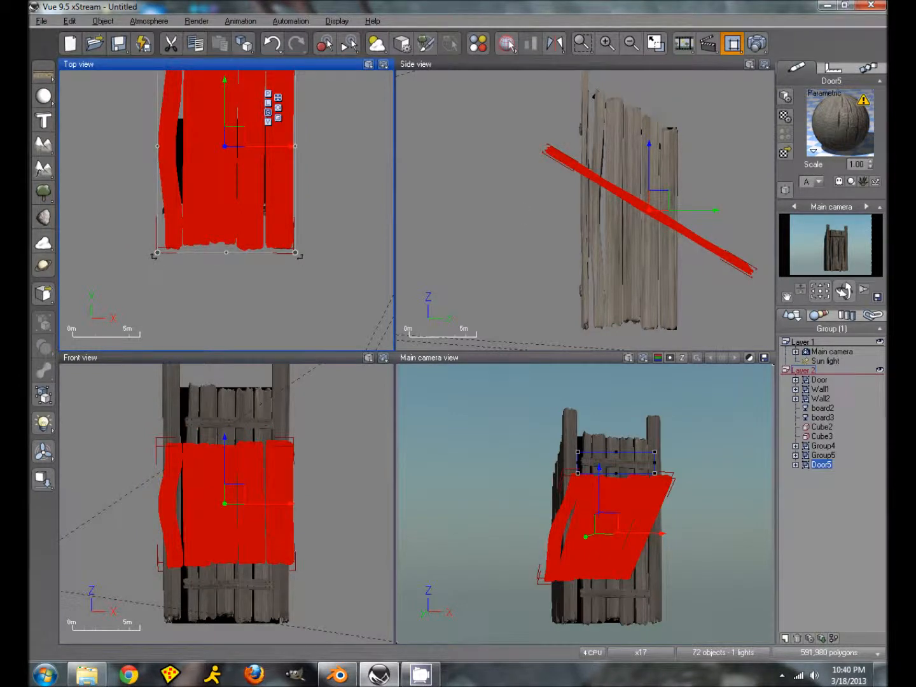
# Raise the roof panel to the wall tops and level it to shorten its front end flush with the front wall.
pyautogui.moveTo(658, 204); pyautogui.dragTo(666, 110)
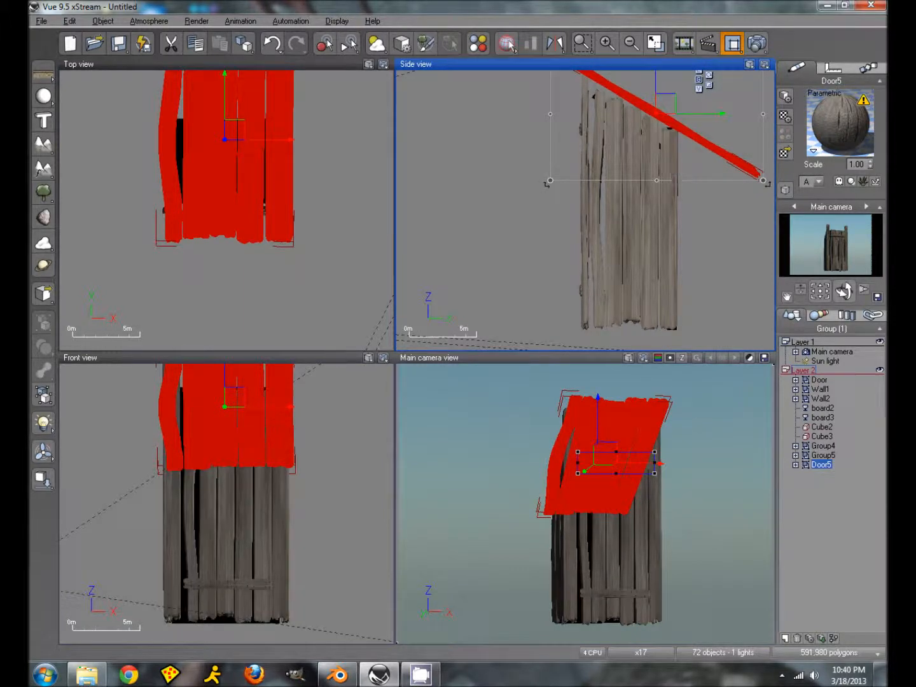
pyautogui.moveTo(547, 184); pyautogui.dragTo(593, 238)
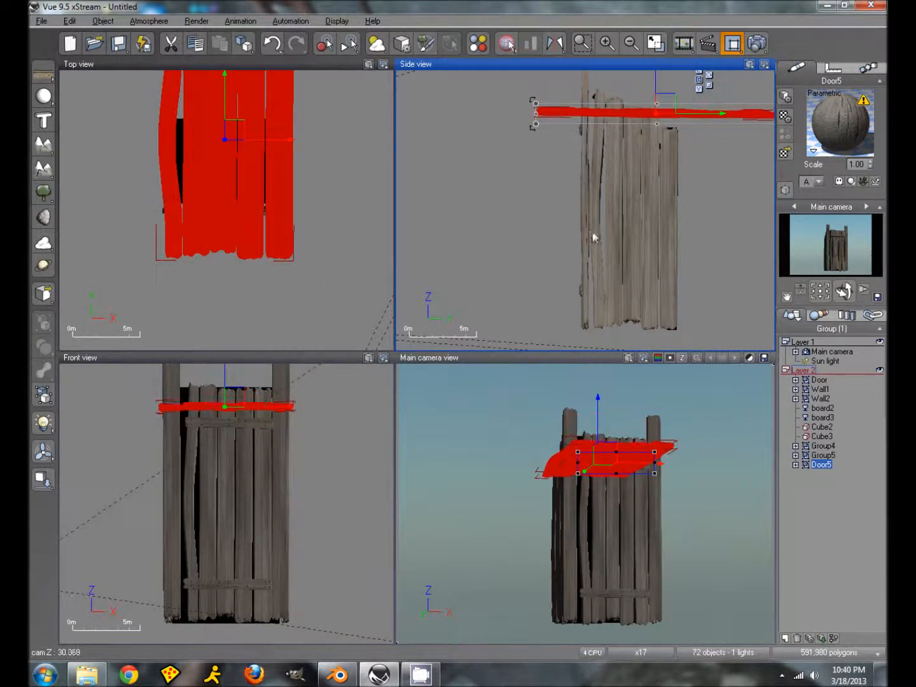
pyautogui.moveTo(491, 193); pyautogui.dragTo(490, 198, button='right')
pyautogui.moveTo(509, 172); pyautogui.dragTo(504, 175, button='right')
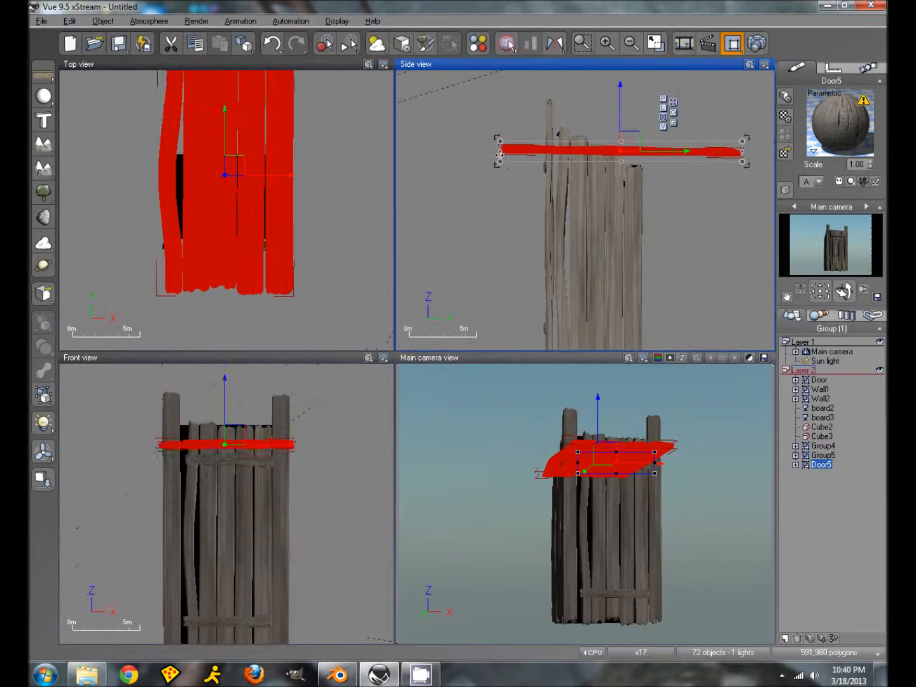
pyautogui.moveTo(500, 151); pyautogui.dragTo(544, 151)
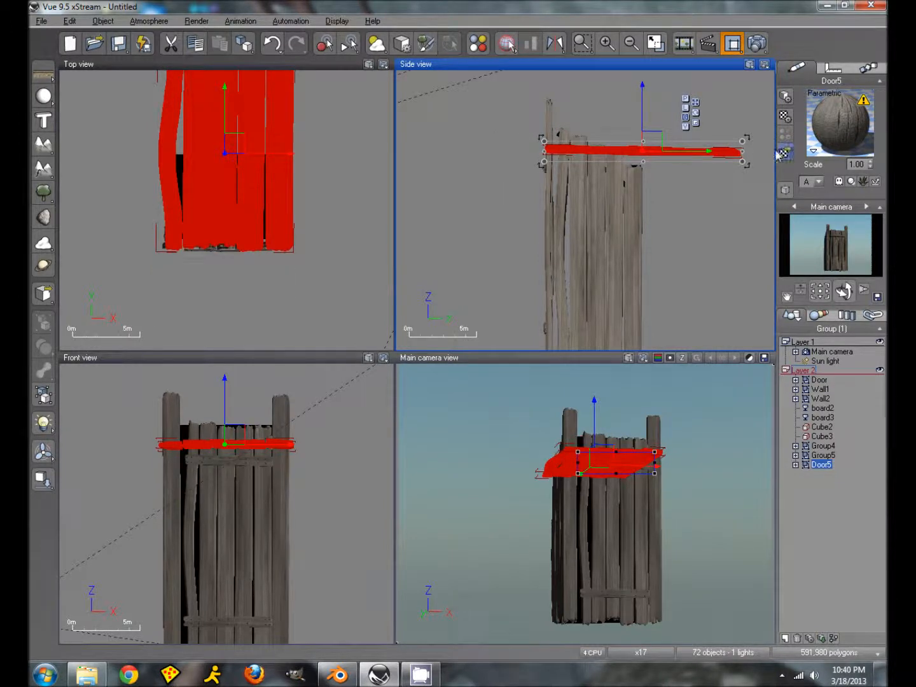
# Shorten and tilt the roof panel to follow the side walls' slope, and seat it on the wall tops.
pyautogui.moveTo(744, 161); pyautogui.dragTo(665, 184)
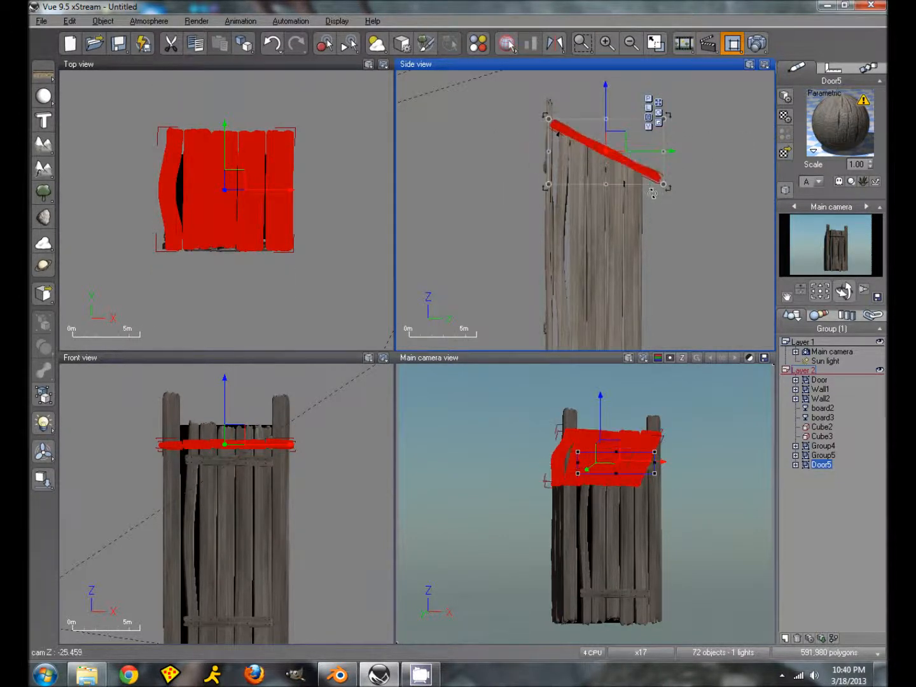
pyautogui.moveTo(616, 140); pyautogui.dragTo(609, 128)
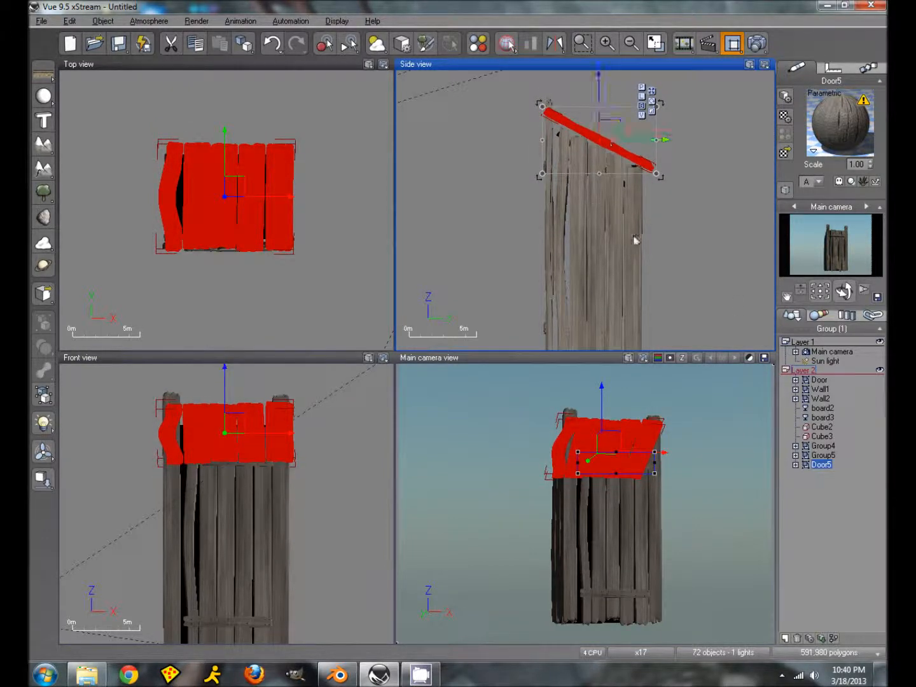
# Select board2 and board3, the two front corner posts, and shorten their tops to fit beneath the roof.
pyautogui.click(821, 436)
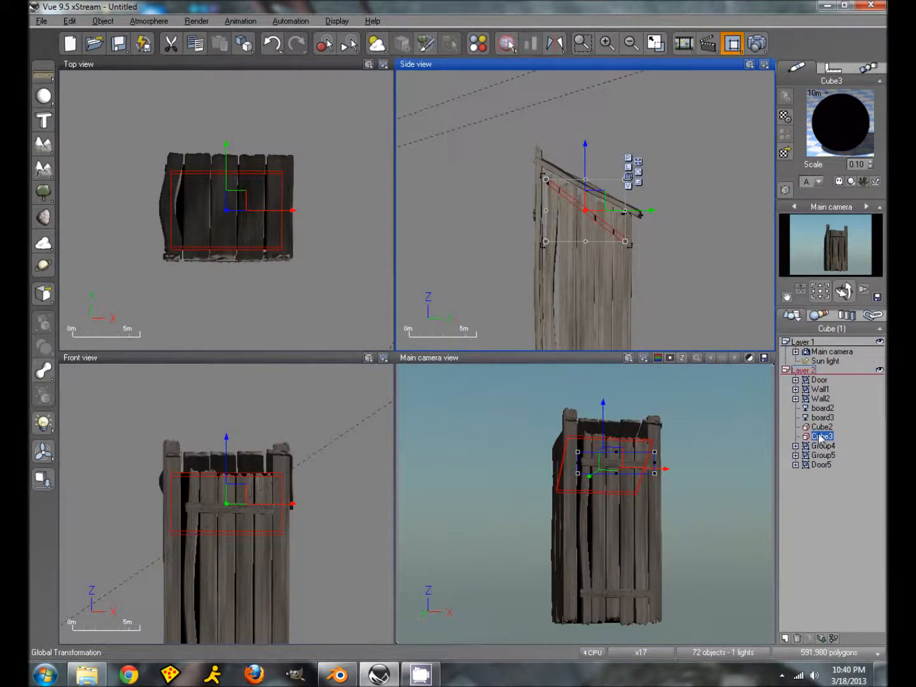
pyautogui.click(822, 417)
pyautogui.keyDown('ctrl'); pyautogui.click(820, 410); pyautogui.keyUp('ctrl')
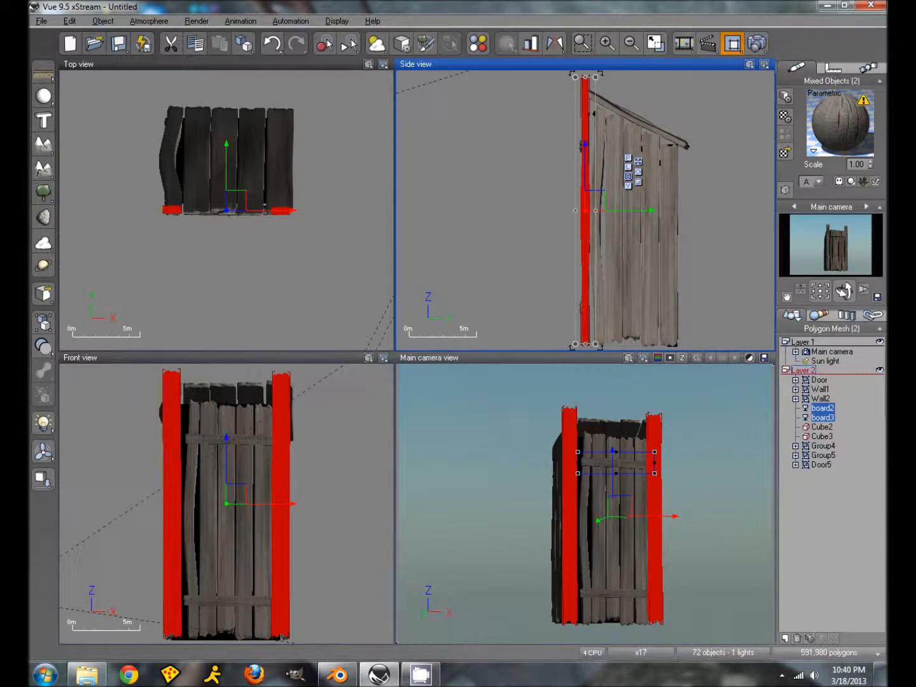
pyautogui.moveTo(236, 383); pyautogui.dragTo(237, 411, button='right')
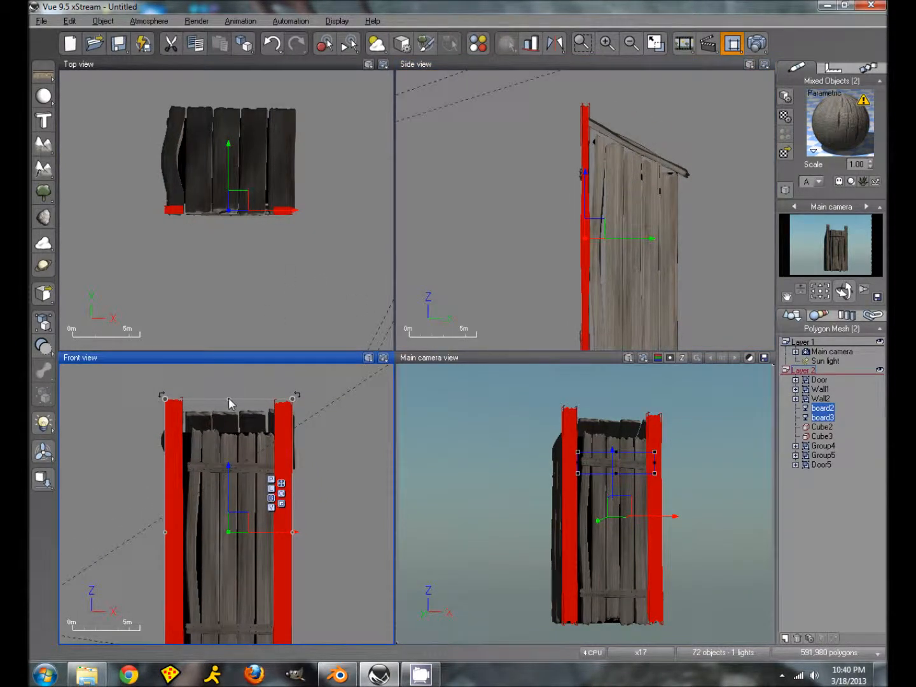
pyautogui.moveTo(228, 399); pyautogui.dragTo(228, 415)
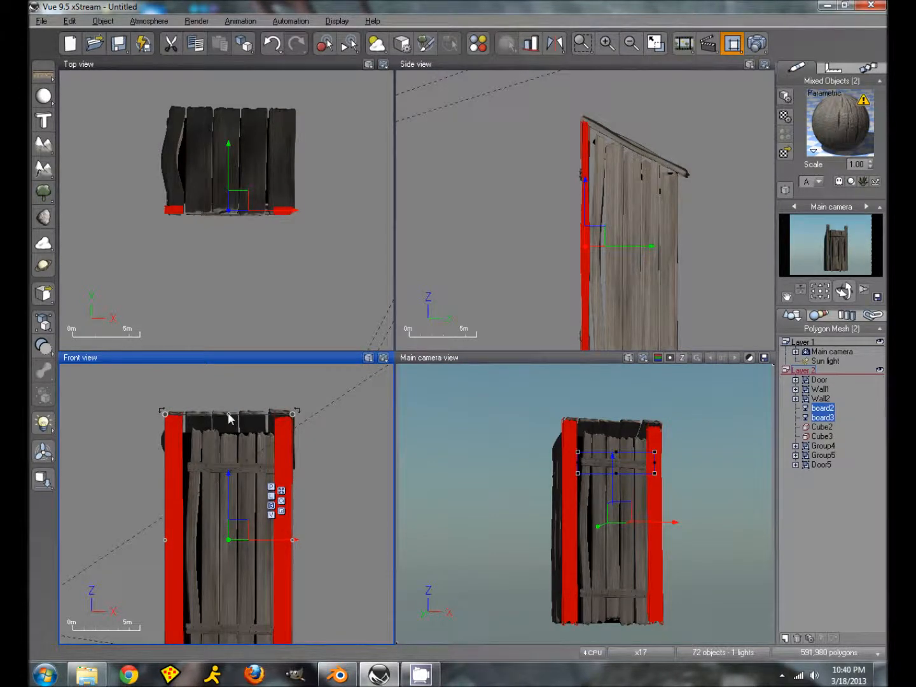
# Rename the roof panel group from Door5 to Roof.
pyautogui.click(823, 465)
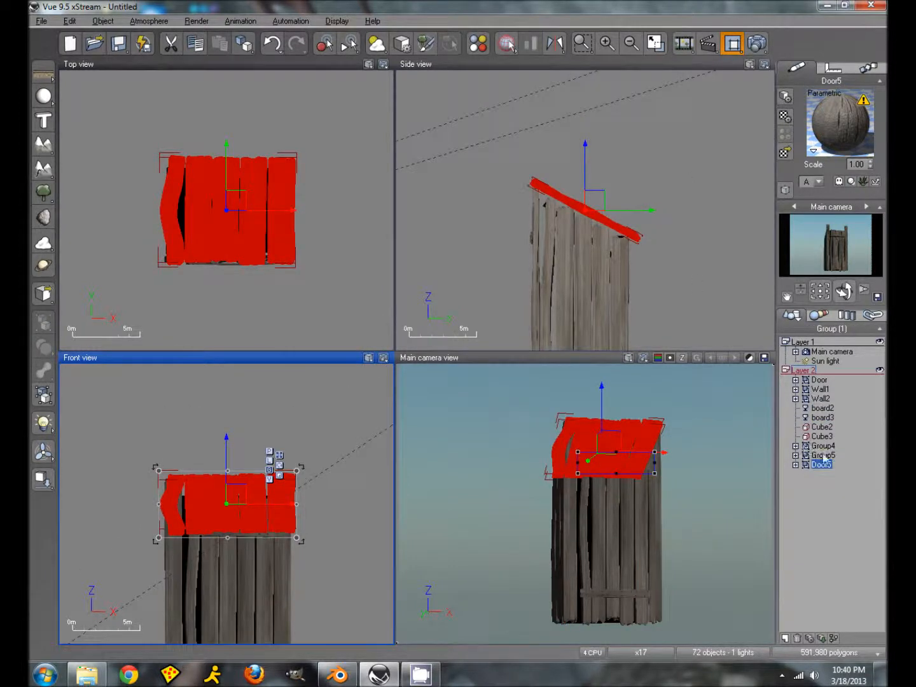
pyautogui.rightClick(823, 465)
pyautogui.click(804, 438)
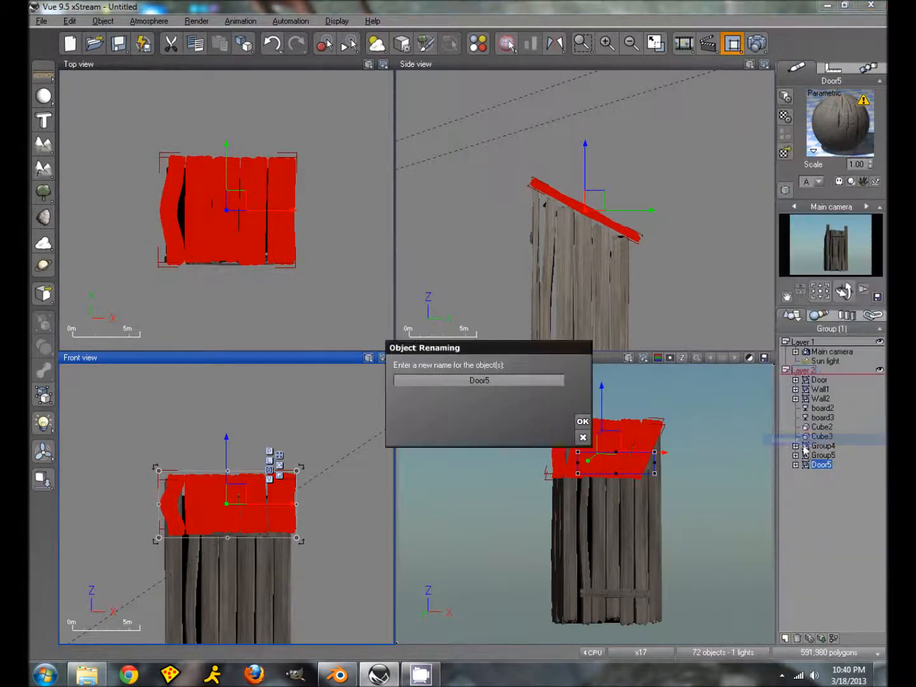
pyautogui.click(496, 379)
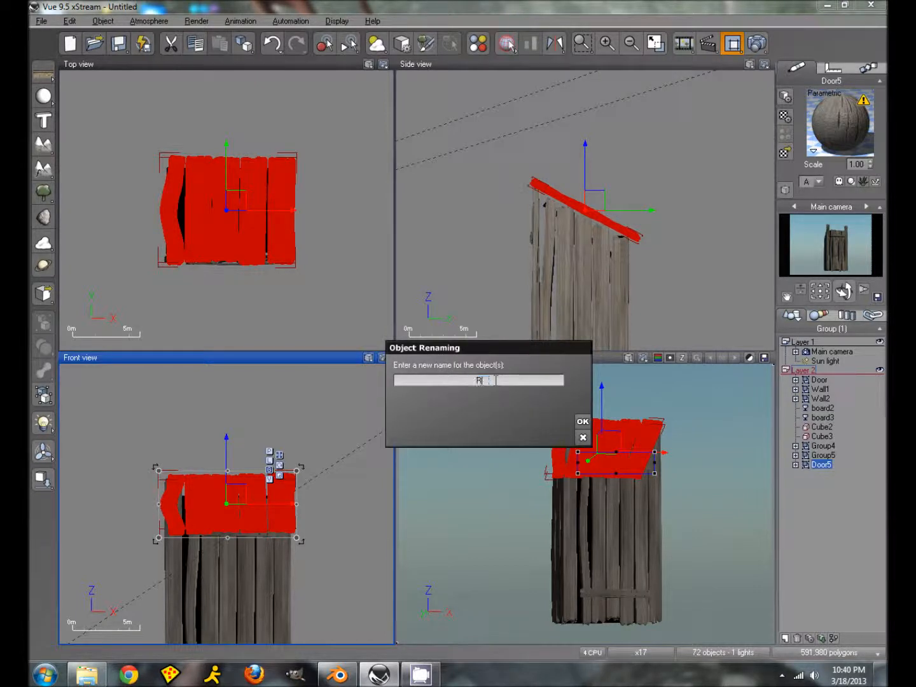
pyautogui.press('Return')
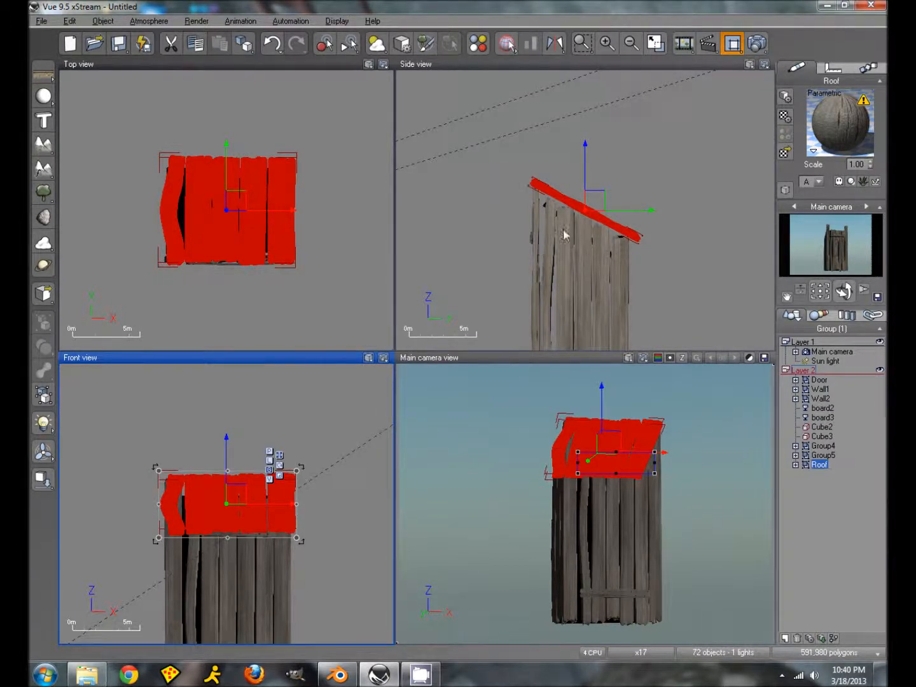
# Shift the roof forward over the front wall and widen it on both sides to overhang the side walls.
pyautogui.moveTo(593, 201); pyautogui.dragTo(585, 198)
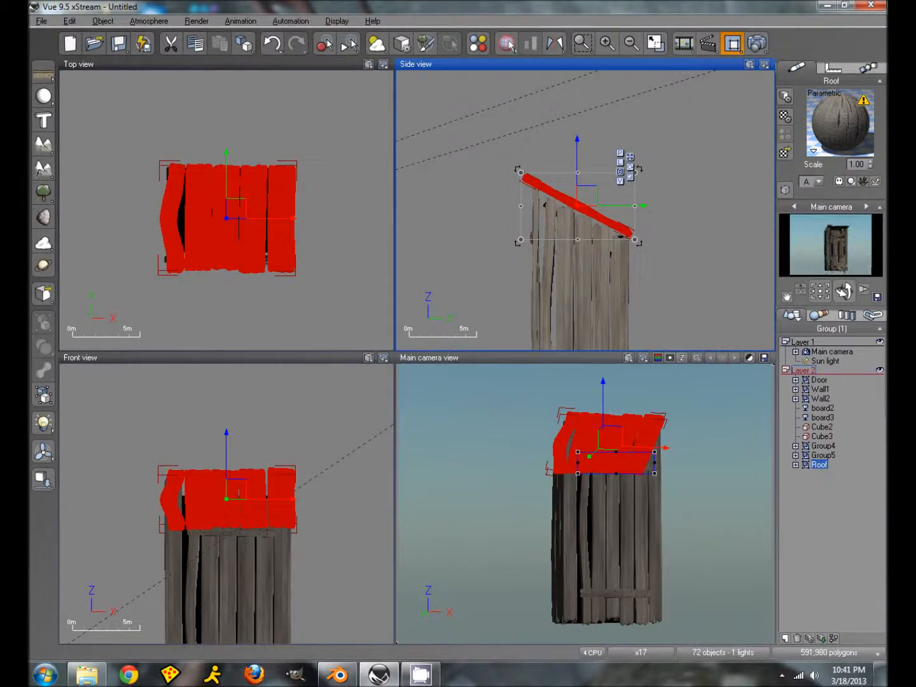
pyautogui.click(258, 226)
pyautogui.moveTo(297, 219); pyautogui.dragTo(302, 218)
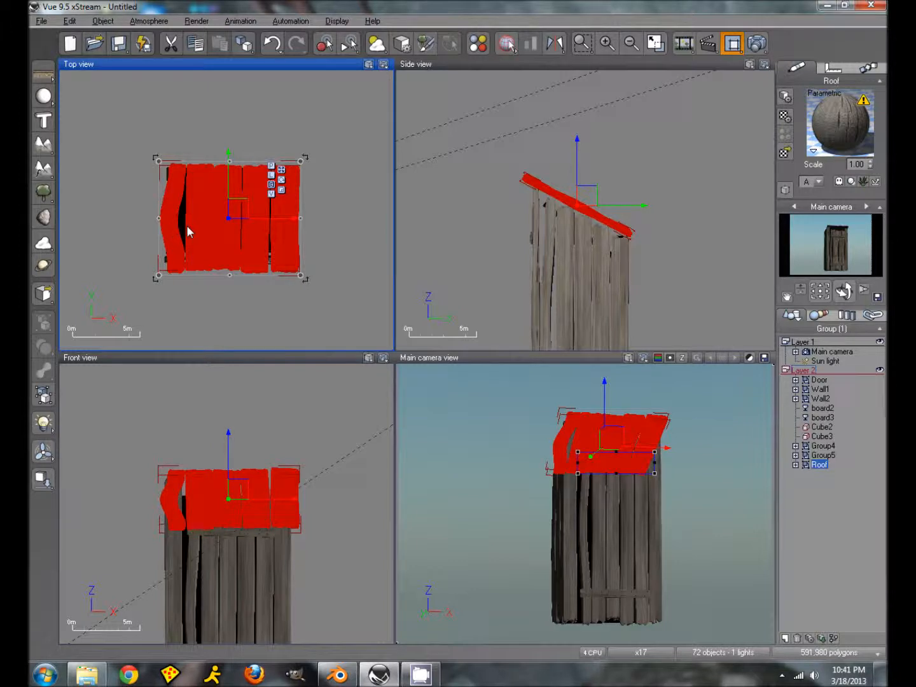
pyautogui.moveTo(157, 223); pyautogui.dragTo(152, 218)
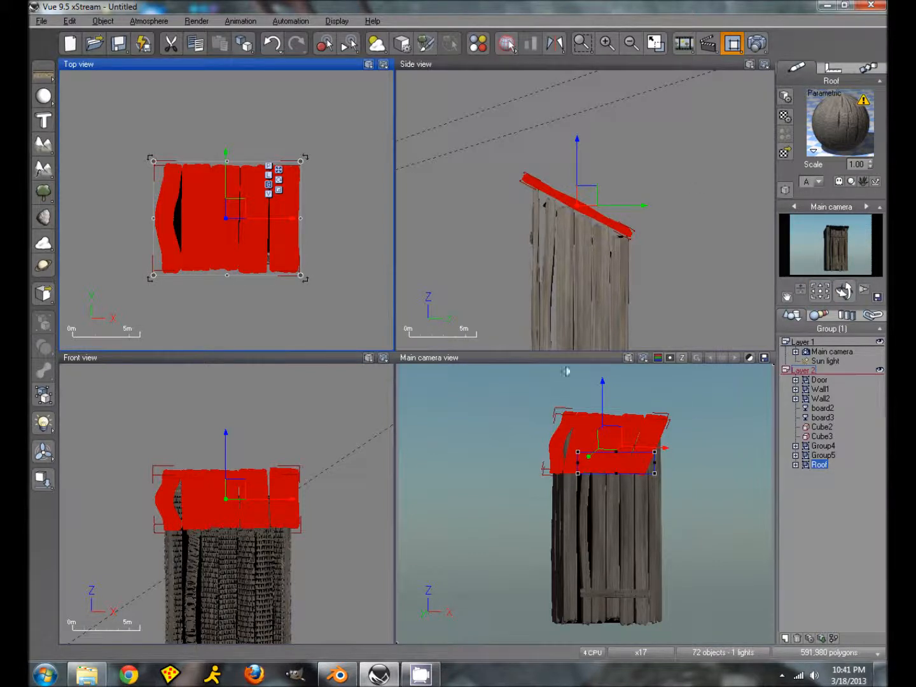
# Enlarge the main camera view and set the render destination to Render in main view.
pyautogui.click(541, 355)
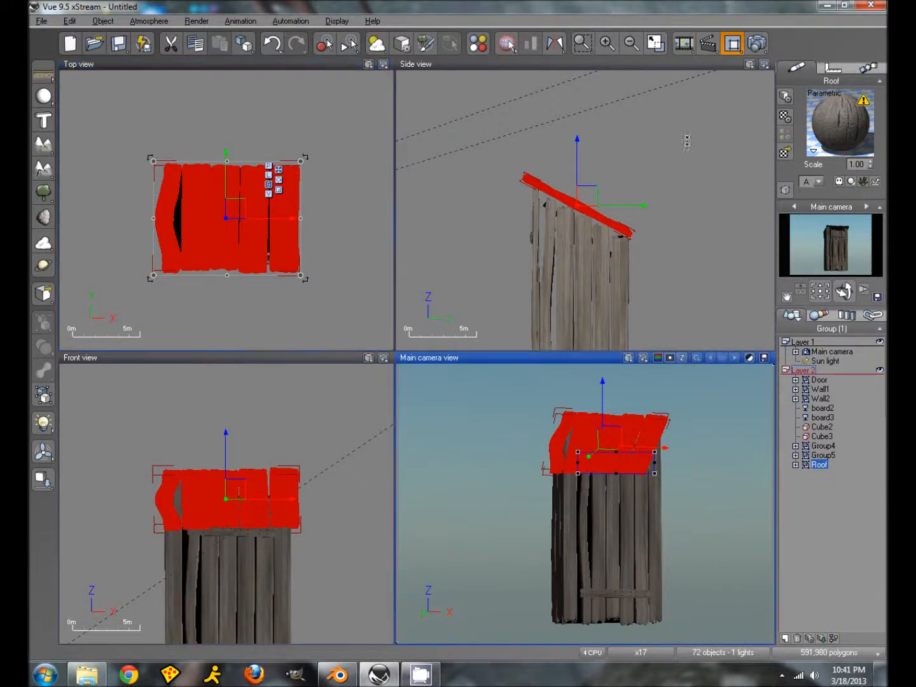
pyautogui.click(655, 44)
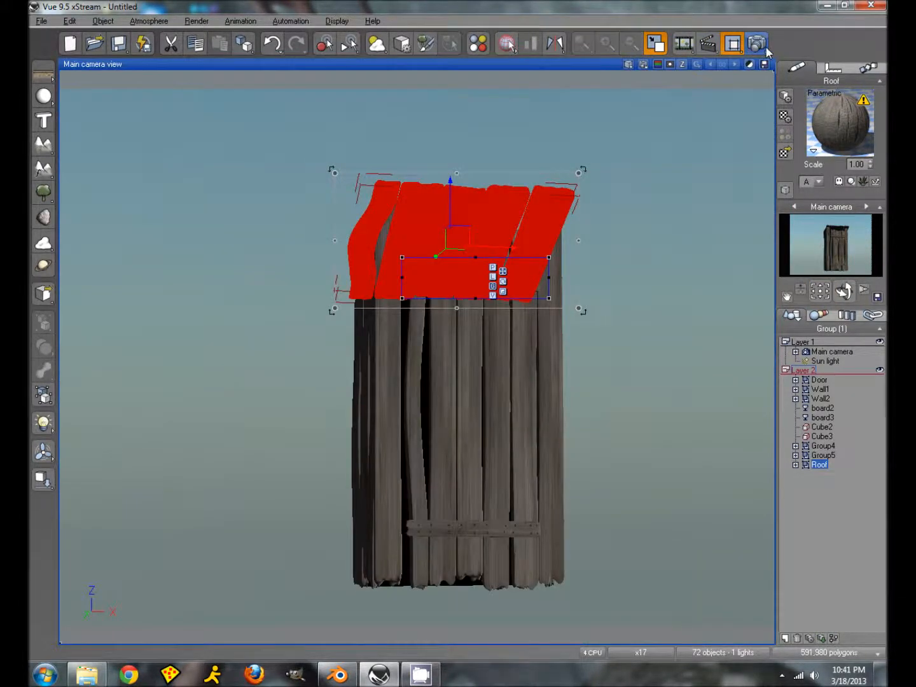
pyautogui.click(765, 48)
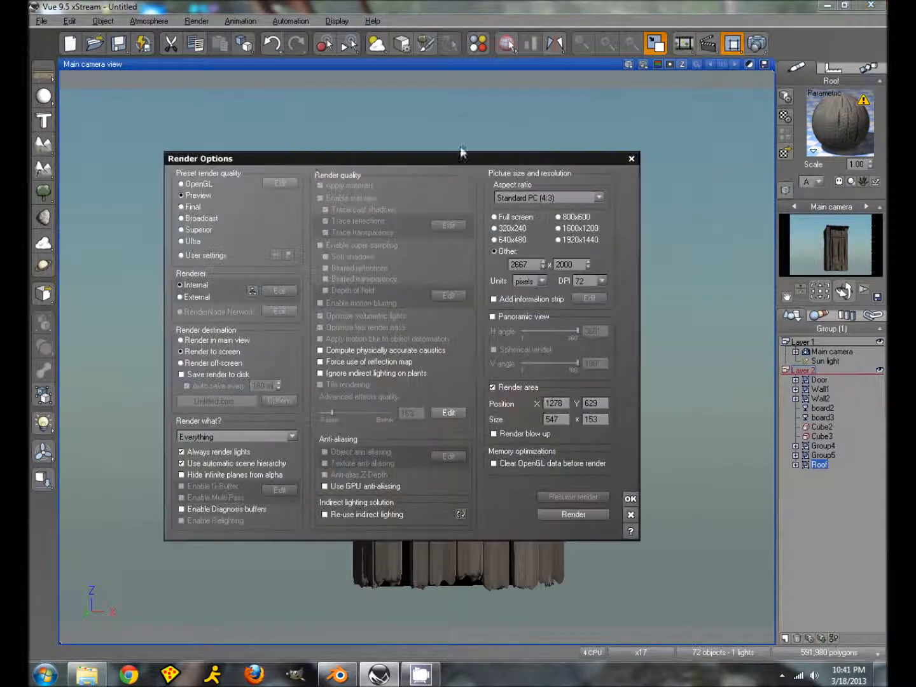
pyautogui.click(200, 340)
pyautogui.click(631, 500)
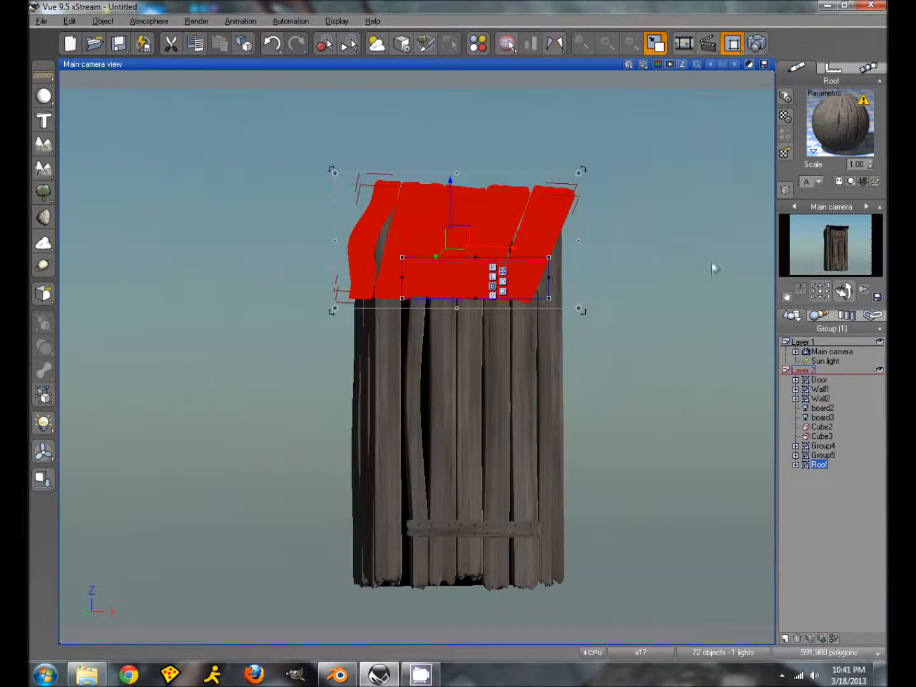
# Turn off the render area, render the whole main camera view, and accept the post render options.
pyautogui.click(655, 43)
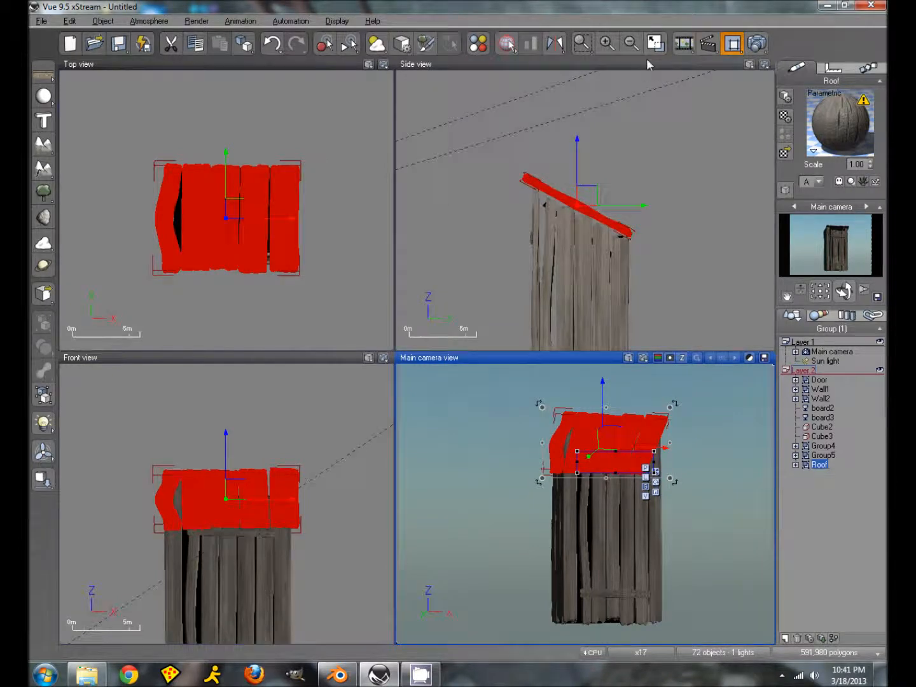
pyautogui.click(655, 43)
pyautogui.click(731, 47)
pyautogui.click(757, 43)
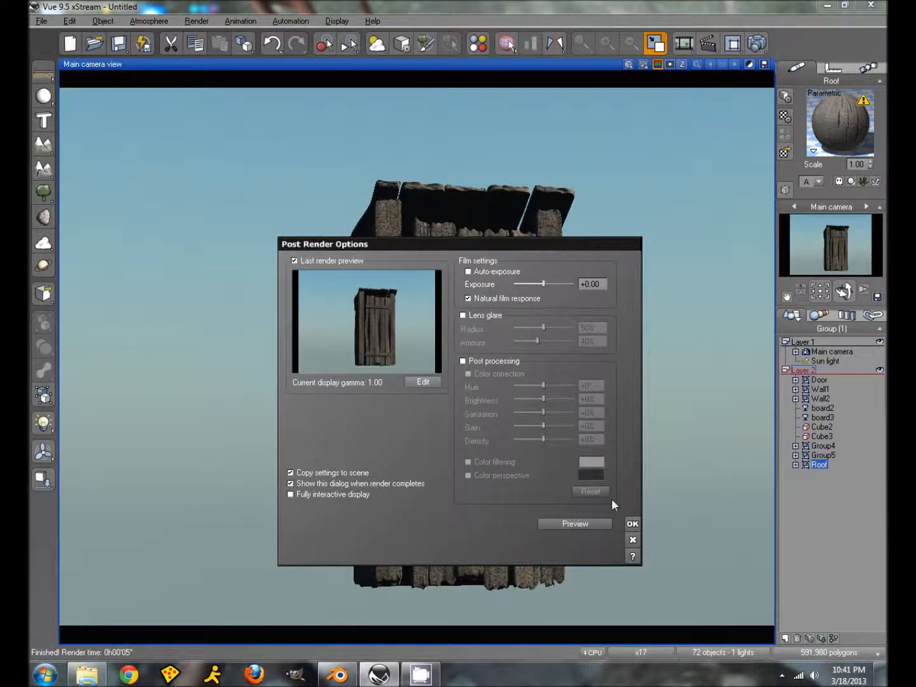
pyautogui.click(633, 523)
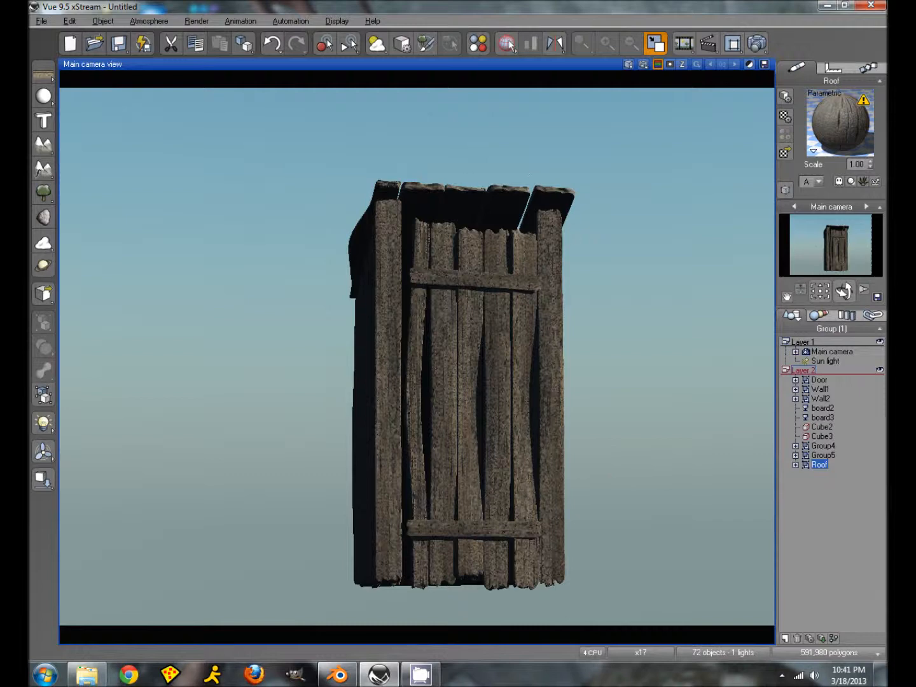
# Duplicate board2, the front corner post, and place the copy in front of the door in the four-view layout.
pyautogui.click(539, 198)
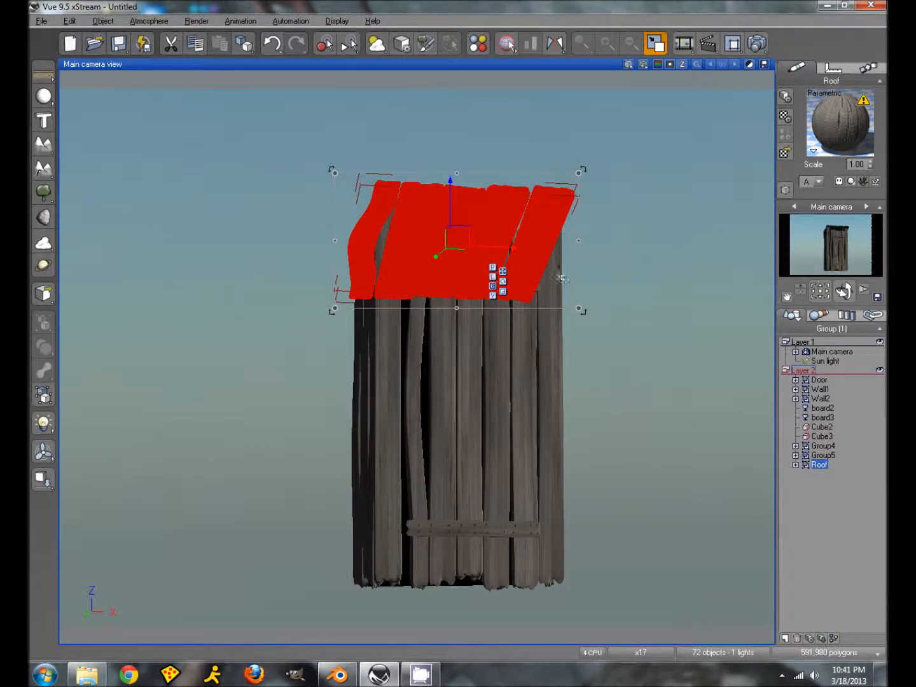
pyautogui.click(564, 273)
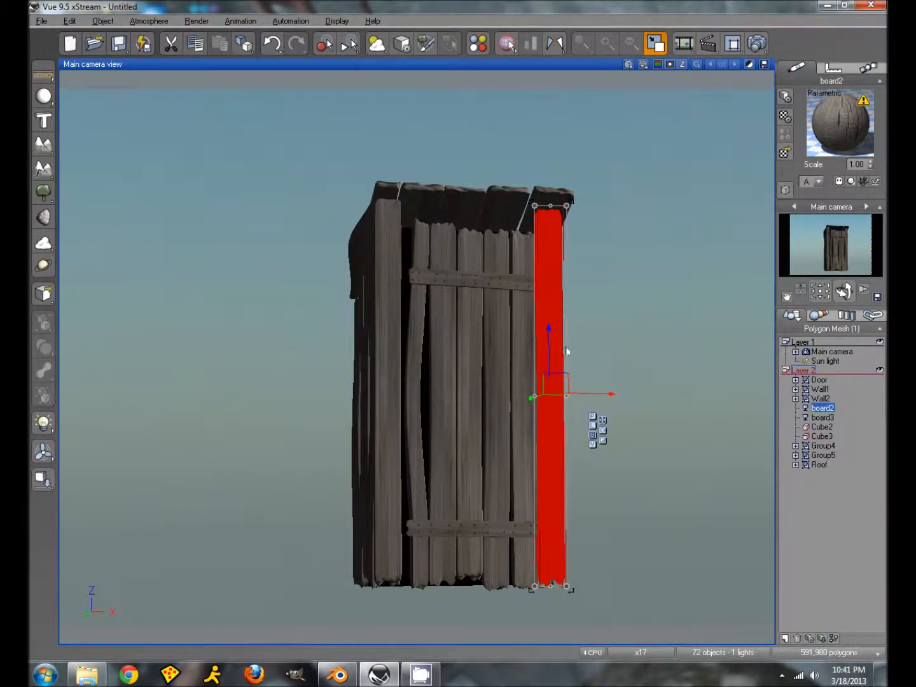
pyautogui.click(657, 44)
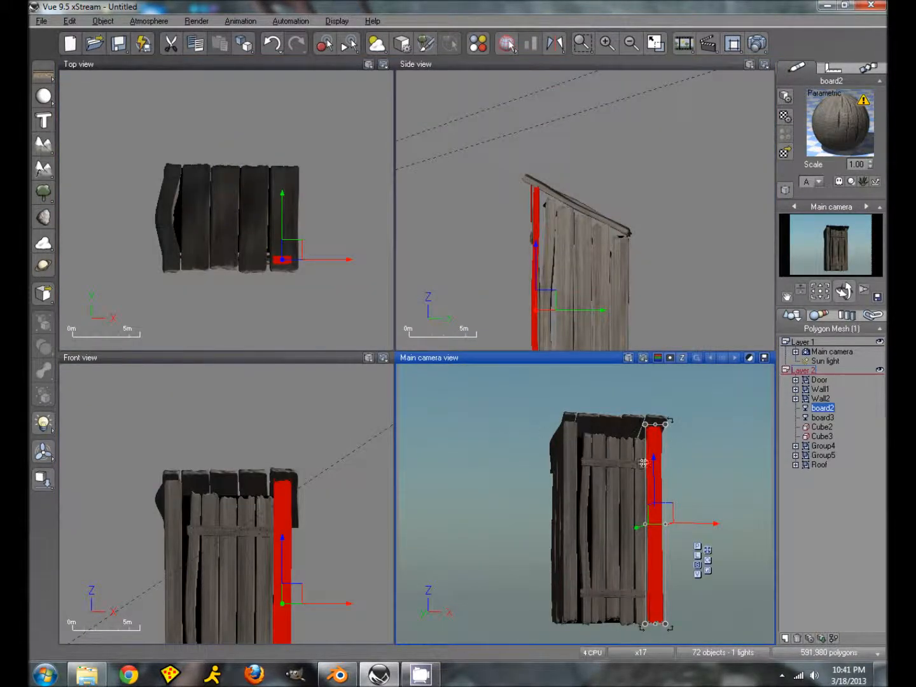
pyautogui.keyDown('alt'); pyautogui.moveTo(290, 593); pyautogui.dragTo(243, 407); pyautogui.keyUp('alt')
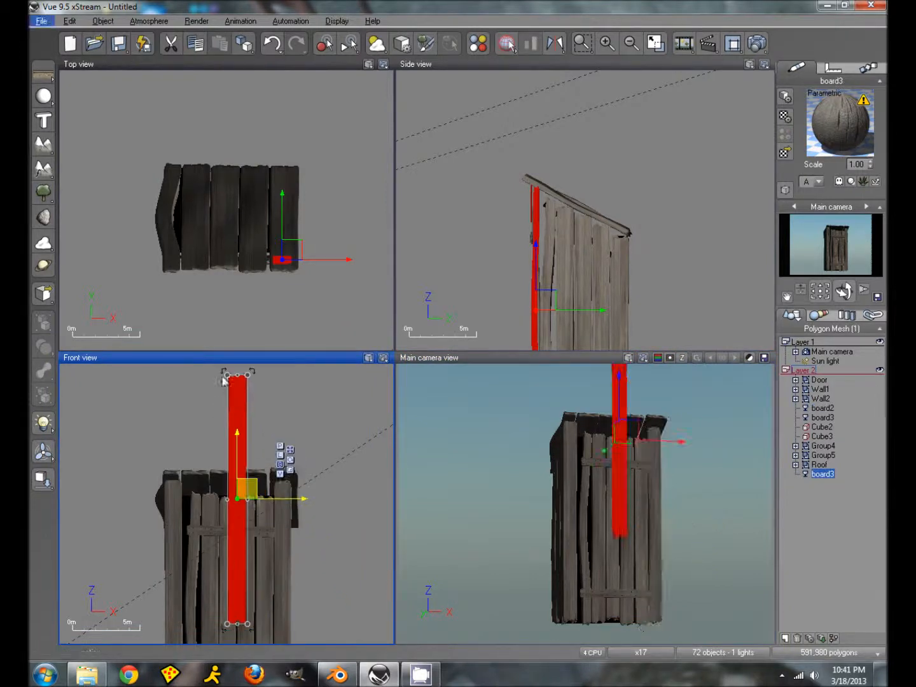
# Rotate the copied post to horizontal, shorten it to the front wall's width, and place it as a header under the roof.
pyautogui.click(248, 626)
pyautogui.moveTo(256, 635); pyautogui.dragTo(361, 512)
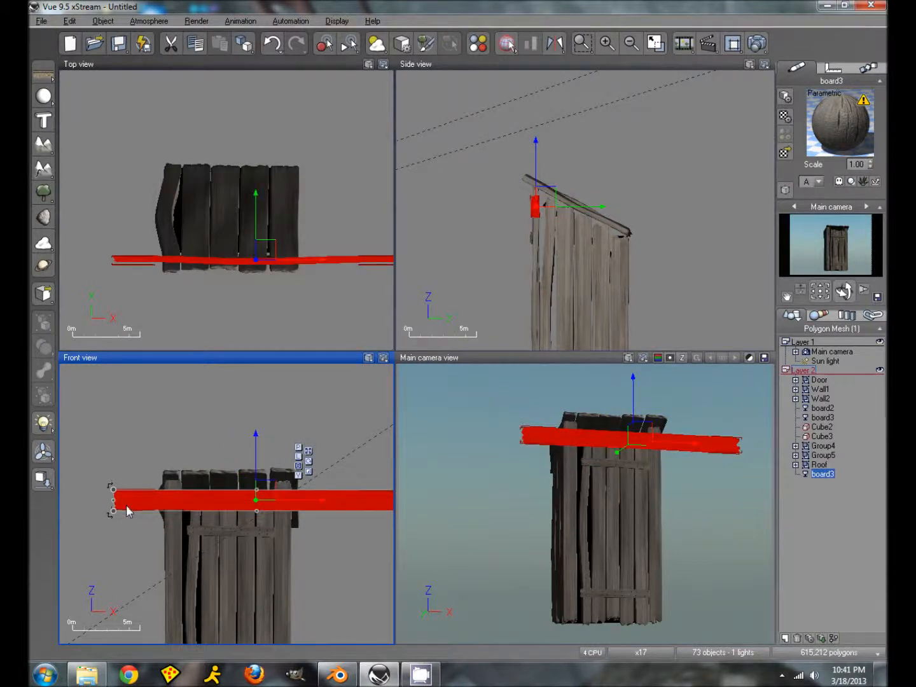
pyautogui.moveTo(127, 511); pyautogui.dragTo(272, 518)
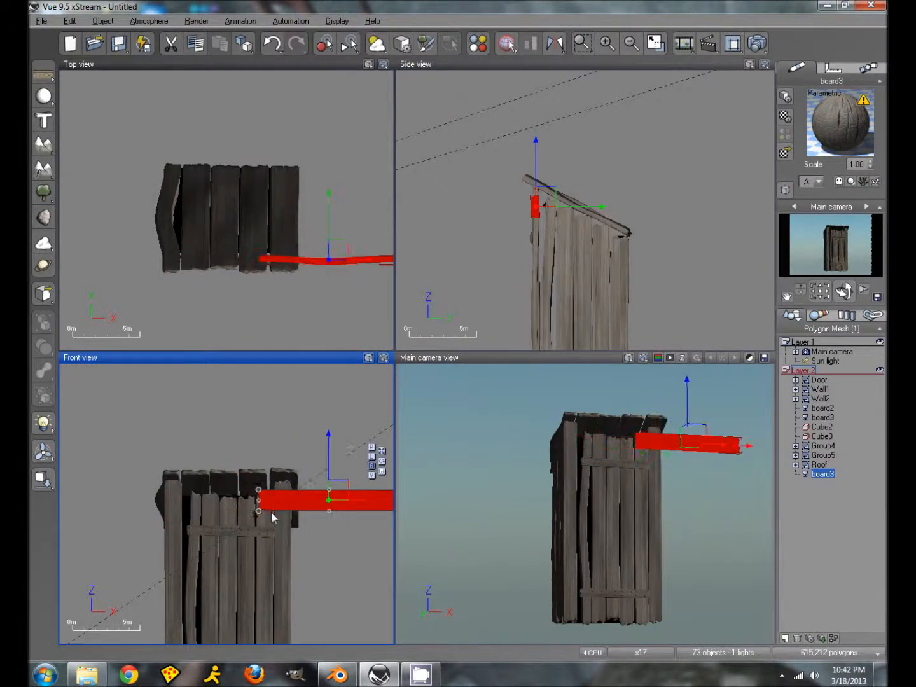
pyautogui.moveTo(342, 497); pyautogui.dragTo(238, 478)
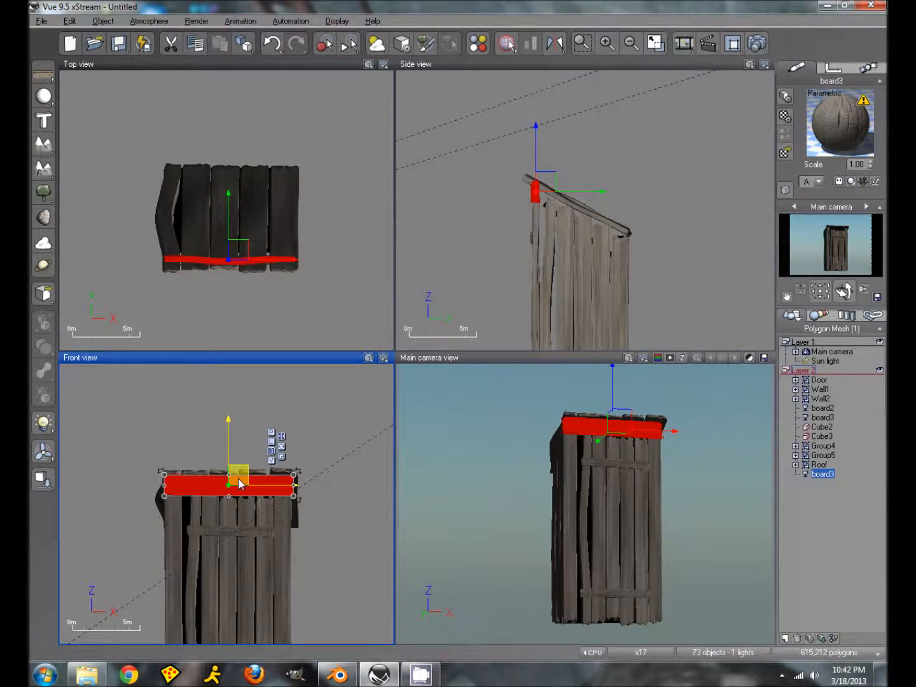
# Duplicate the nail Sphere3 from Group5 and raise the copy to the height of the header board.
pyautogui.click(795, 455)
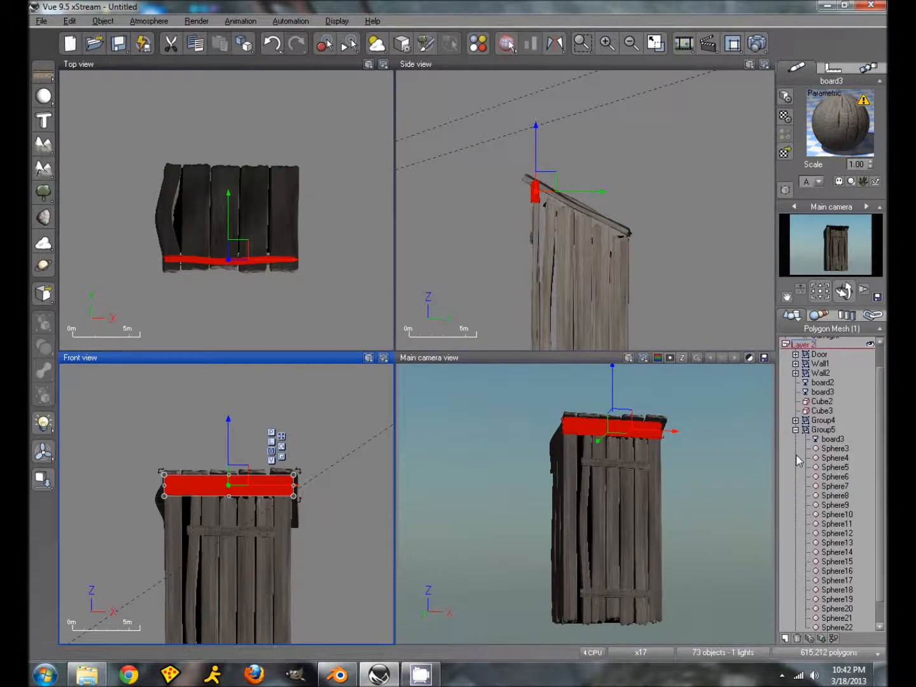
pyautogui.click(833, 450)
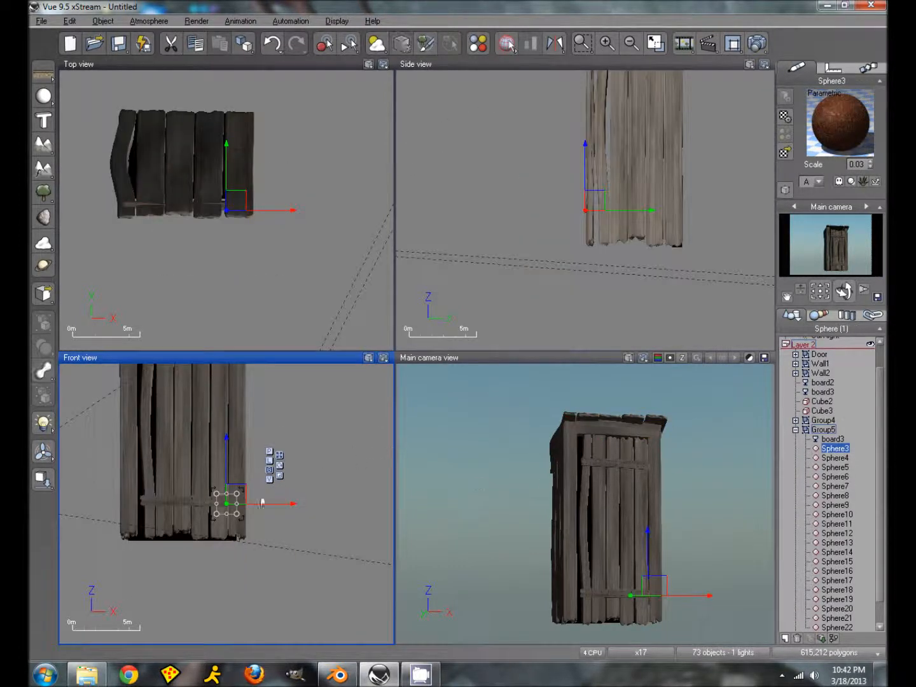
pyautogui.keyDown('alt'); pyautogui.moveTo(227, 466); pyautogui.dragTo(230, 376); pyautogui.keyUp('alt')
pyautogui.moveTo(311, 447); pyautogui.dragTo(300, 617, button='right')
pyautogui.moveTo(223, 581); pyautogui.dragTo(224, 463)
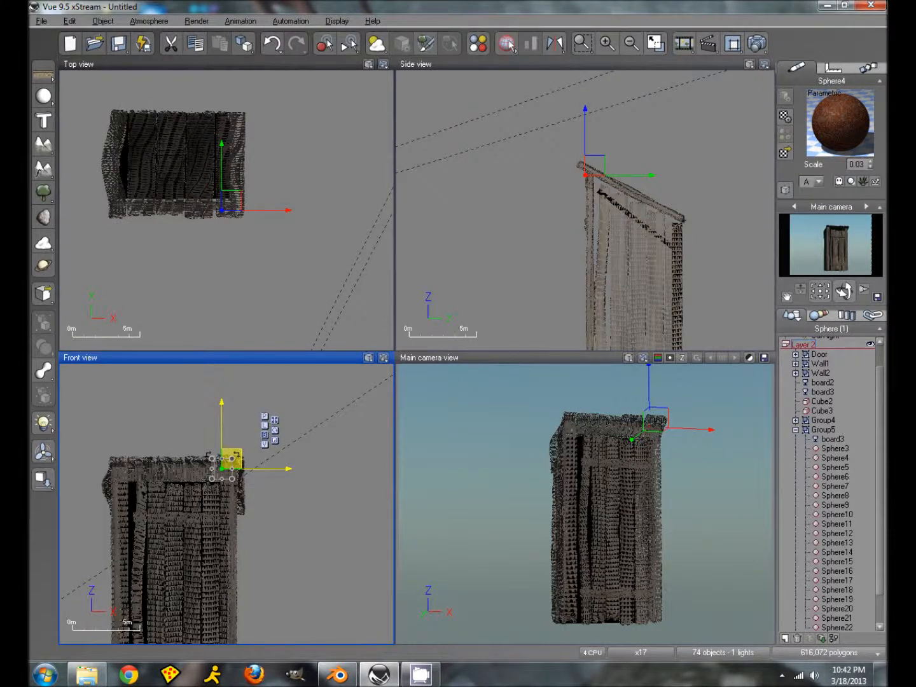
# Undo the resizing of the copied nail and move it forward, clear of the front wall.
pyautogui.click(226, 222)
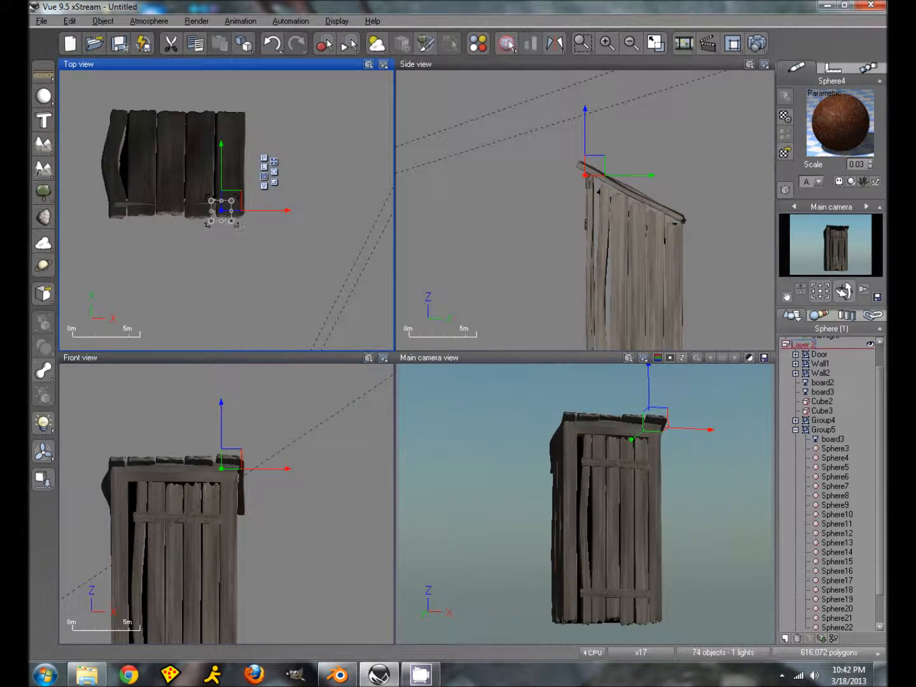
pyautogui.click(71, 23)
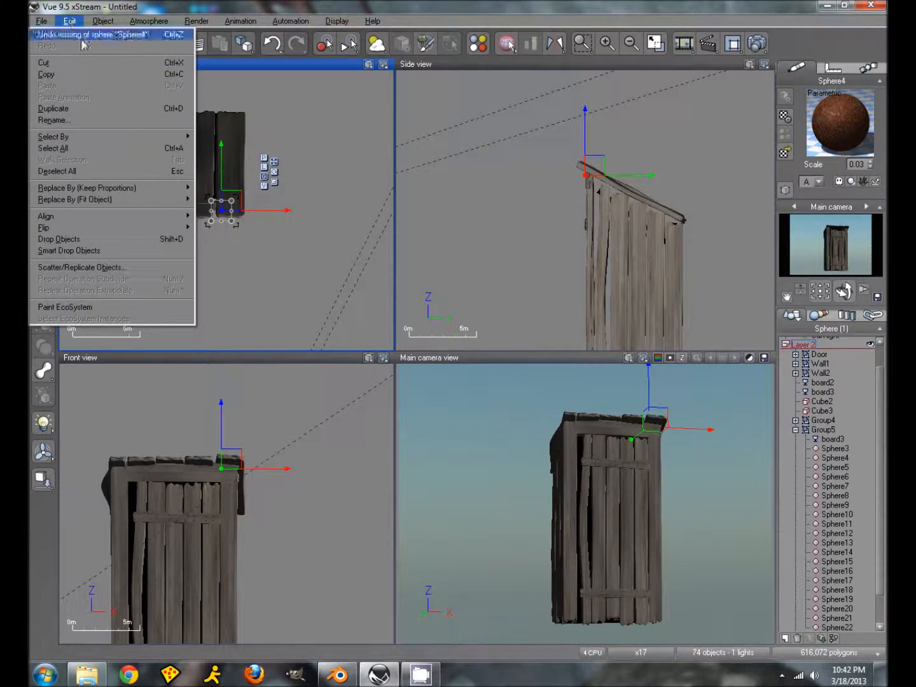
pyautogui.click(83, 36)
pyautogui.moveTo(222, 164); pyautogui.dragTo(222, 200)
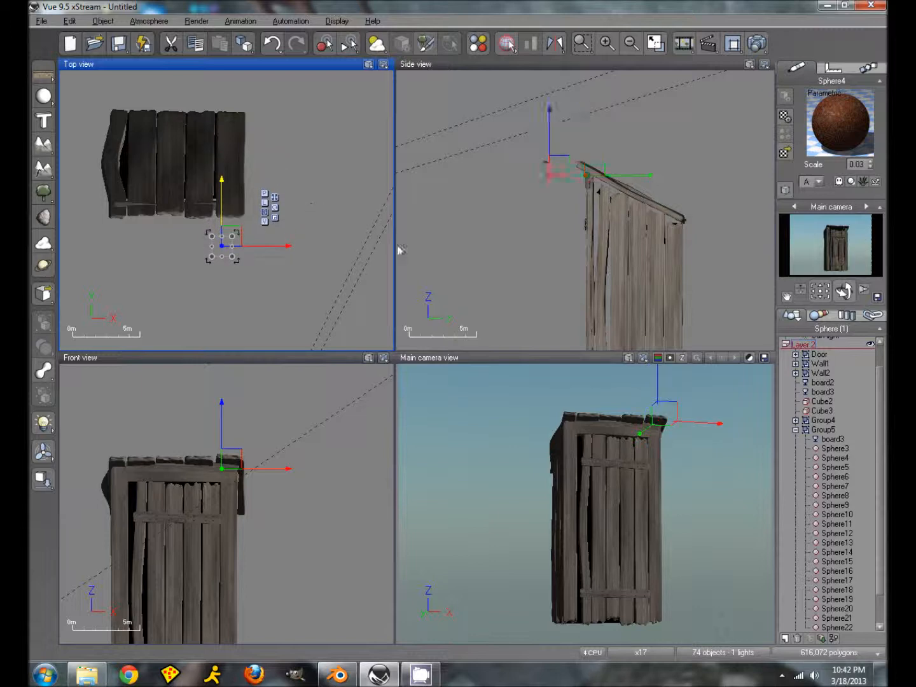
# Move the header board forward, clear of the front wall, and rotate it about its length to lie flat.
pyautogui.click(796, 430)
pyautogui.click(822, 474)
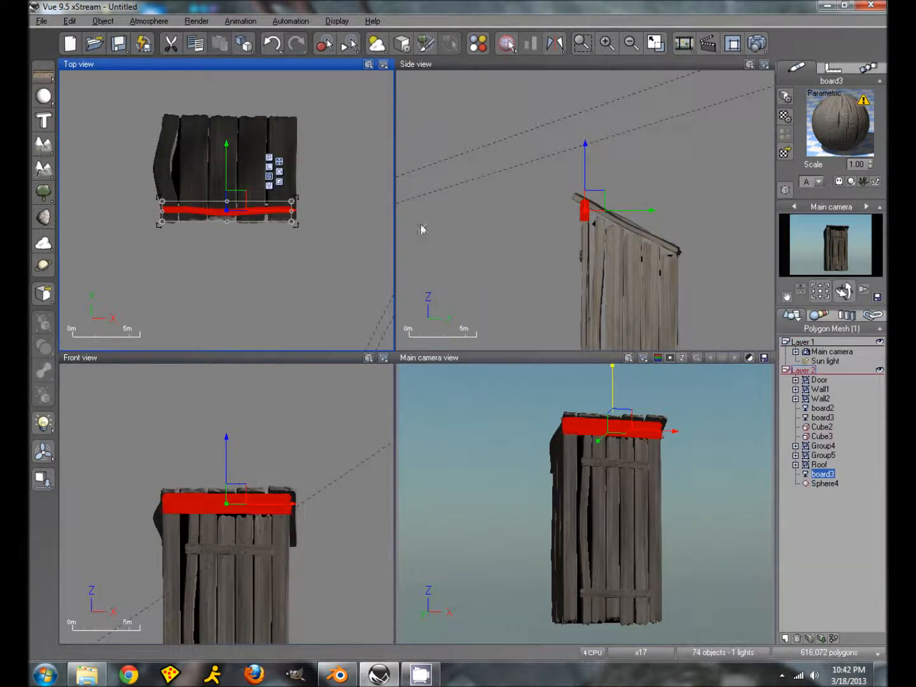
pyautogui.moveTo(227, 176); pyautogui.dragTo(226, 215)
pyautogui.click(549, 217)
pyautogui.moveTo(558, 231); pyautogui.dragTo(512, 225)
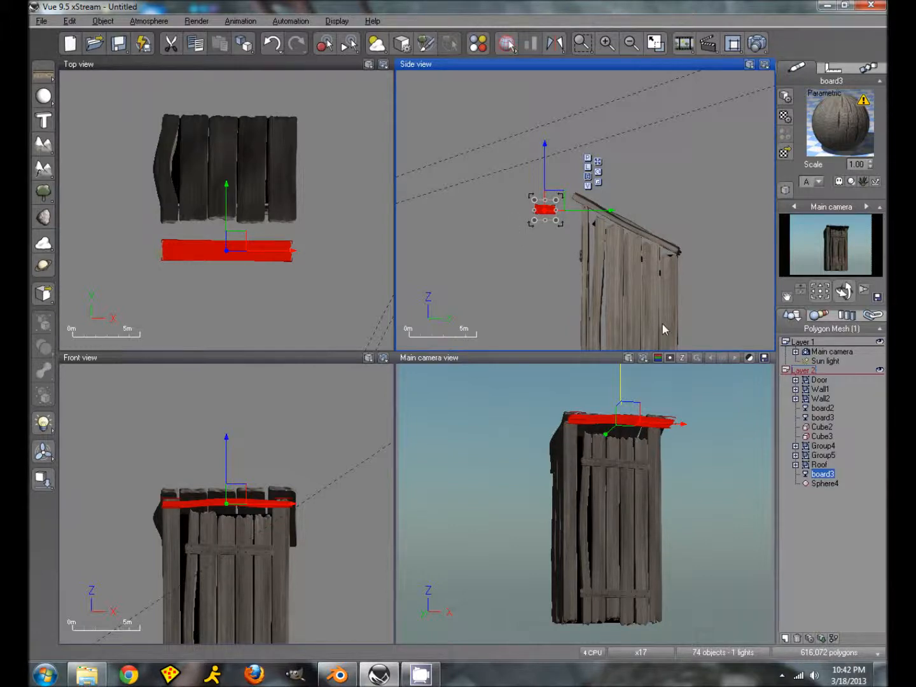
# Enlarge nail Sphere4 slightly and position it above the front corner at one end of the flat header board.
pyautogui.click(822, 482)
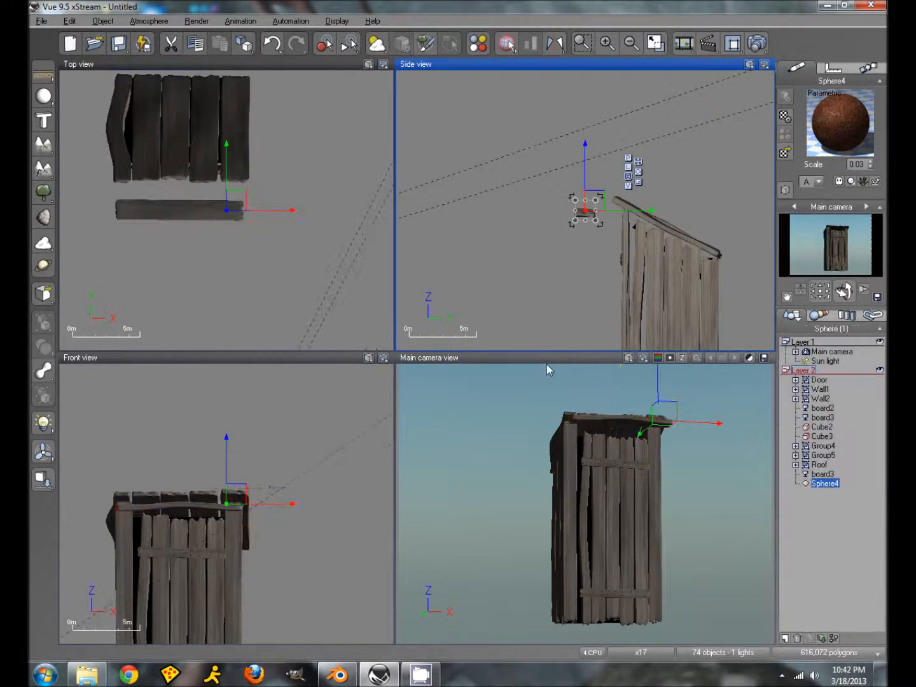
pyautogui.scroll(5, 591, 223)
pyautogui.scroll(4, 585, 243)
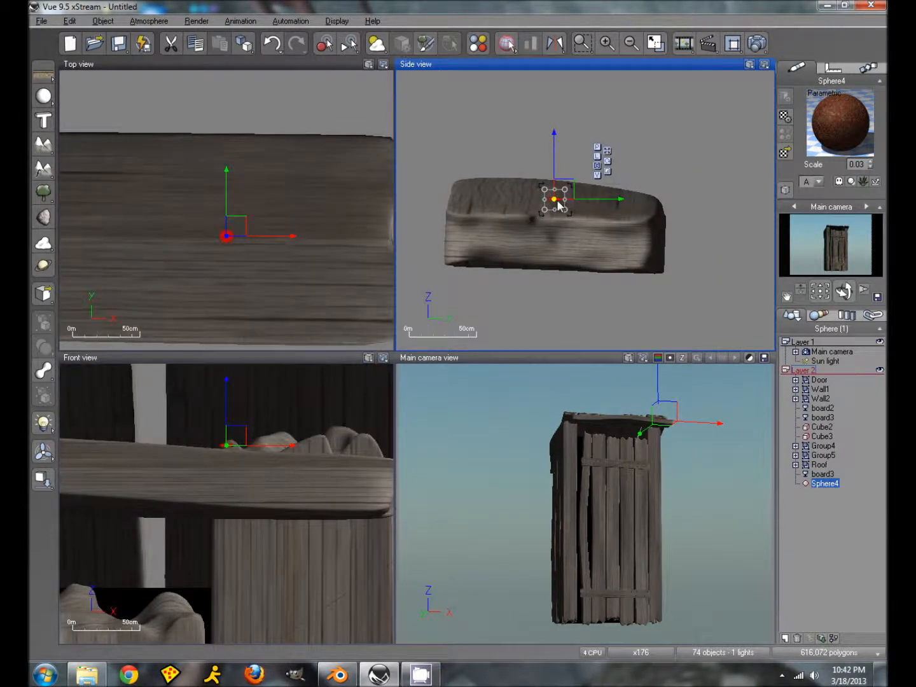
pyautogui.moveTo(566, 191); pyautogui.dragTo(567, 189)
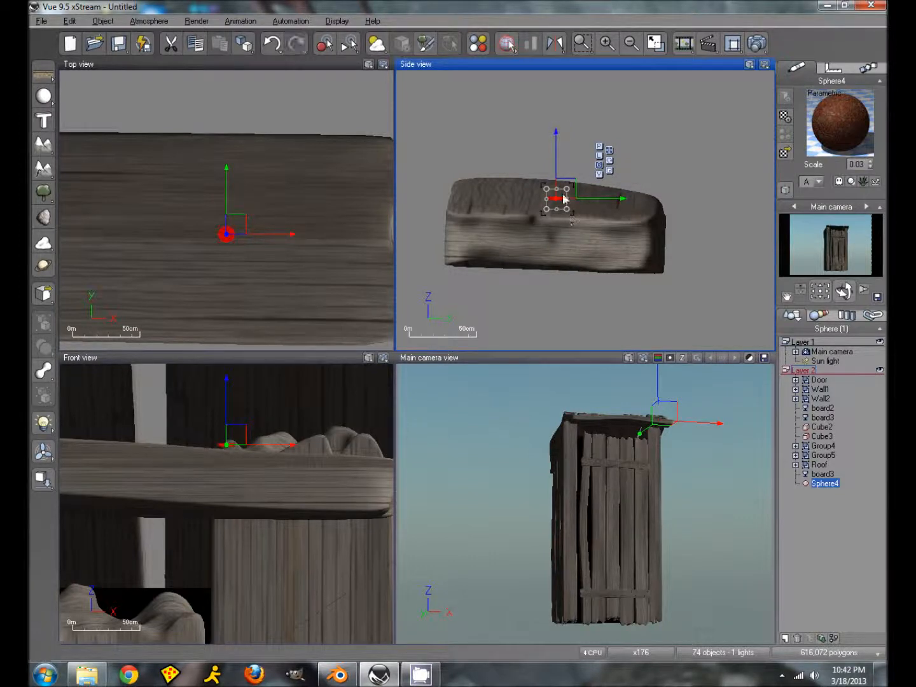
pyautogui.moveTo(577, 192); pyautogui.dragTo(480, 159)
pyautogui.scroll(-3, 273, 292)
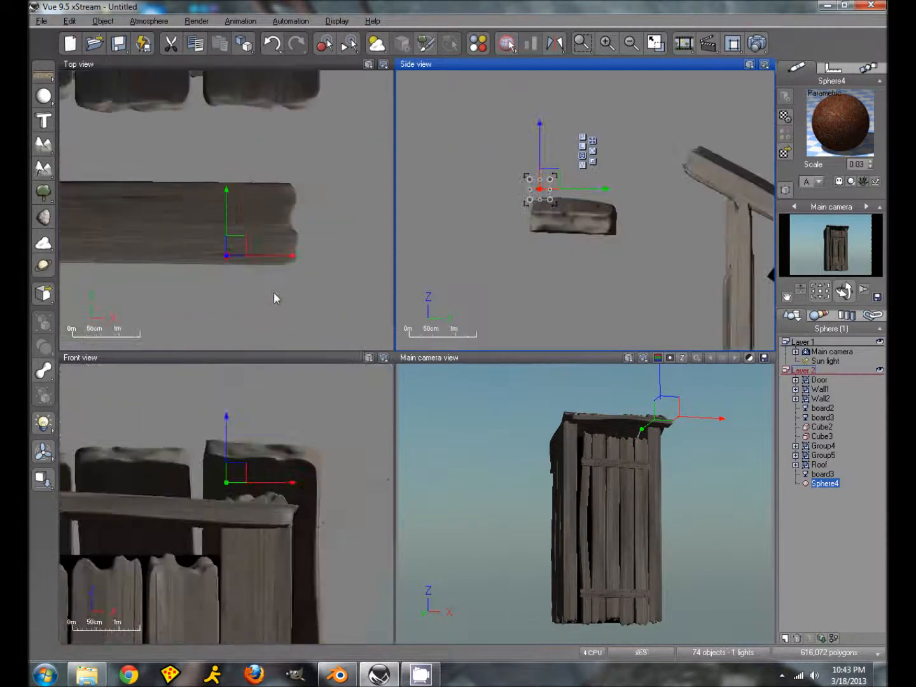
pyautogui.moveTo(229, 258); pyautogui.dragTo(310, 266)
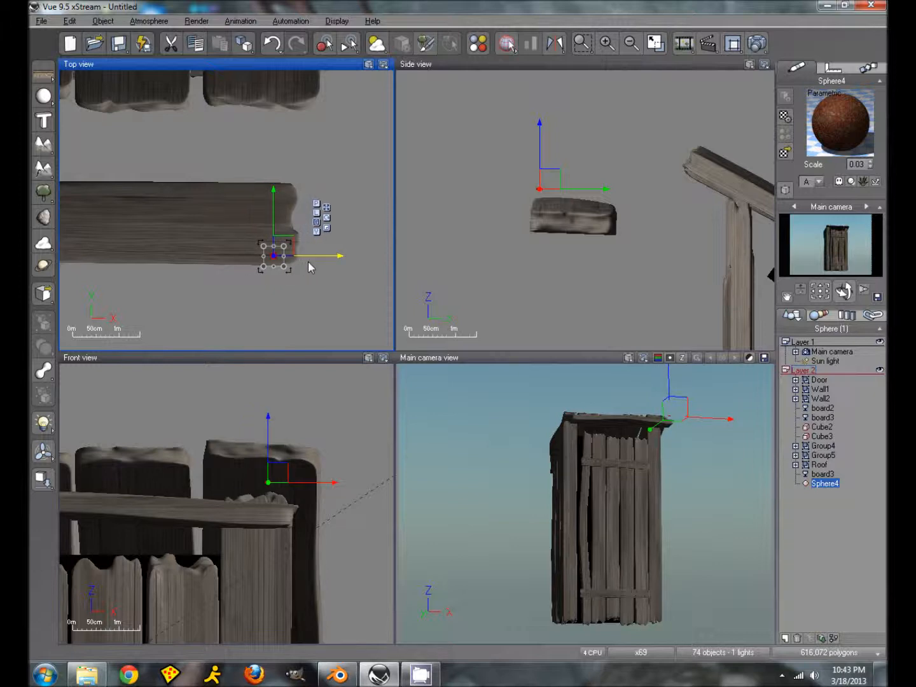
# Duplicate nail Sphere4 and move the copy straight across to the header board's opposite long edge.
pyautogui.click(278, 202)
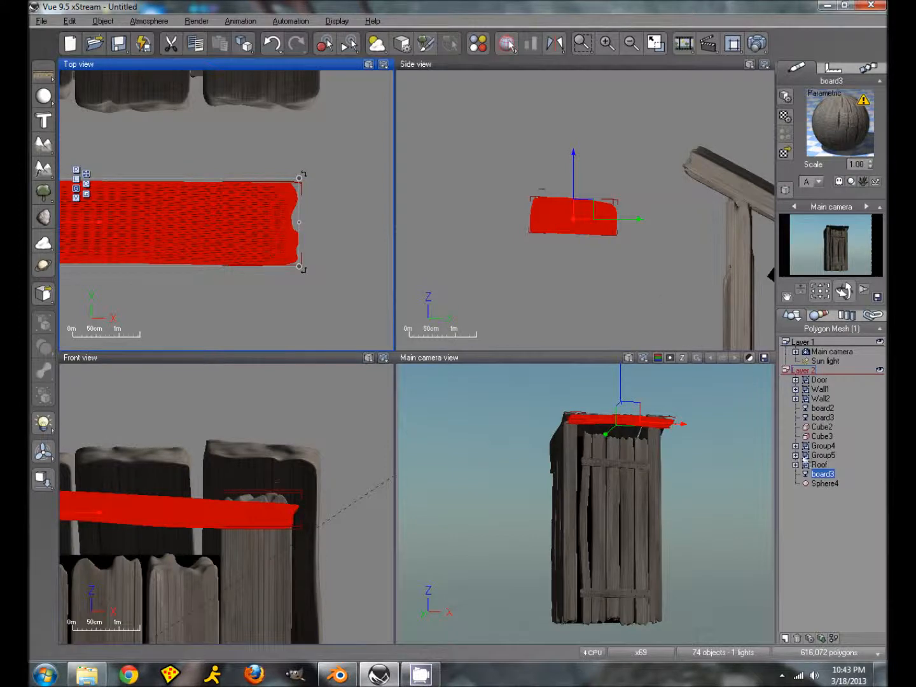
pyautogui.click(825, 483)
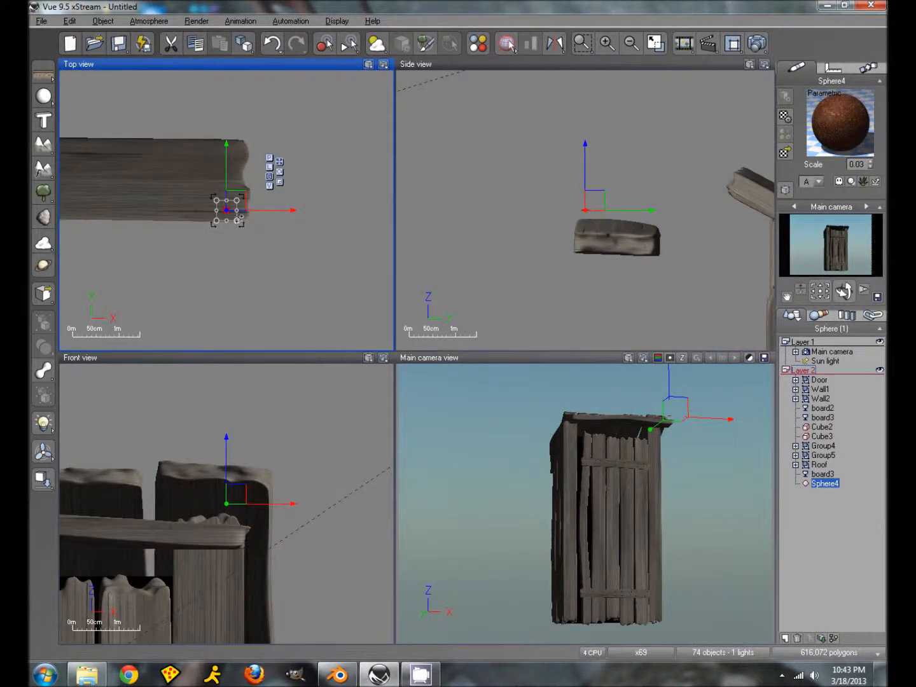
pyautogui.hotkey('ctrl', 'd')
pyautogui.moveTo(228, 175); pyautogui.dragTo(228, 124)
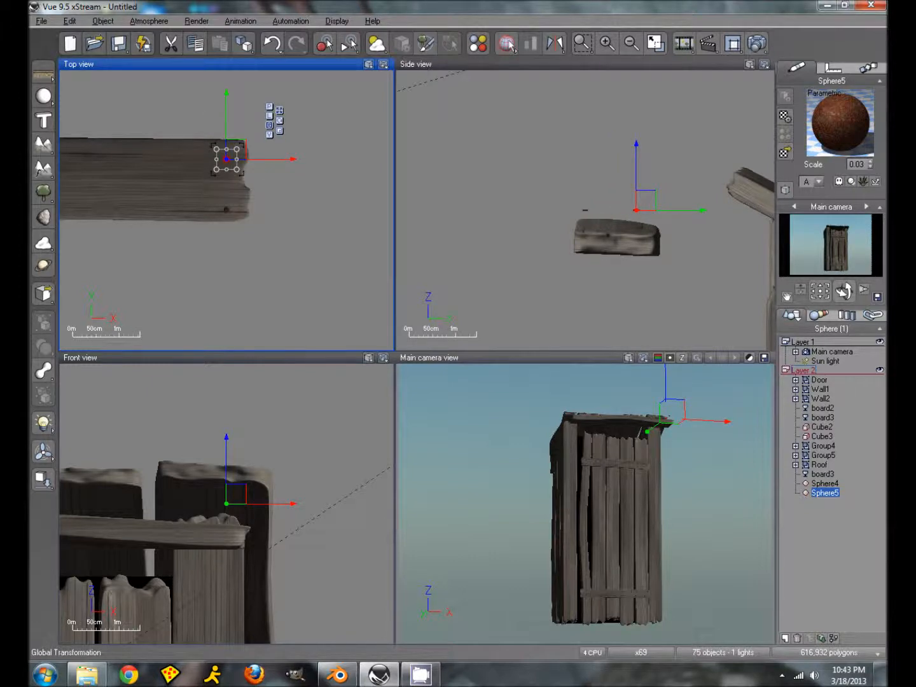
# Duplicate the pair of end nails and move the copies inward along the header board.
pyautogui.keyDown('shift'); pyautogui.click(825, 484); pyautogui.keyUp('shift')
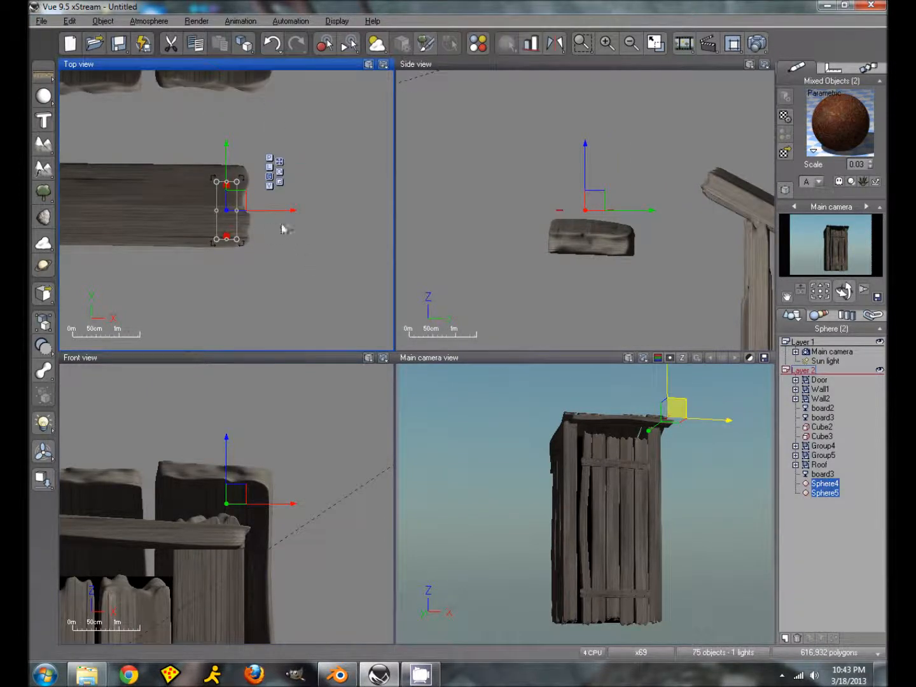
pyautogui.hotkey('ctrl', 'd')
pyautogui.moveTo(255, 209); pyautogui.dragTo(110, 210)
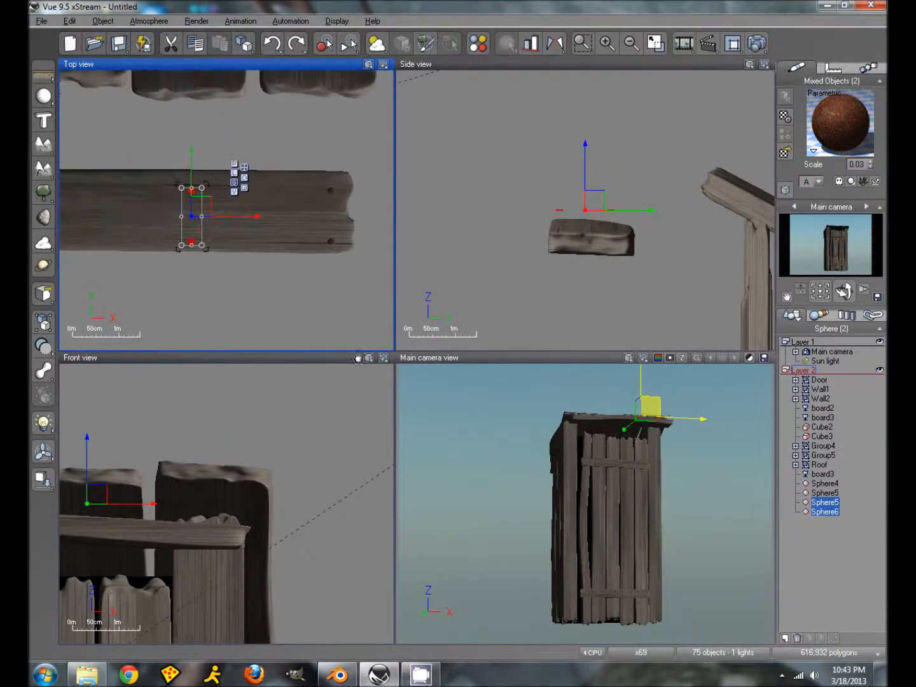
# Move the duplicated nail pair along the header board to its opposite end, aligned across the board's width.
pyautogui.moveTo(357, 358); pyautogui.dragTo(359, 359, button='right')
pyautogui.moveTo(371, 217); pyautogui.dragTo(82, 218)
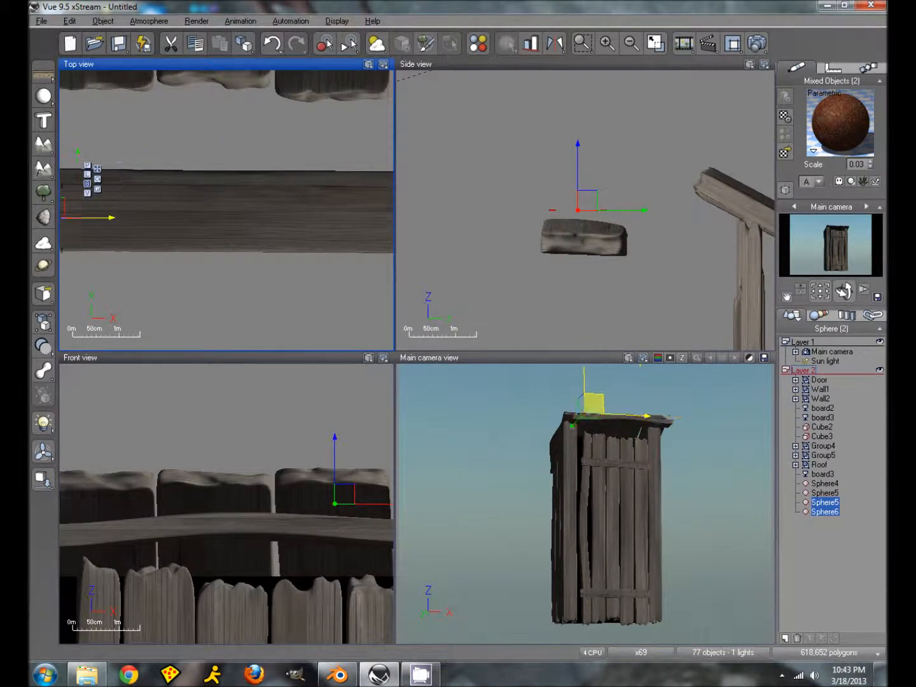
pyautogui.moveTo(138, 295); pyautogui.dragTo(344, 290, button='right')
pyautogui.moveTo(331, 236); pyautogui.dragTo(289, 226)
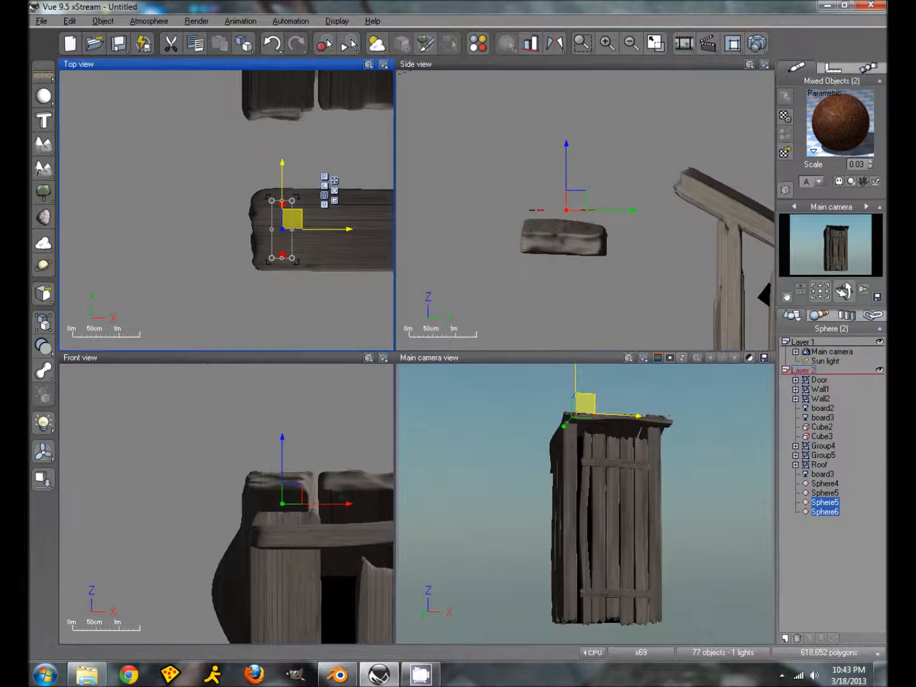
# Drop all four nails onto the header board and group them with board3.
pyautogui.keyDown('shift'); pyautogui.click(825, 484); pyautogui.keyUp('shift')
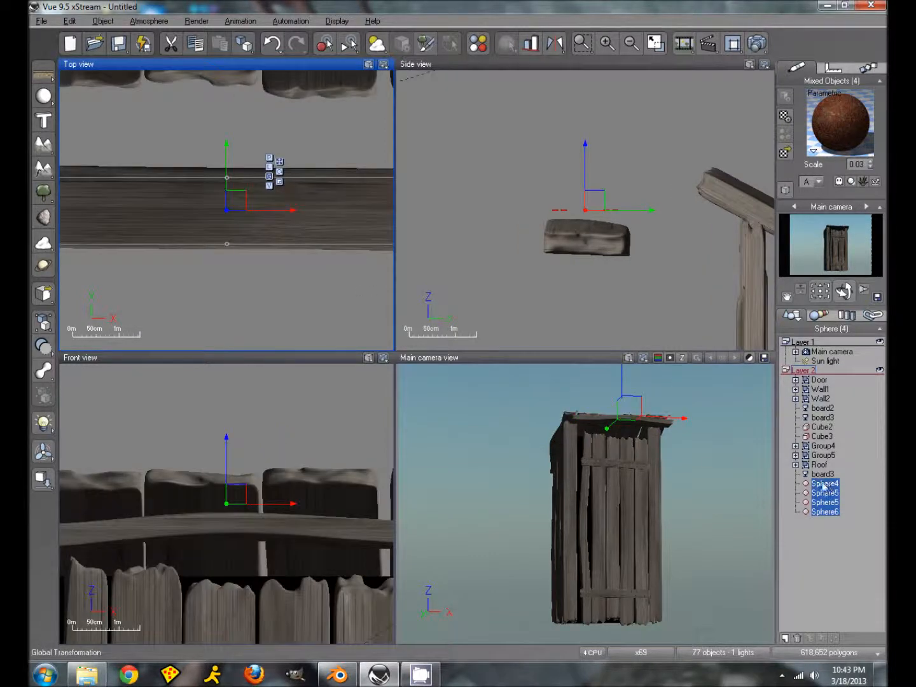
pyautogui.click(43, 480)
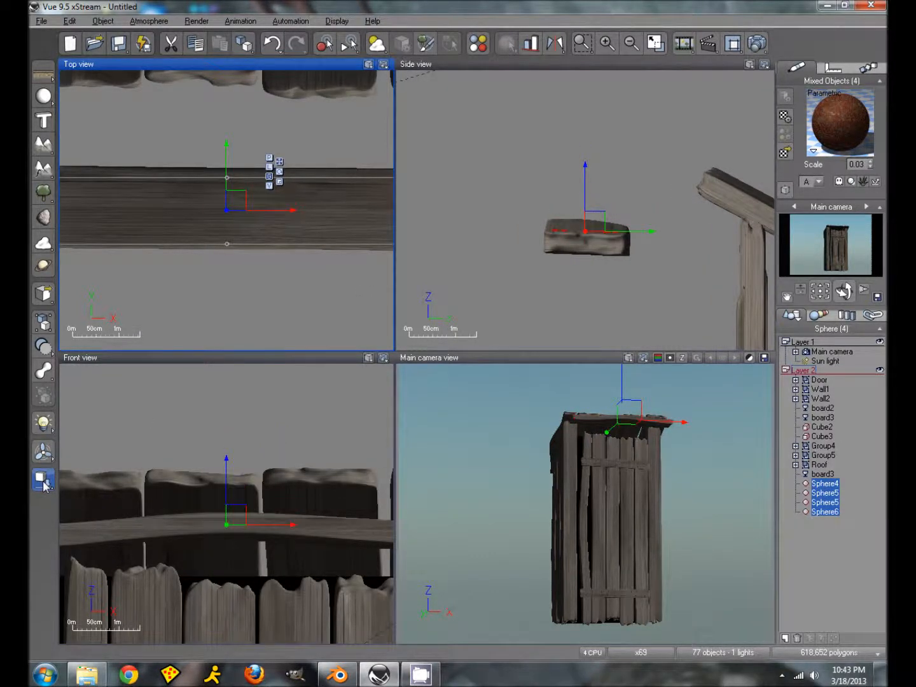
pyautogui.keyDown('shift'); pyautogui.click(823, 474); pyautogui.keyUp('shift')
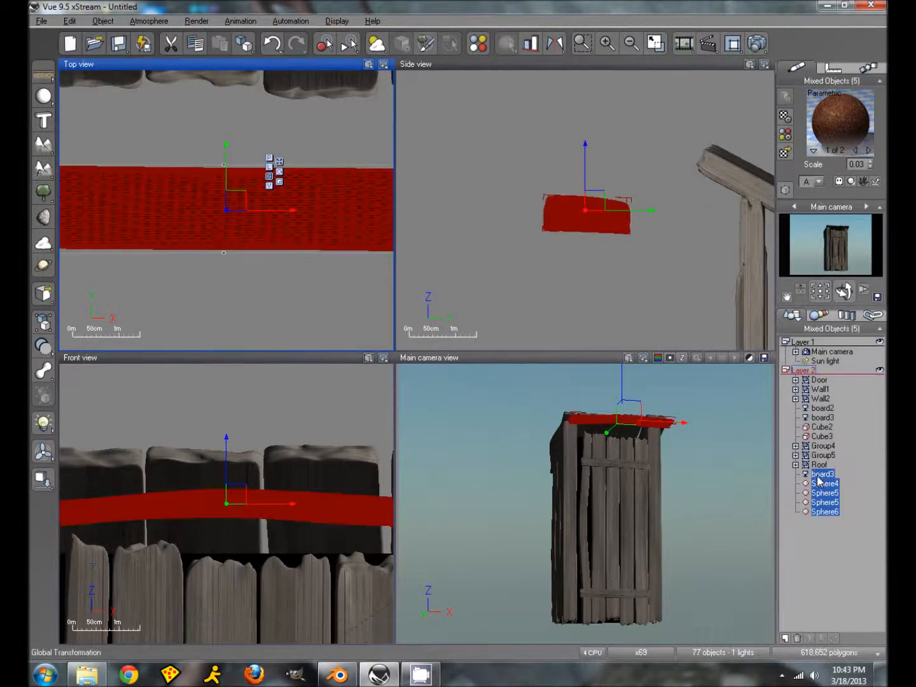
pyautogui.click(43, 324)
# Rotate the nailed header board group upright and move it against the front wall beneath the roof overhang.
pyautogui.moveTo(633, 244); pyautogui.dragTo(638, 198)
pyautogui.moveTo(621, 170); pyautogui.dragTo(615, 169)
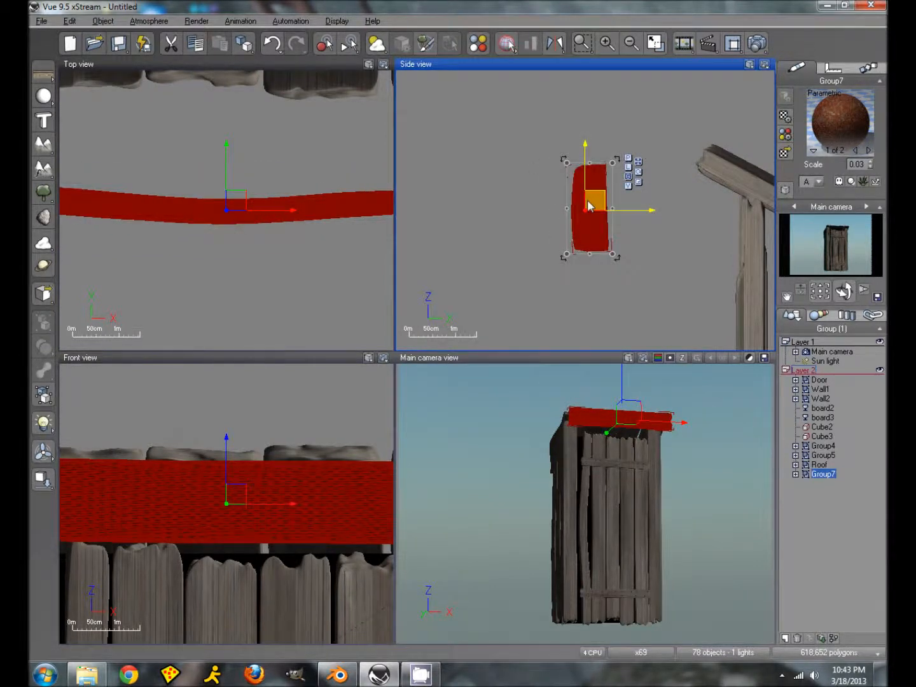
pyautogui.moveTo(596, 211); pyautogui.dragTo(728, 235)
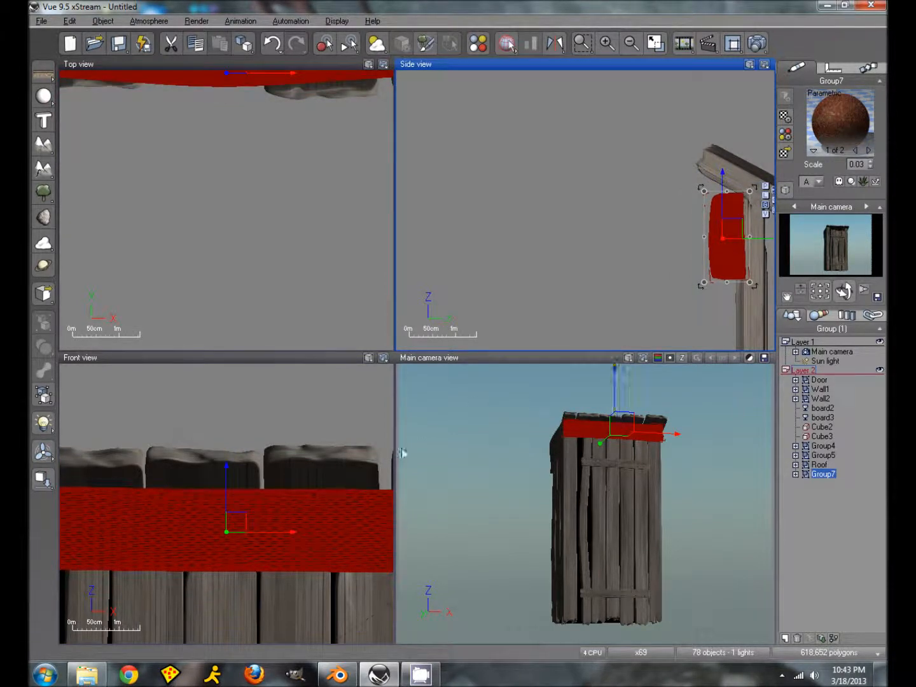
pyautogui.moveTo(819, 292); pyautogui.dragTo(813, 295)
# Add a cylinder primitive and set its pitch to 90 so it points front to back.
pyautogui.click(44, 101)
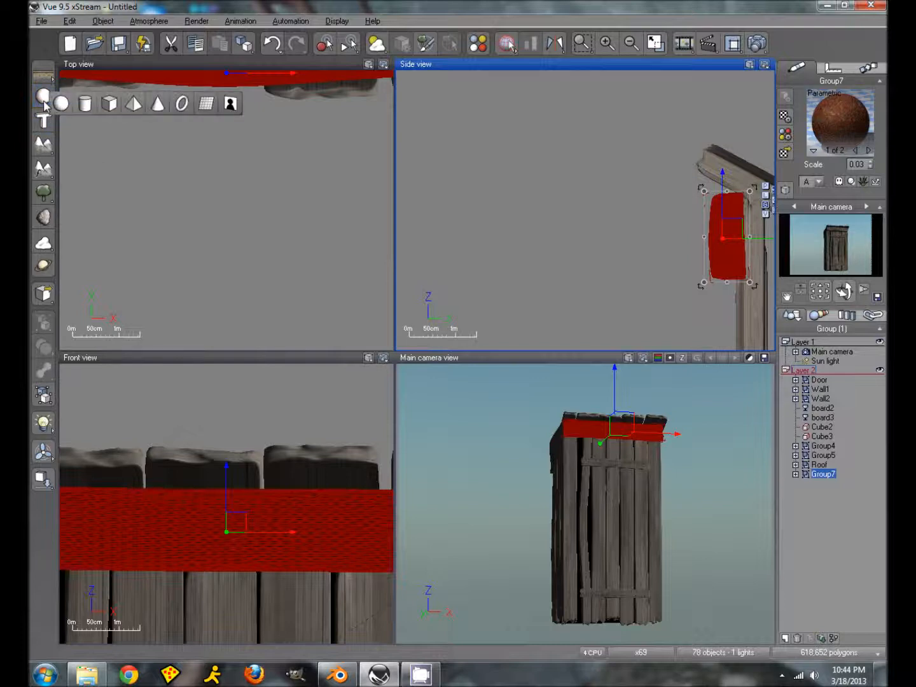
pyautogui.click(84, 103)
pyautogui.scroll(-2, 568, 220)
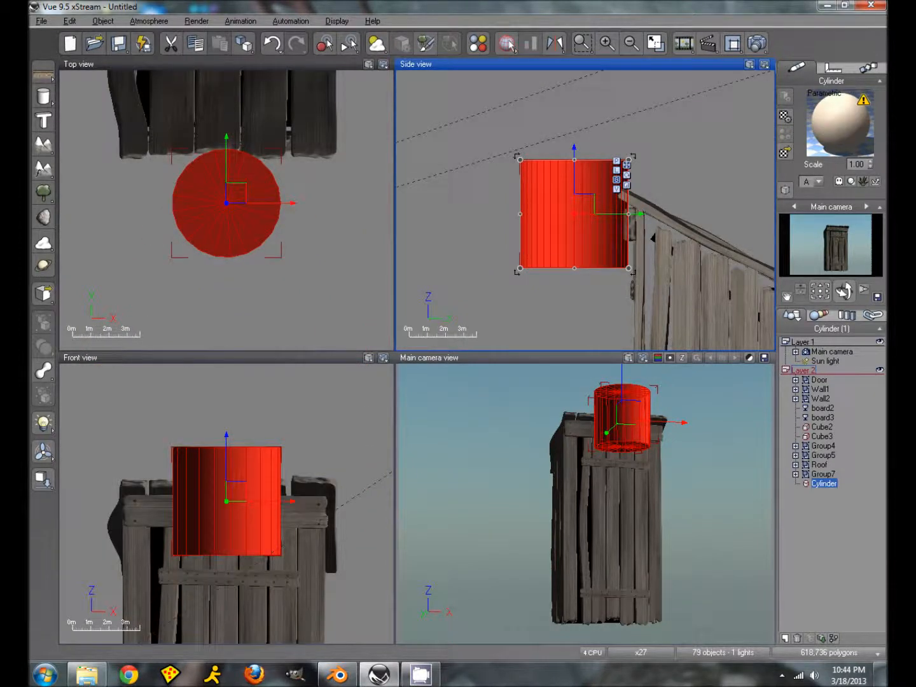
pyautogui.moveTo(629, 270)
pyautogui.mouseDown()
pyautogui.moveTo(652, 234)
pyautogui.moveTo(639, 260)
pyautogui.mouseUp()
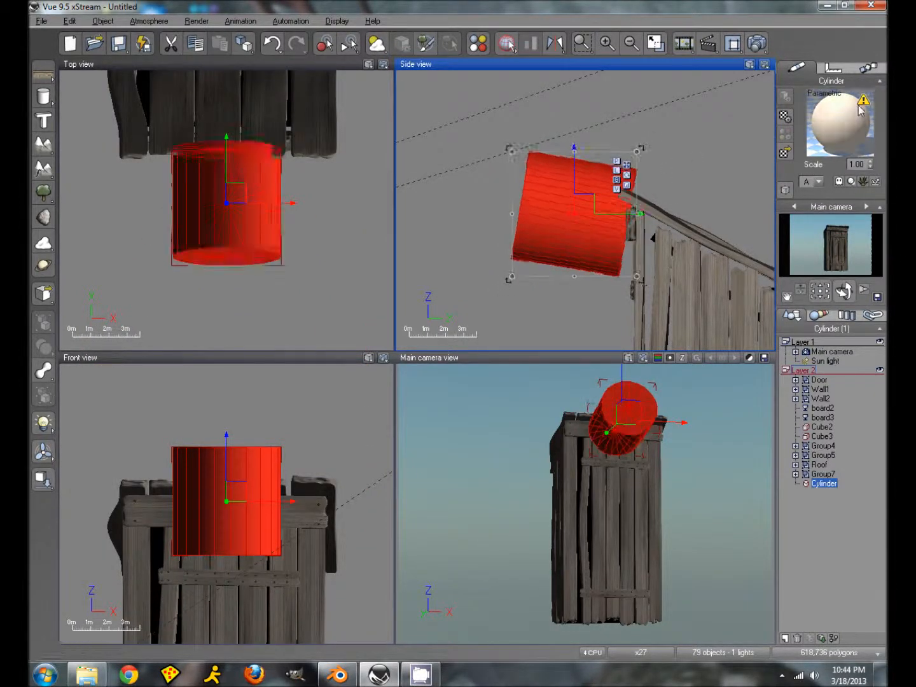
pyautogui.click(832, 66)
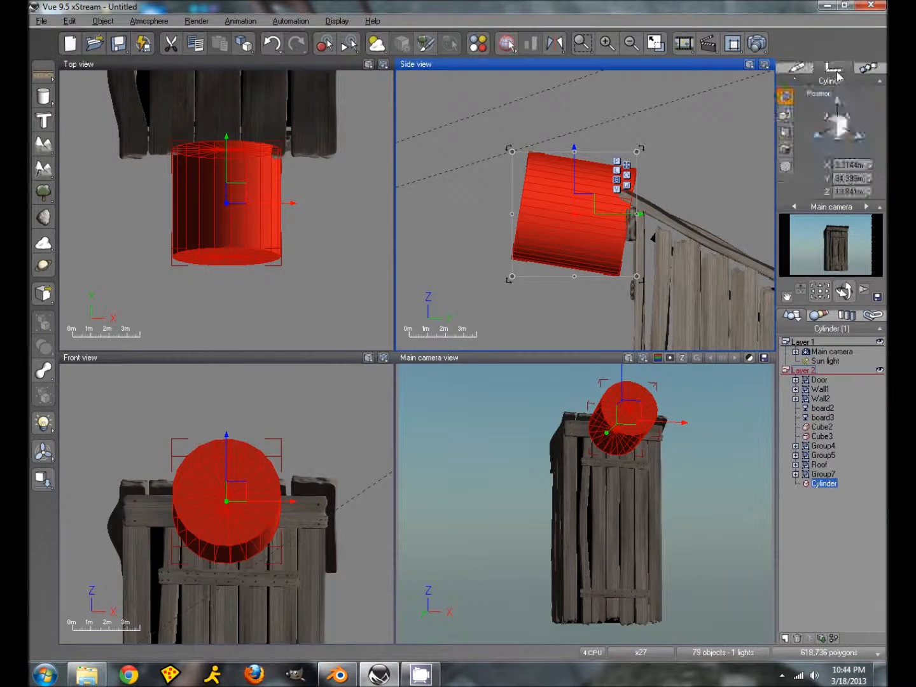
pyautogui.click(785, 114)
pyautogui.click(851, 164)
pyautogui.write('90')
pyautogui.press('Return')
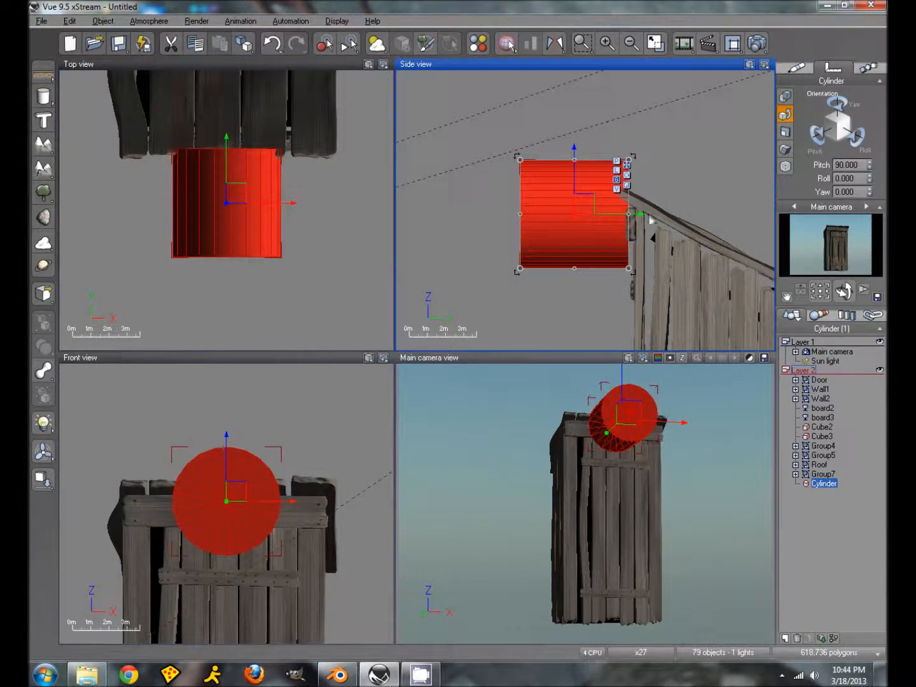
# Shrink the cylinder to fit within the header board's height, centre it on the board and lengthen it backwards through the board.
pyautogui.click(241, 256)
pyautogui.moveTo(279, 257); pyautogui.dragTo(199, 175)
pyautogui.moveTo(192, 497); pyautogui.dragTo(238, 504)
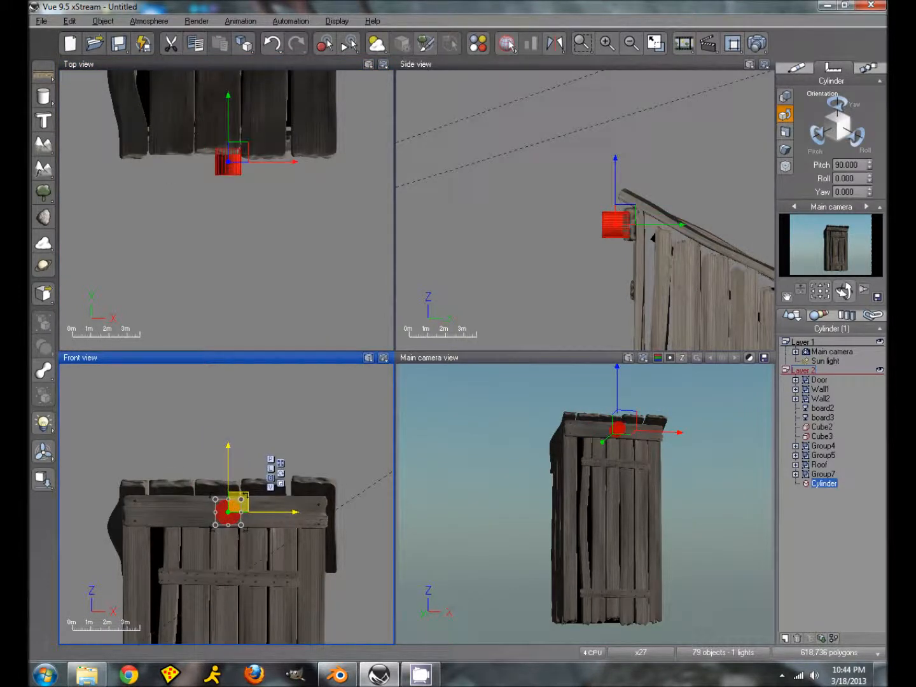
pyautogui.click(239, 154)
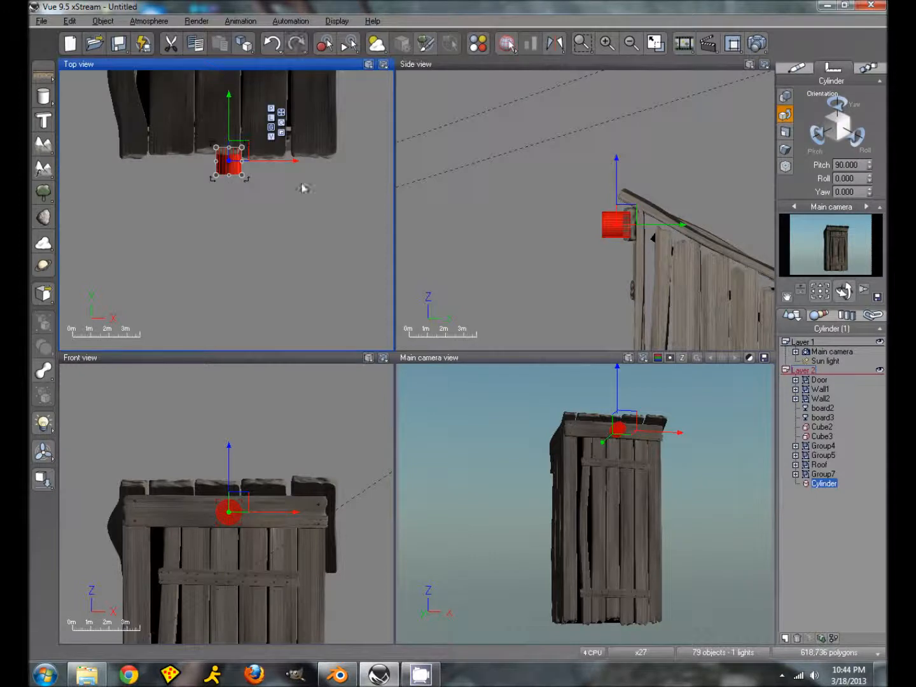
pyautogui.moveTo(231, 152); pyautogui.dragTo(234, 115)
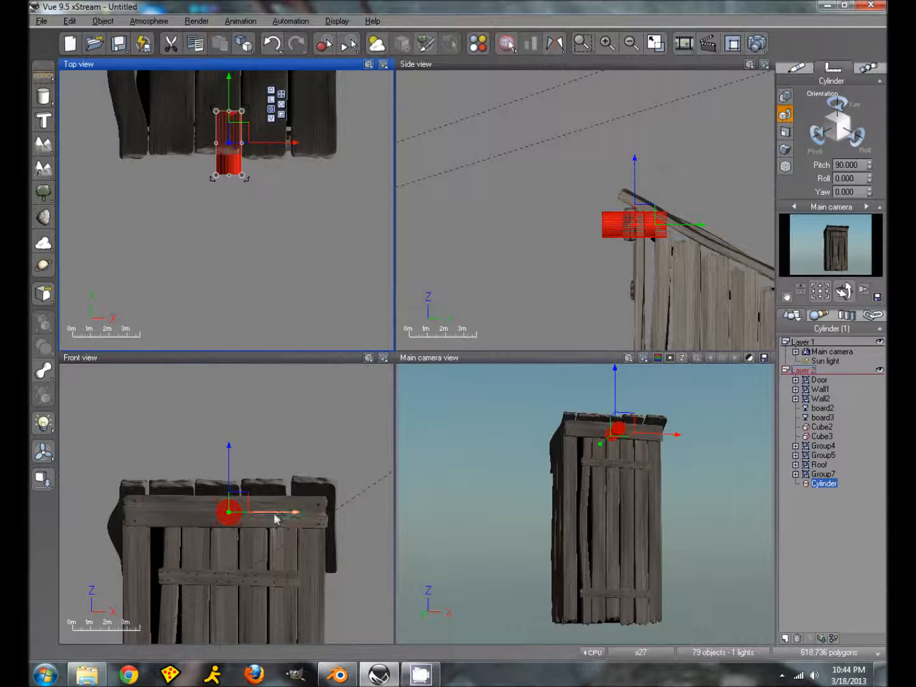
# Duplicate the cylinder, offset the copy slightly to the left, extend it beyond both ends of the original and reduce its height slightly.
pyautogui.keyDown('alt'); pyautogui.moveTo(273, 513); pyautogui.dragTo(269, 513); pyautogui.keyUp('alt')
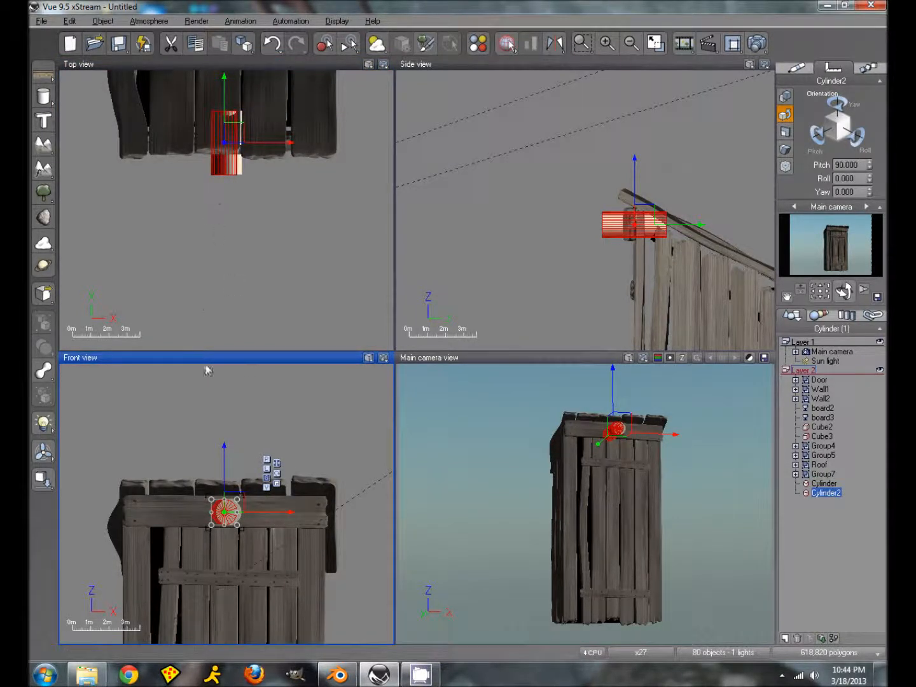
pyautogui.click(232, 168)
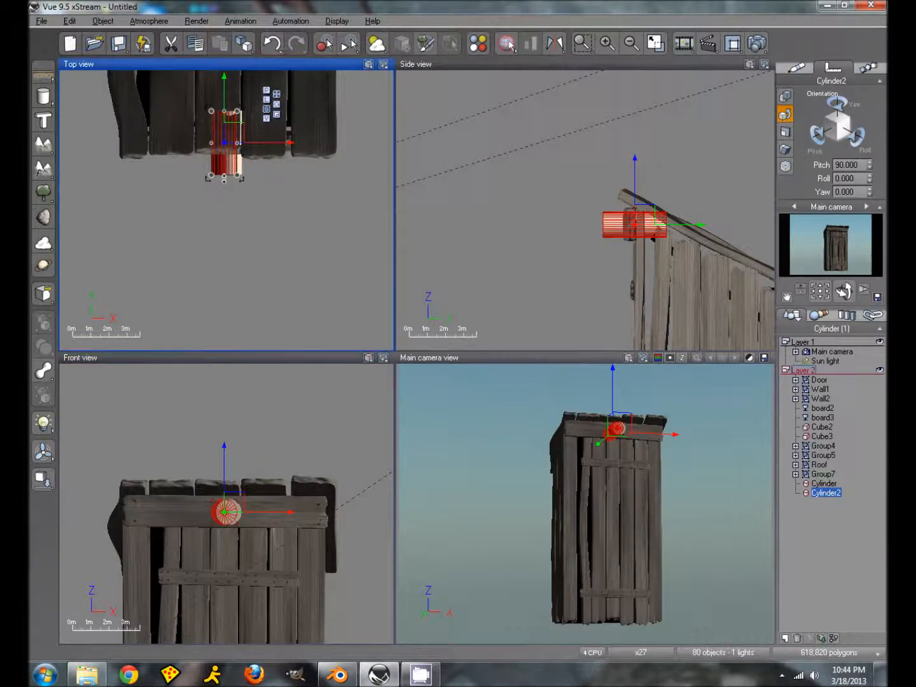
pyautogui.moveTo(224, 182); pyautogui.dragTo(224, 186)
pyautogui.moveTo(223, 111); pyautogui.dragTo(225, 103)
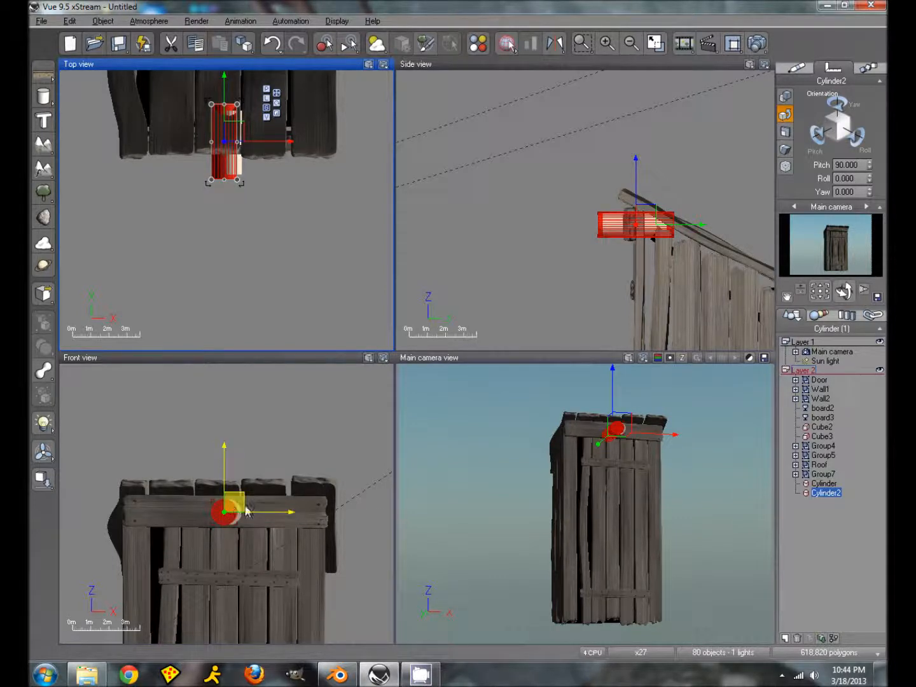
pyautogui.click(271, 514)
pyautogui.moveTo(270, 512); pyautogui.dragTo(269, 513)
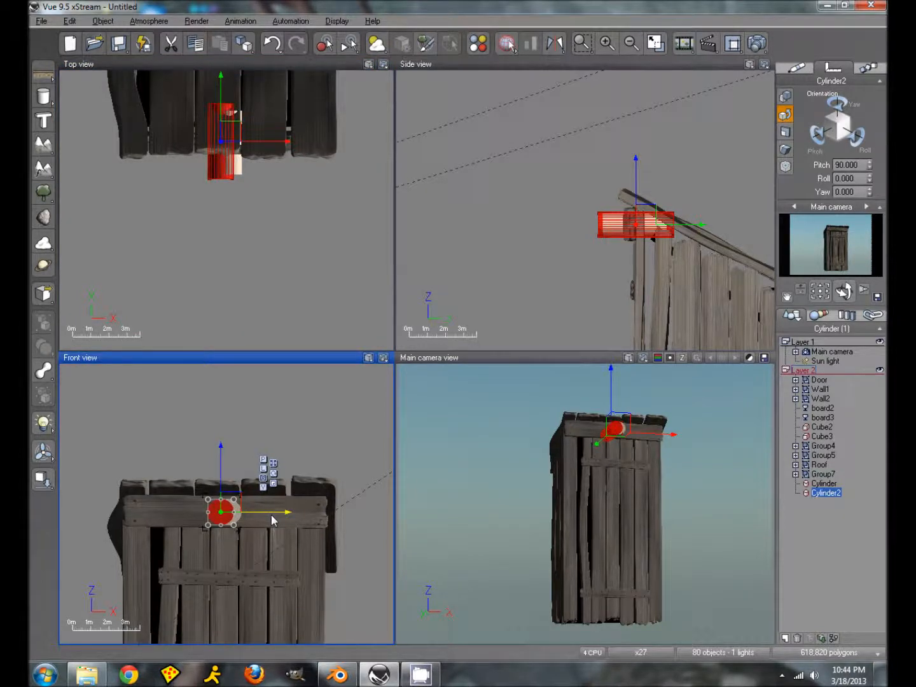
pyautogui.moveTo(222, 469); pyautogui.dragTo(222, 472)
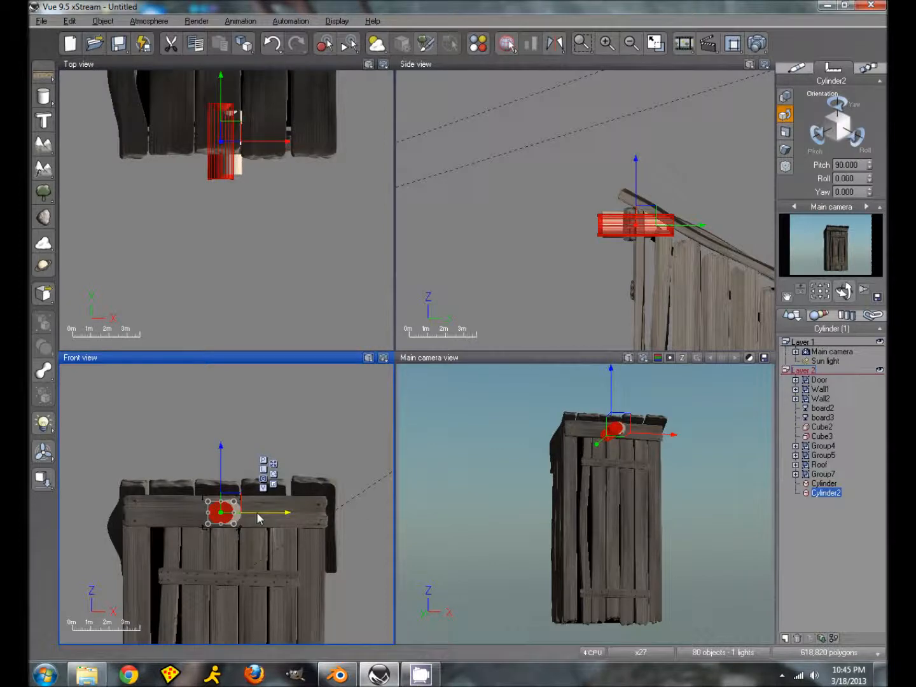
# Subtract Cylinder2 from Cylinder with a Boolean difference to form a crescent-shaped cutter.
pyautogui.click(823, 484)
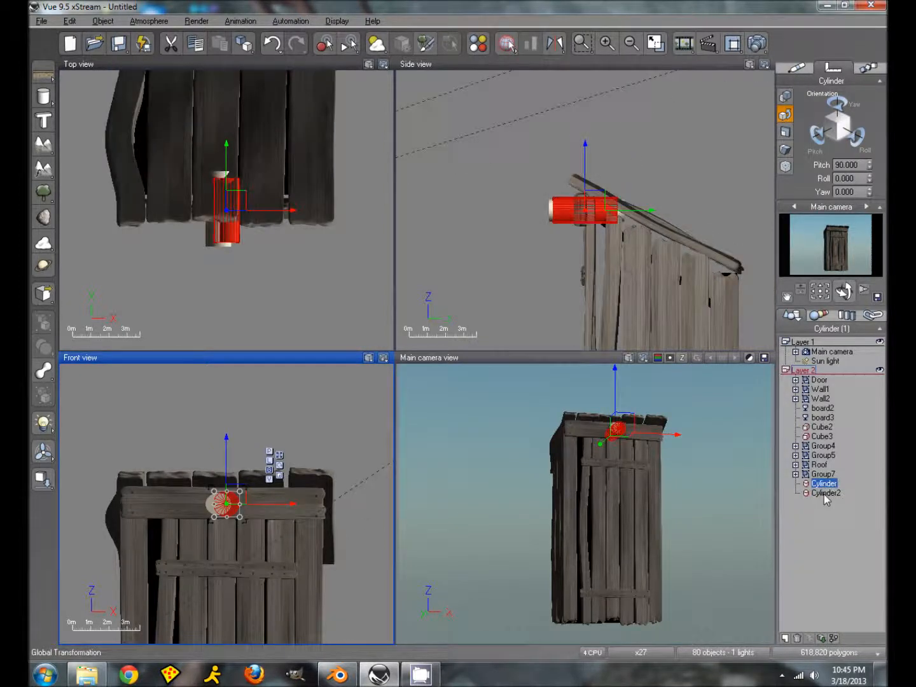
pyautogui.keyDown('ctrl'); pyautogui.click(825, 493); pyautogui.keyUp('ctrl')
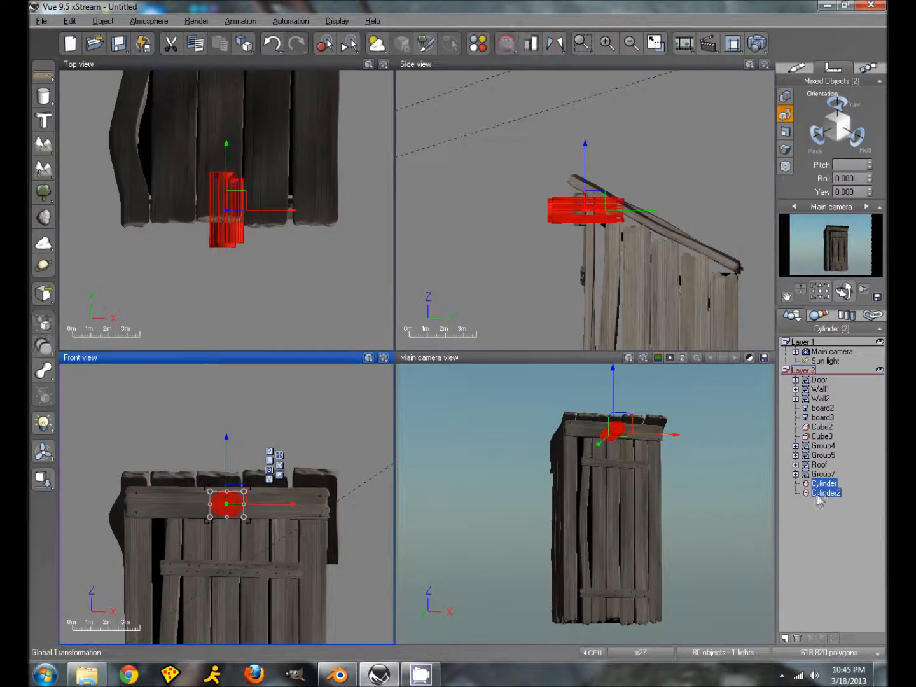
pyautogui.click(44, 346)
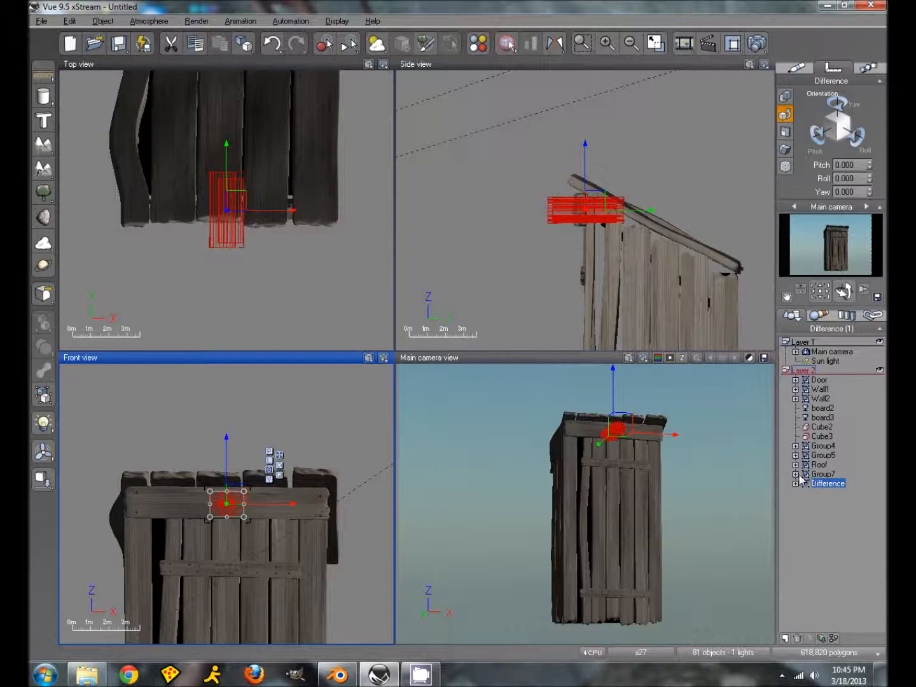
# Cut the crescent out of header board Group7 with a Boolean difference.
pyautogui.click(822, 473)
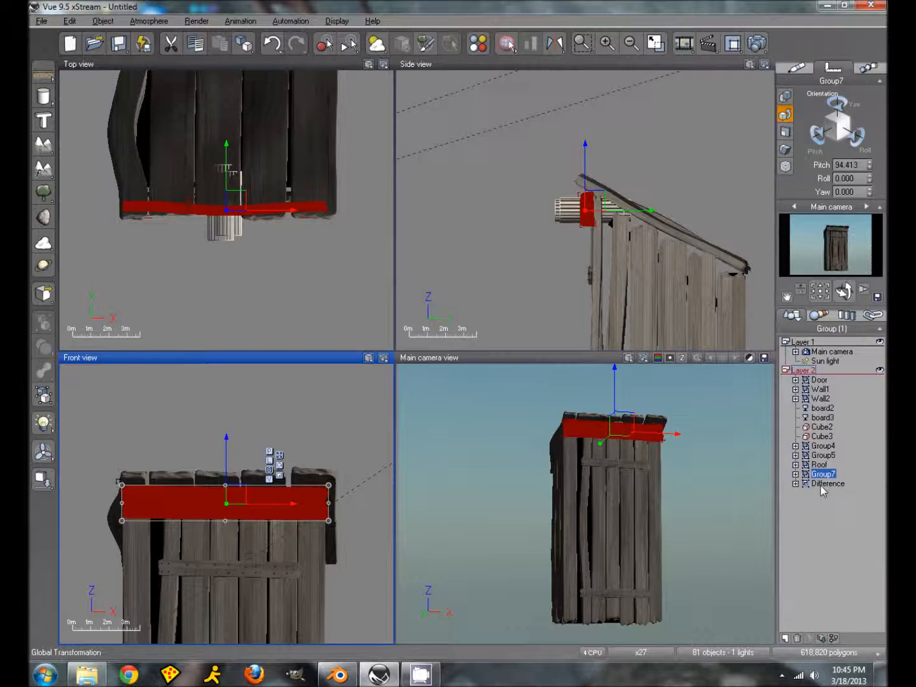
pyautogui.keyDown('ctrl'); pyautogui.click(826, 485); pyautogui.keyUp('ctrl')
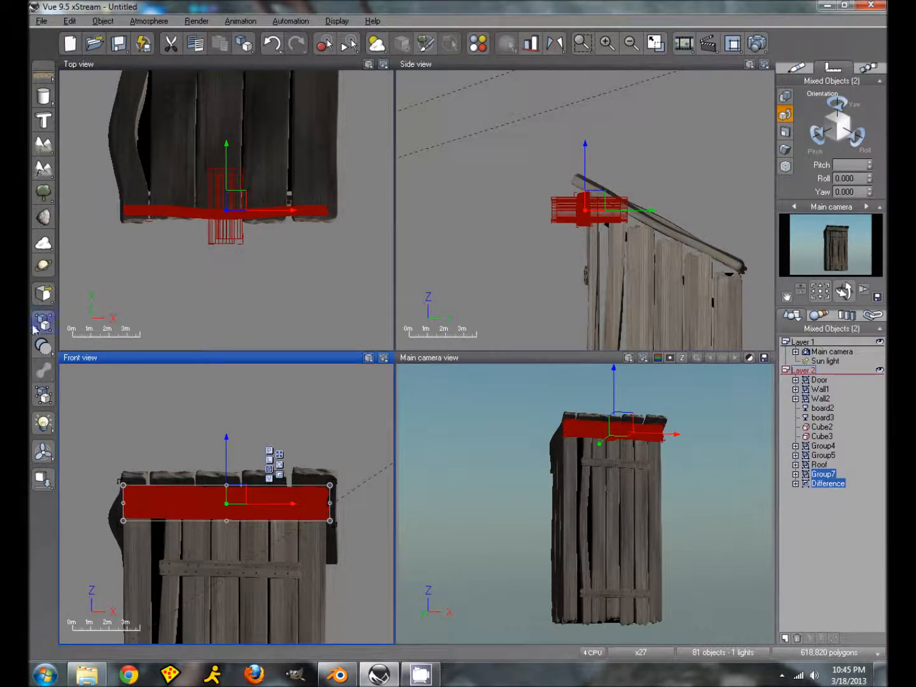
pyautogui.click(42, 347)
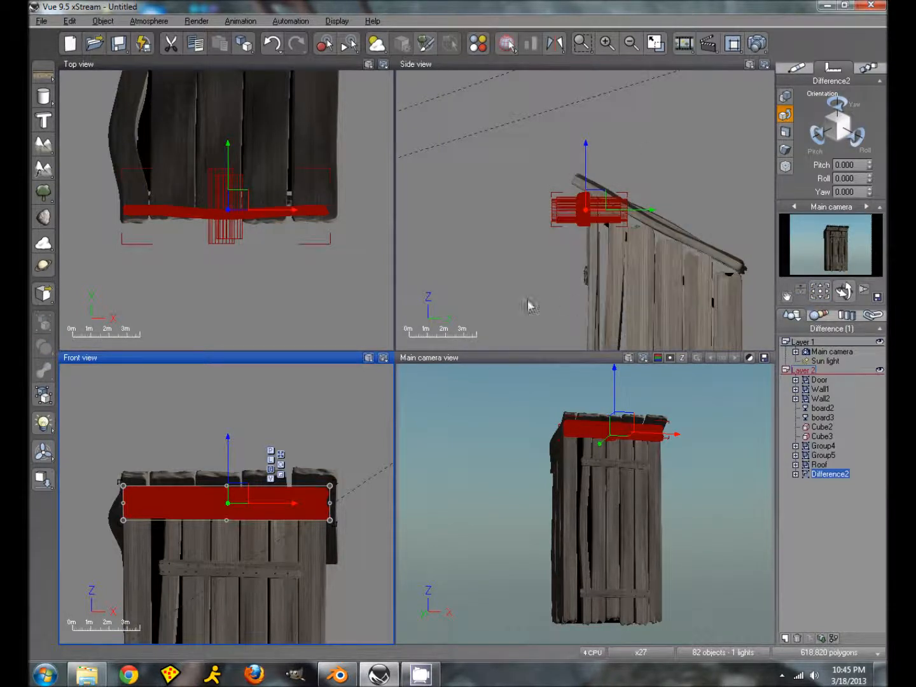
# Turn on the render area in the camera view and fit it around the middle of the header board.
pyautogui.click(733, 42)
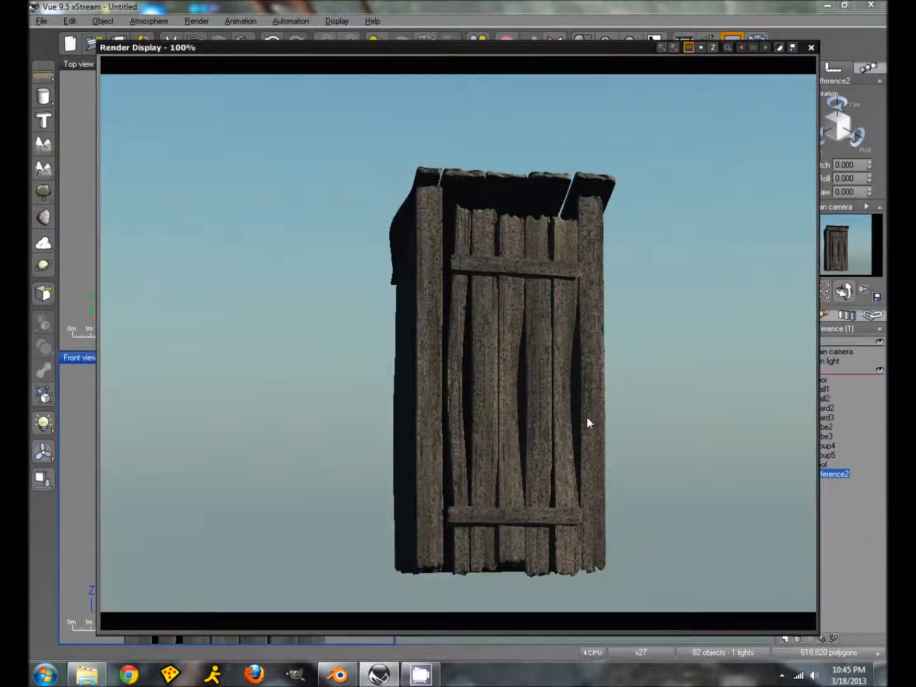
pyautogui.click(810, 49)
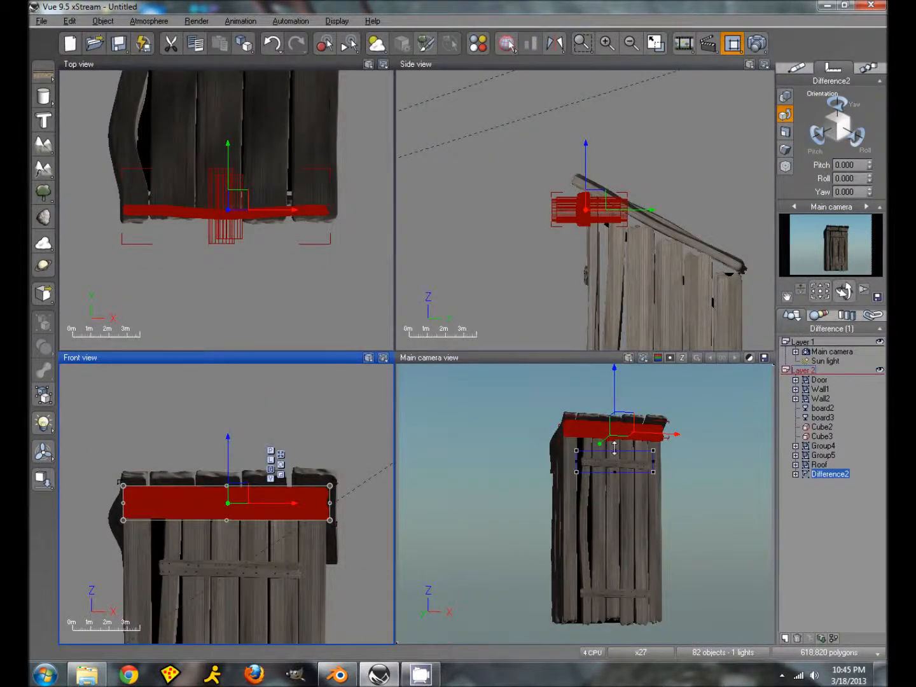
pyautogui.click(615, 449)
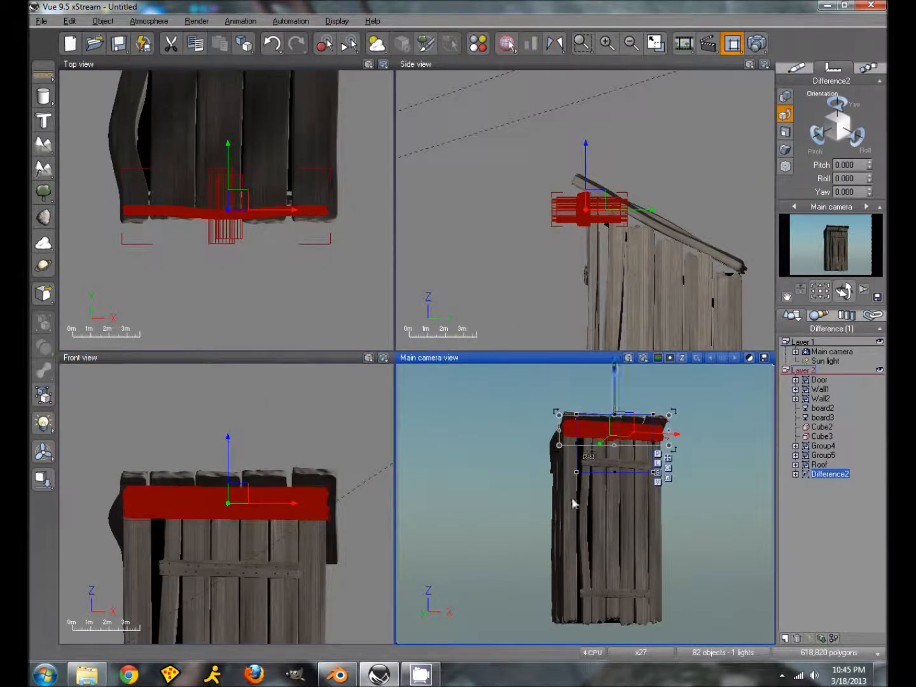
pyautogui.moveTo(576, 472); pyautogui.dragTo(595, 443)
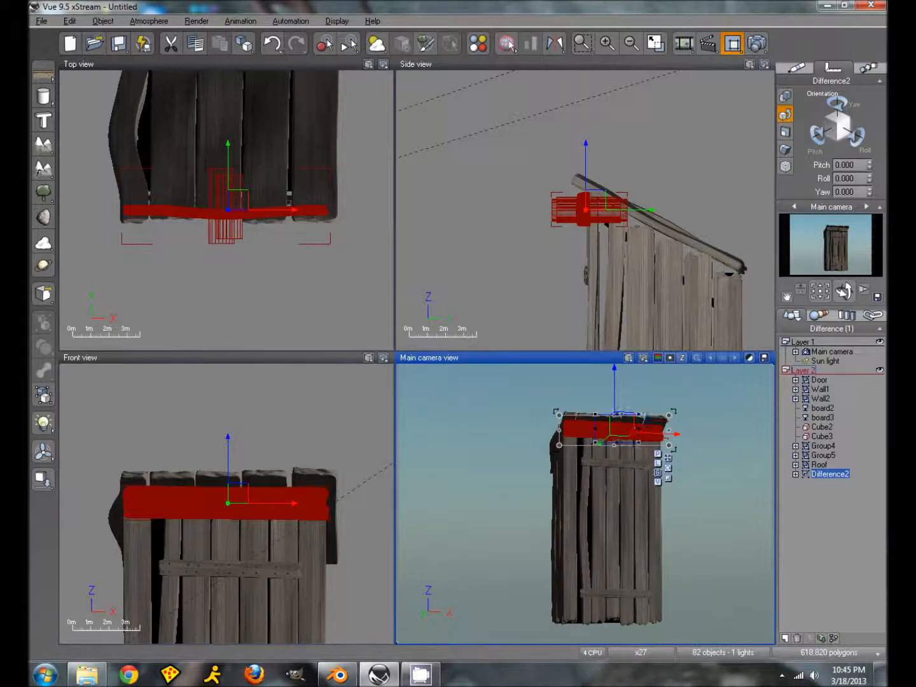
# Render the selected area to screen at Preview quality, inspect the crescent cutout and close the render display.
pyautogui.click(757, 44)
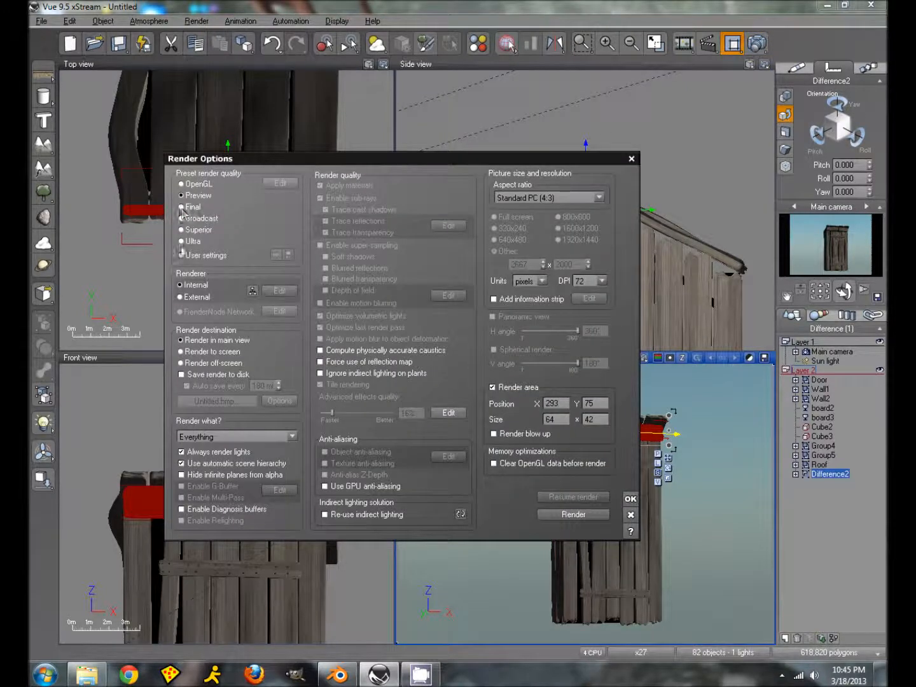
pyautogui.click(180, 351)
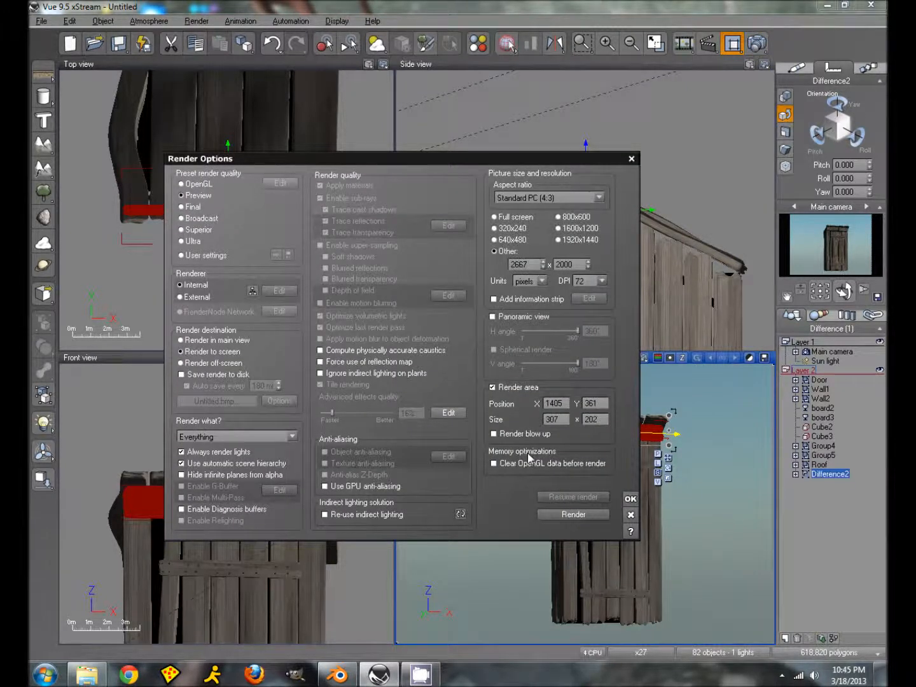
pyautogui.click(573, 513)
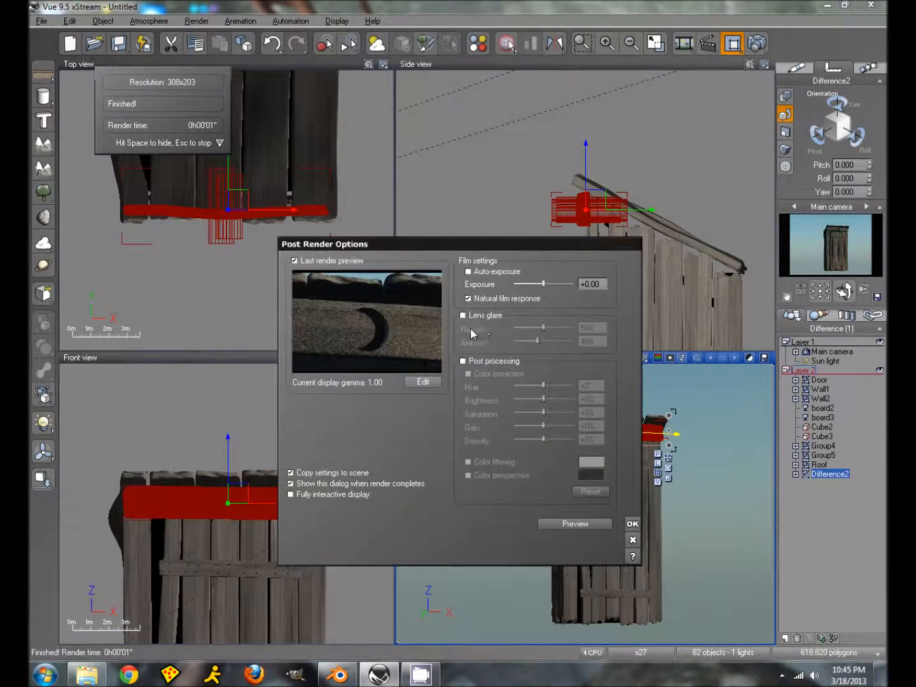
pyautogui.click(633, 524)
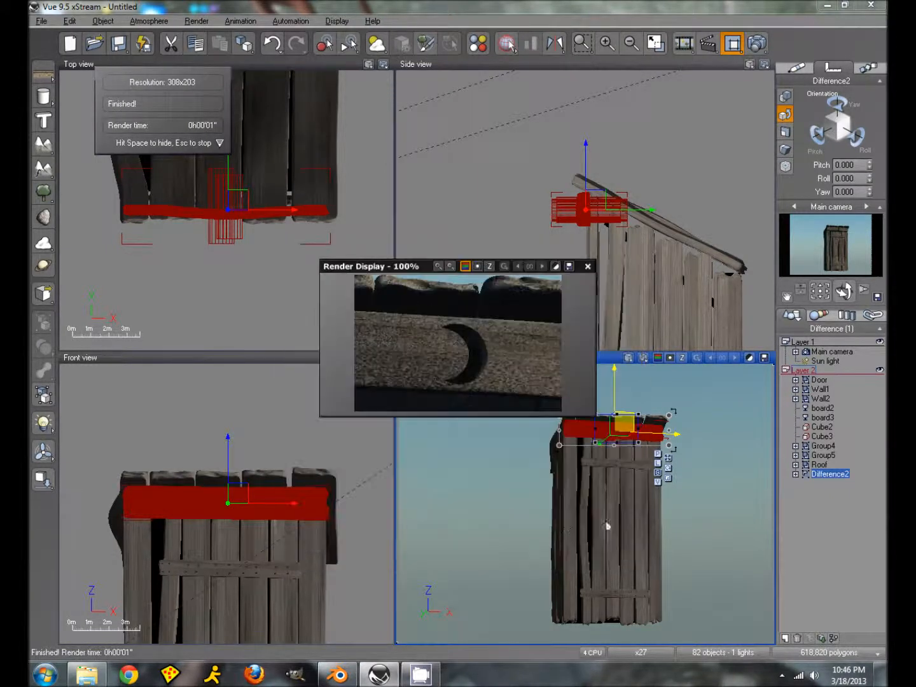
pyautogui.click(587, 266)
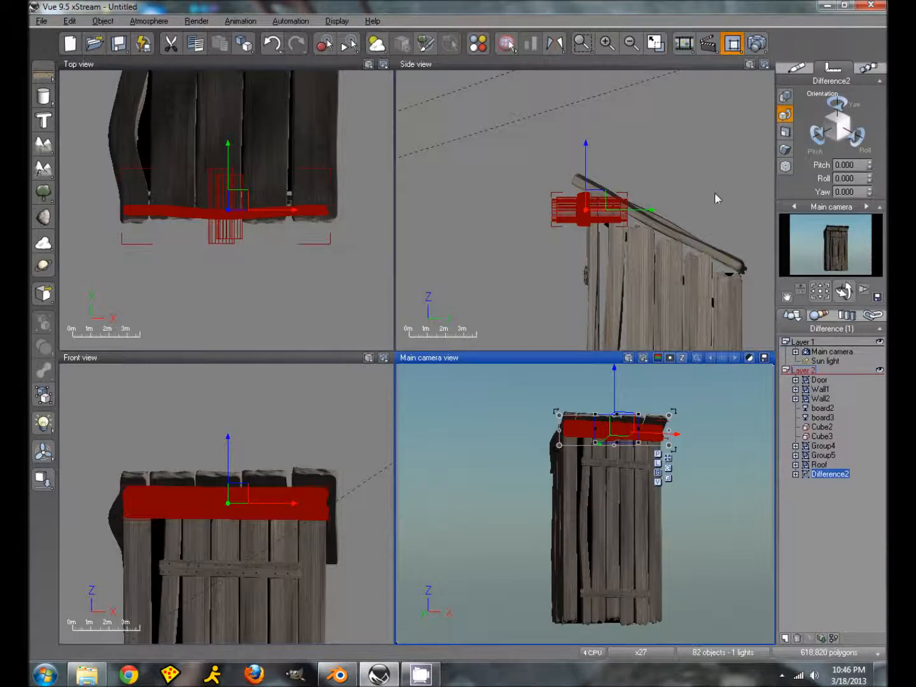
# Add a cylinder at the header board and set its pitch to 90.
pyautogui.click(43, 96)
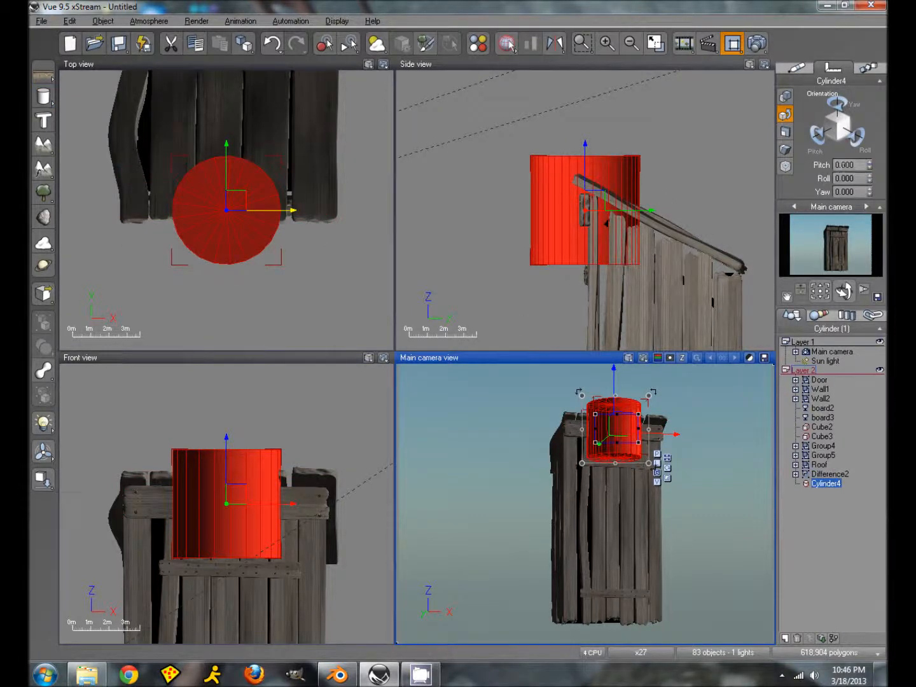
pyautogui.doubleClick(844, 164)
pyautogui.write('90')
pyautogui.press('Return')
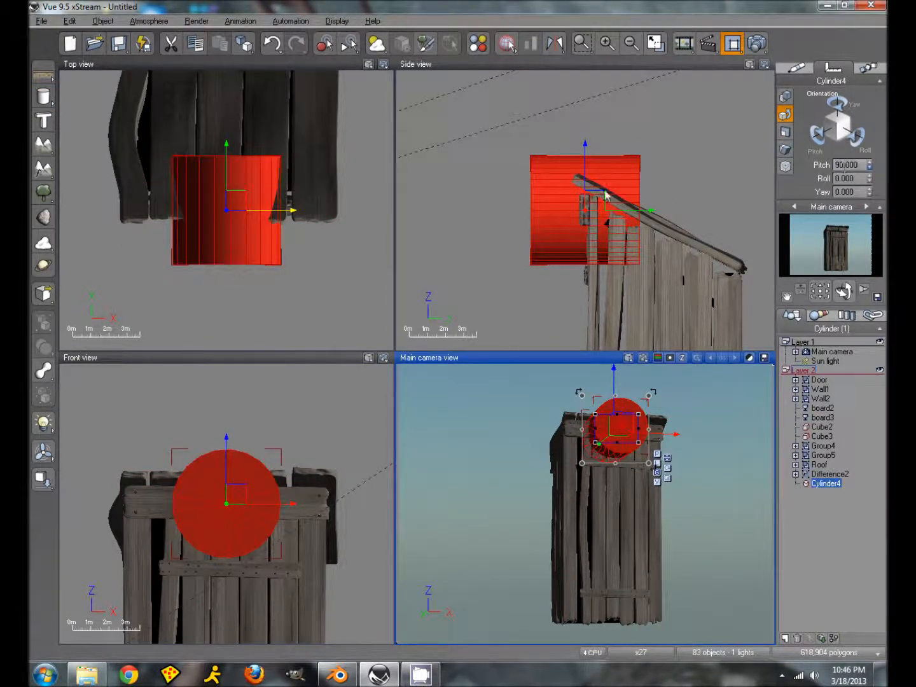
# Adjust the cylinder's proportions, shrink it to knob-hole size and move it onto the bent board at the door's edge.
pyautogui.click(605, 197)
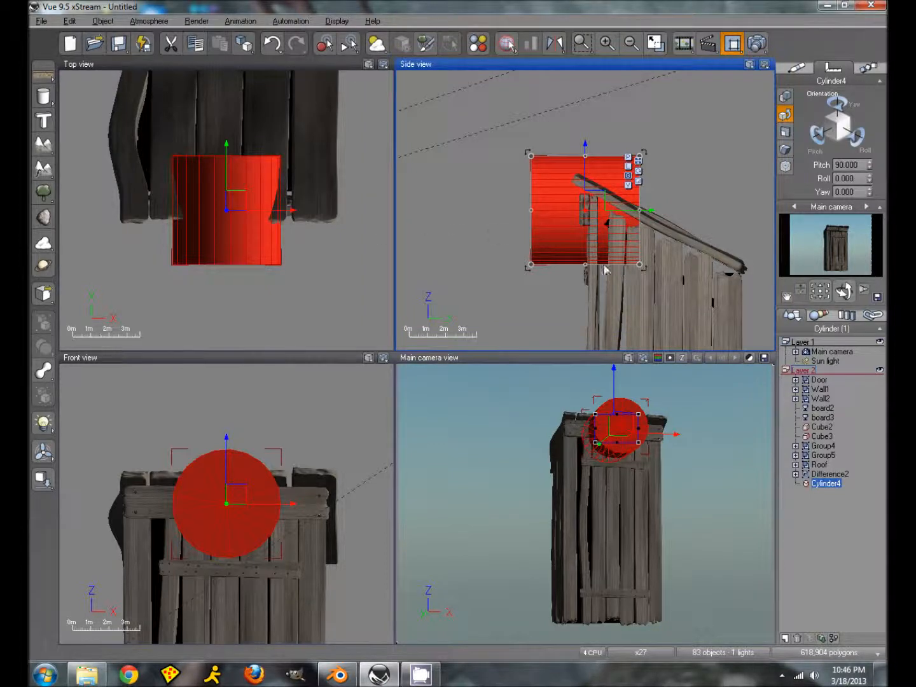
pyautogui.moveTo(585, 265); pyautogui.dragTo(586, 276)
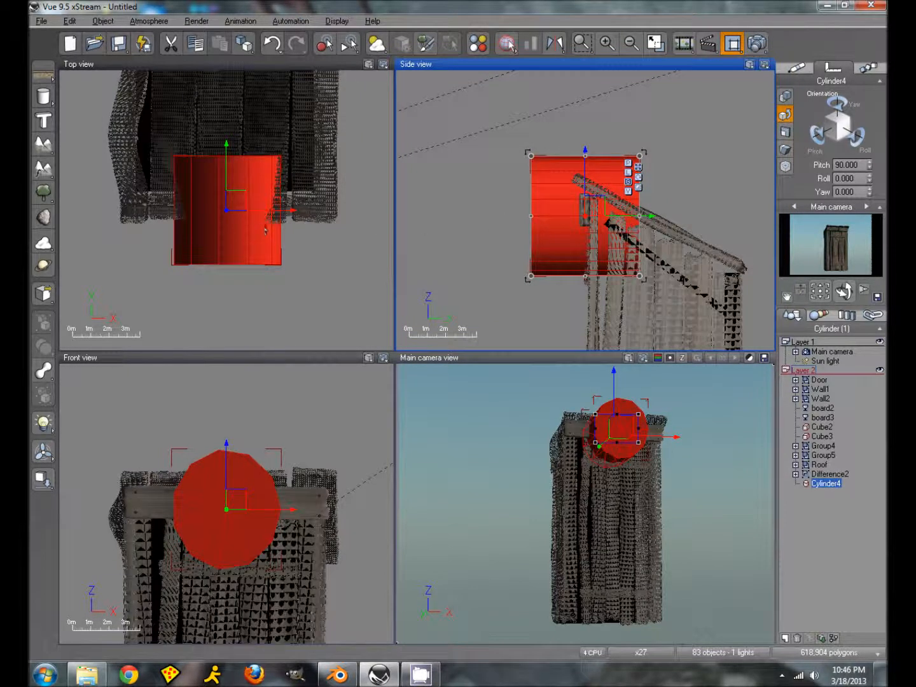
pyautogui.click(279, 215)
pyautogui.moveTo(279, 215); pyautogui.dragTo(276, 214)
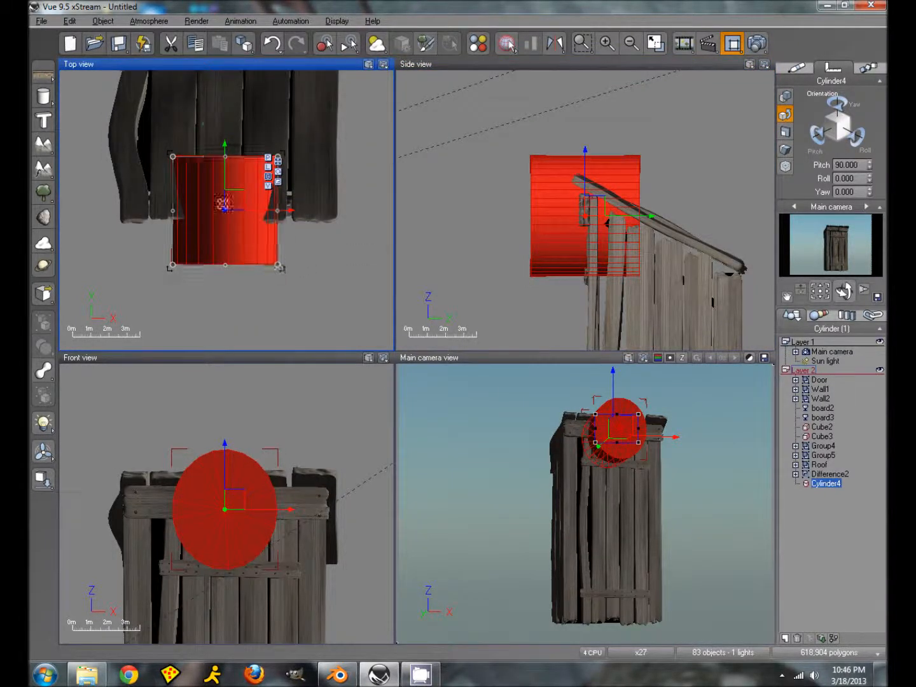
pyautogui.moveTo(278, 265); pyautogui.dragTo(207, 192)
pyautogui.moveTo(608, 434); pyautogui.dragTo(591, 519)
pyautogui.scroll(5, 247, 535)
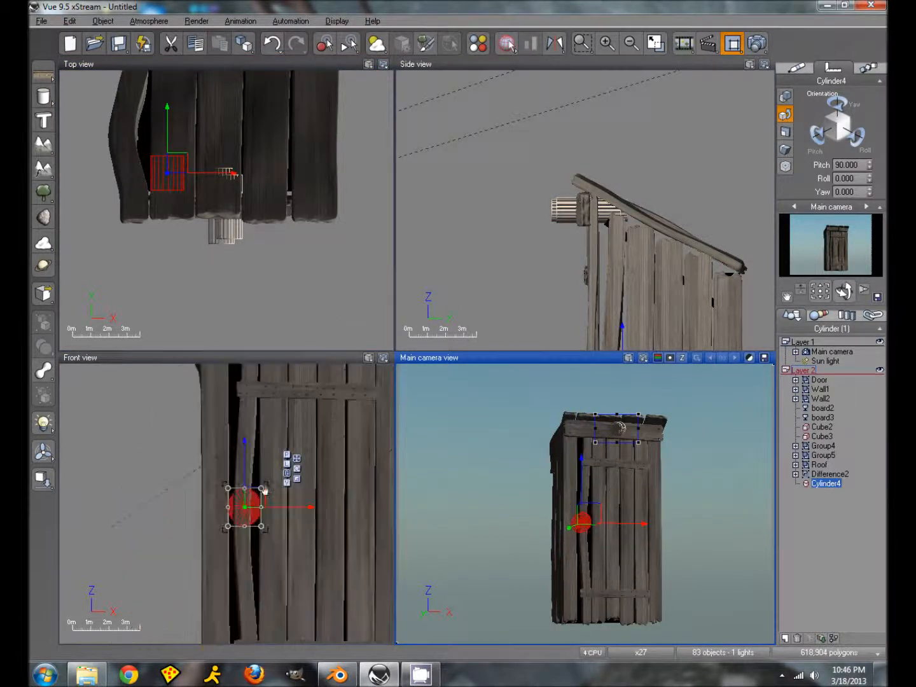
pyautogui.moveTo(273, 470); pyautogui.dragTo(275, 445)
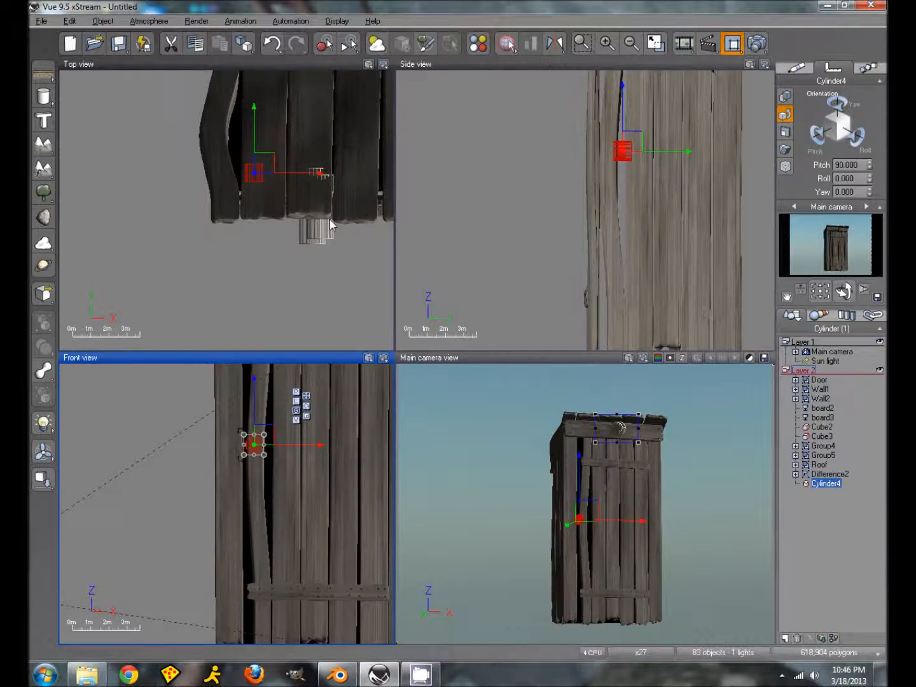
# Lengthen the small cylinder front to back, slim it down and center it on the bent door board.
pyautogui.click(257, 184)
pyautogui.moveTo(255, 185); pyautogui.dragTo(255, 215)
pyautogui.moveTo(255, 166); pyautogui.dragTo(256, 158)
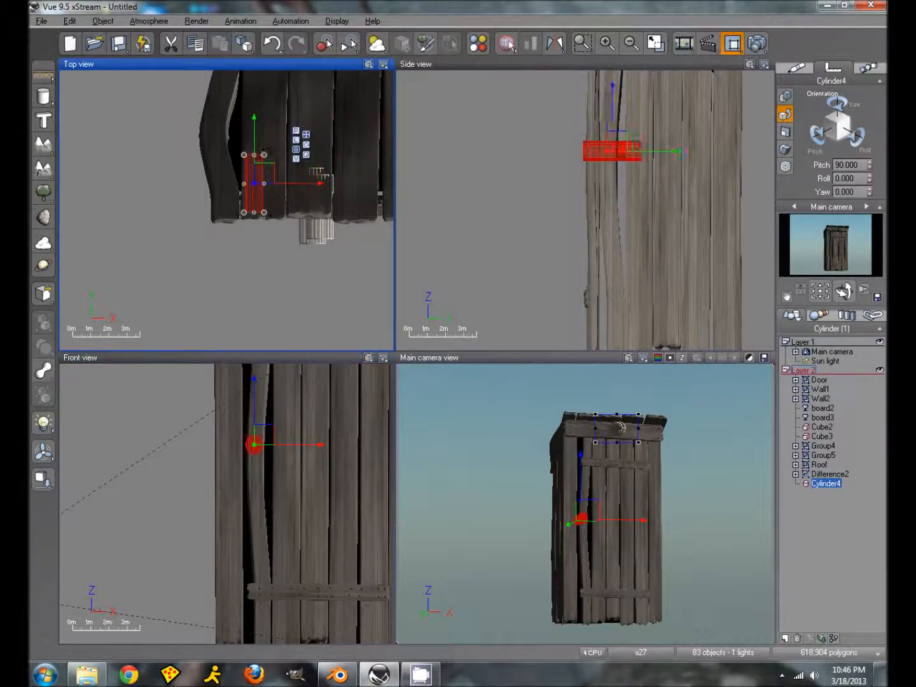
pyautogui.click(257, 439)
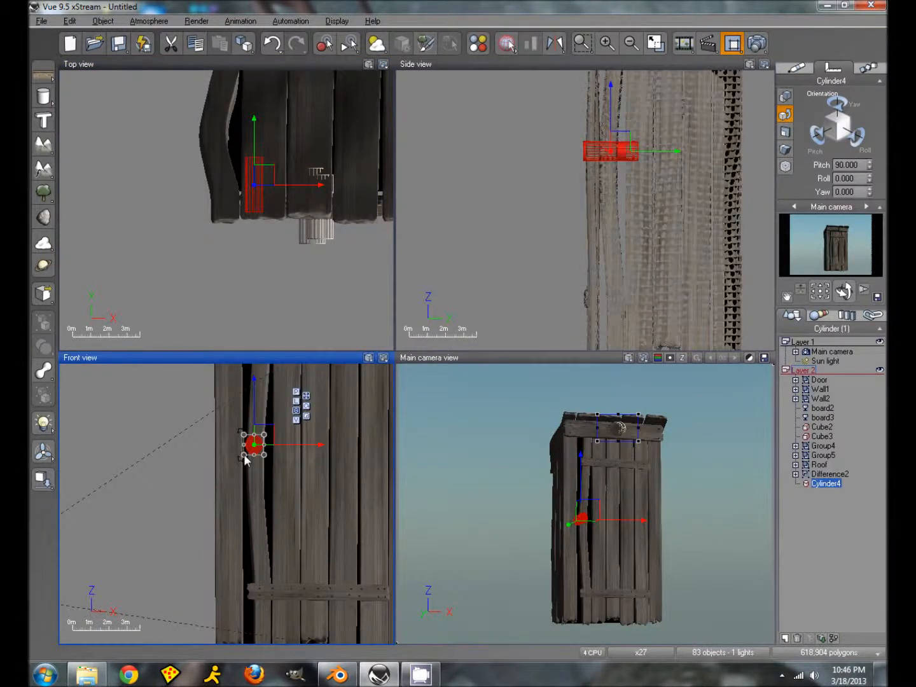
pyautogui.moveTo(245, 458); pyautogui.dragTo(262, 449)
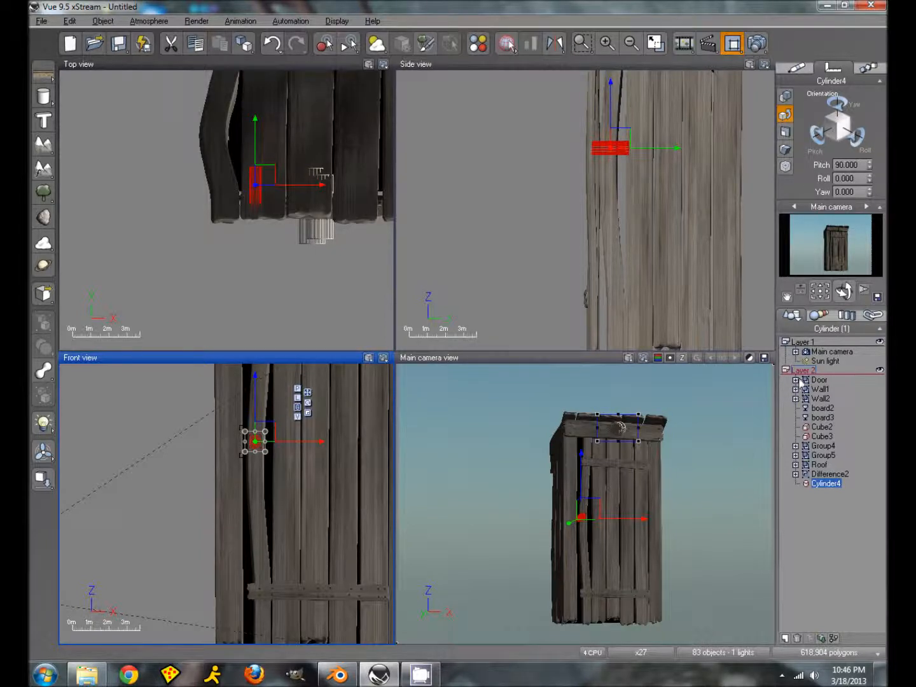
# Take the bent board2 out of the Door group and subtract Cylinder4 from it with a Boolean difference.
pyautogui.click(796, 380)
pyautogui.click(830, 390)
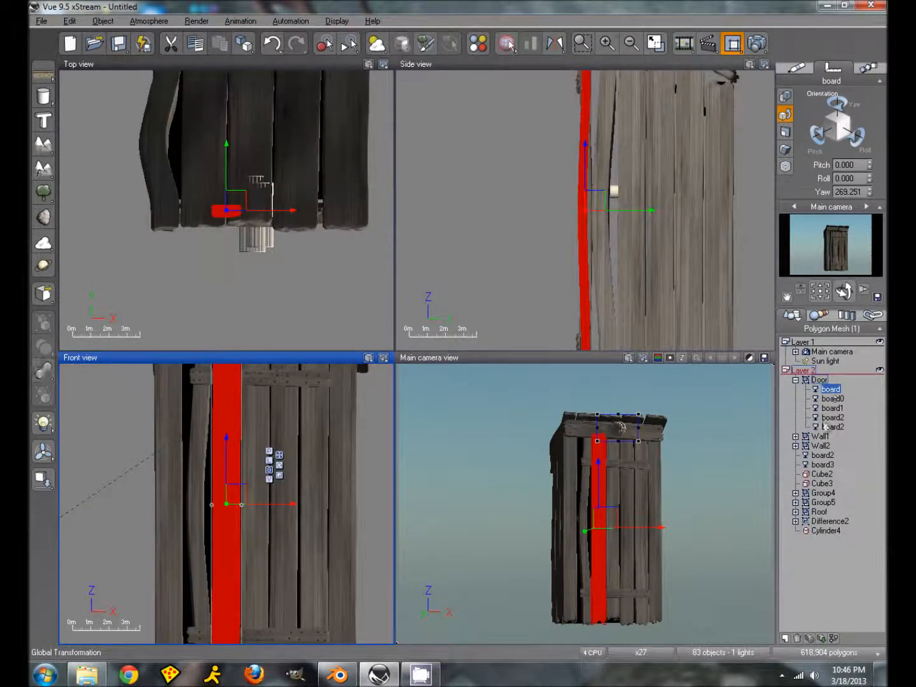
pyautogui.click(827, 427)
pyautogui.moveTo(829, 432); pyautogui.dragTo(823, 529)
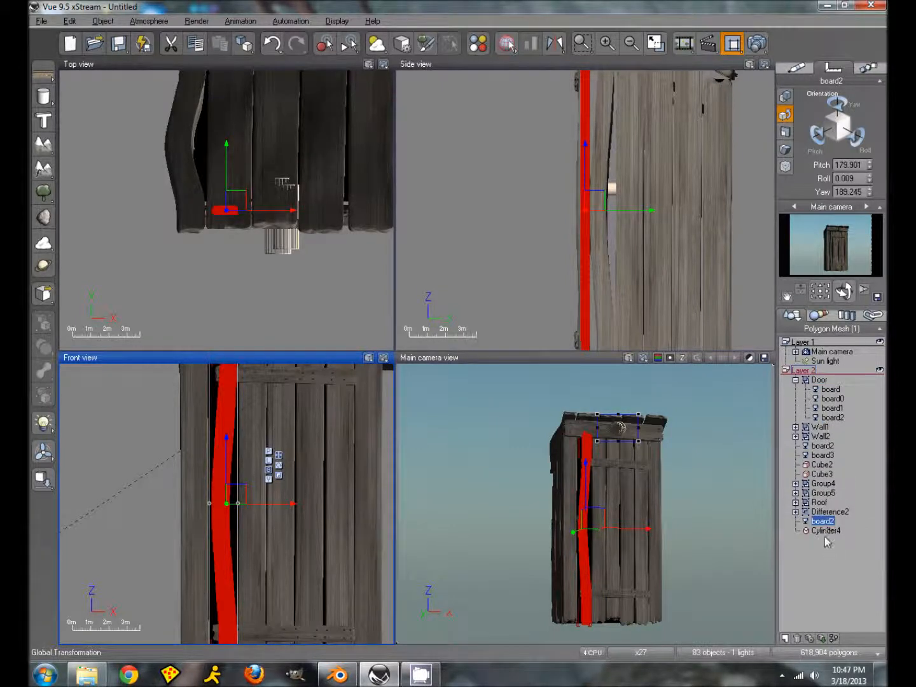
pyautogui.keyDown('ctrl'); pyautogui.click(826, 531); pyautogui.keyUp('ctrl')
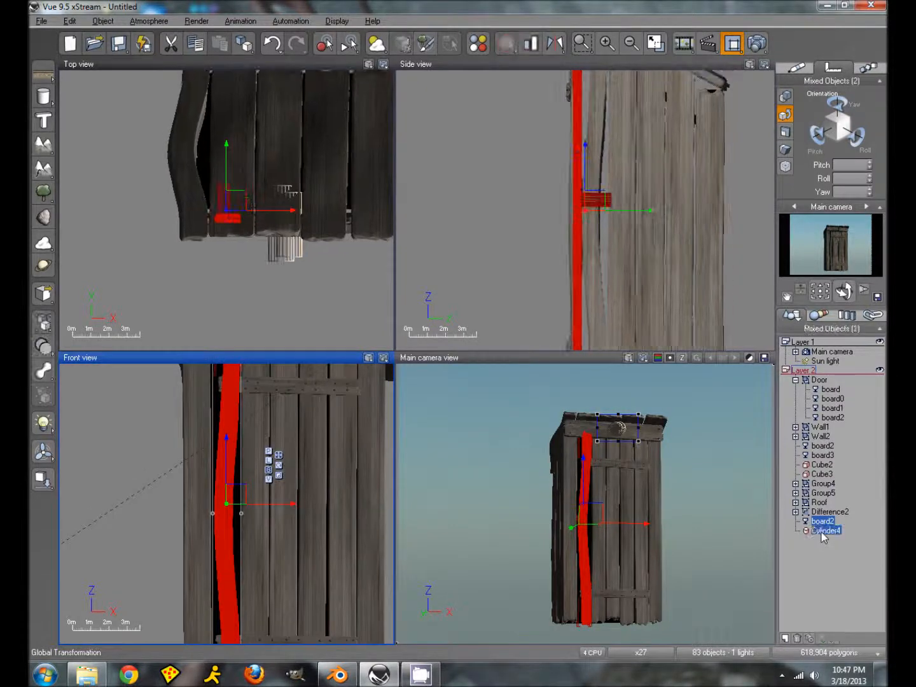
pyautogui.click(44, 345)
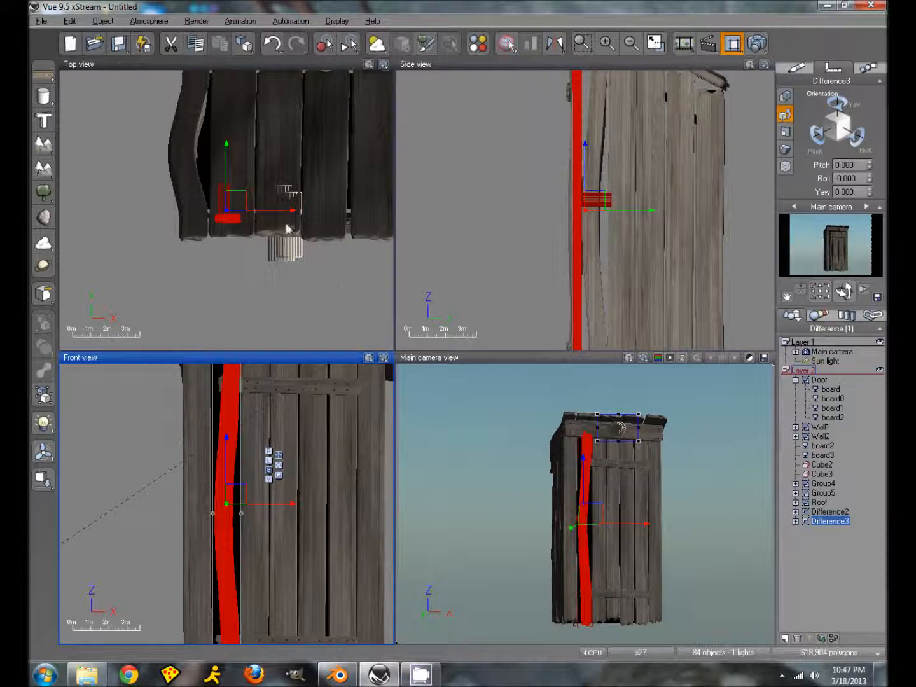
# Stretch Cylinder4 inside Difference3 toward the front so it passes completely through the bent board.
pyautogui.click(233, 218)
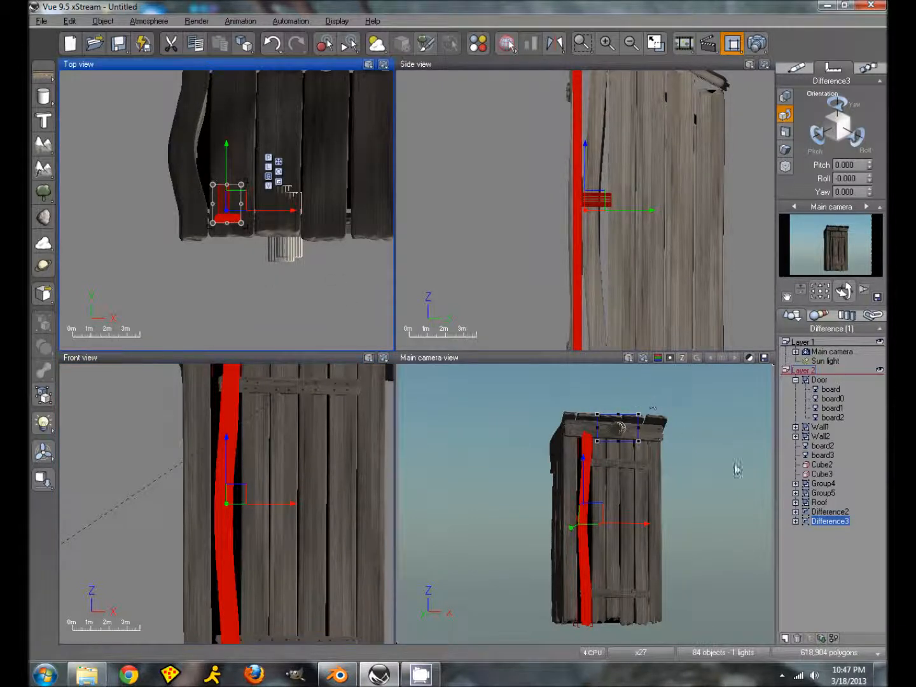
pyautogui.click(796, 521)
pyautogui.click(836, 539)
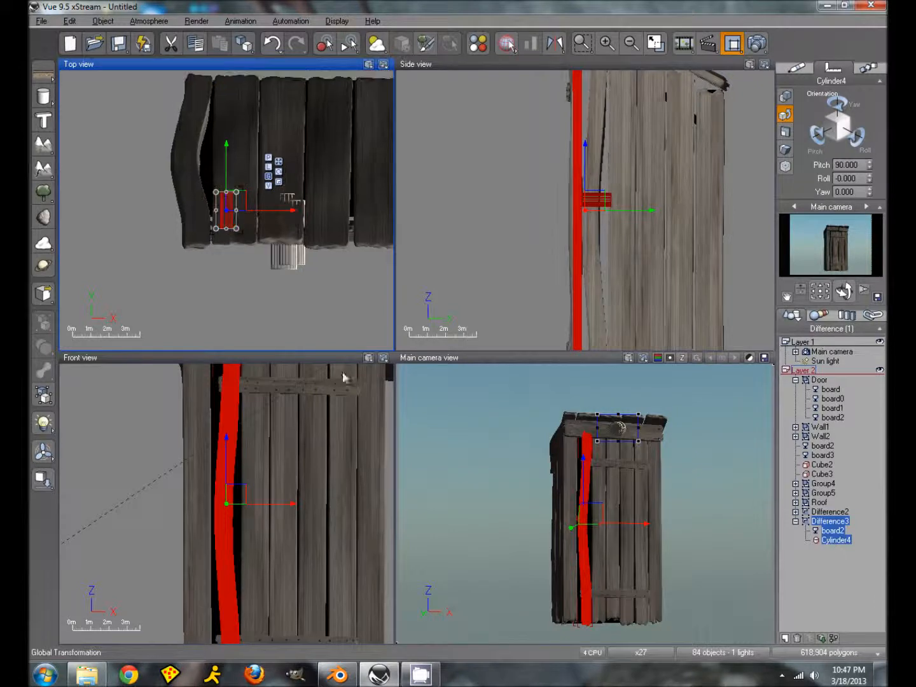
pyautogui.moveTo(227, 236); pyautogui.dragTo(226, 258)
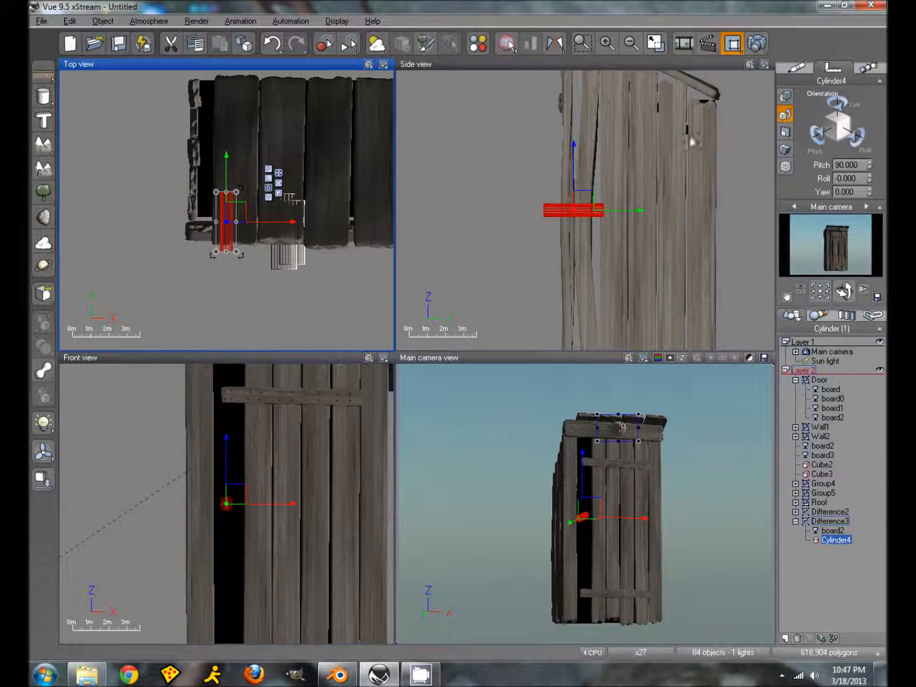
# Render the selected area around the header board's crescent to screen and close the render display.
pyautogui.click(760, 45)
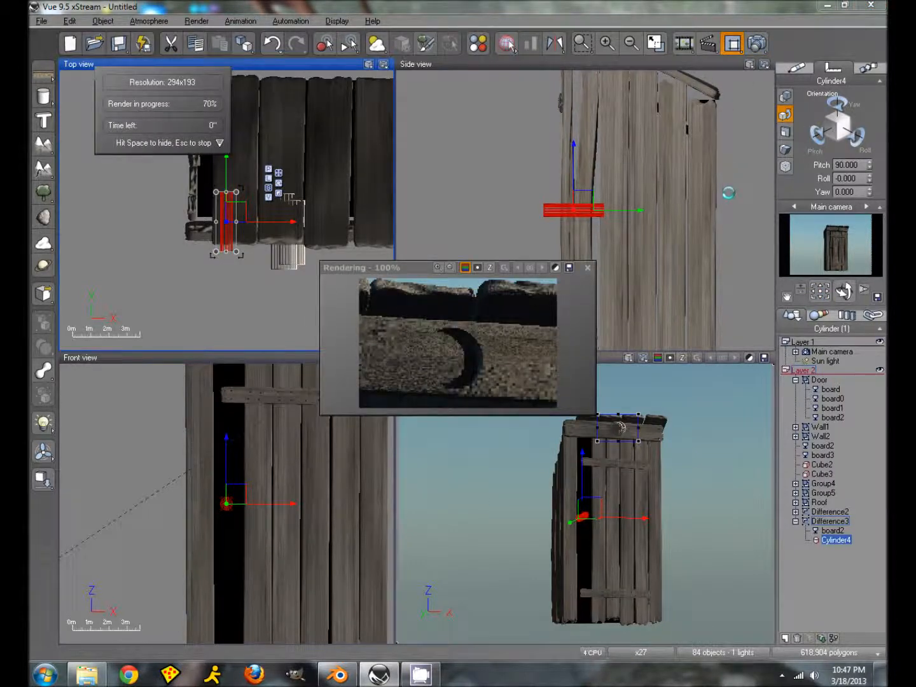
pyautogui.click(634, 530)
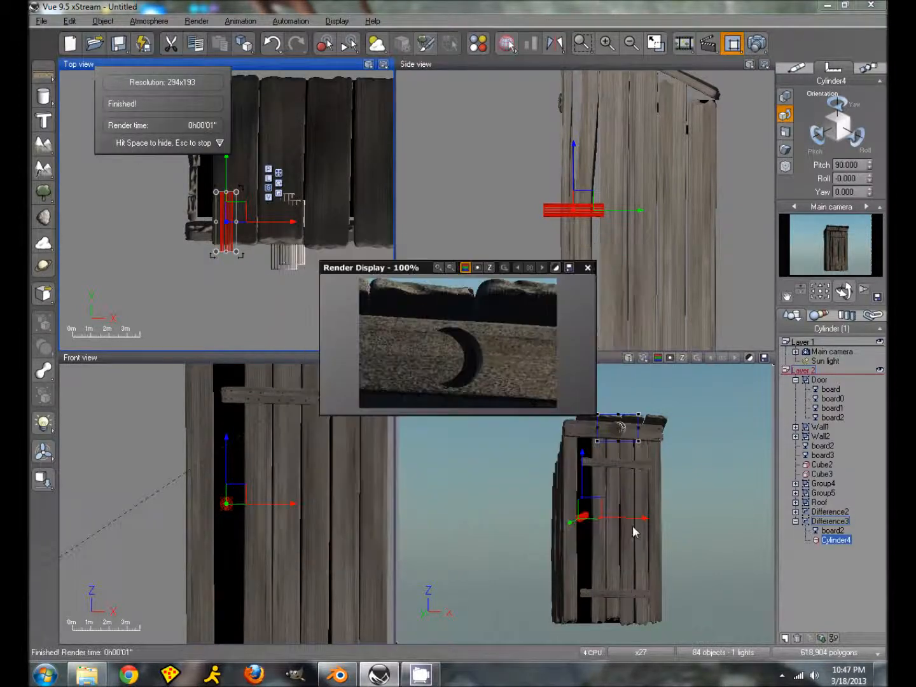
pyautogui.click(588, 268)
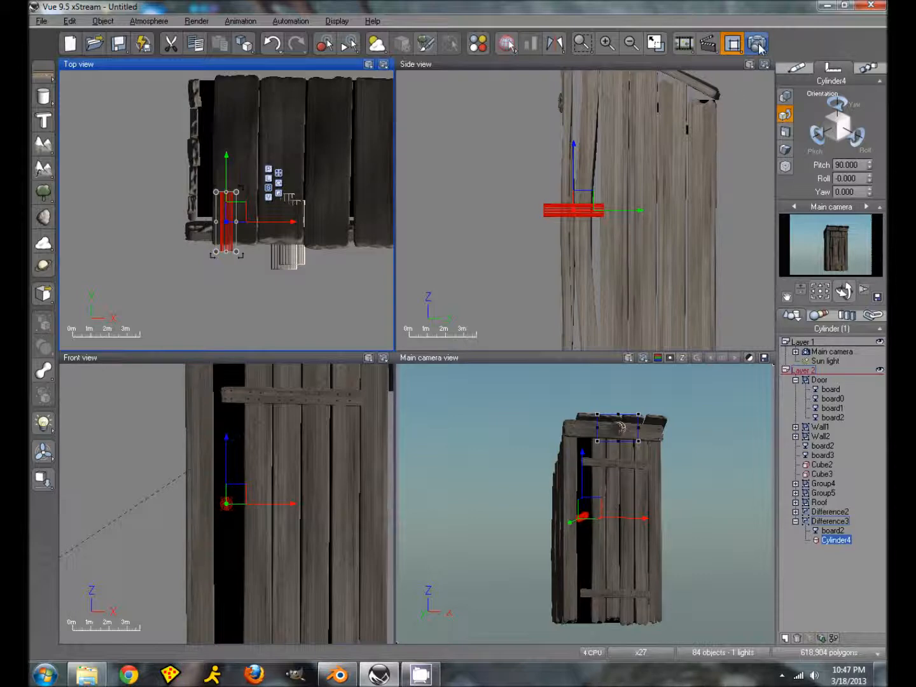
# Turn off the render area and set the render options to Preview quality with Render in main view.
pyautogui.click(731, 48)
pyautogui.click(757, 44)
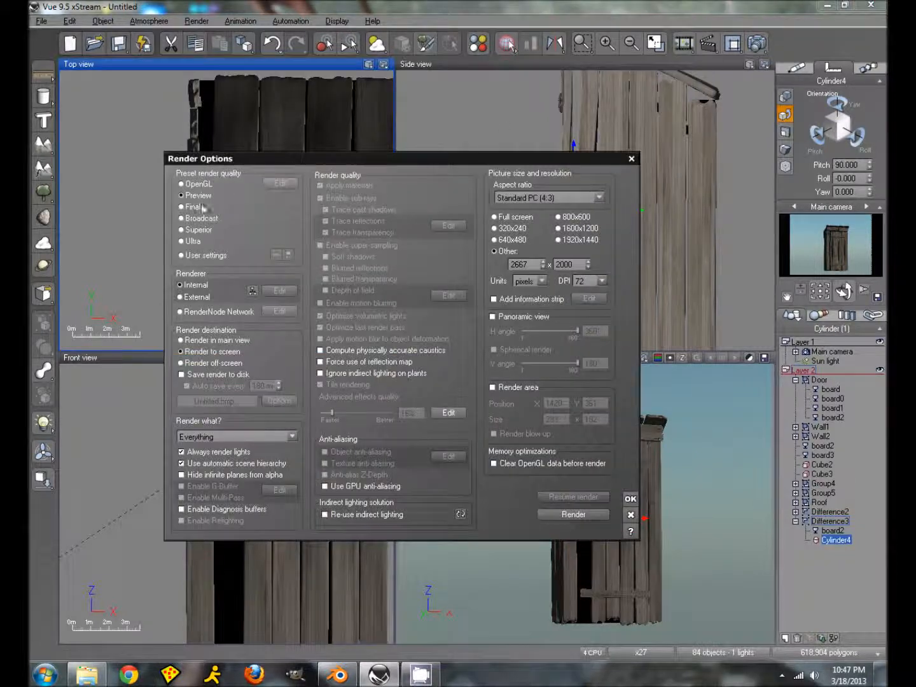
pyautogui.click(185, 209)
pyautogui.click(186, 196)
pyautogui.click(188, 342)
pyautogui.click(631, 514)
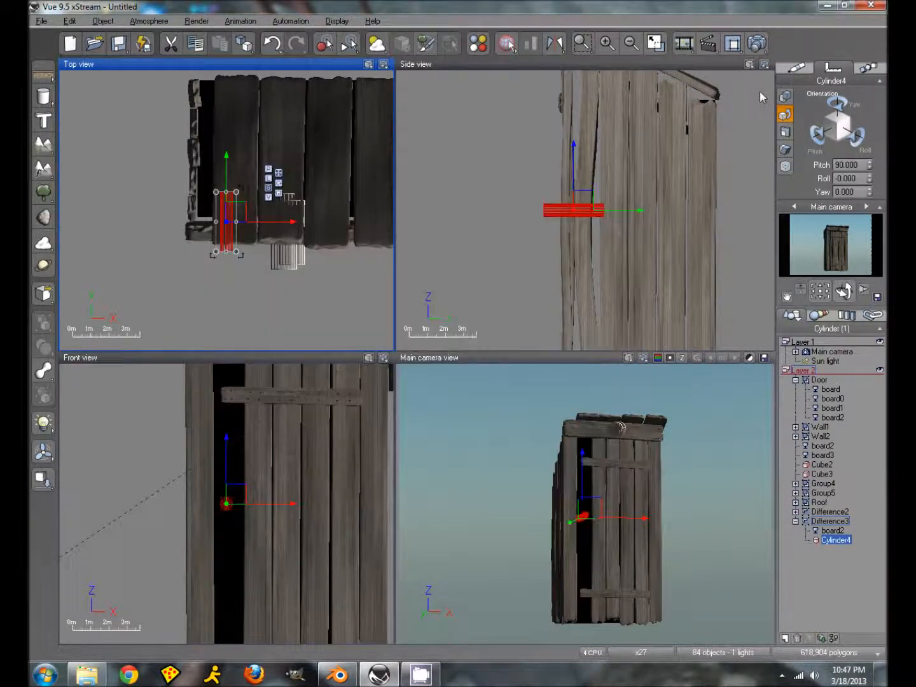
# Maximize the main camera view, render the whole outhouse in it and accept the post-render options.
pyautogui.click(575, 363)
pyautogui.click(655, 43)
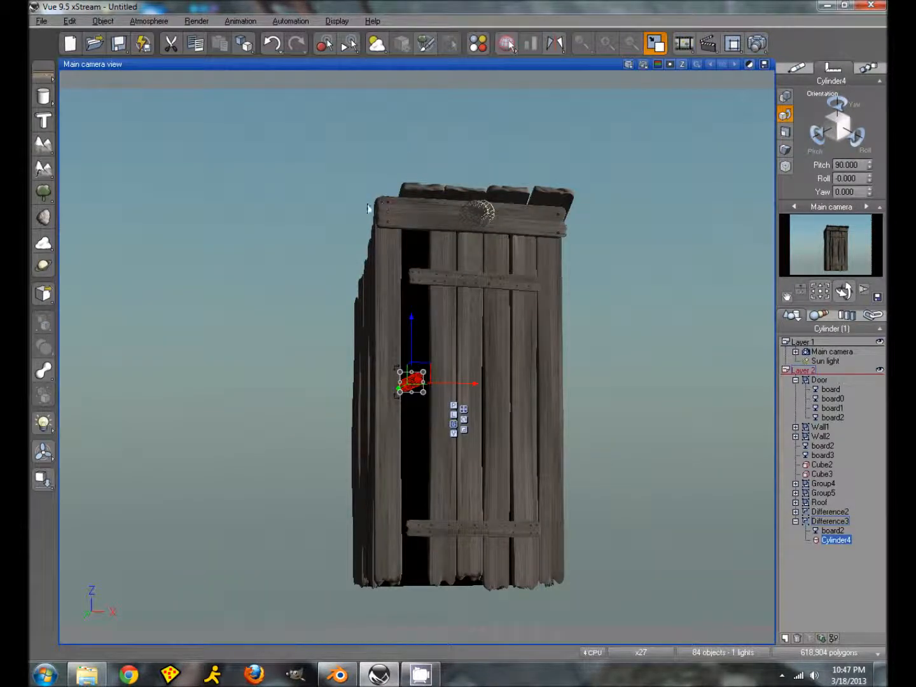
pyautogui.click(734, 42)
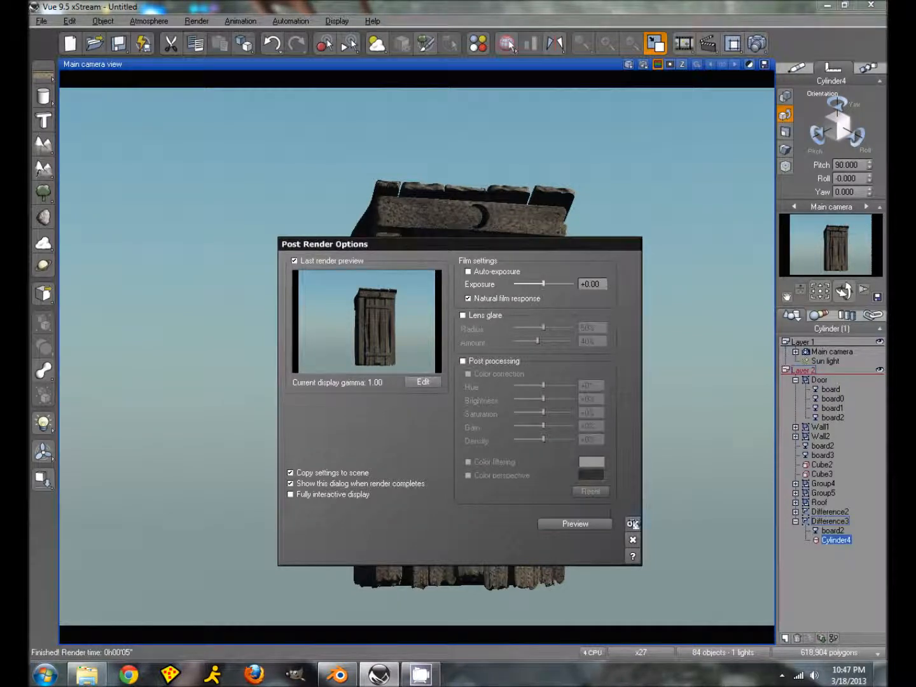
pyautogui.click(633, 523)
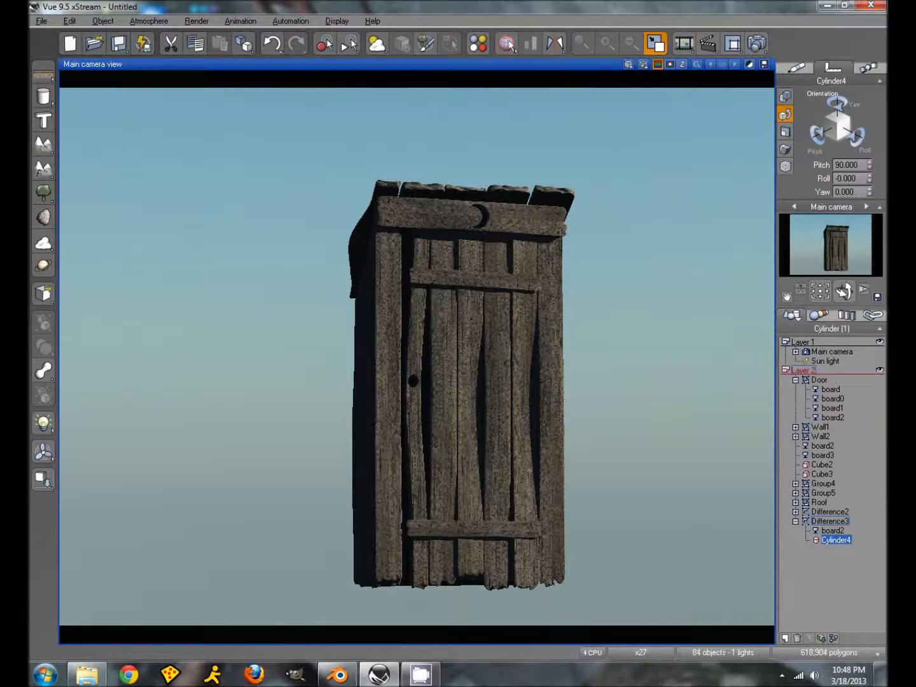
# Switch to Chrome and open the artist's portfolio site on artistwebsites.com.
pyautogui.click(129, 675)
pyautogui.click(192, 28)
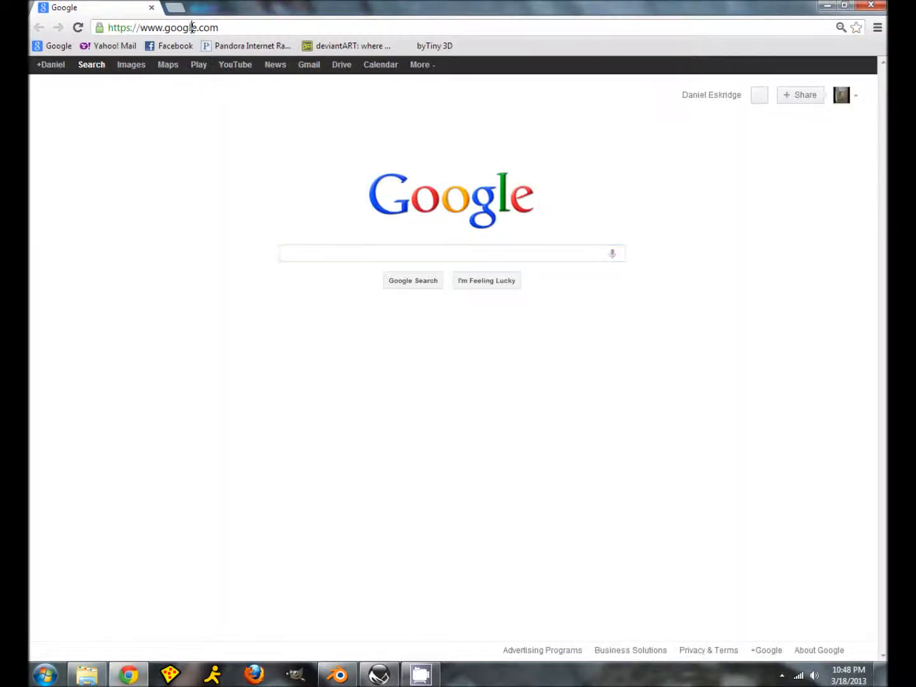
pyautogui.doubleClick(191, 27)
pyautogui.tripleClick(191, 27)
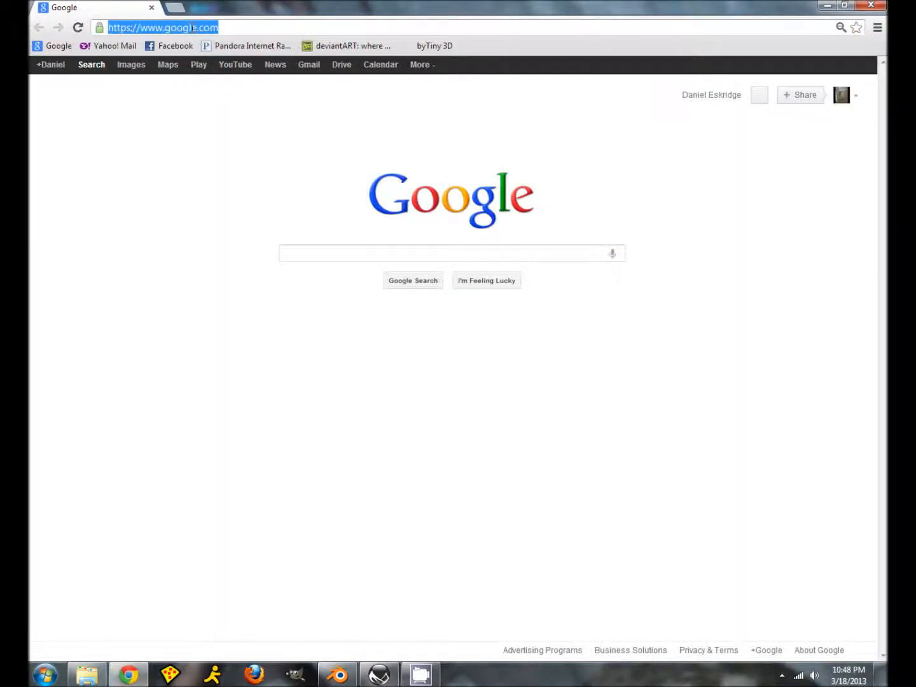
pyautogui.write('daniel-eskridge.artistwebsites')
pyautogui.press('Down')
pyautogui.press('Up')
pyautogui.press('Return')
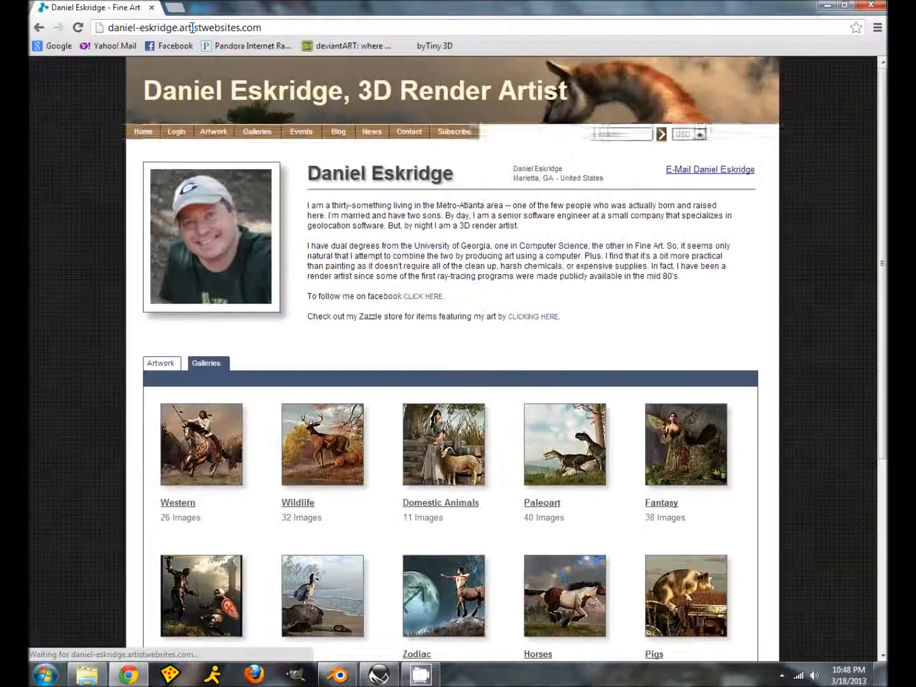